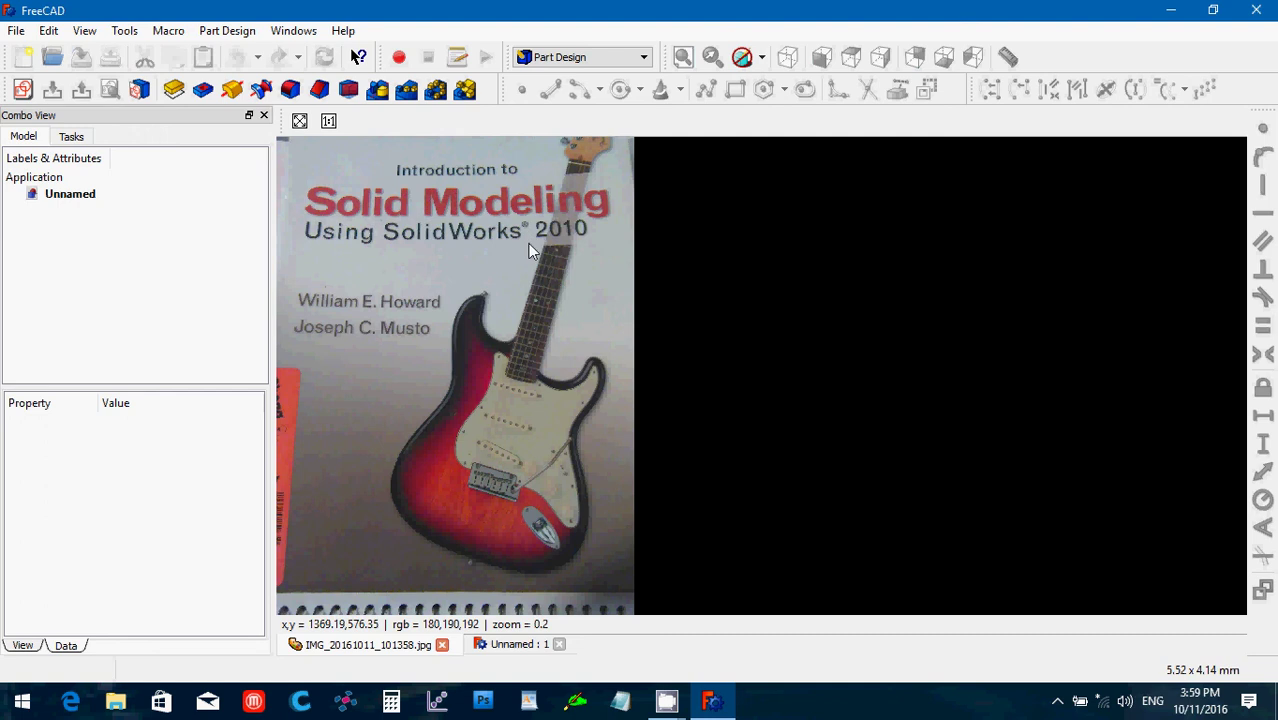
- Switch to the unnamed document and start a new sketch on the XY-Plane with 0 mm offset
{"action": "left_click", "coordinate": [442, 645]}
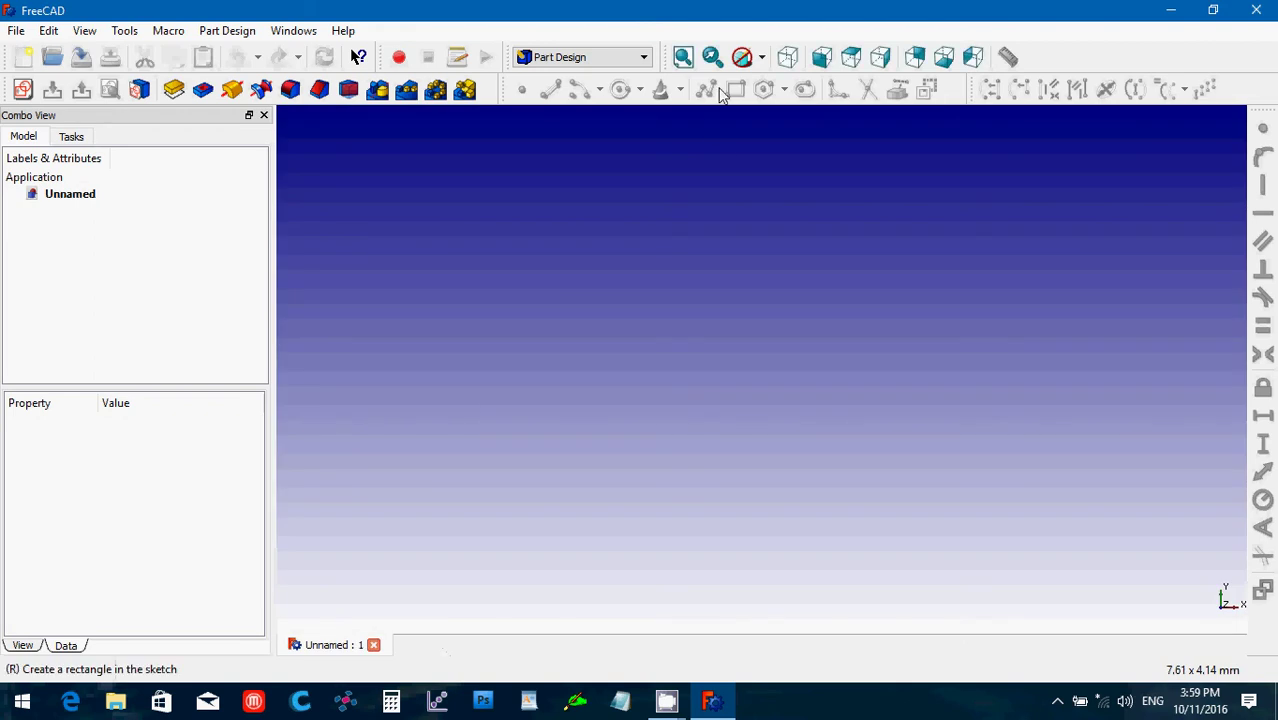
{"action": "left_click", "coordinate": [22, 89]}
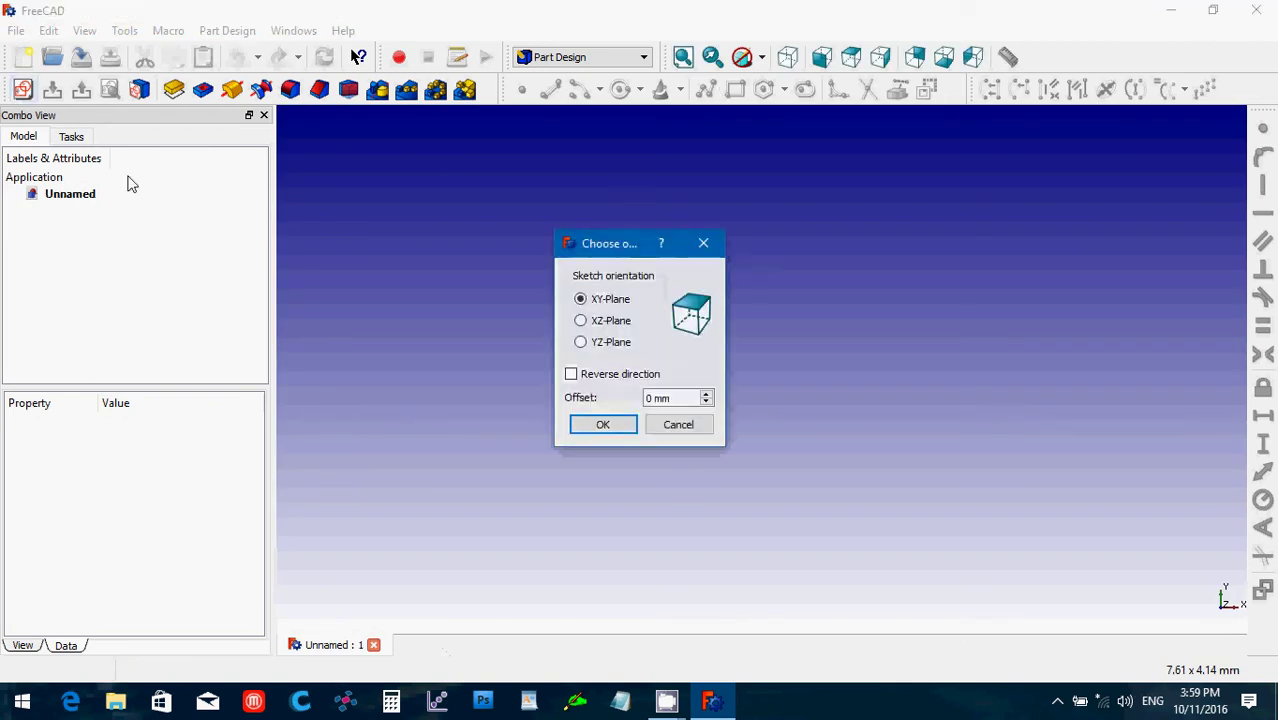
{"action": "left_click", "coordinate": [600, 425]}
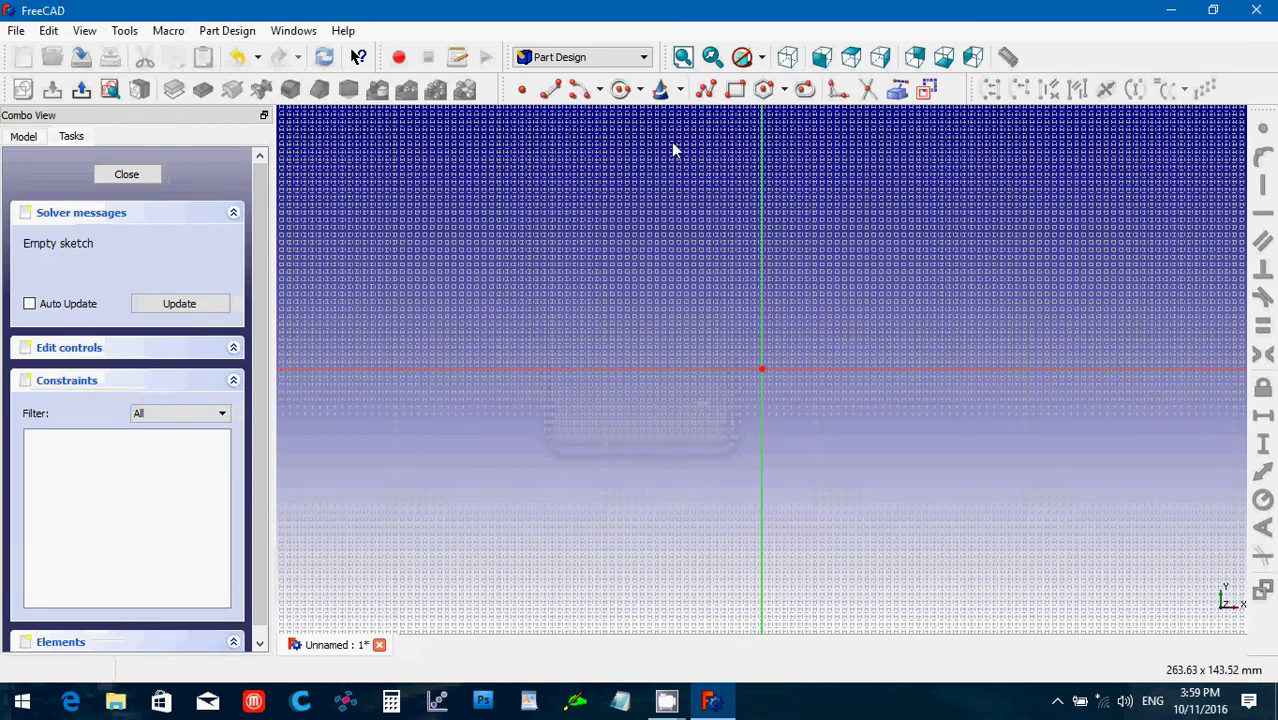
- Sketch two concentric circles centred on the origin with radii of about 57 mm and 69 mm
{"action": "left_click", "coordinate": [630, 90]}
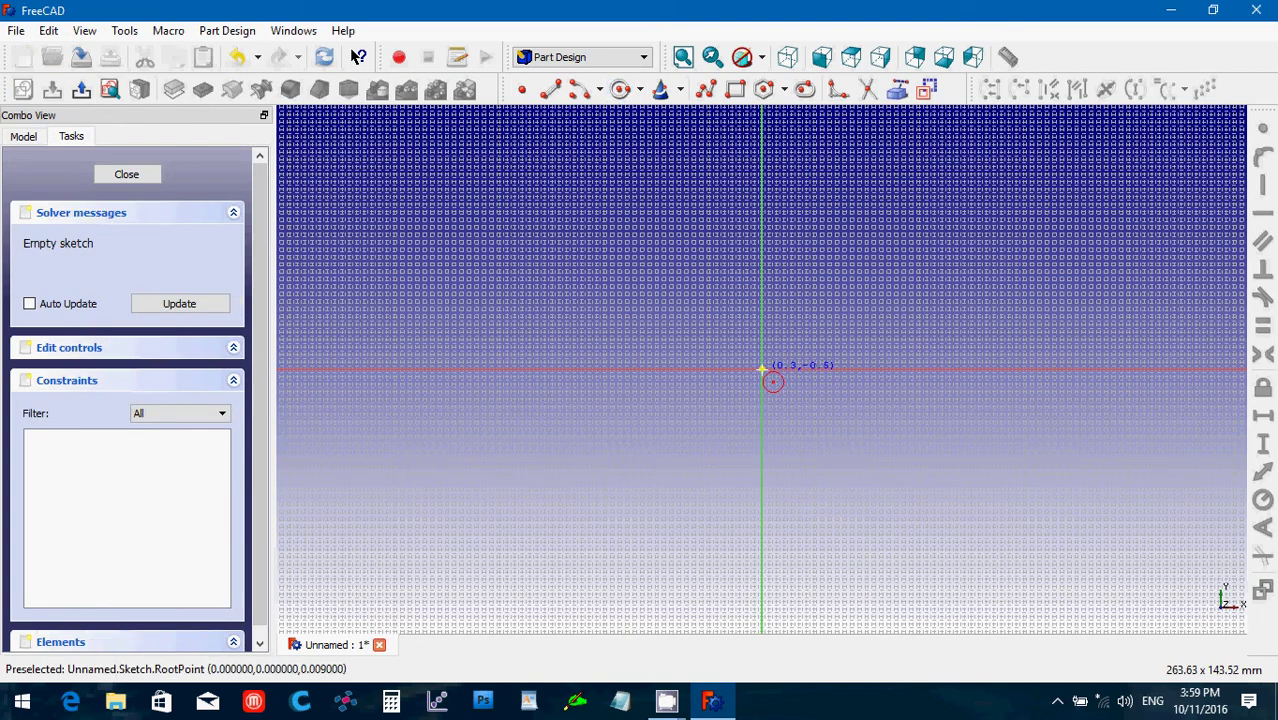
{"action": "left_click", "coordinate": [762, 370]}
{"action": "left_click", "coordinate": [636, 208]}
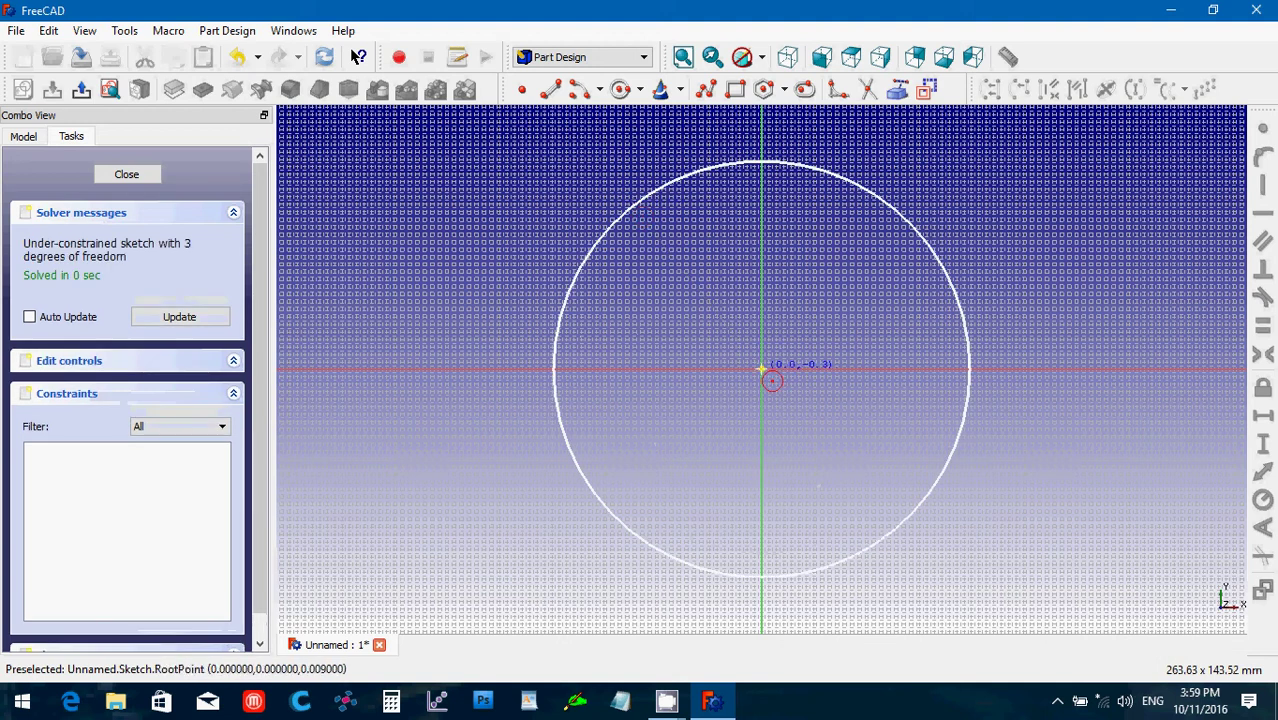
{"action": "left_click", "coordinate": [762, 370]}
{"action": "left_click", "coordinate": [583, 192]}
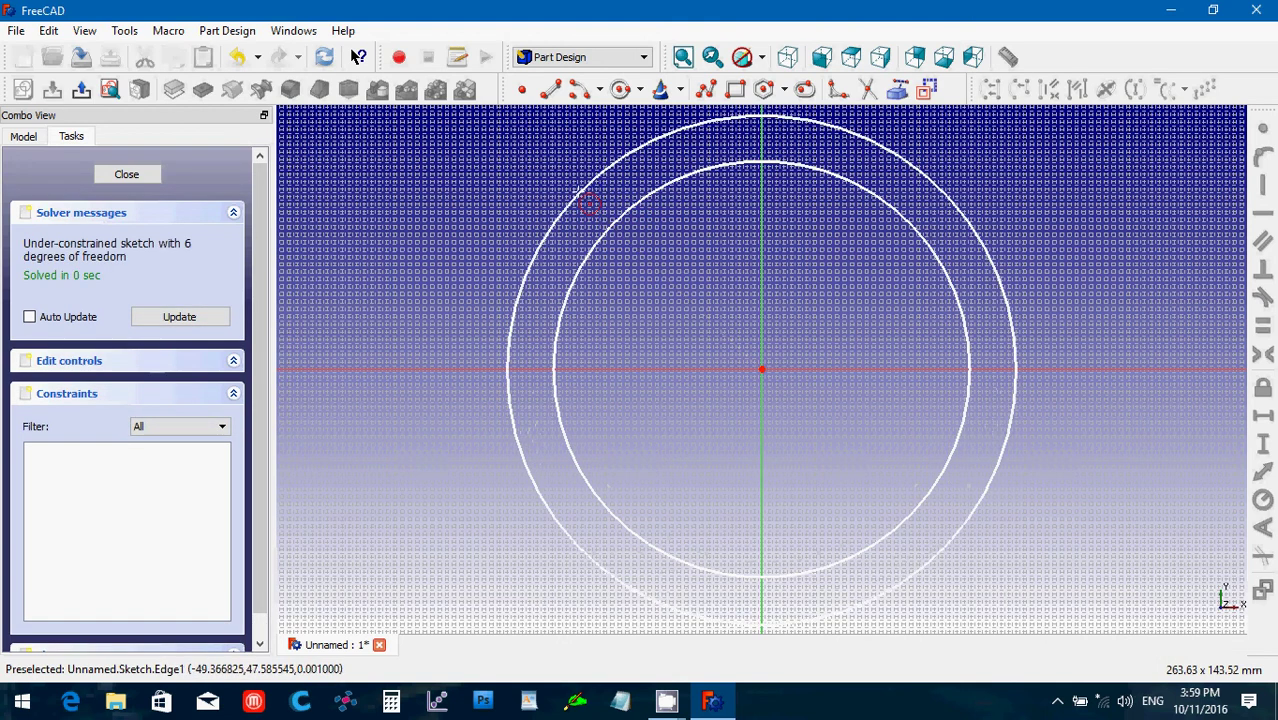
{"action": "key", "text": "Escape"}
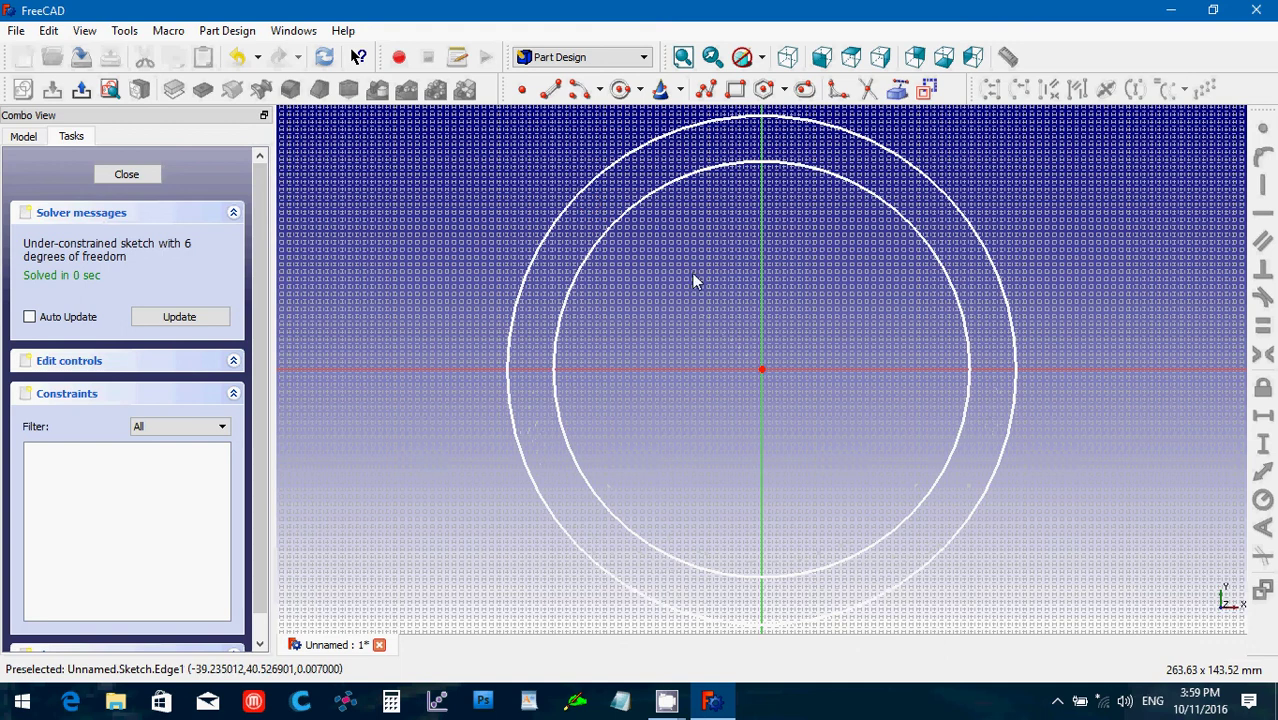
- Constrain the inner circle's radius to 14.2875 mm
{"action": "left_click", "coordinate": [962, 436]}
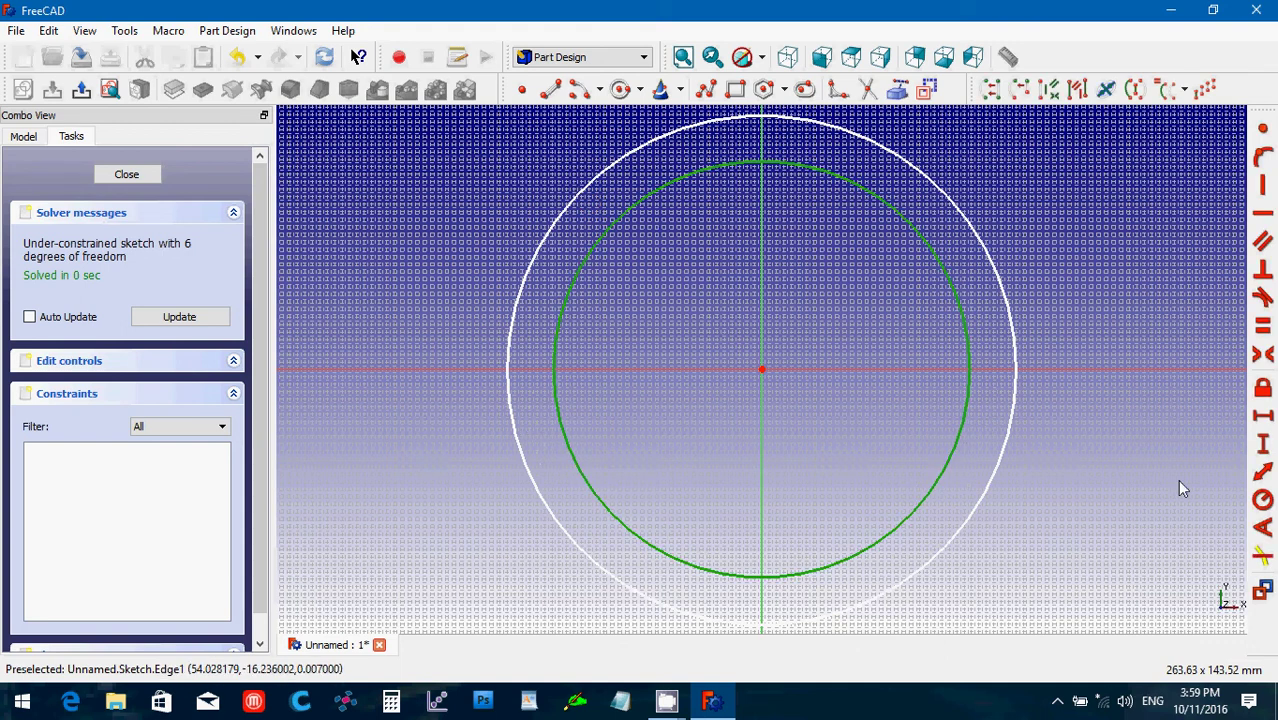
{"action": "left_click", "coordinate": [1262, 500]}
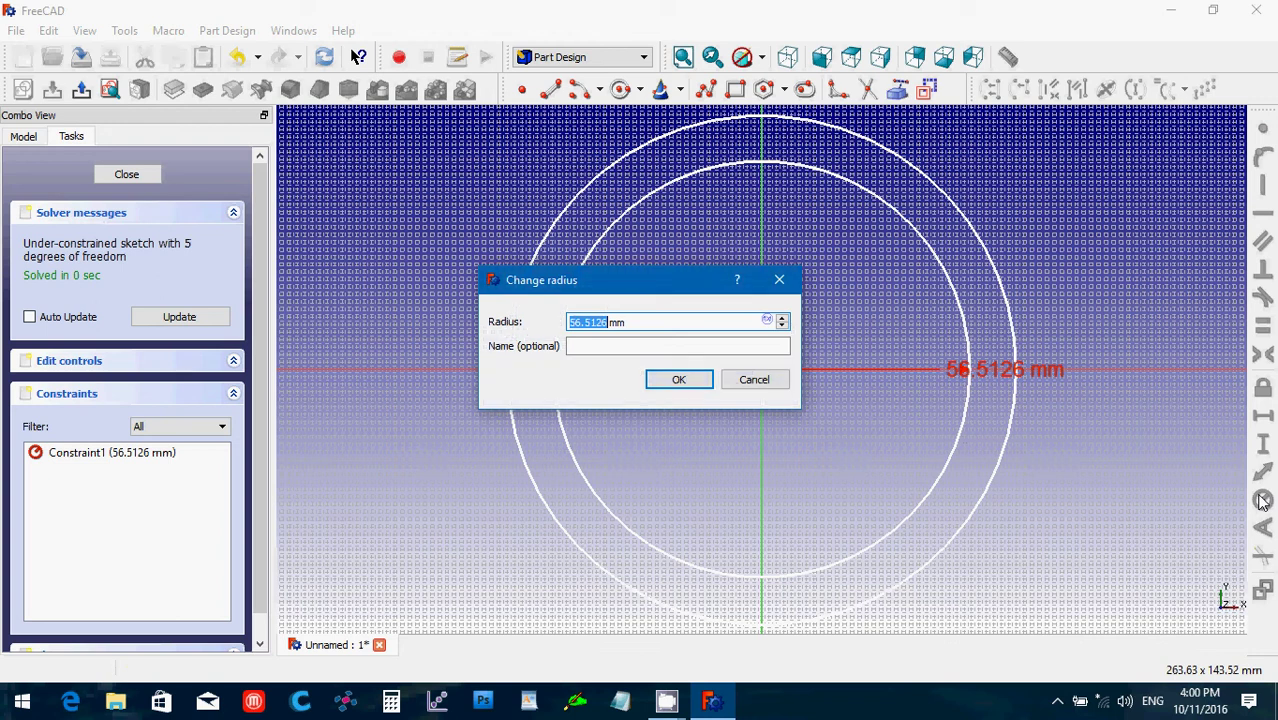
{"action": "key", "text": "End"}
{"action": "type", "text": "14"}
{"action": "key", "text": "End"}
{"action": "key", "text": "BackSpace"}
{"action": "key", "text": "BackSpace"}
{"action": "key", "text": "BackSpace"}
{"action": "key", "text": "BackSpace"}
{"action": "key", "text": "BackSpace"}
{"action": "key", "text": "BackSpace"}
{"action": "key", "text": "BackSpace"}
{"action": "key", "text": "BackSpace"}
{"action": "key", "text": "BackSpace"}
{"action": "key", "text": "BackSpace"}
{"action": "key", "text": "BackSpace"}
{"action": "key", "text": "BackSpace"}
{"action": "type", "text": "14.2875"}
{"action": "left_click", "coordinate": [676, 380]}
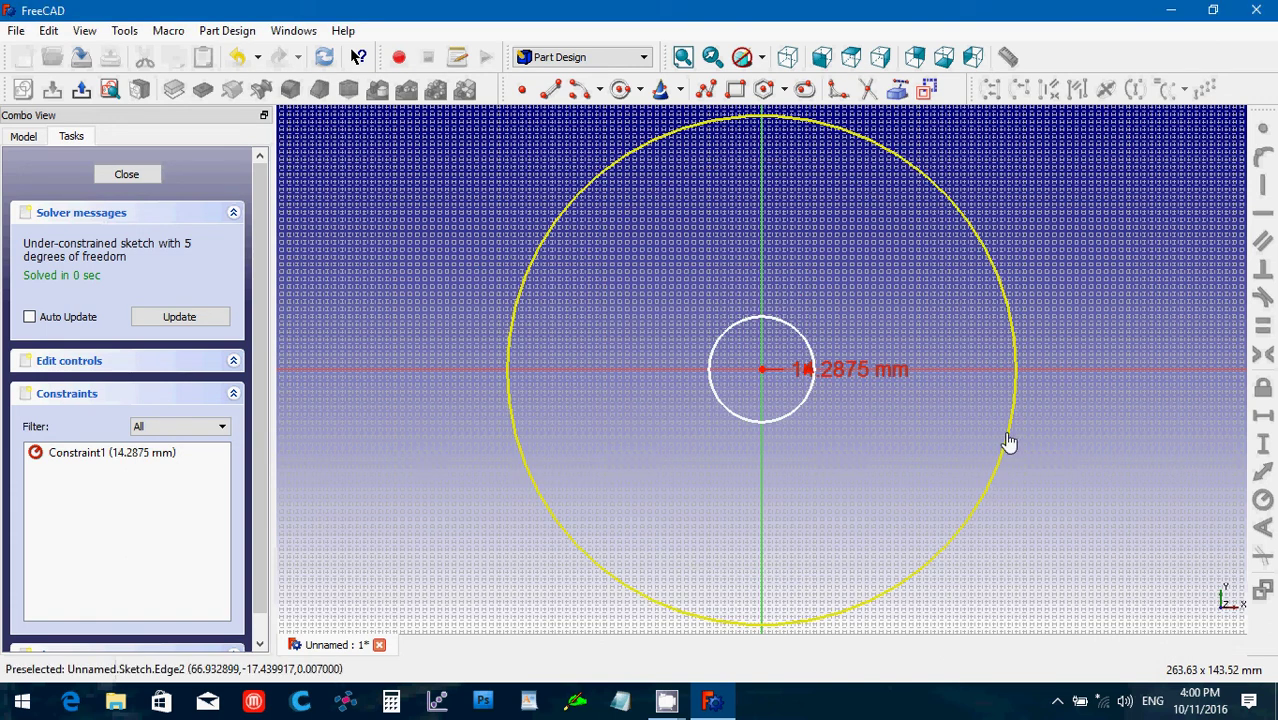
- Constrain the outer circle's radius to 28.575 mm
{"action": "left_click", "coordinate": [1008, 441]}
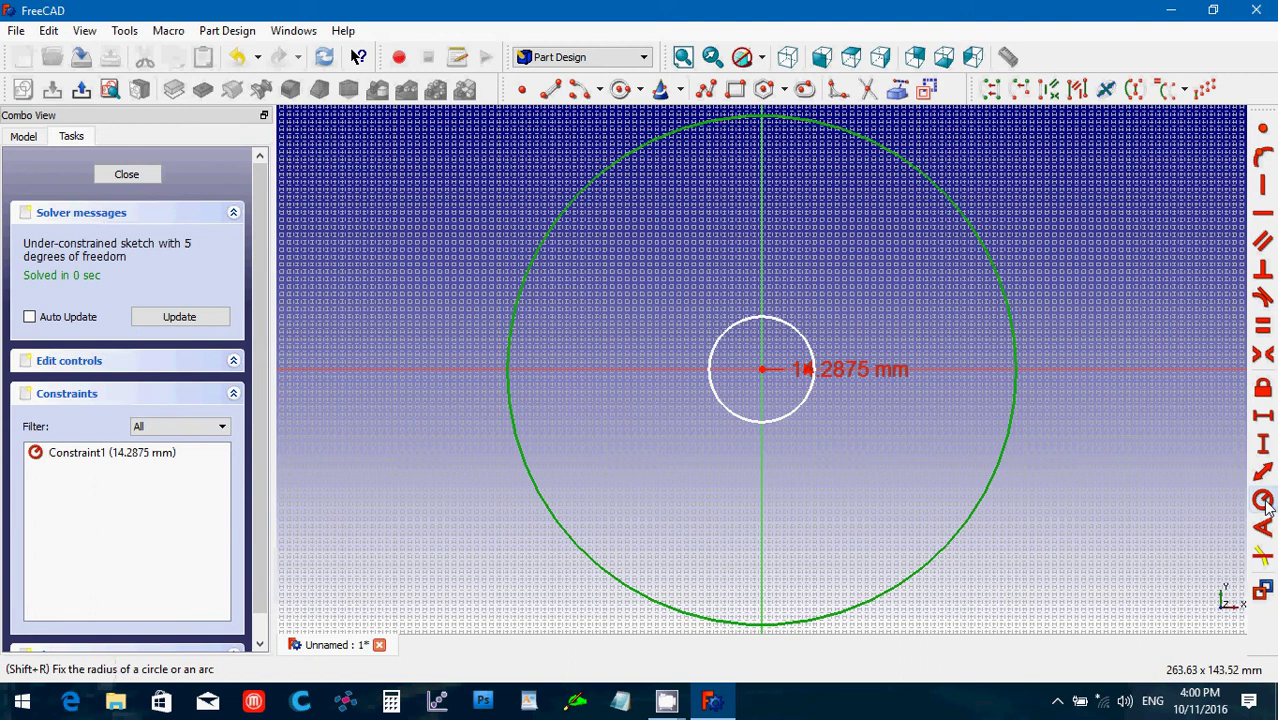
{"action": "left_click", "coordinate": [1264, 500]}
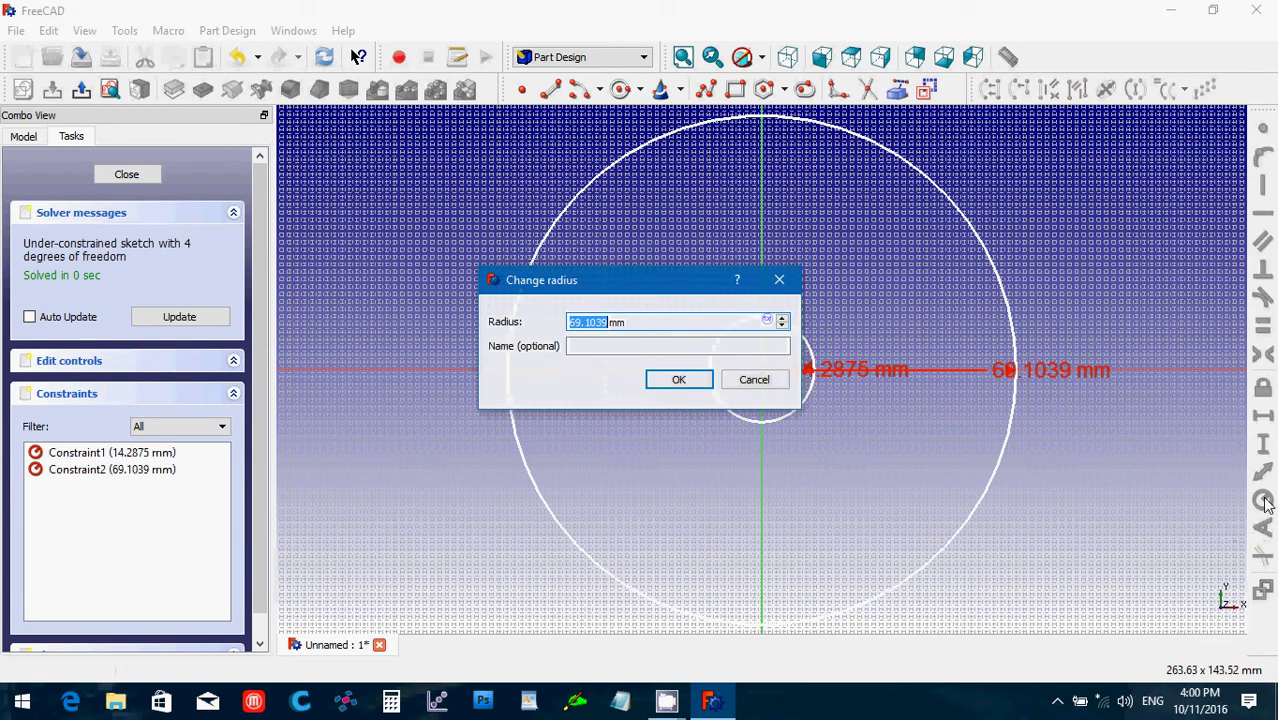
{"action": "type", "text": "2"}
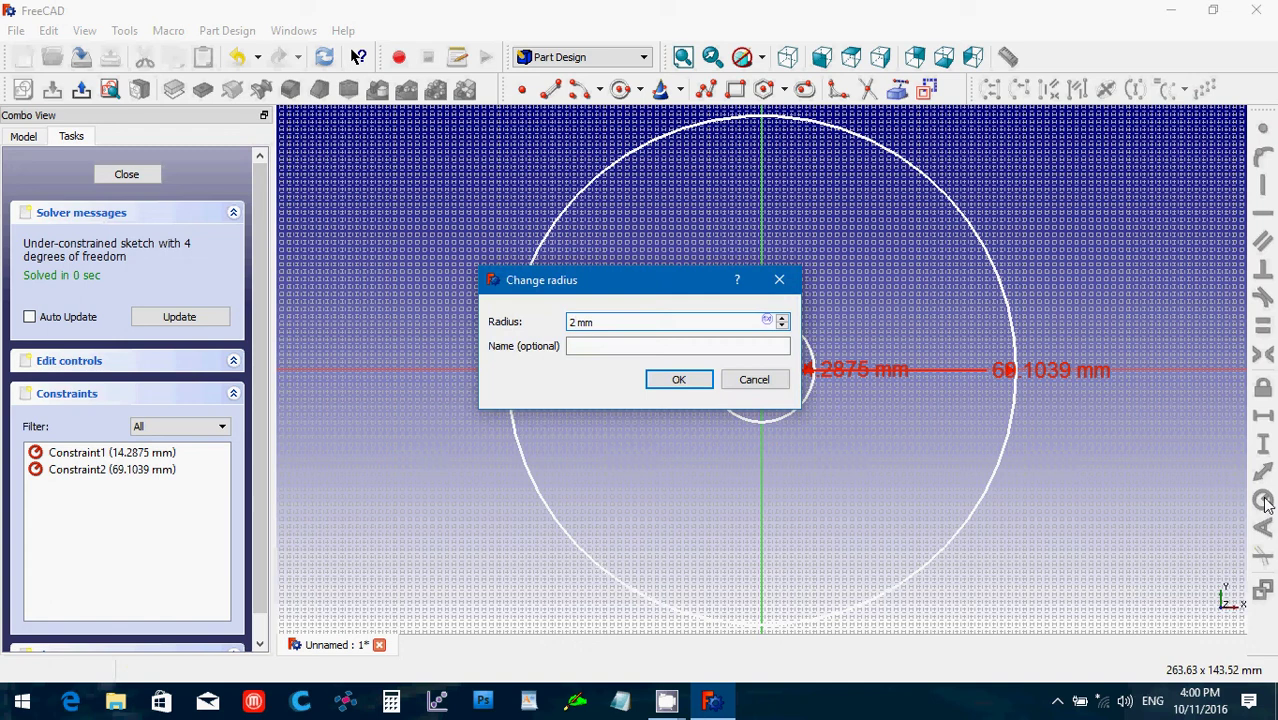
{"action": "type", "text": "8.575"}
{"action": "key", "text": "Return"}
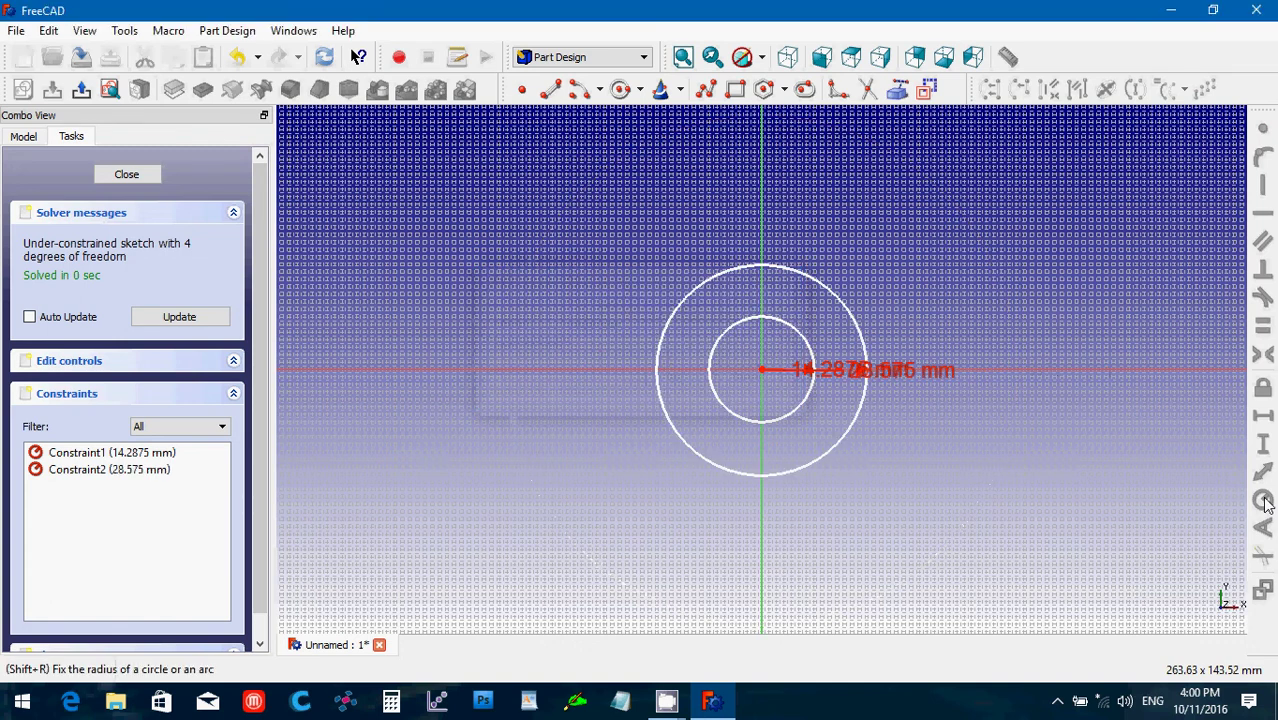
- Move both radius dimension labels to the left of the circles so that they do not overlap
{"action": "scroll", "coordinate": [824, 518], "scroll_direction": "up", "scroll_amount": 4}
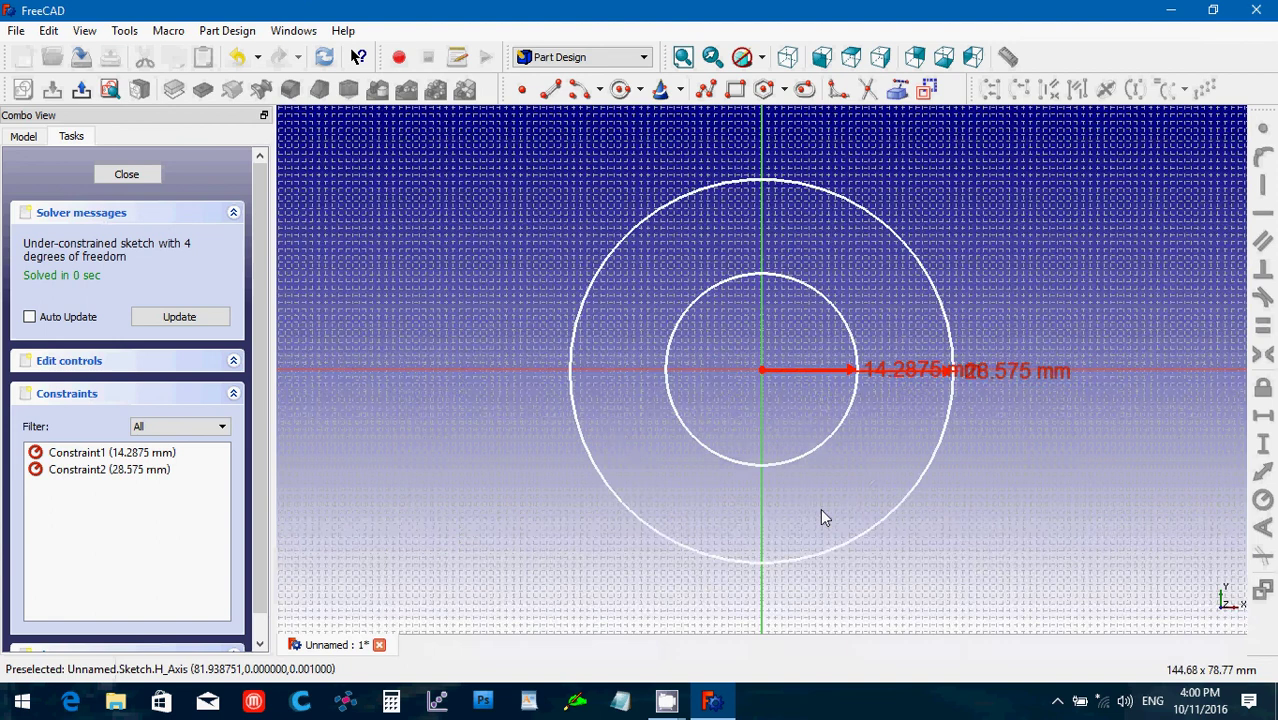
{"action": "scroll", "coordinate": [820, 516], "scroll_direction": "up", "scroll_amount": 1}
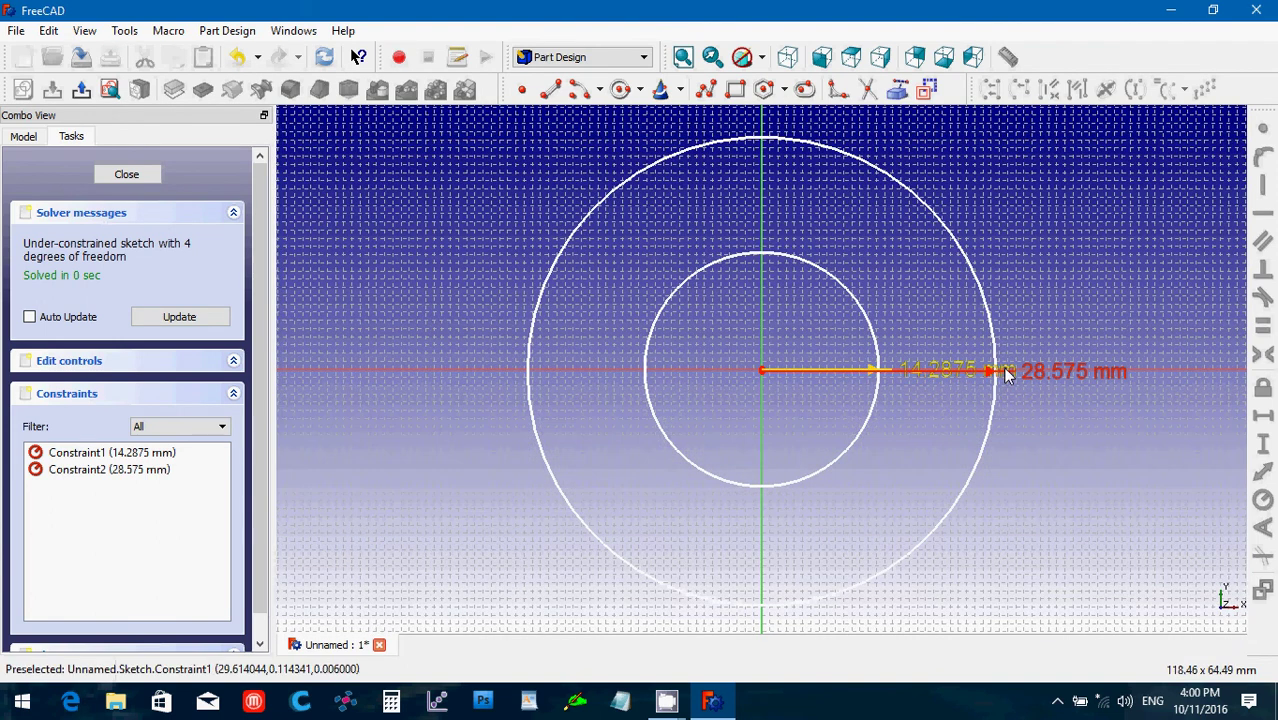
{"action": "left_click_drag", "start_coordinate": [1005, 372], "coordinate": [907, 377]}
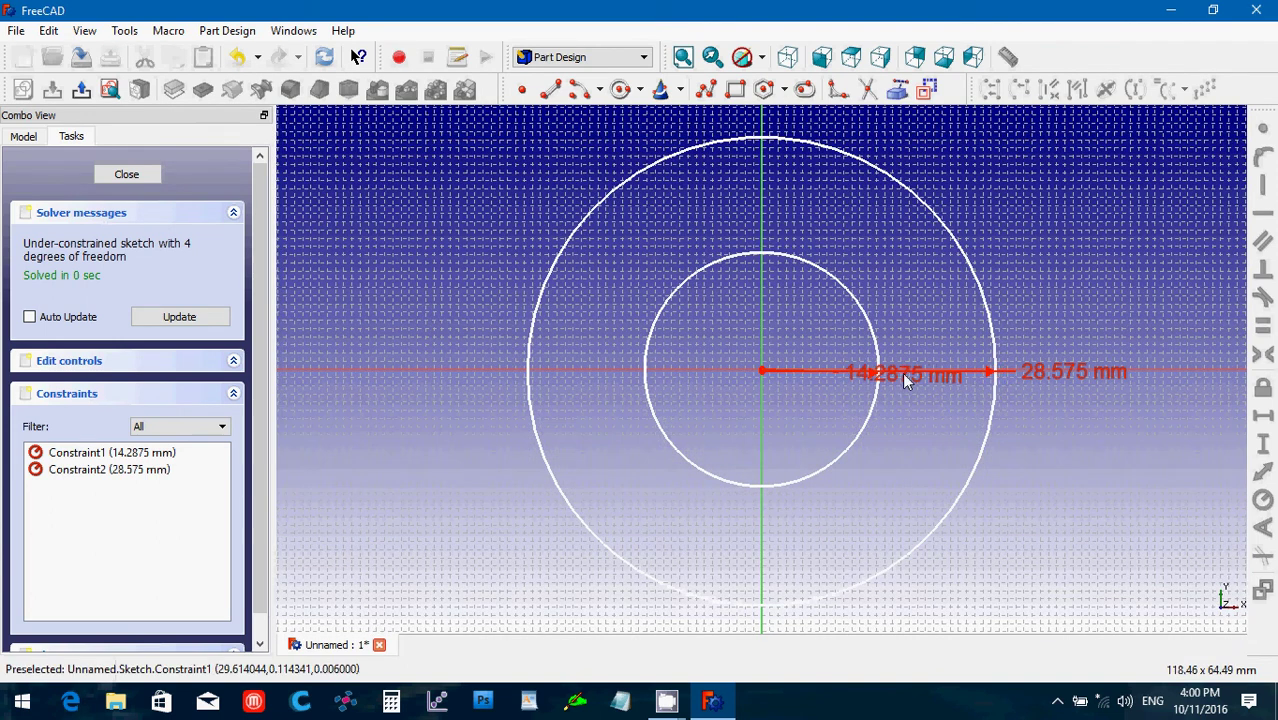
{"action": "left_click_drag", "start_coordinate": [770, 366], "coordinate": [437, 377]}
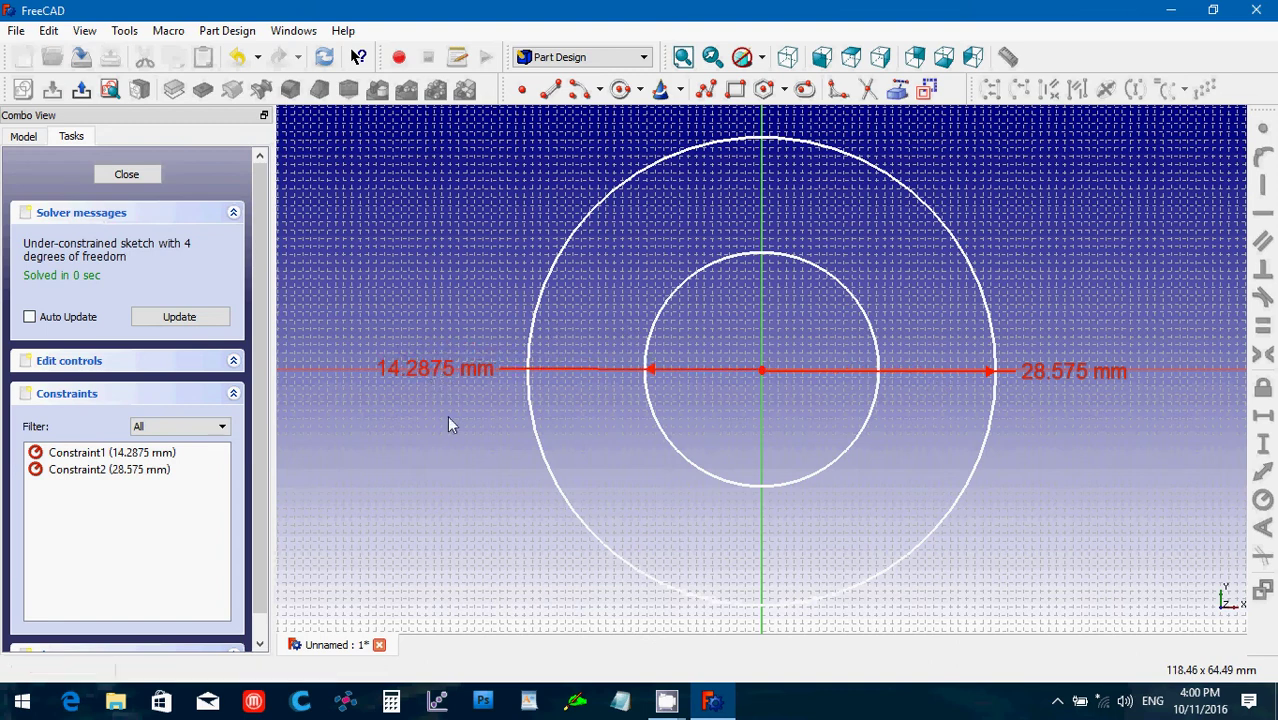
{"action": "double_click", "coordinate": [1032, 378]}
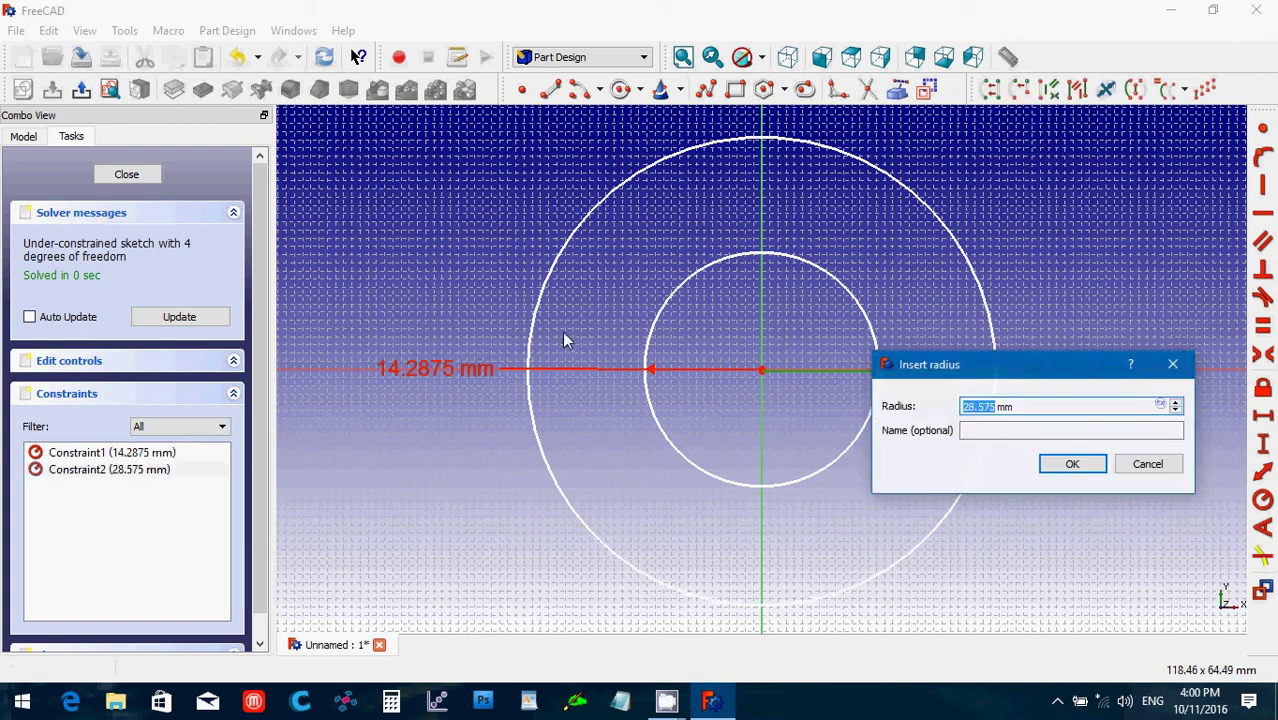
{"action": "left_click", "coordinate": [1145, 464]}
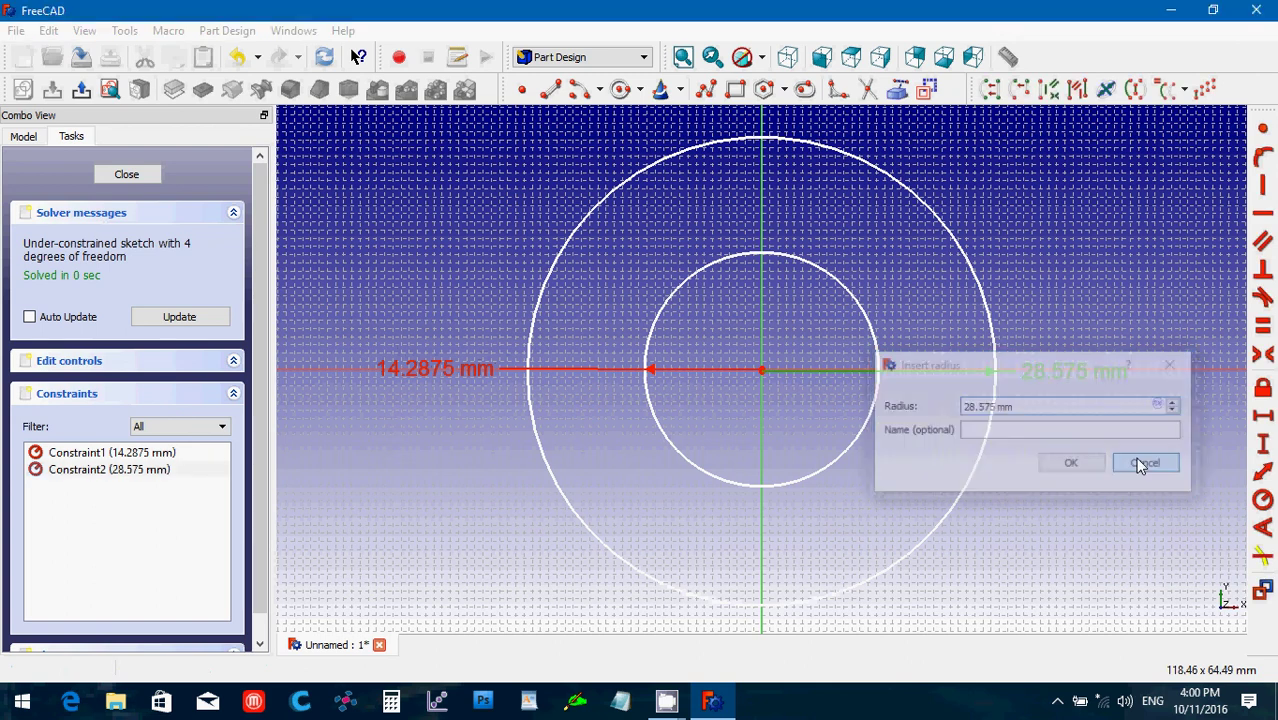
{"action": "left_click_drag", "start_coordinate": [1060, 377], "coordinate": [380, 332]}
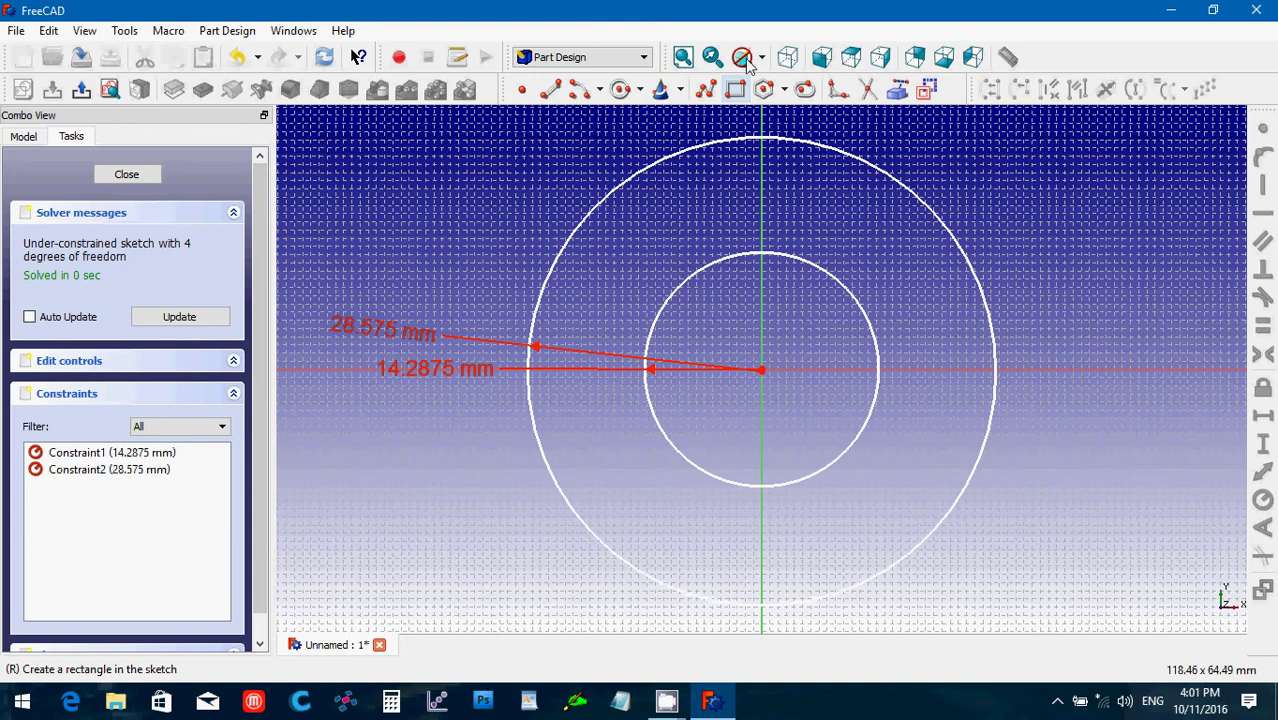
- Sketch a rectangle about 12.9 by 6.5 mm across the inner circle's right side, straddling the horizontal axis
{"action": "key", "text": "r"}
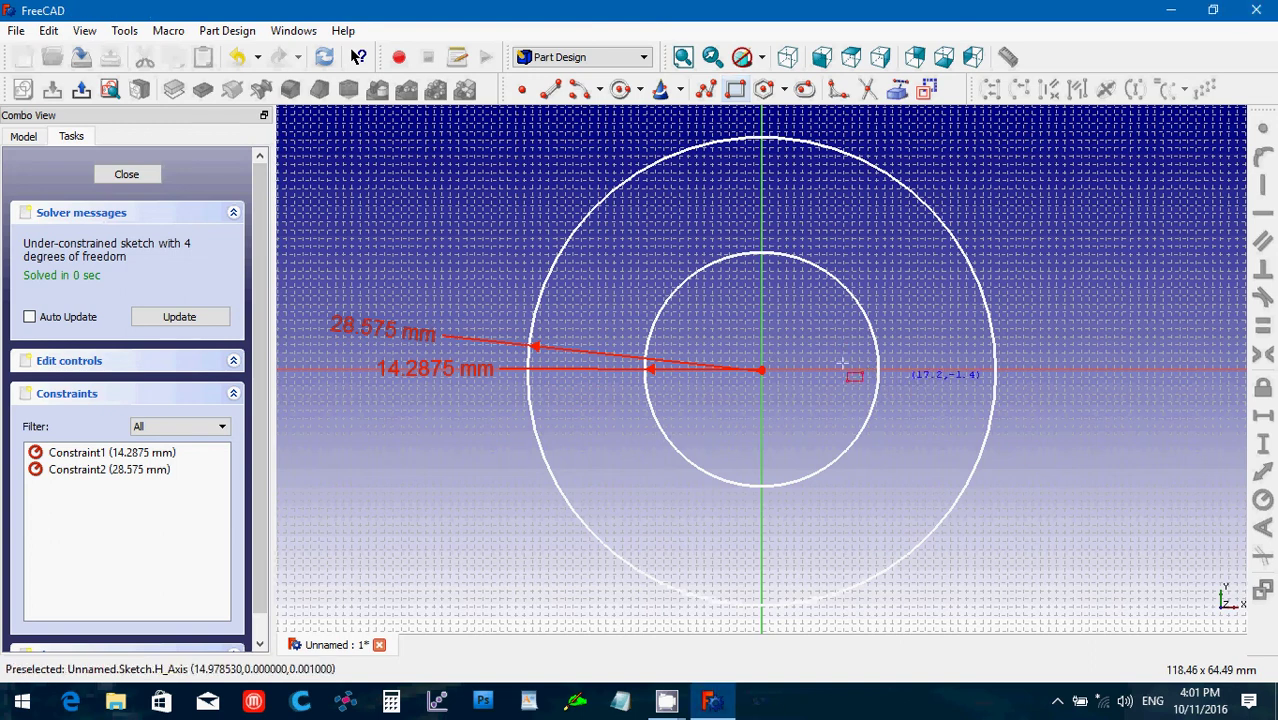
{"action": "left_click", "coordinate": [806, 341]}
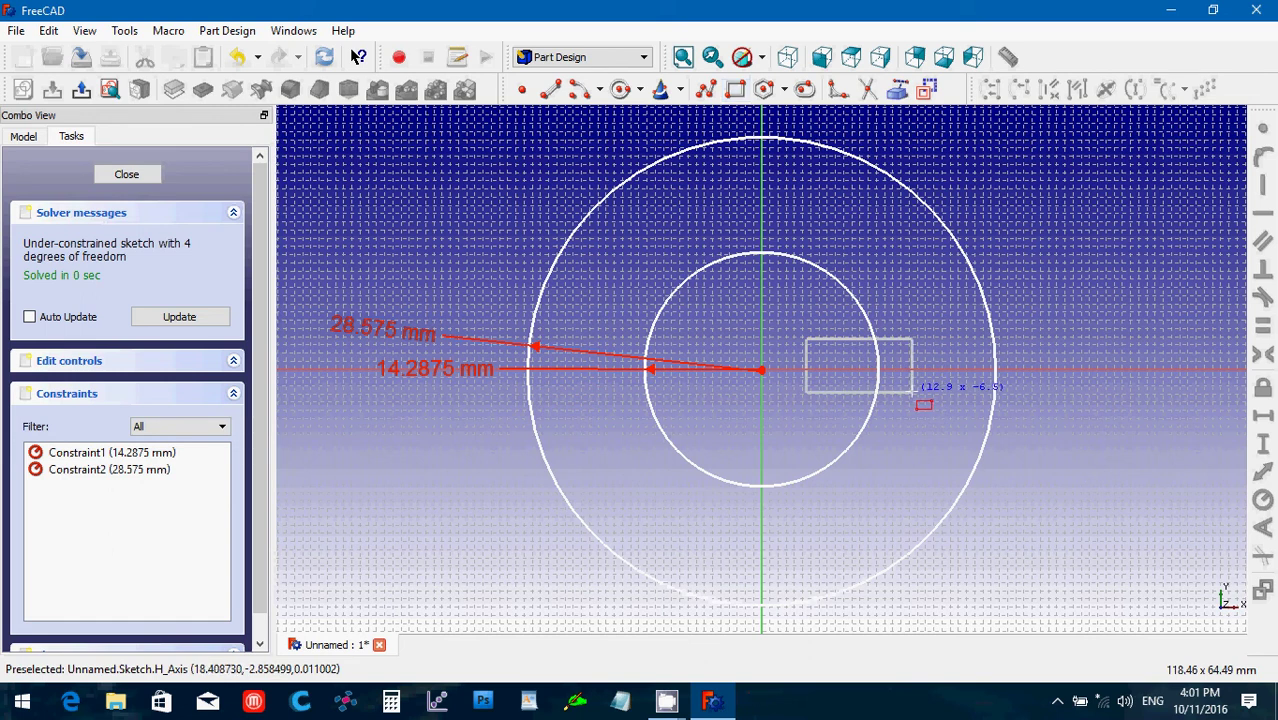
{"action": "left_click", "coordinate": [912, 393]}
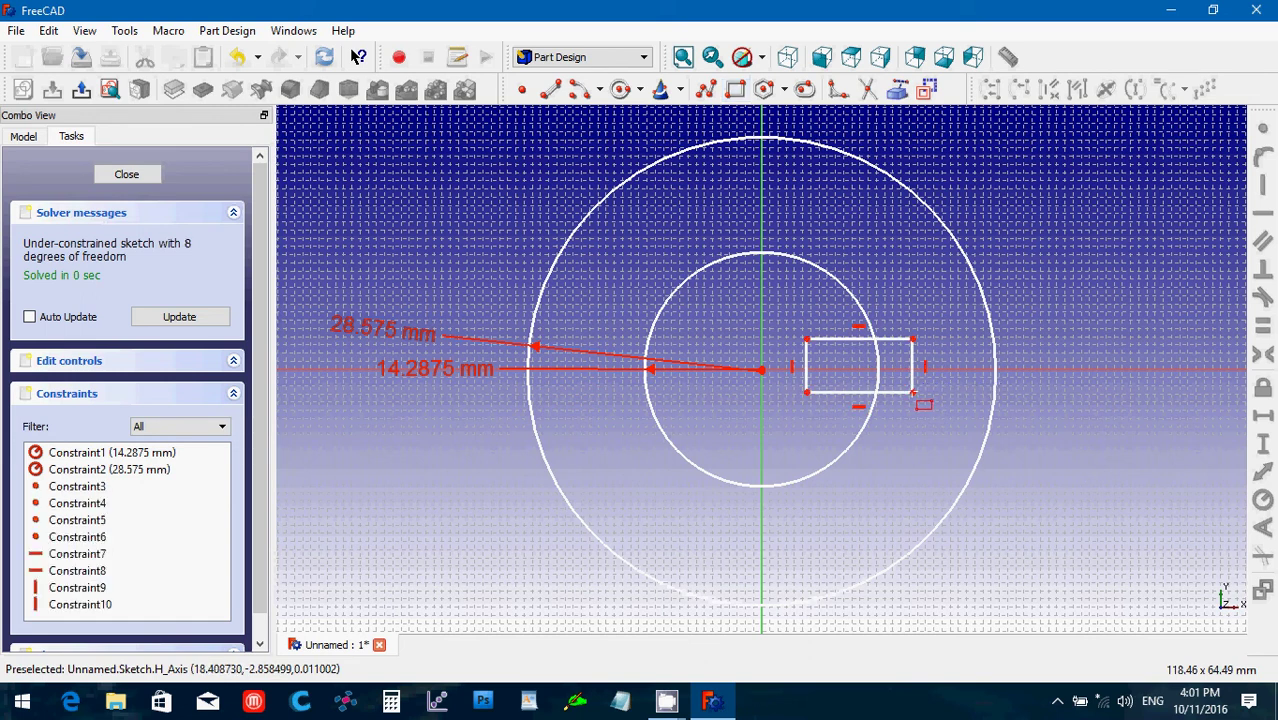
- Constrain the length of the rectangle's left vertical edge to 6.35 mm
{"action": "left_click", "coordinate": [806, 366]}
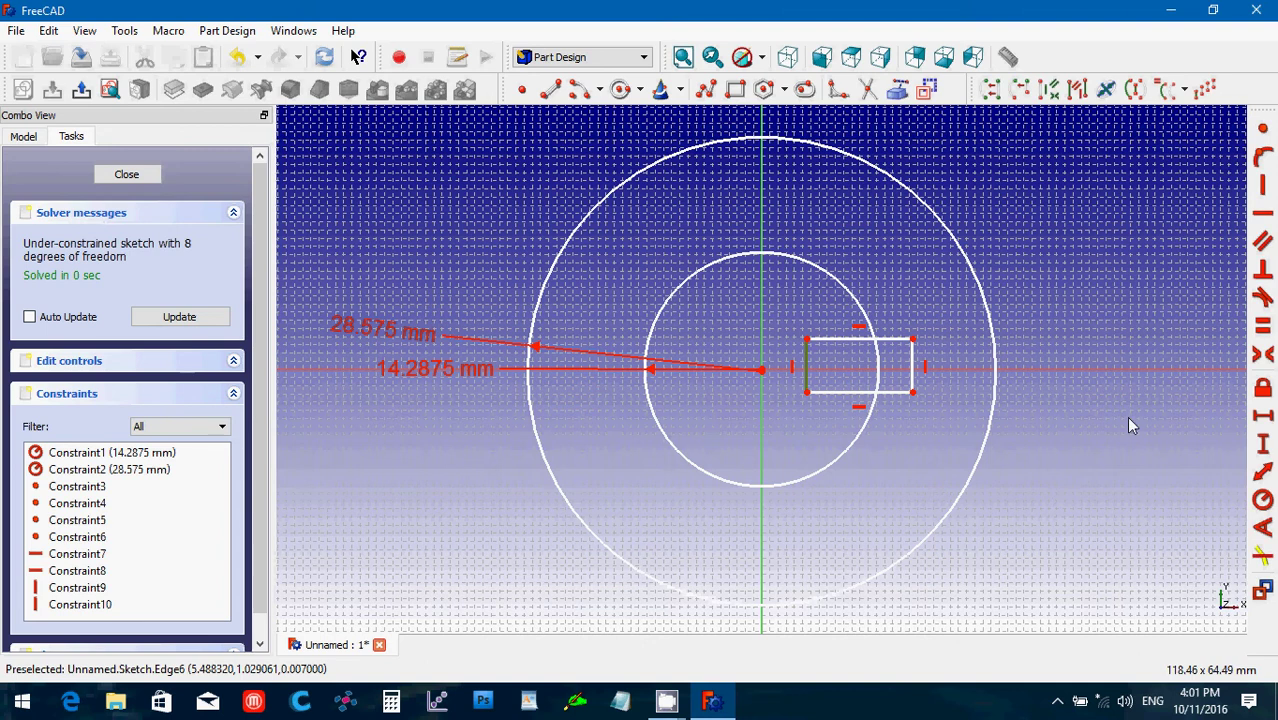
{"action": "left_click", "coordinate": [1264, 446]}
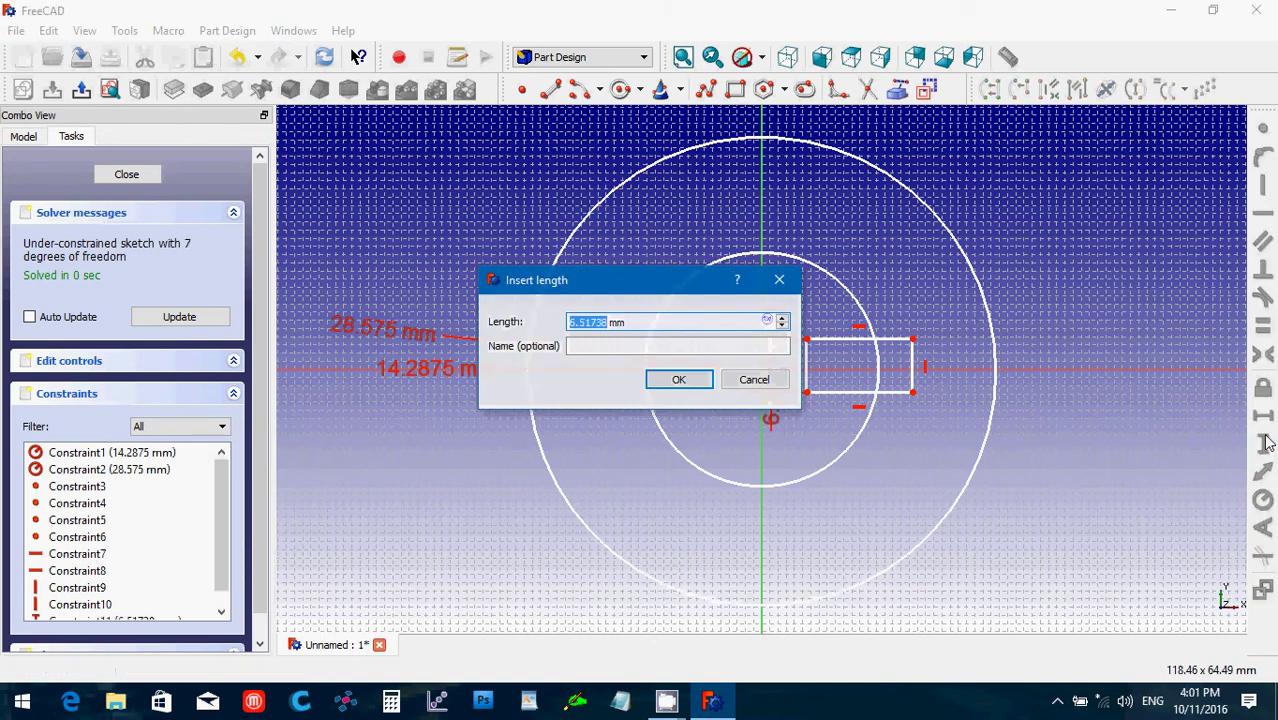
{"action": "type", "text": "6.35"}
{"action": "key", "text": "Return"}
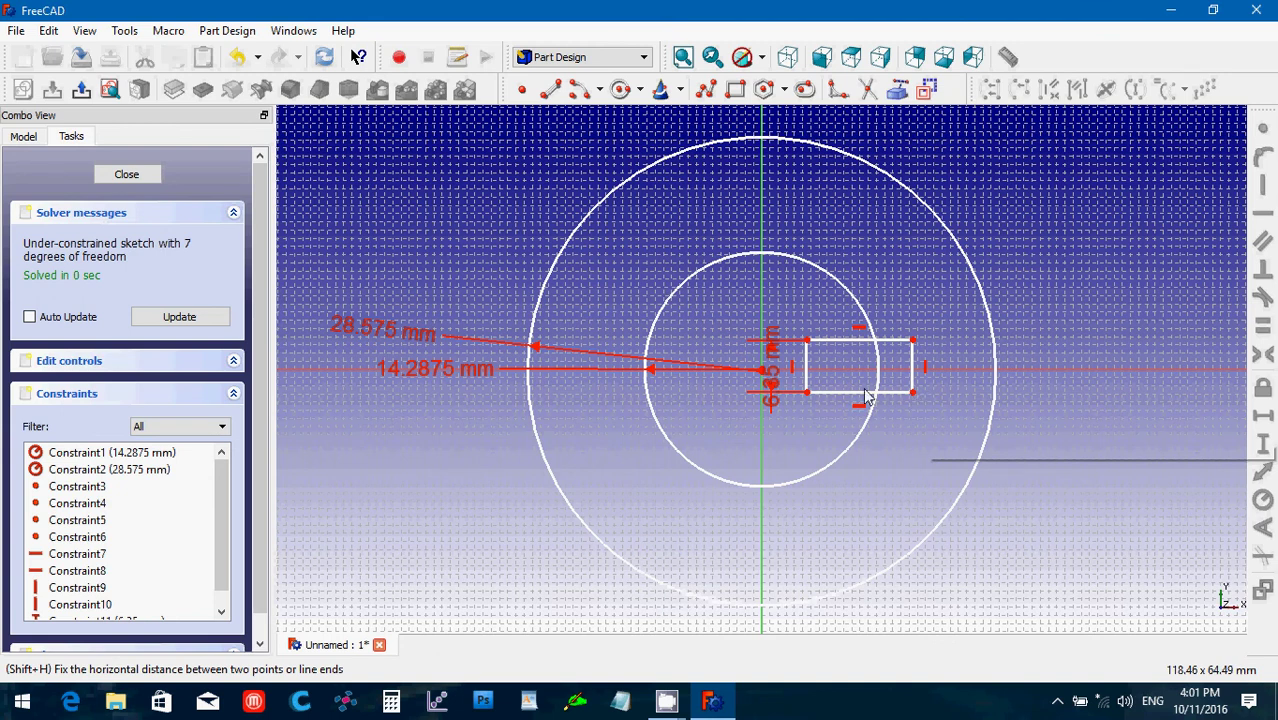
- Make the rectangle's two left corners symmetric about the horizontal axis
{"action": "left_click", "coordinate": [807, 393]}
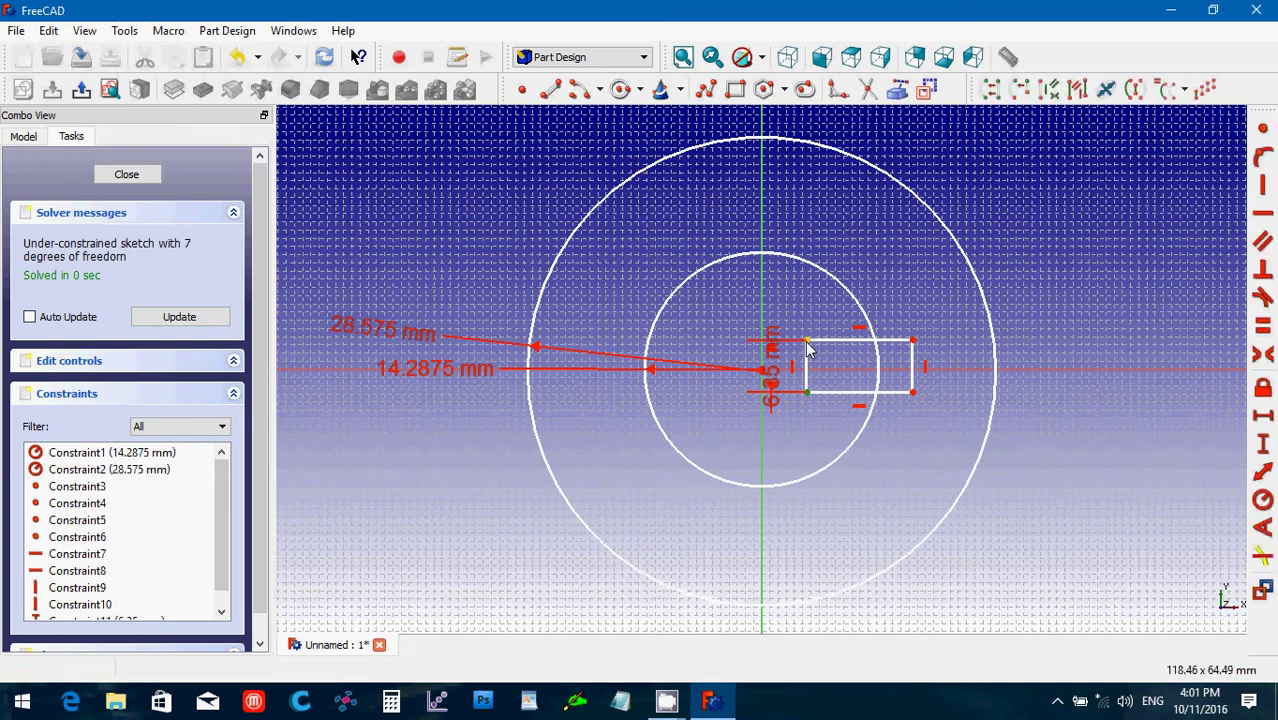
{"action": "left_click", "coordinate": [807, 341]}
{"action": "left_click", "coordinate": [822, 370]}
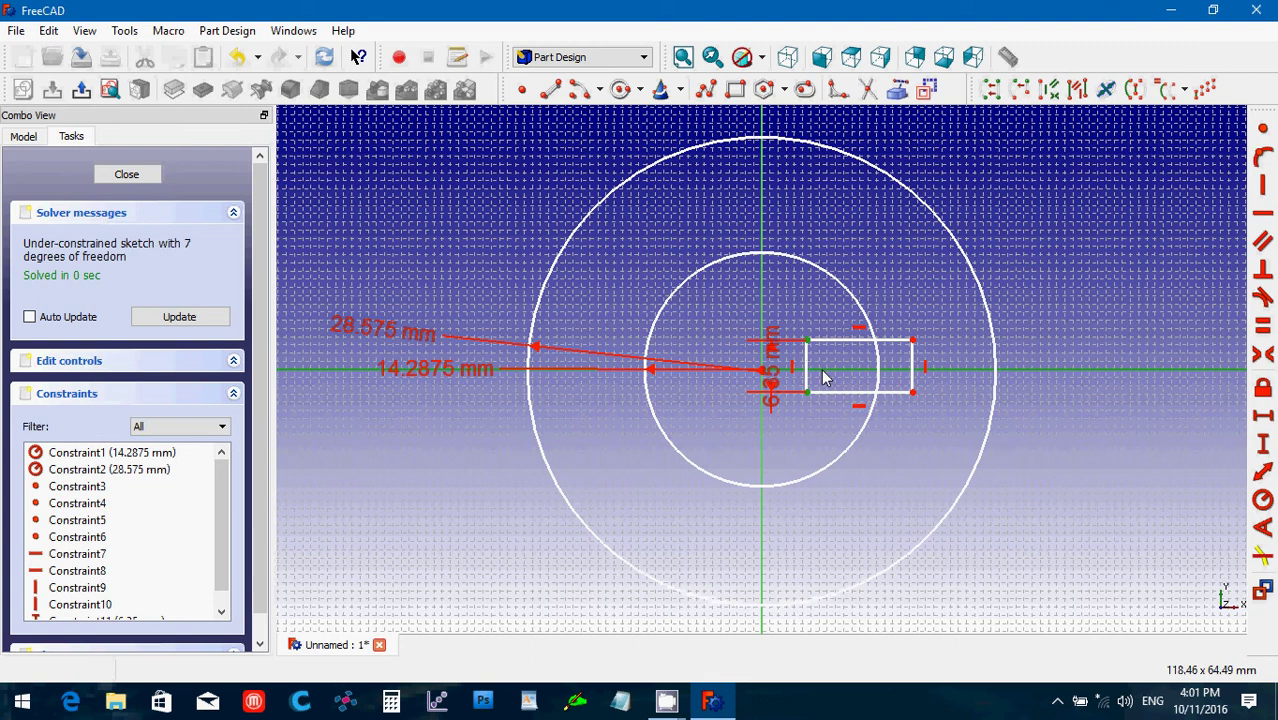
{"action": "left_click", "coordinate": [1263, 356]}
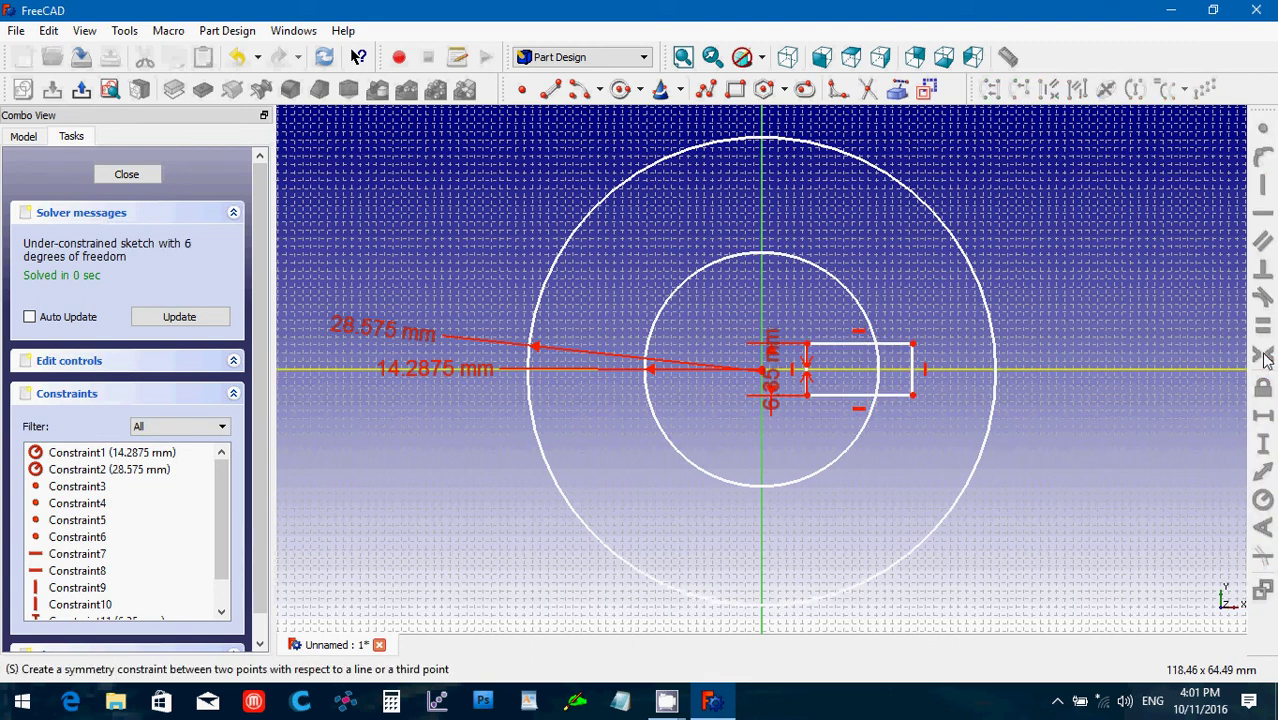
- Constrain the horizontal distance from the vertical axis to the rectangle's upper right corner to 17.4752 mm
{"action": "left_click", "coordinate": [761, 318]}
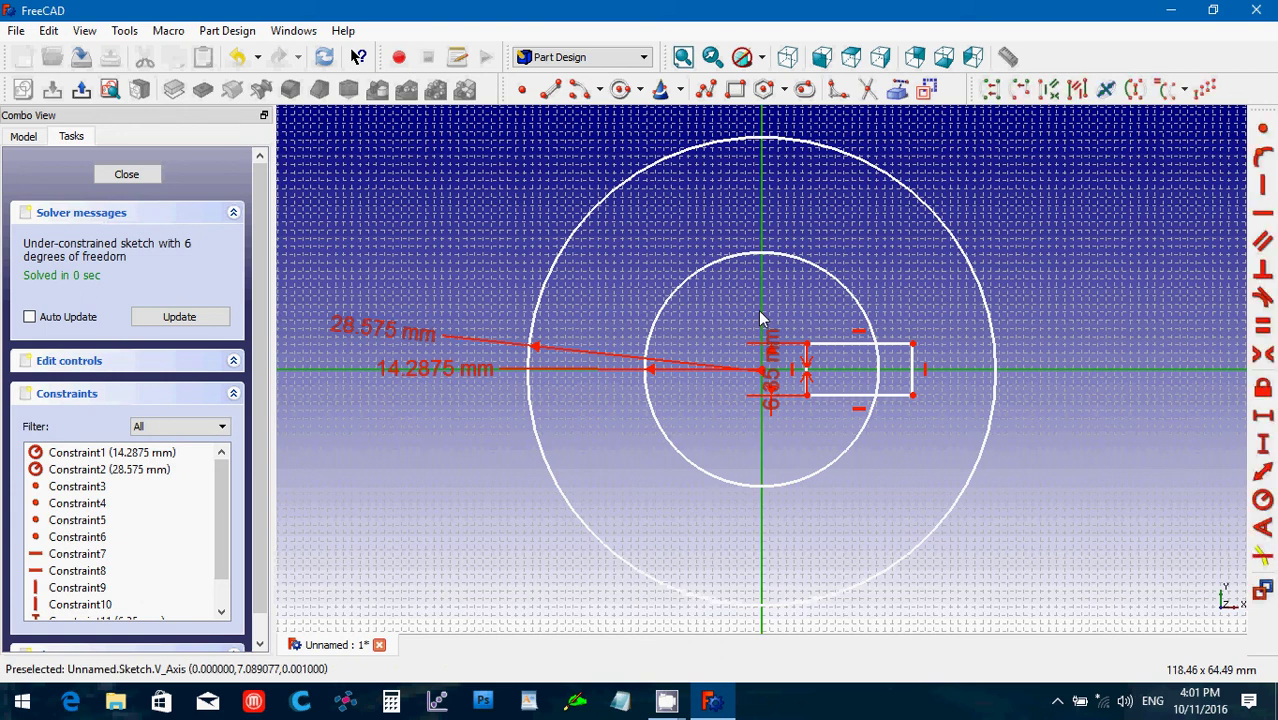
{"action": "left_click", "coordinate": [913, 346]}
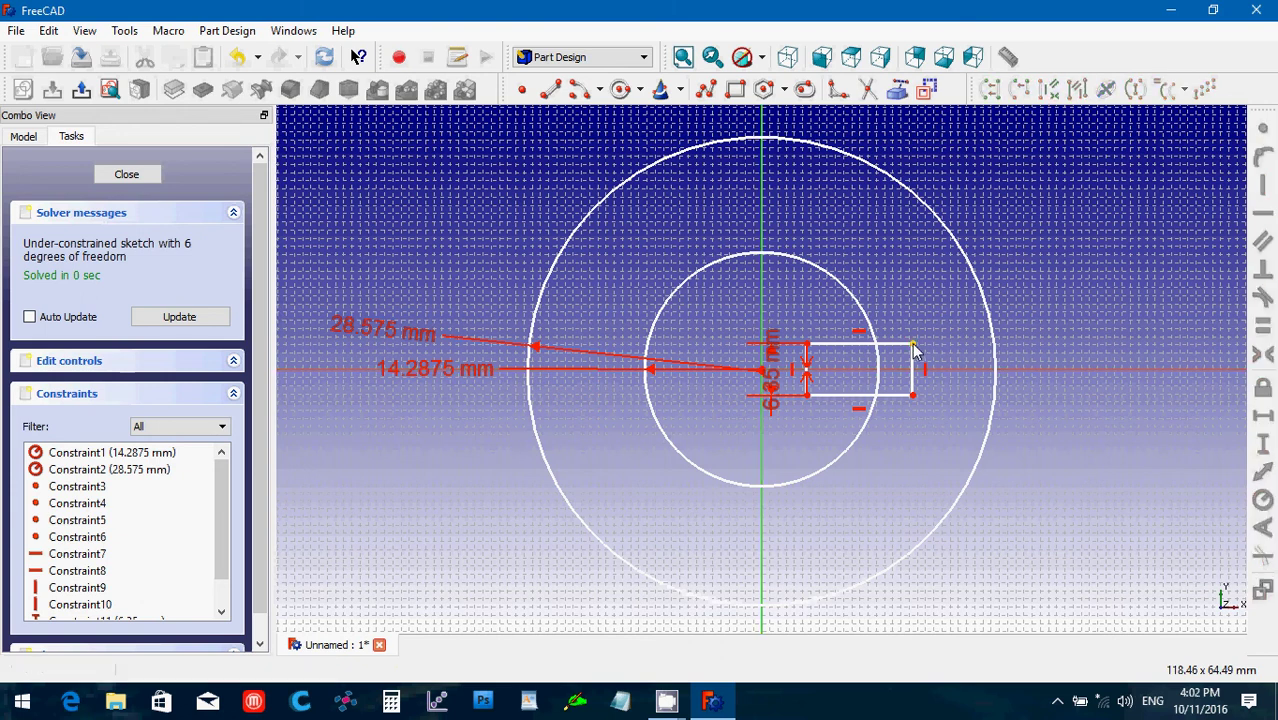
{"action": "left_click", "coordinate": [1265, 418]}
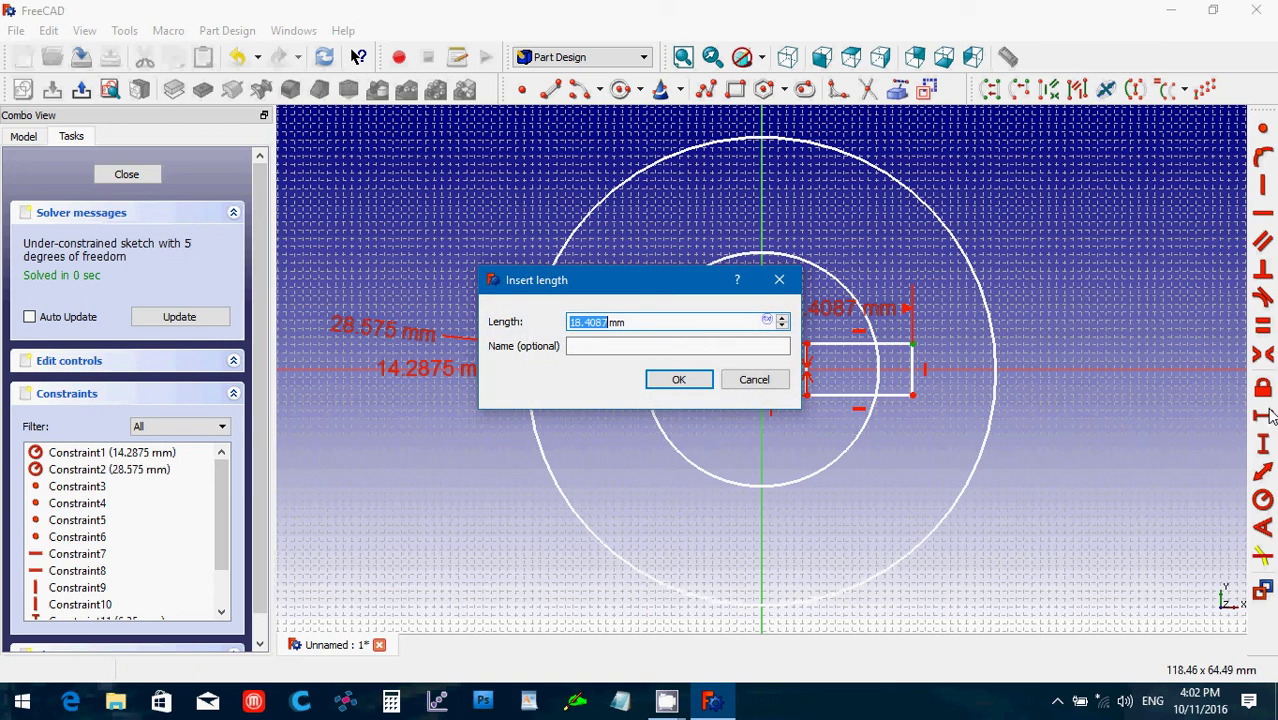
{"action": "type", "text": "17.4752"}
{"action": "key", "text": "Return"}
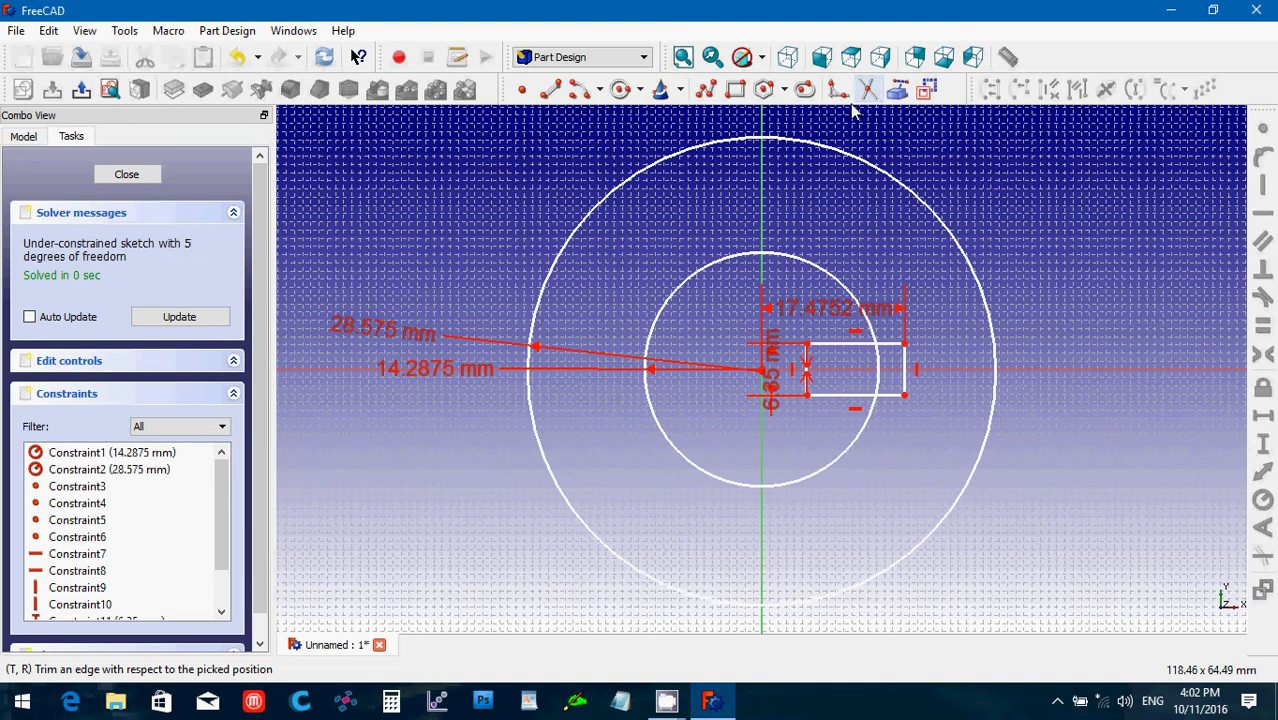
- Trim the bore circle inside the rectangle and the rectangle's horizontal edges inside the bore, then delete the leftover left vertical edge
{"action": "left_click", "coordinate": [880, 376]}
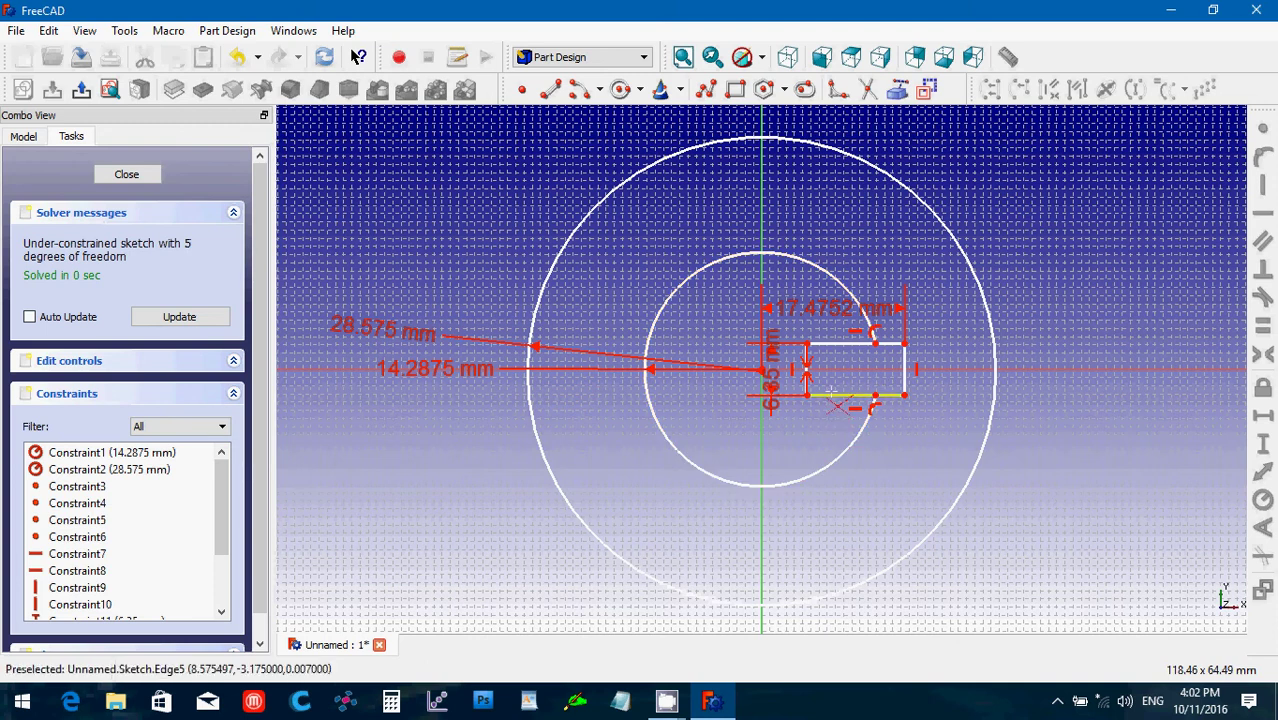
{"action": "left_click", "coordinate": [834, 396]}
{"action": "left_click", "coordinate": [840, 344]}
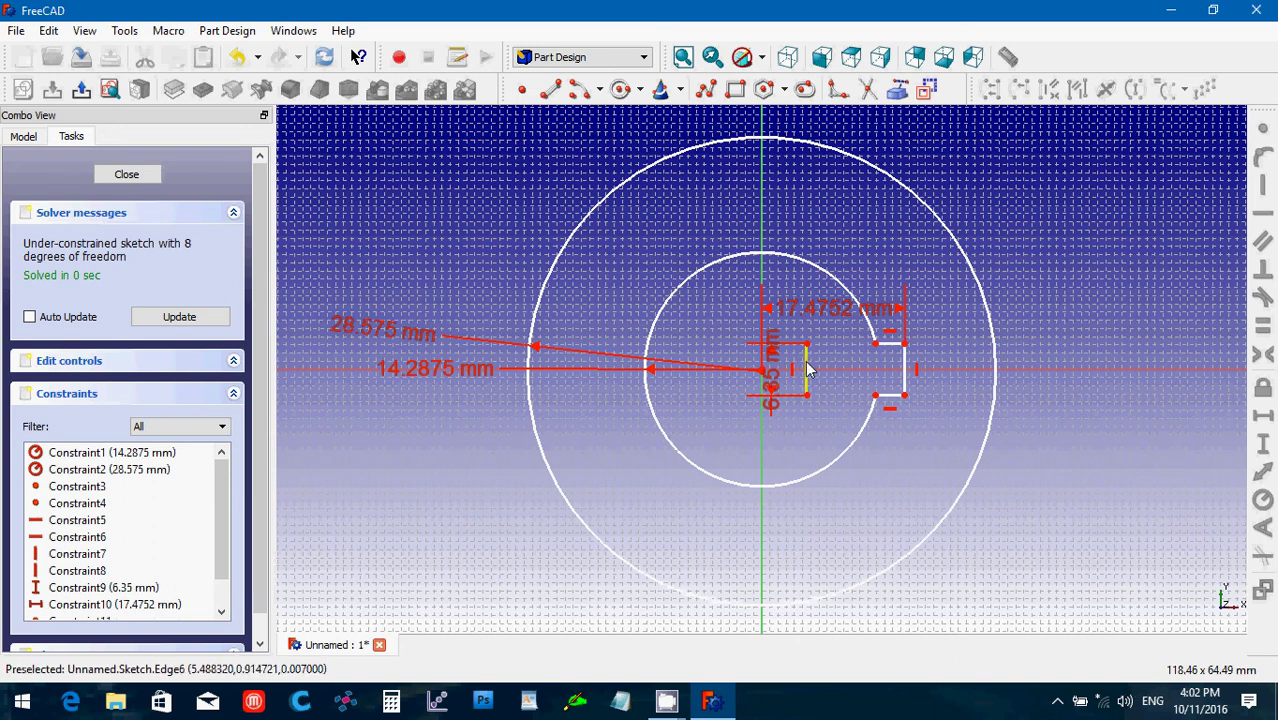
{"action": "left_click", "coordinate": [808, 370]}
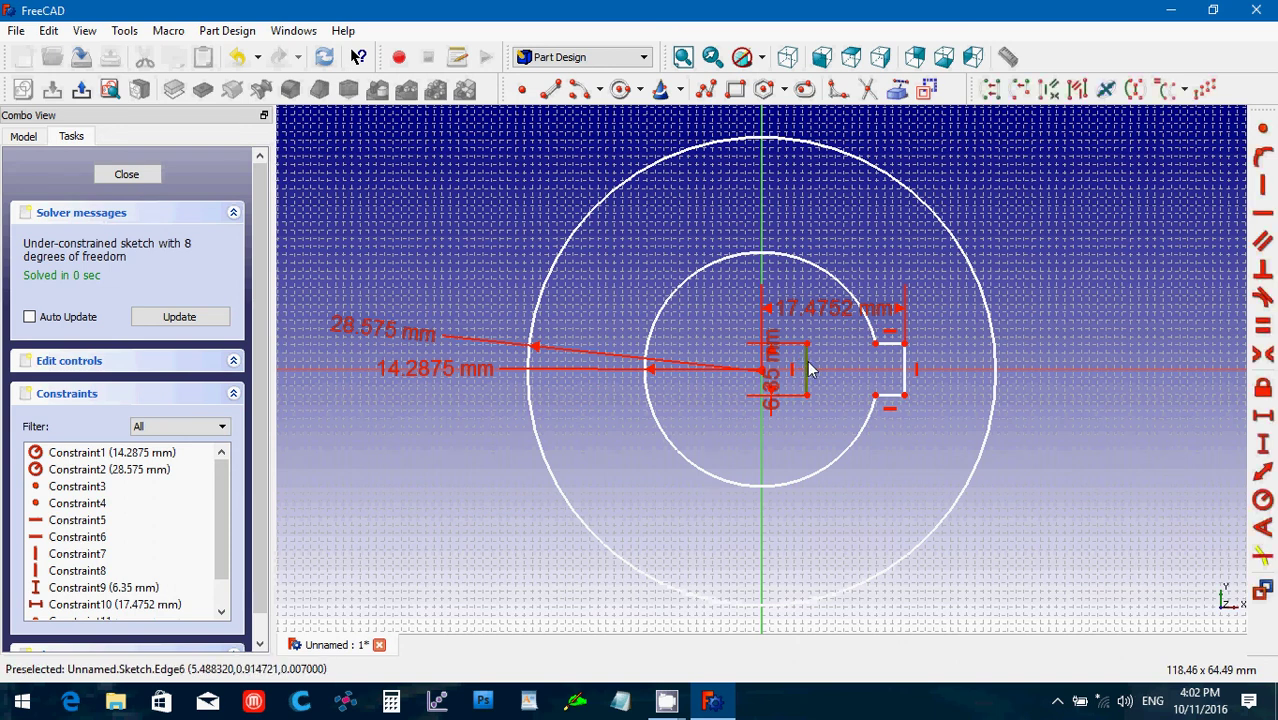
{"action": "key", "text": "Delete"}
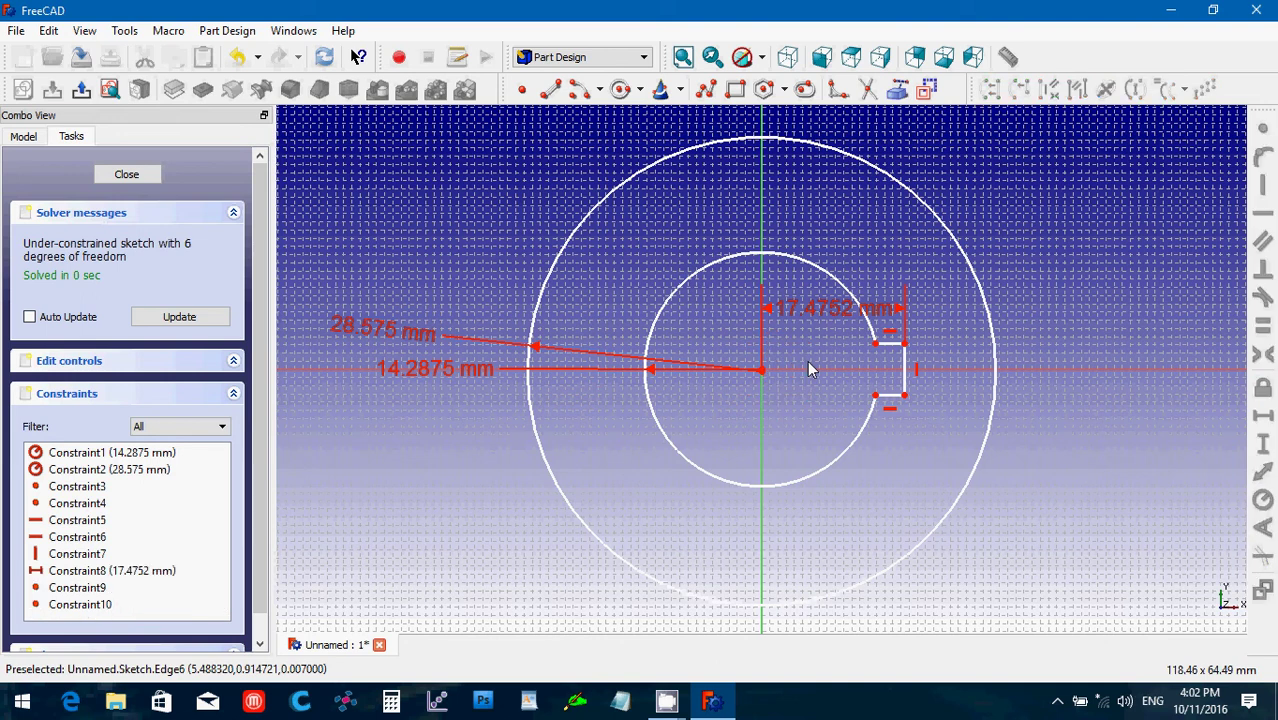
{"action": "left_click", "coordinate": [905, 377]}
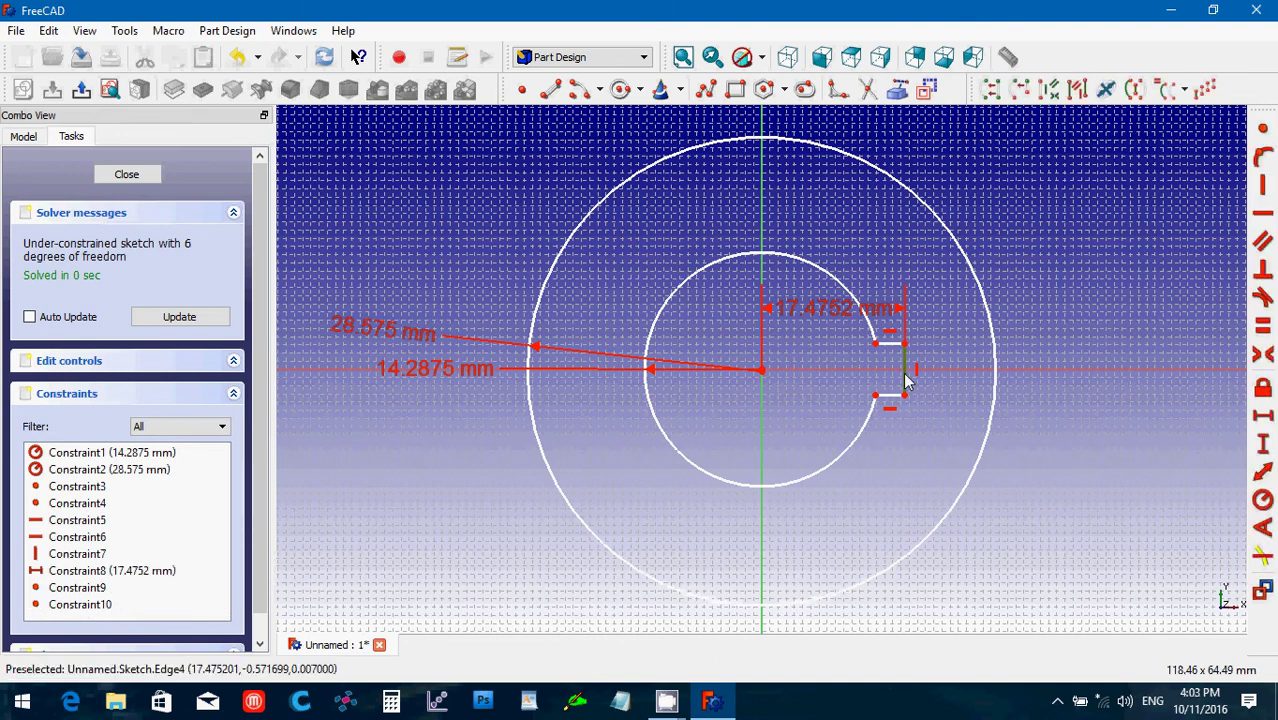
{"action": "left_click", "coordinate": [1265, 423]}
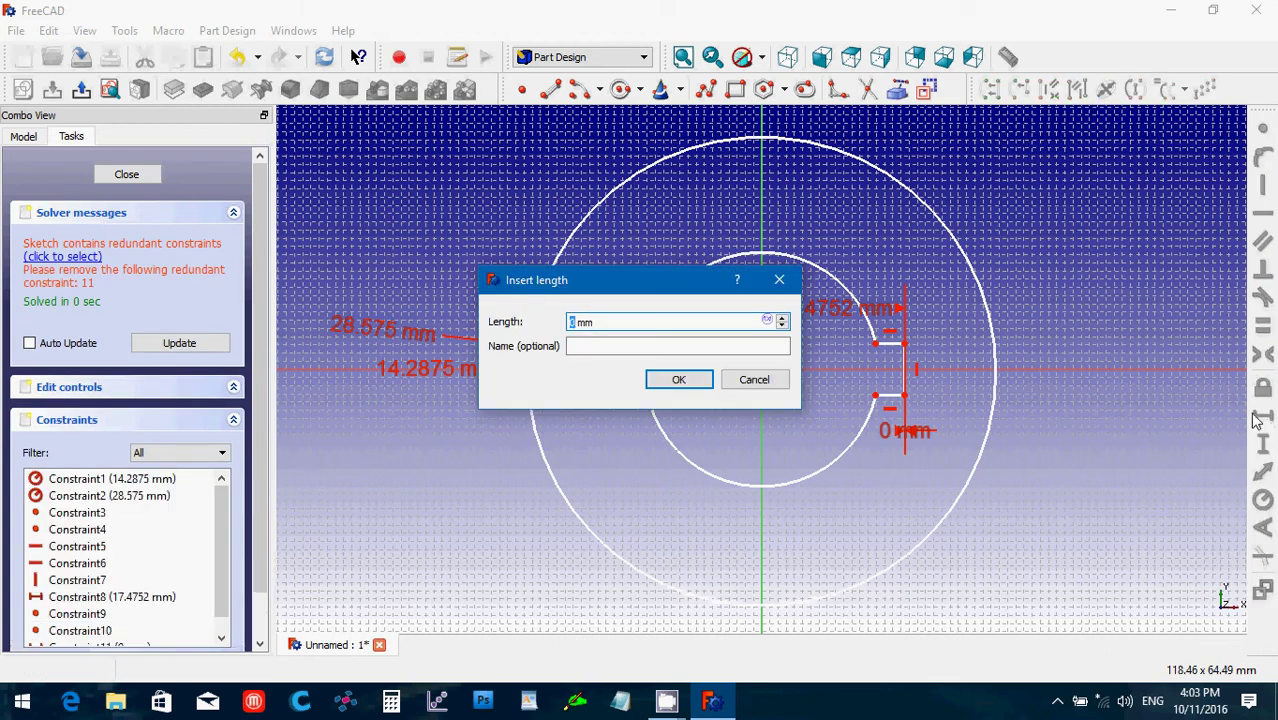
{"action": "left_click", "coordinate": [755, 380]}
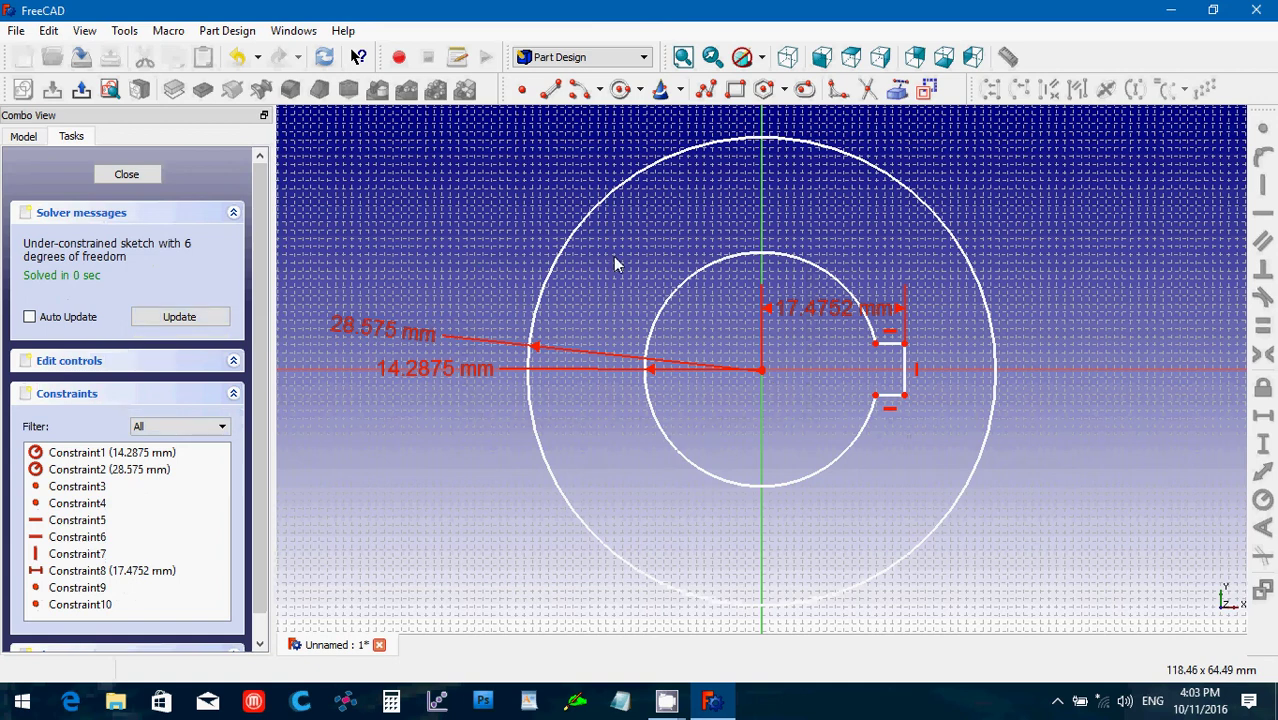
- Close the keyway ring sketch and make a hidden duplicate of it
{"action": "left_click", "coordinate": [141, 175]}
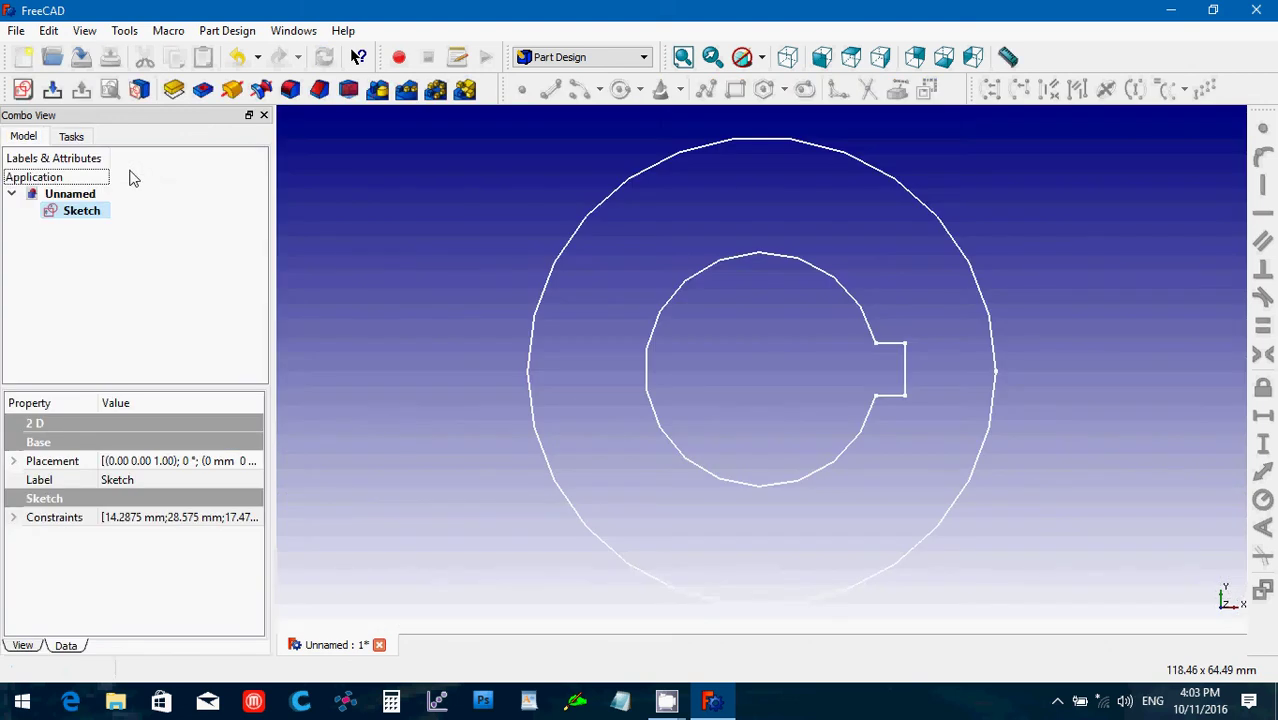
{"action": "left_click", "coordinate": [86, 221]}
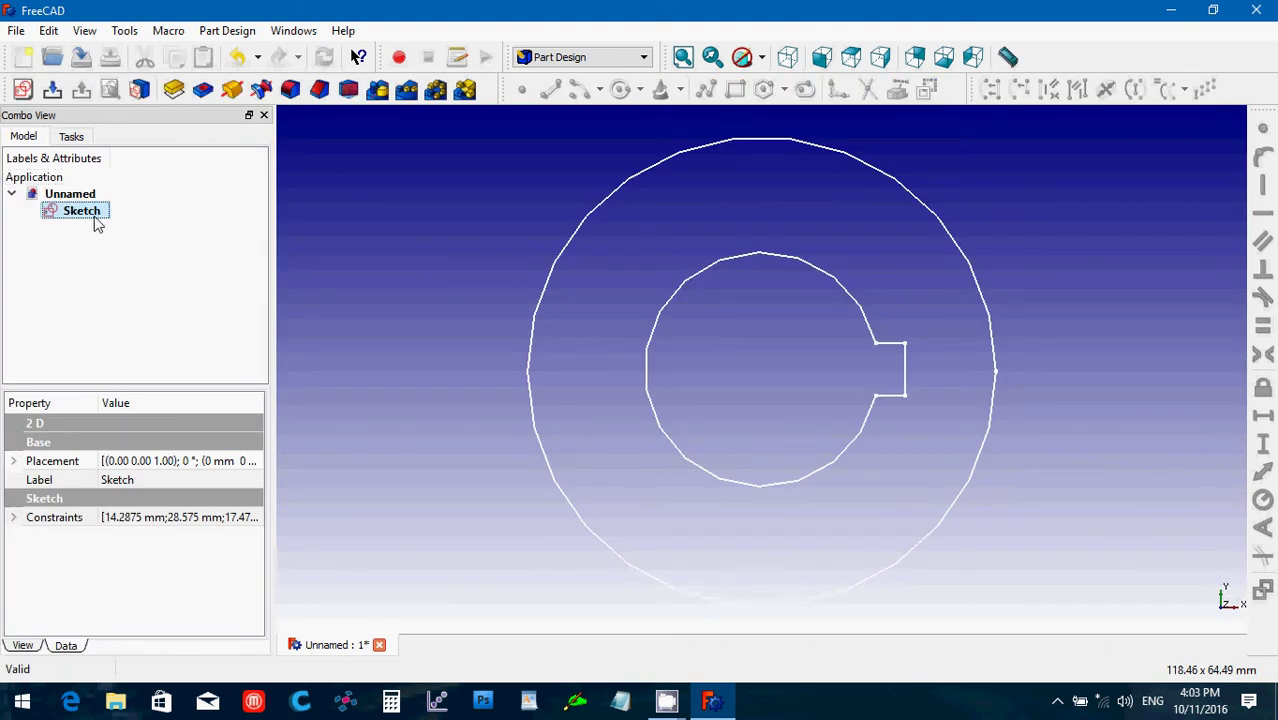
{"action": "key", "text": "ctrl+c"}
{"action": "key", "text": "ctrl+v"}
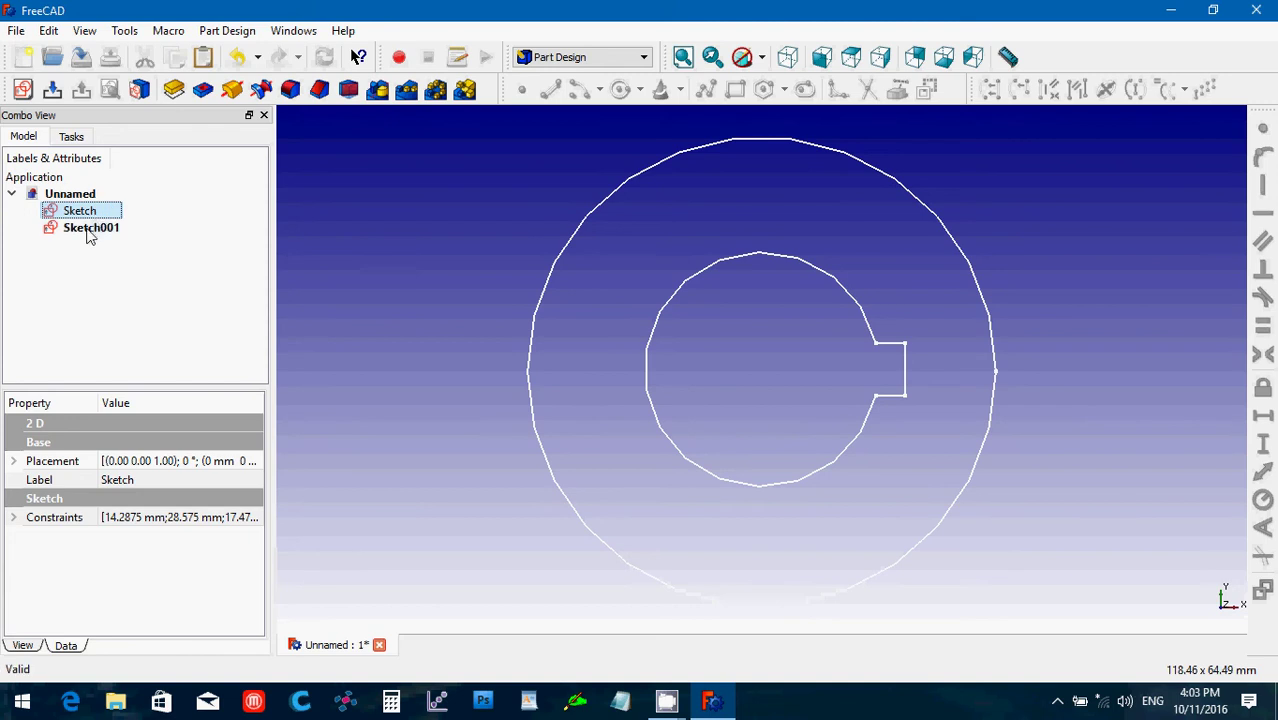
{"action": "left_click", "coordinate": [89, 230]}
{"action": "key", "text": "space"}
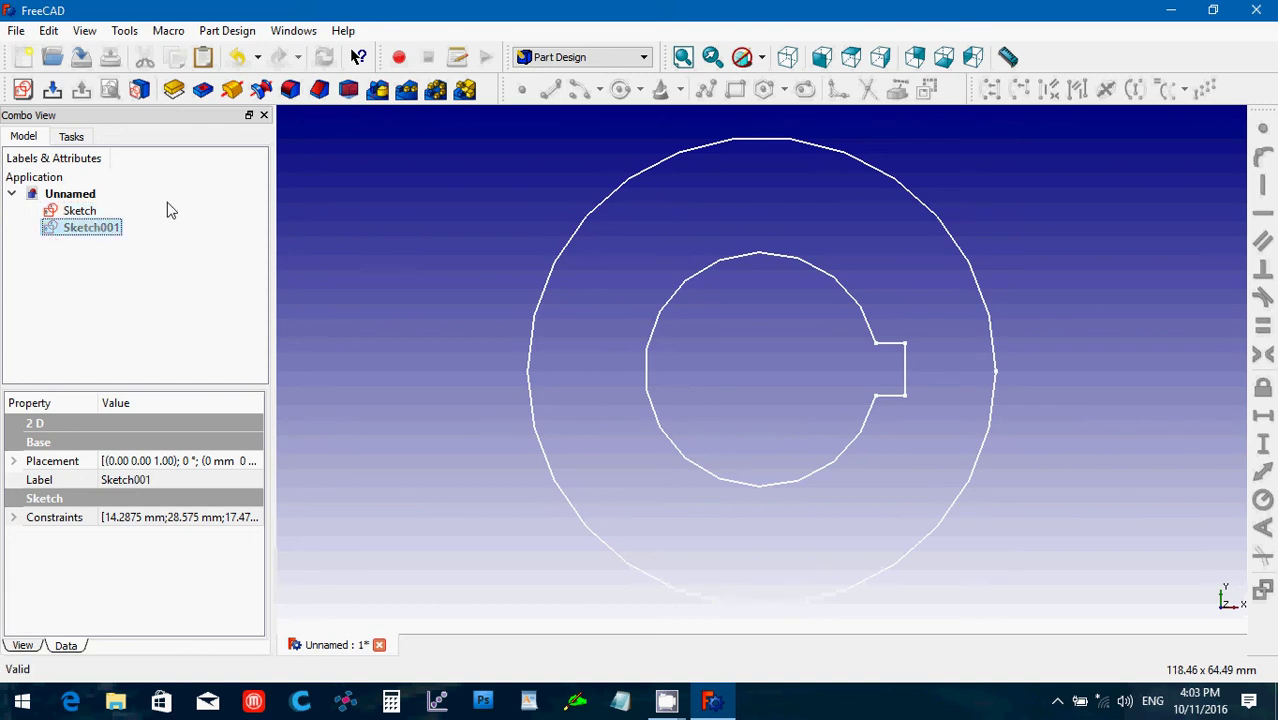
{"action": "left_click", "coordinate": [165, 205]}
- Pad the original ring sketch to a length of 38.1 mm, symmetric to the sketch plane
{"action": "left_click", "coordinate": [63, 214]}
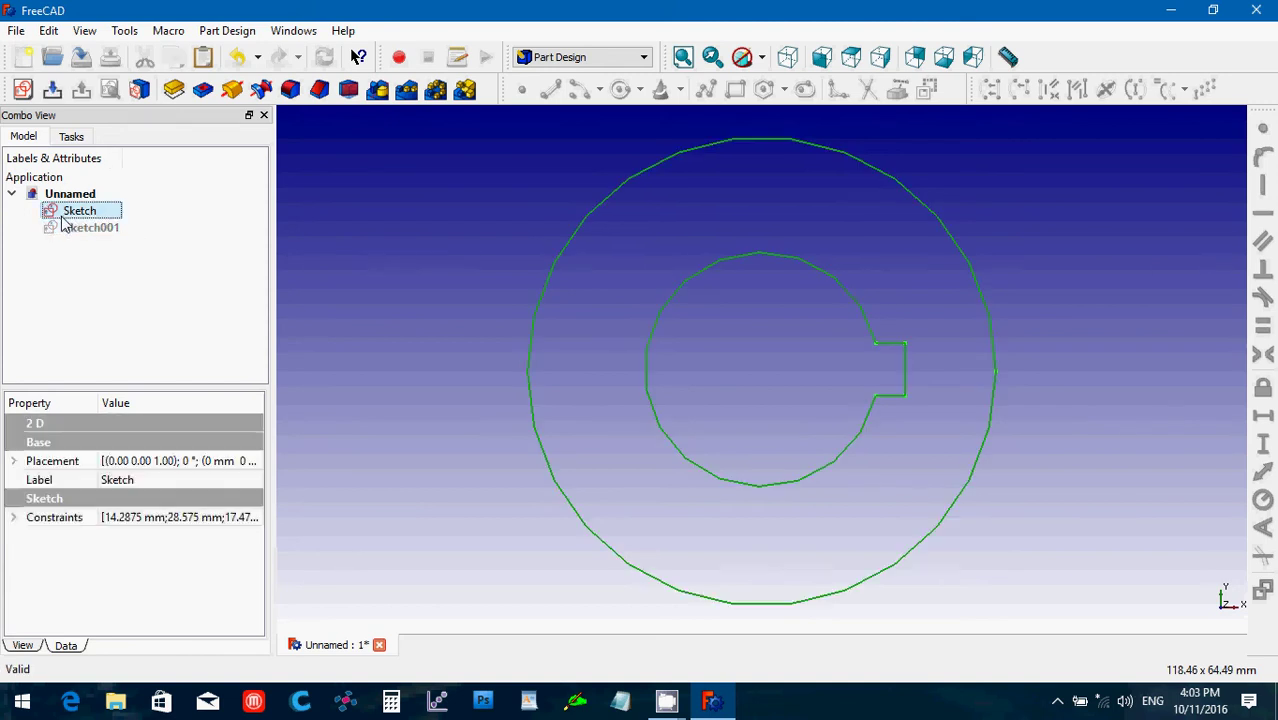
{"action": "left_click", "coordinate": [175, 90]}
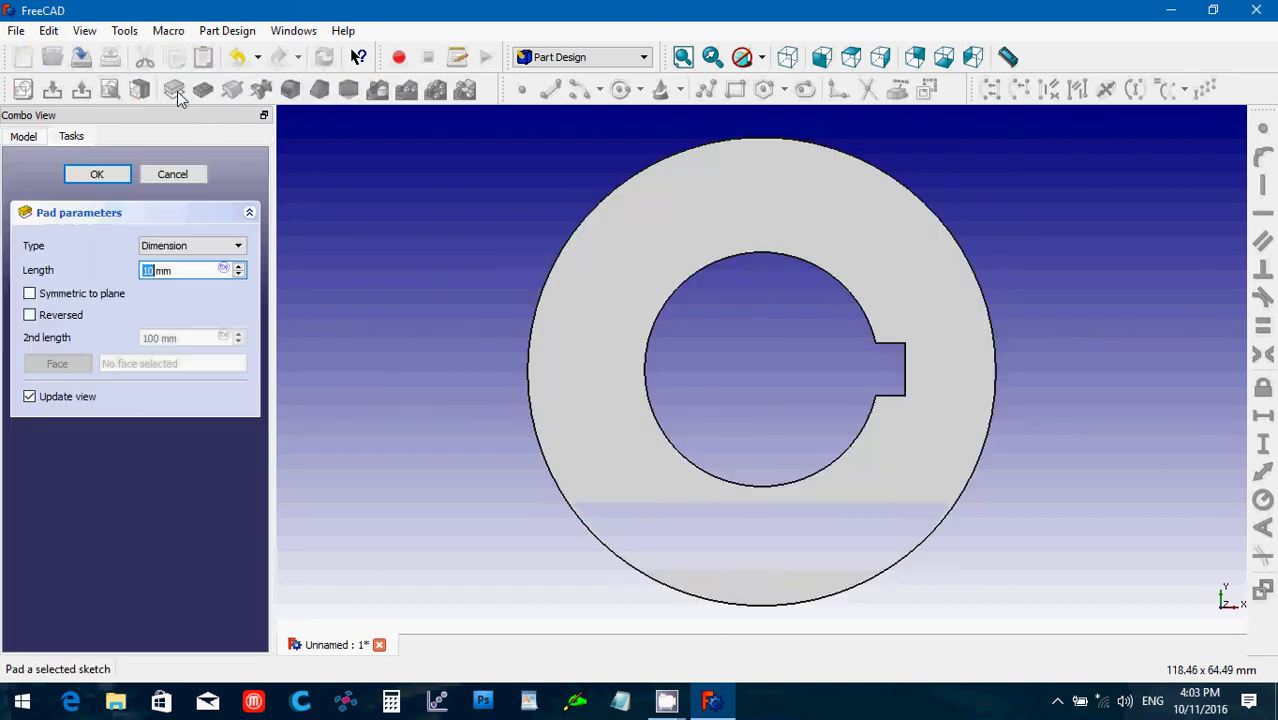
{"action": "left_click", "coordinate": [29, 294]}
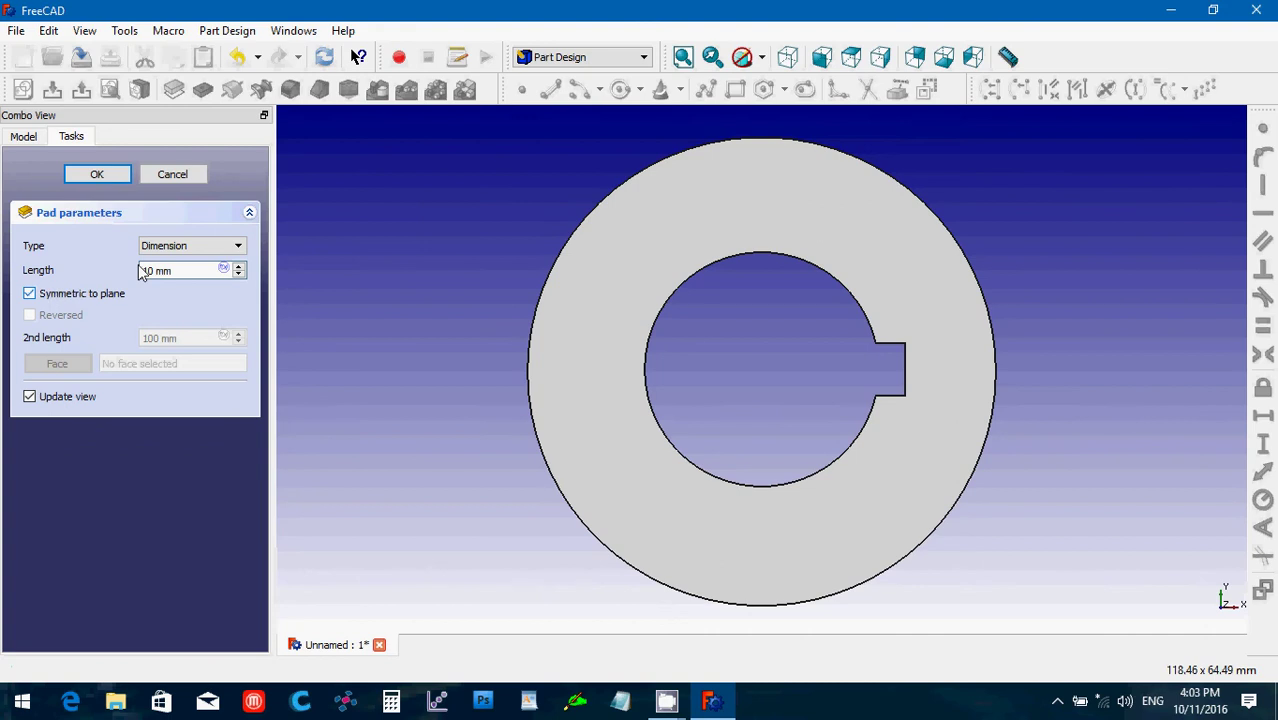
{"action": "left_click_drag", "start_coordinate": [174, 270], "coordinate": [108, 274]}
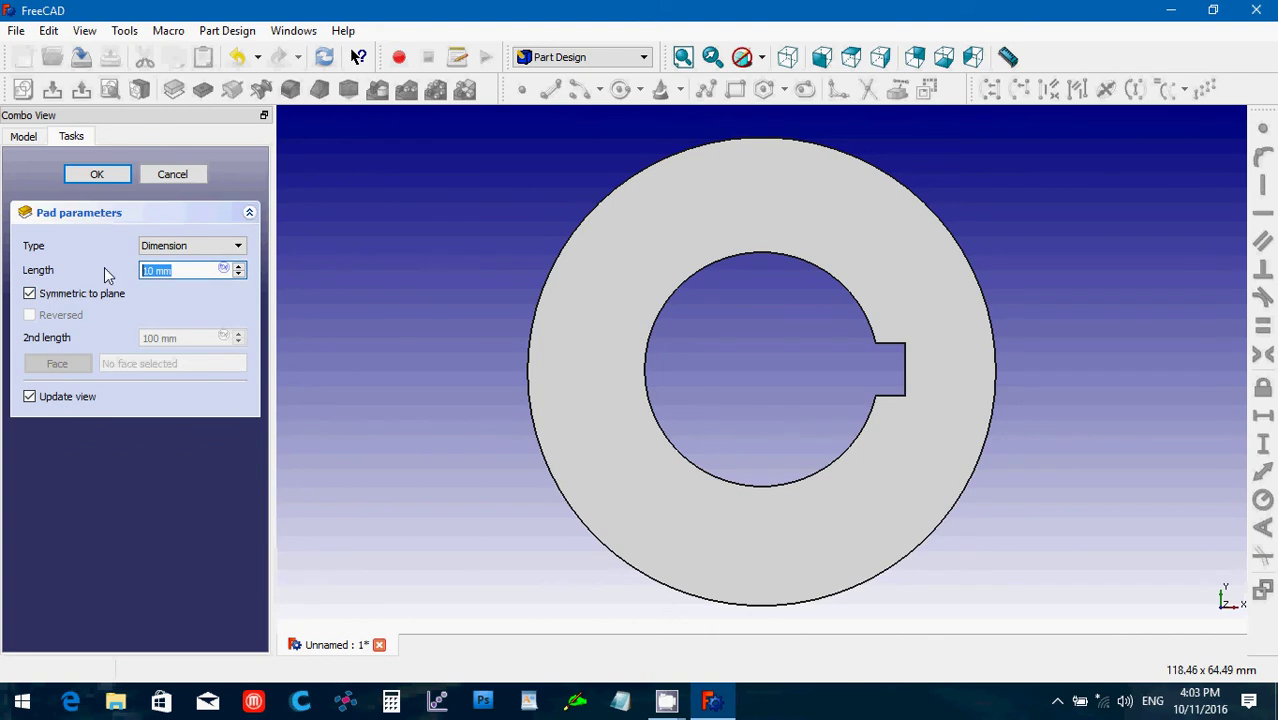
{"action": "type", "text": "38.1"}
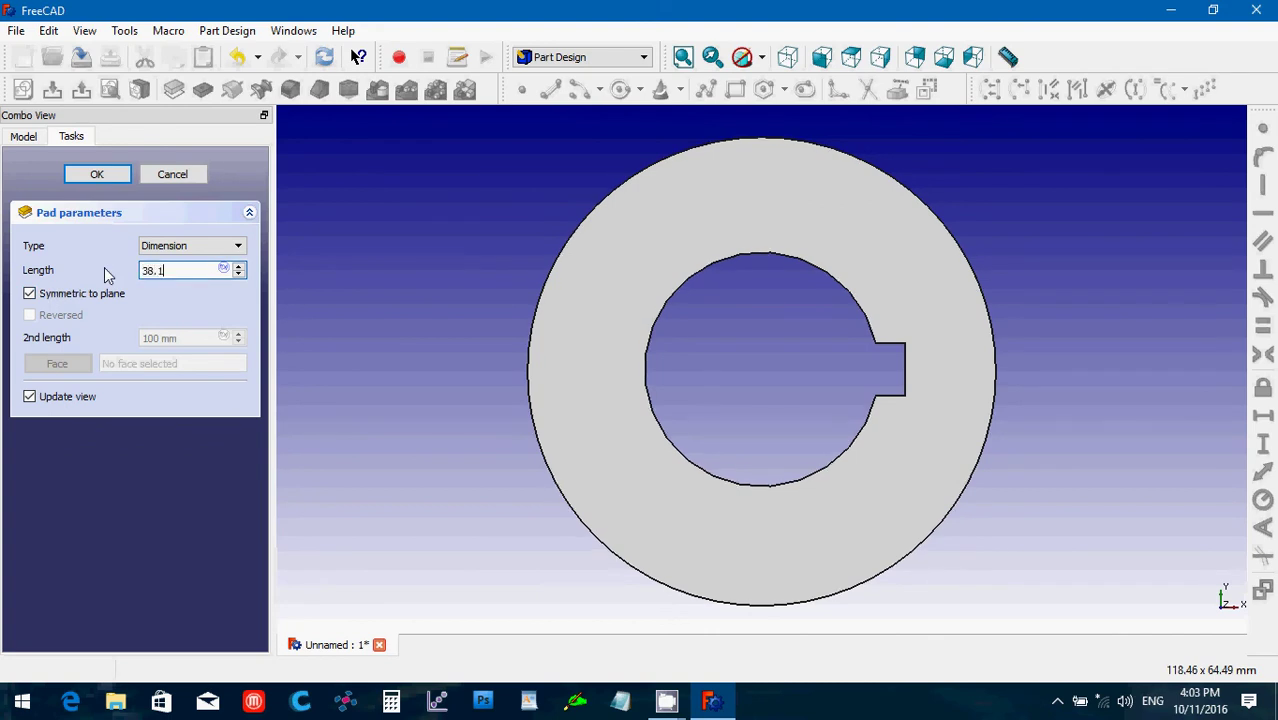
{"action": "key", "text": "Return"}
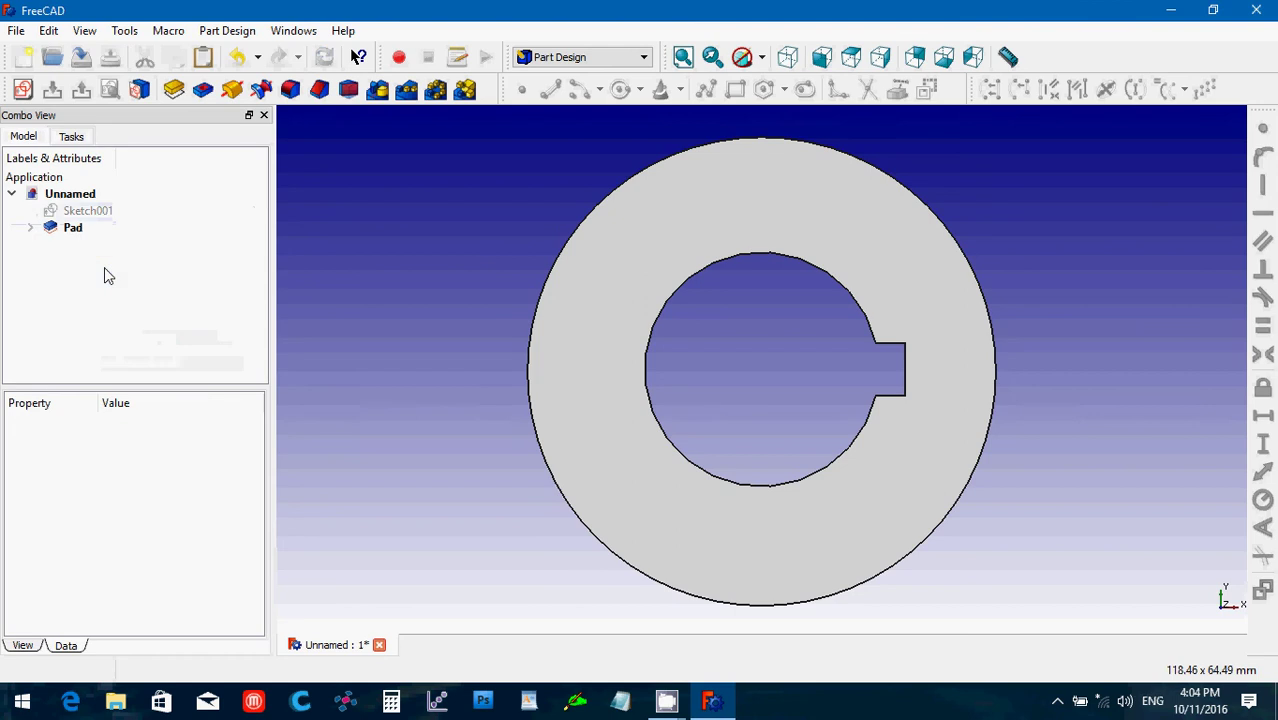
- Open the duplicate sketch for editing and hide the padded ring
{"action": "left_click", "coordinate": [787, 58]}
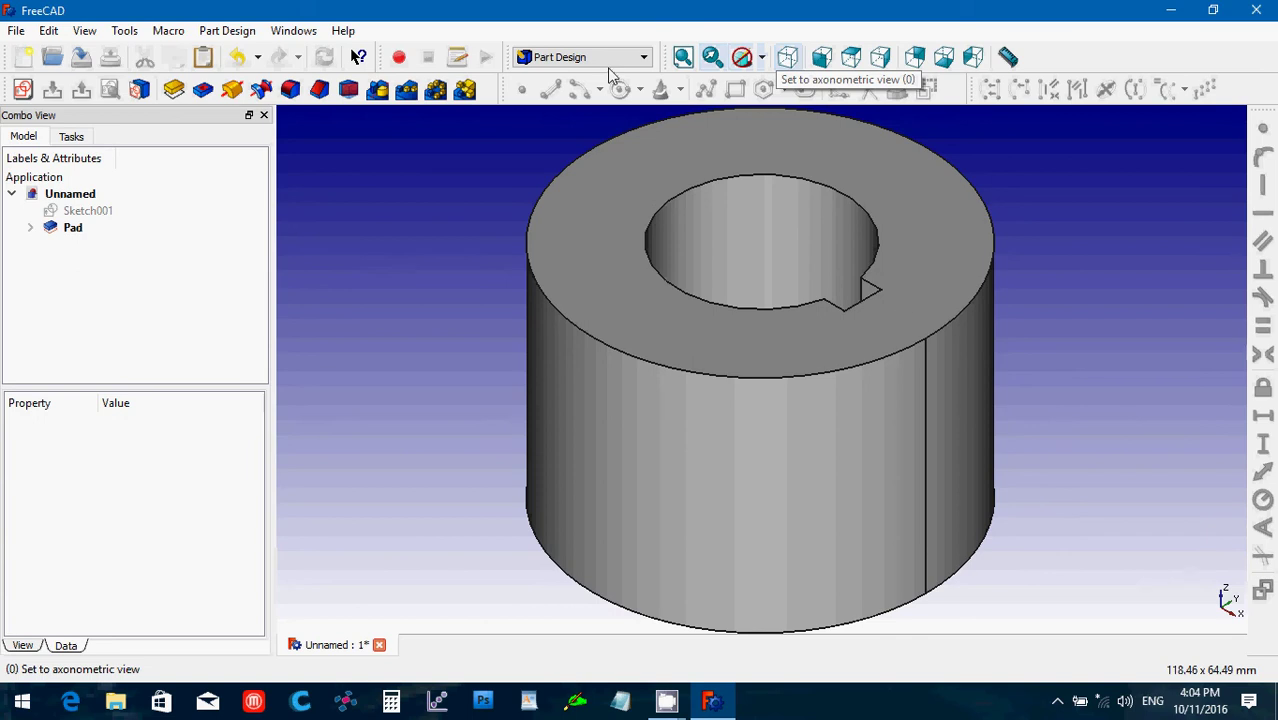
{"action": "left_click", "coordinate": [684, 60]}
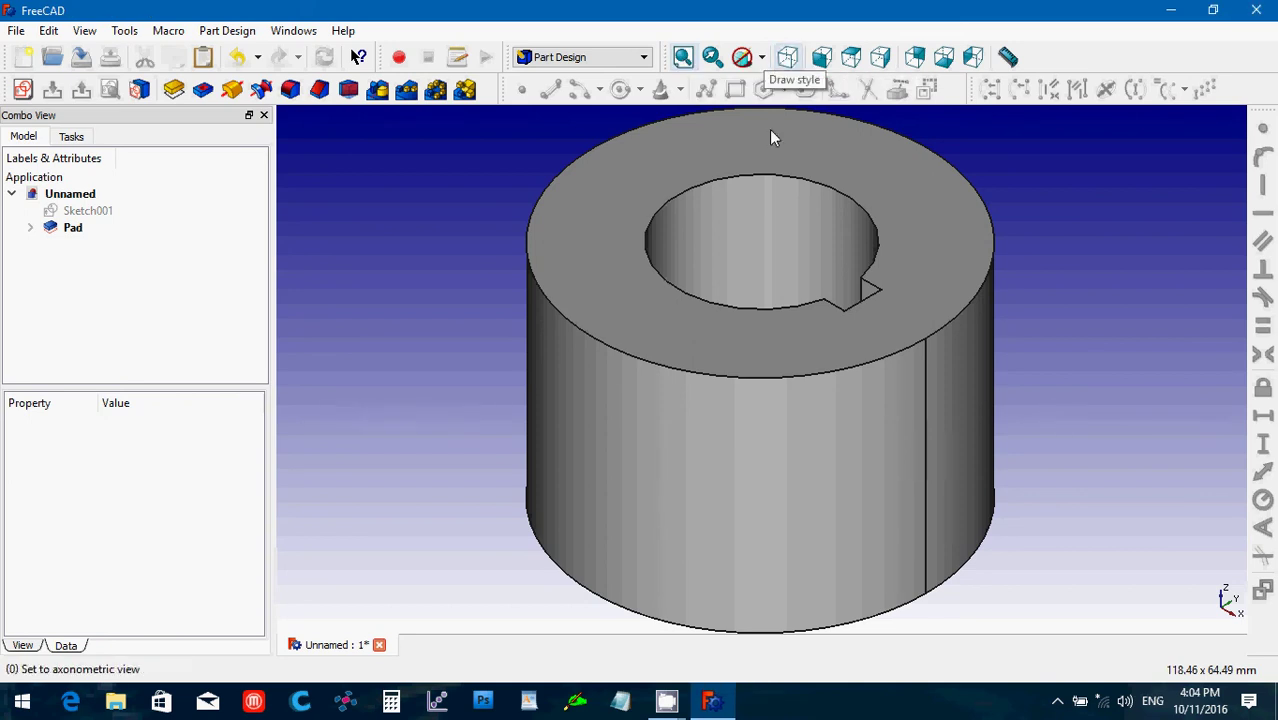
{"action": "double_click", "coordinate": [66, 210]}
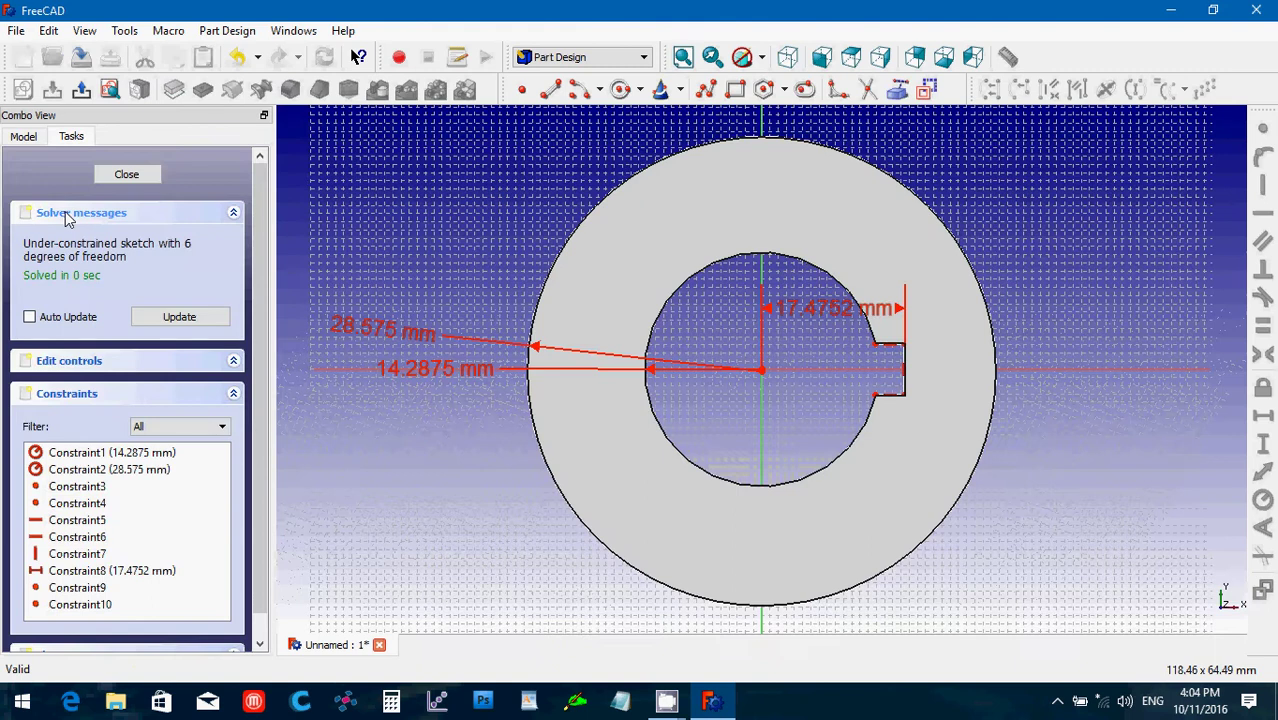
{"action": "left_click", "coordinate": [22, 136]}
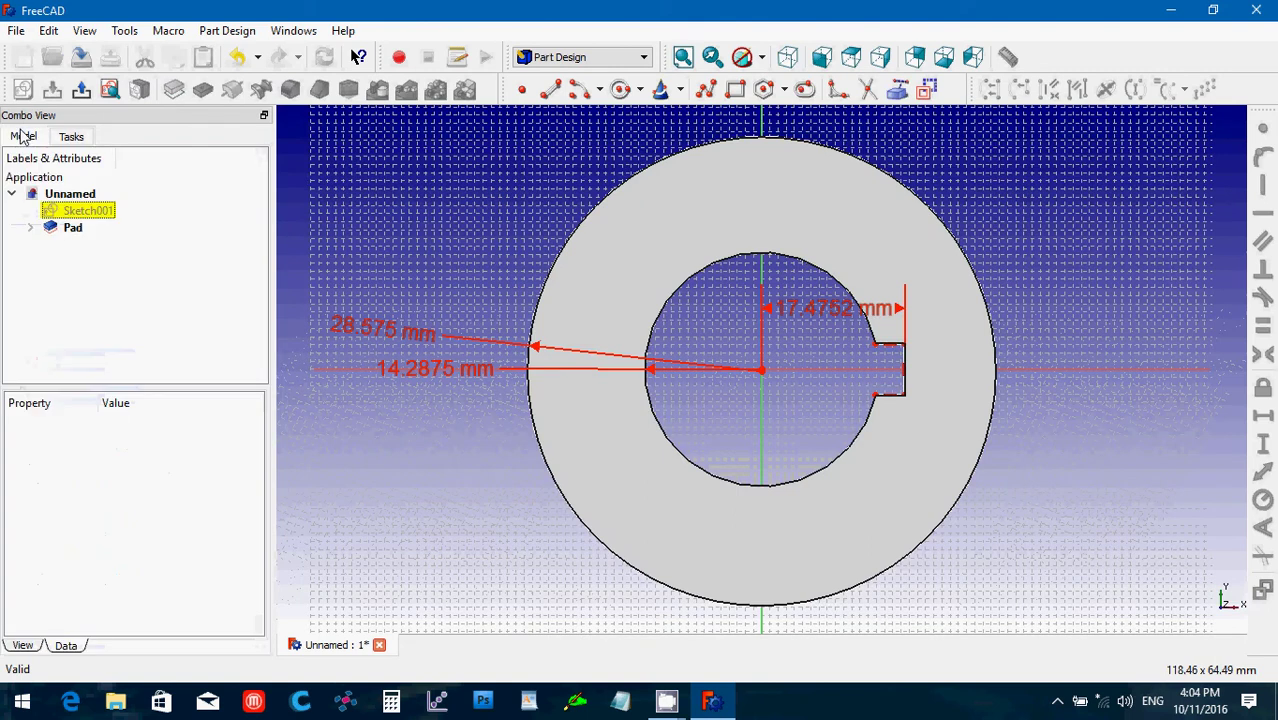
{"action": "left_click", "coordinate": [70, 235]}
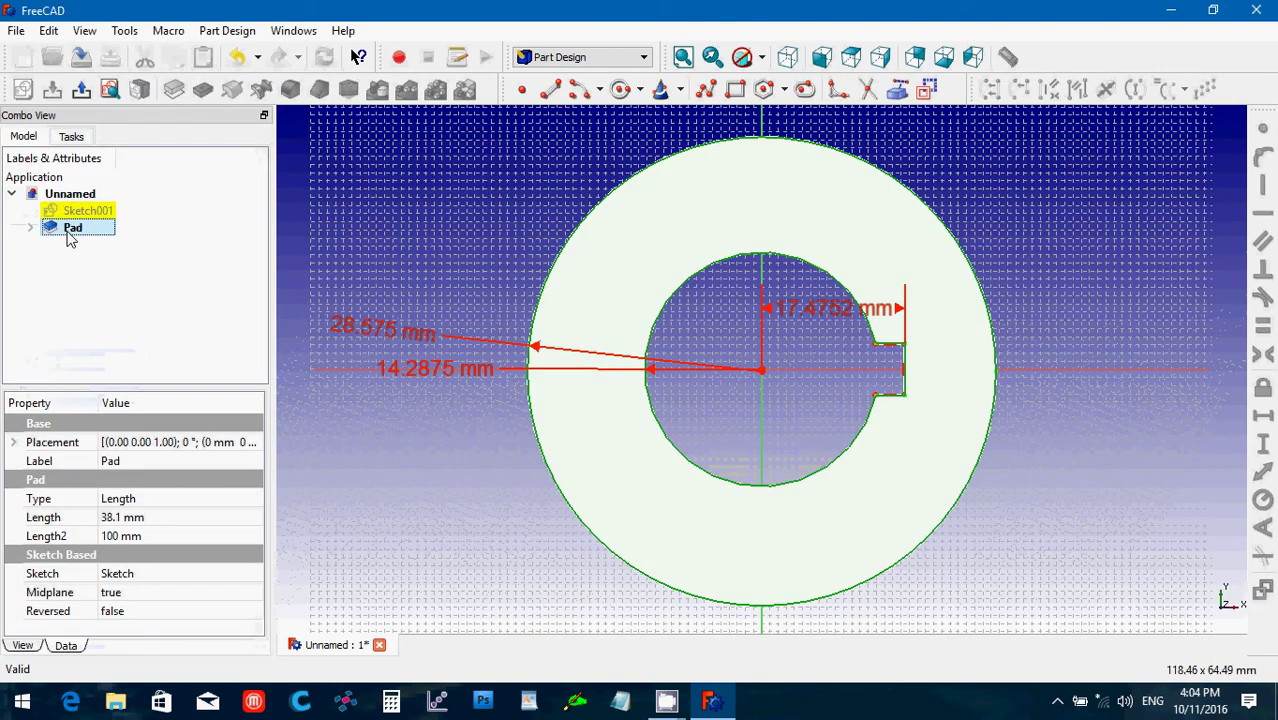
{"action": "key", "text": "space"}
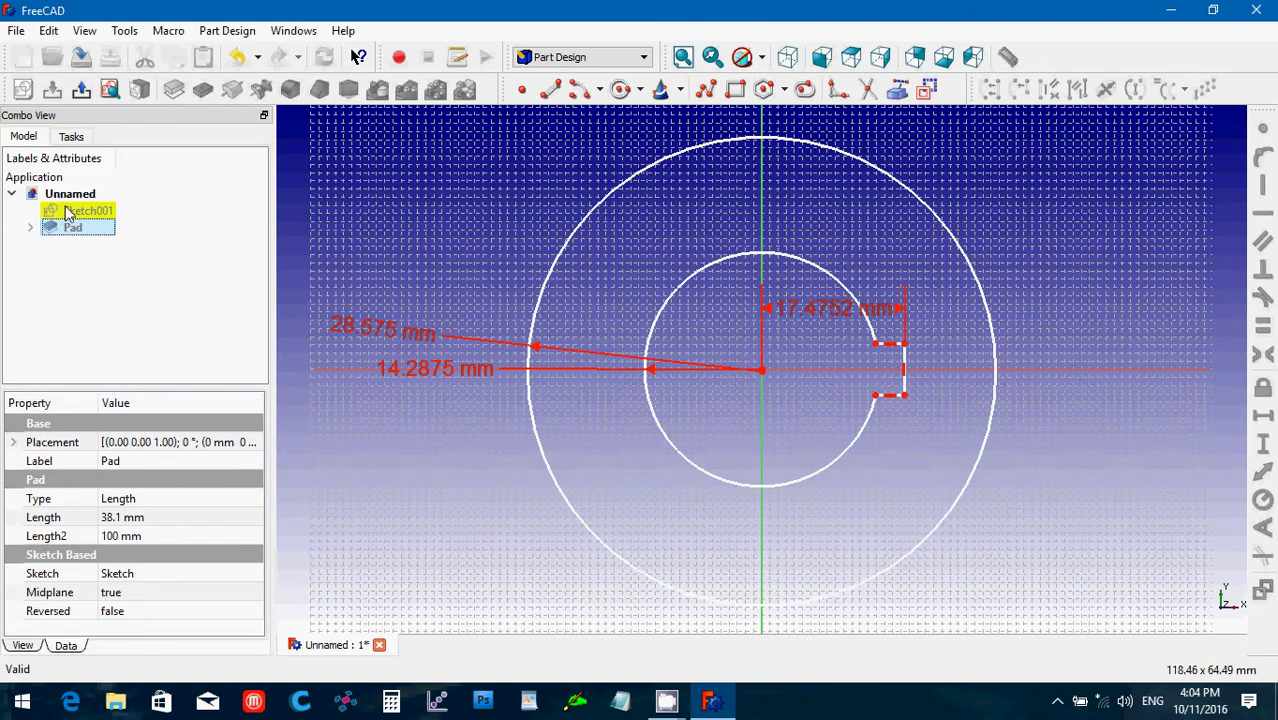
{"action": "left_click", "coordinate": [67, 138]}
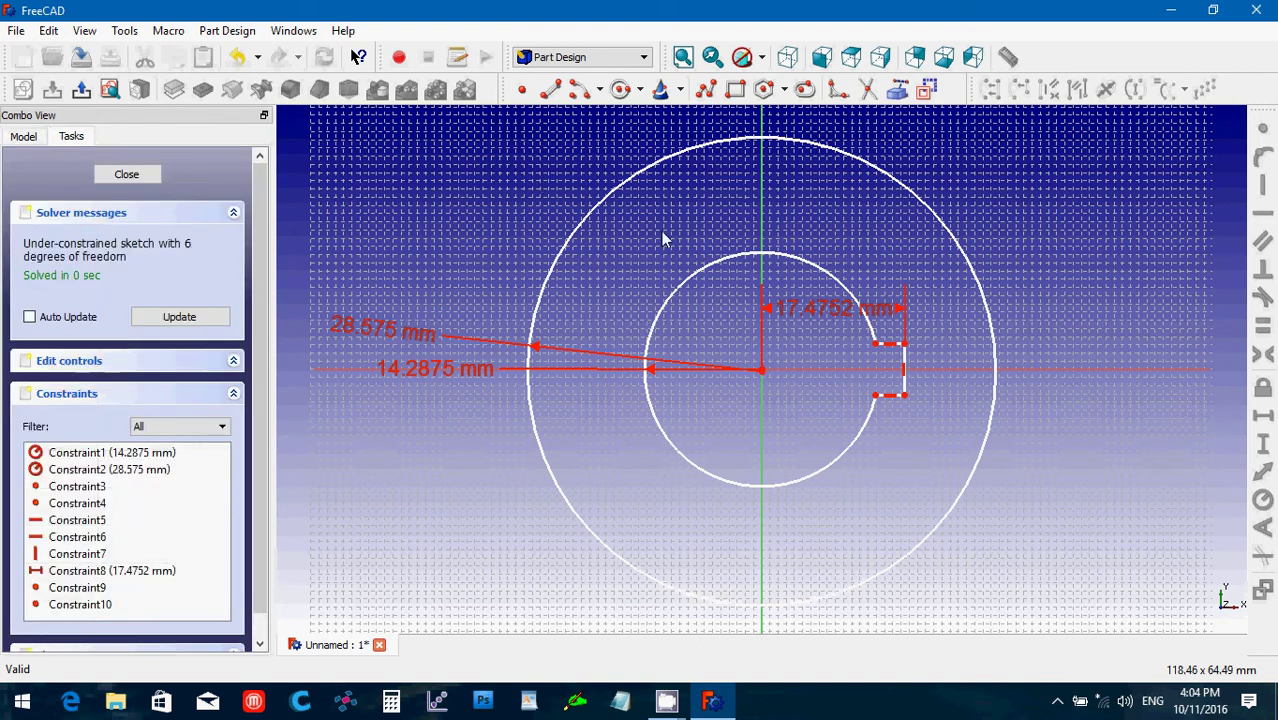
- Delete the bore arc and the three keyway lines from the duplicate sketch, keeping only the outer circle
{"action": "left_click", "coordinate": [712, 273]}
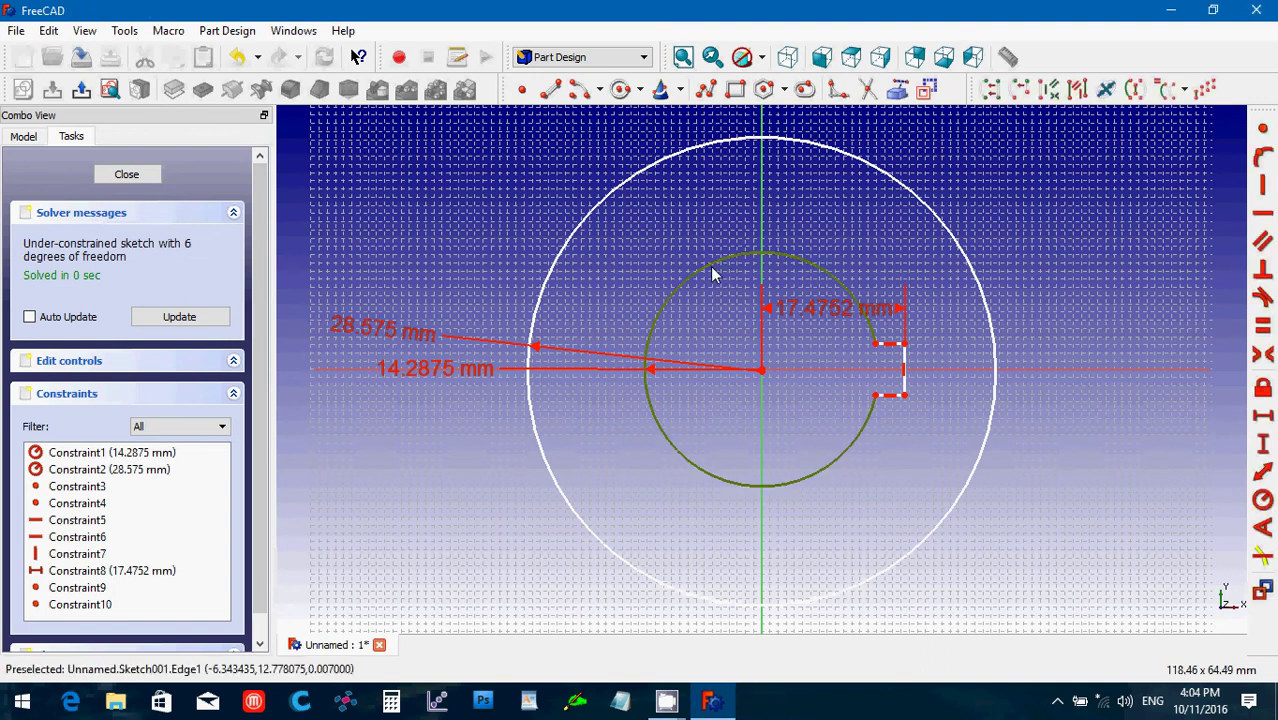
{"action": "key", "text": "Delete"}
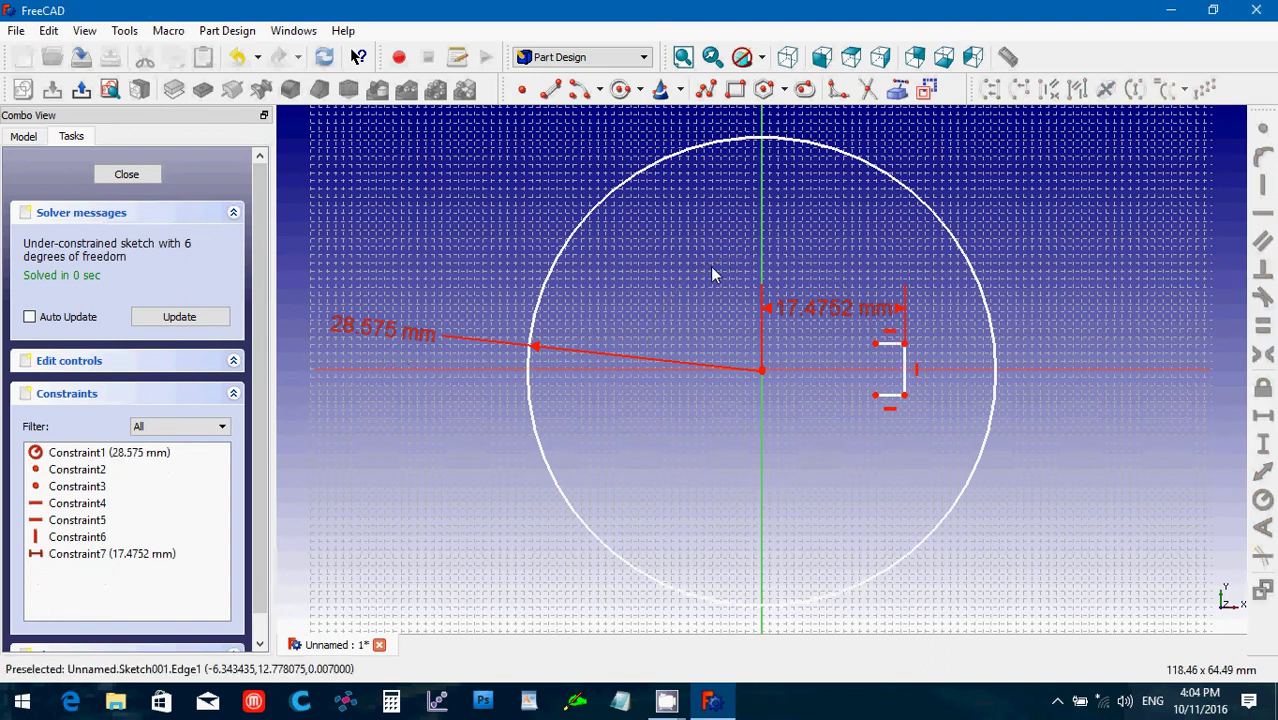
{"action": "left_click", "coordinate": [893, 396]}
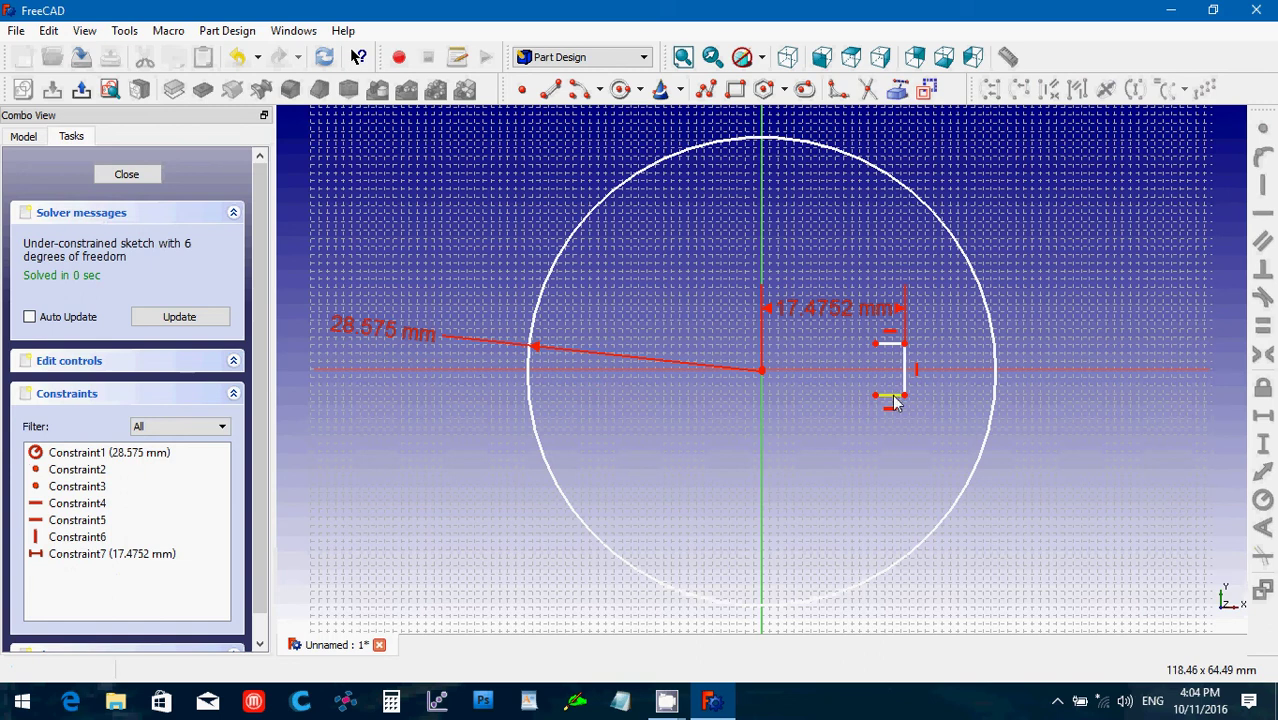
{"action": "key", "text": "Delete"}
{"action": "left_click", "coordinate": [904, 380]}
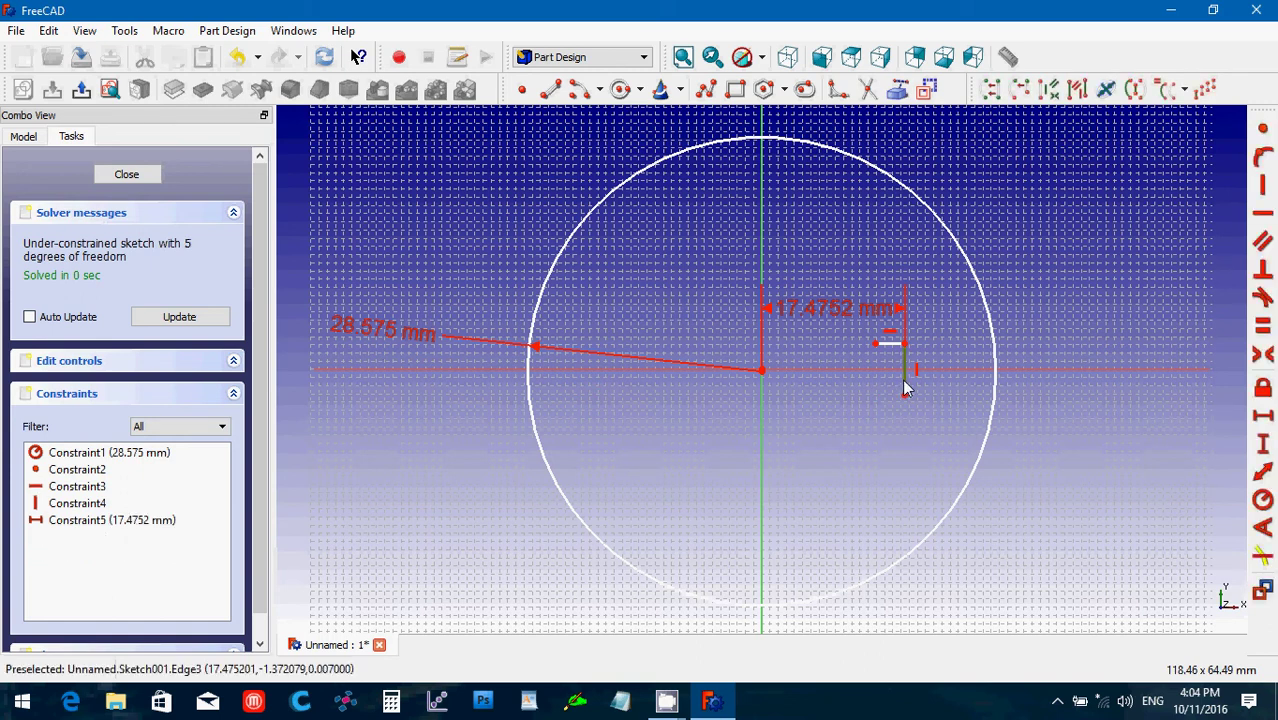
{"action": "key", "text": "Delete"}
{"action": "left_click", "coordinate": [886, 345]}
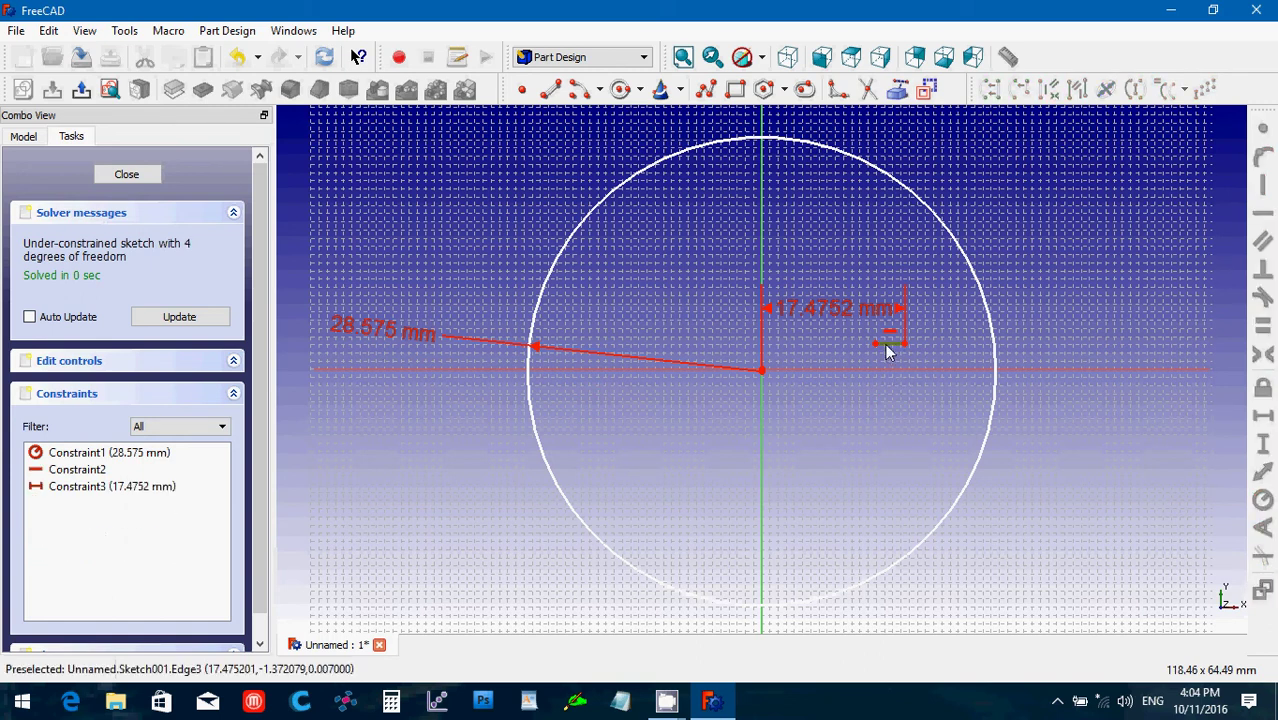
{"action": "key", "text": "Delete"}
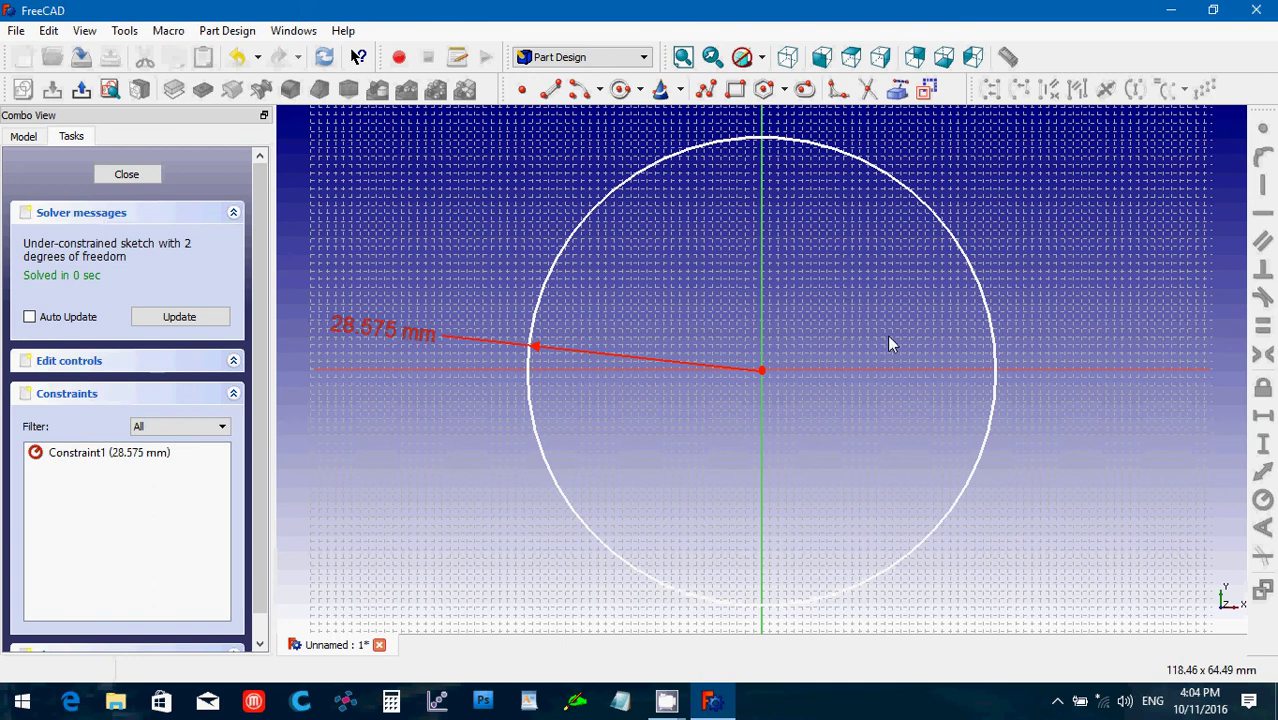
- Sketch a circle of about 7.4 mm radius, centred about 50 mm right of the origin near the horizontal axis
{"action": "scroll", "coordinate": [893, 345], "scroll_direction": "down", "scroll_amount": 1}
{"action": "scroll", "coordinate": [893, 343], "scroll_direction": "down", "scroll_amount": 1}
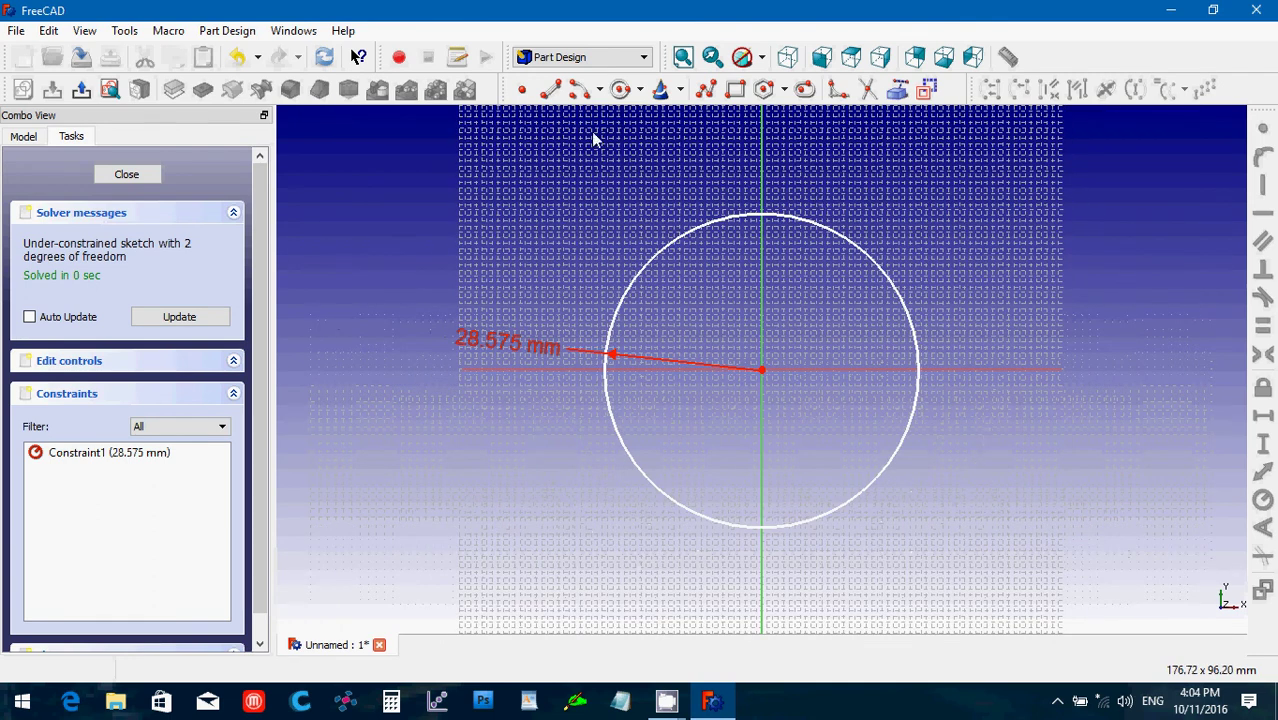
{"action": "scroll", "coordinate": [807, 490], "scroll_direction": "down", "scroll_amount": 3}
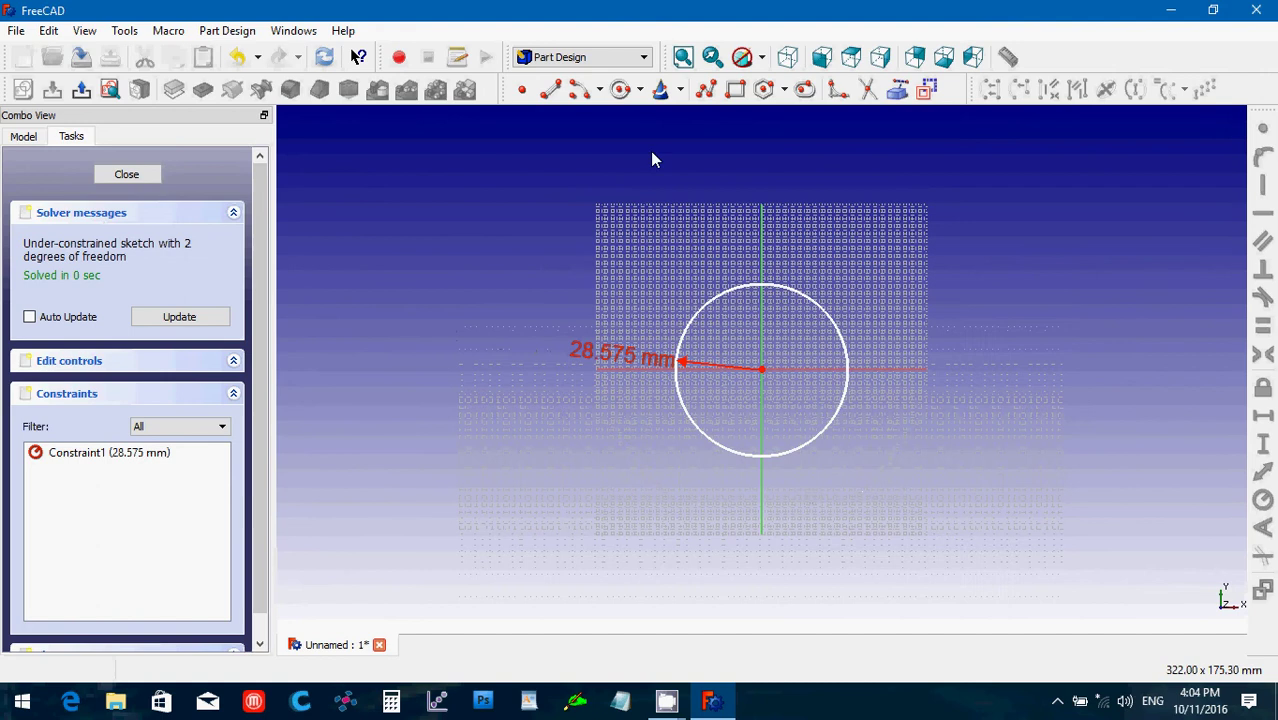
{"action": "left_click", "coordinate": [621, 92]}
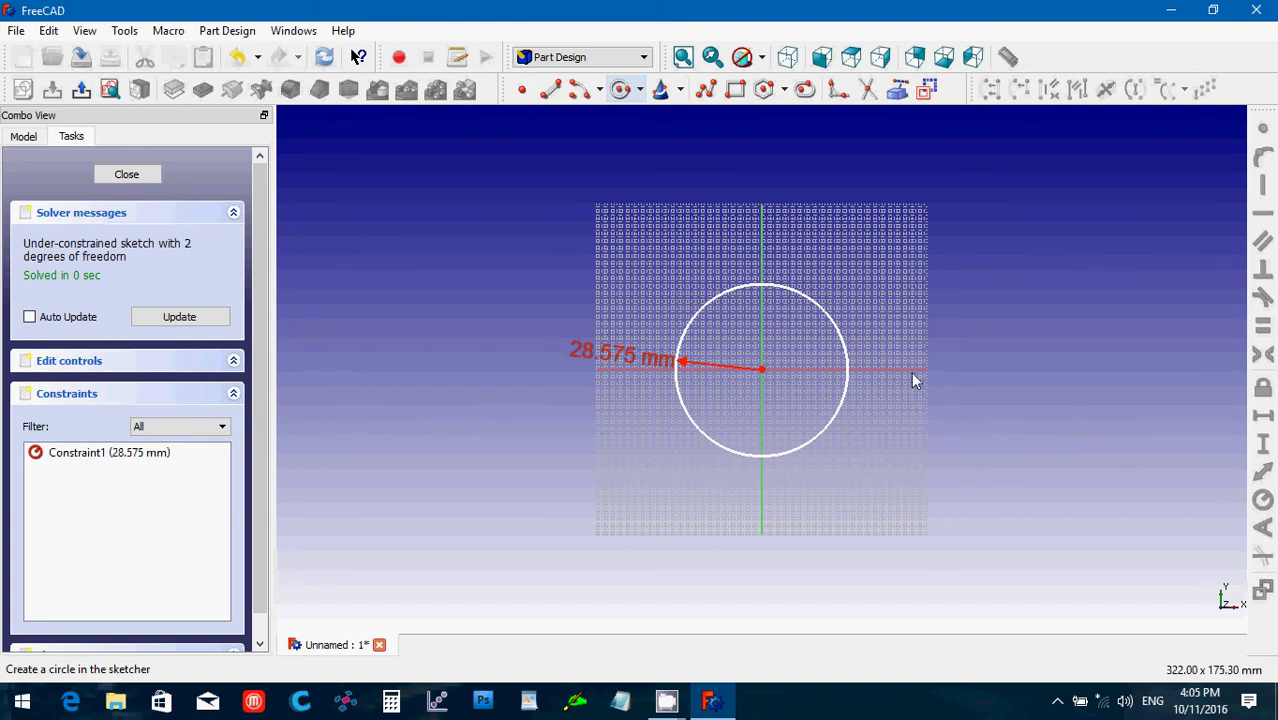
{"action": "key", "text": "g"}
{"action": "key", "text": "c"}
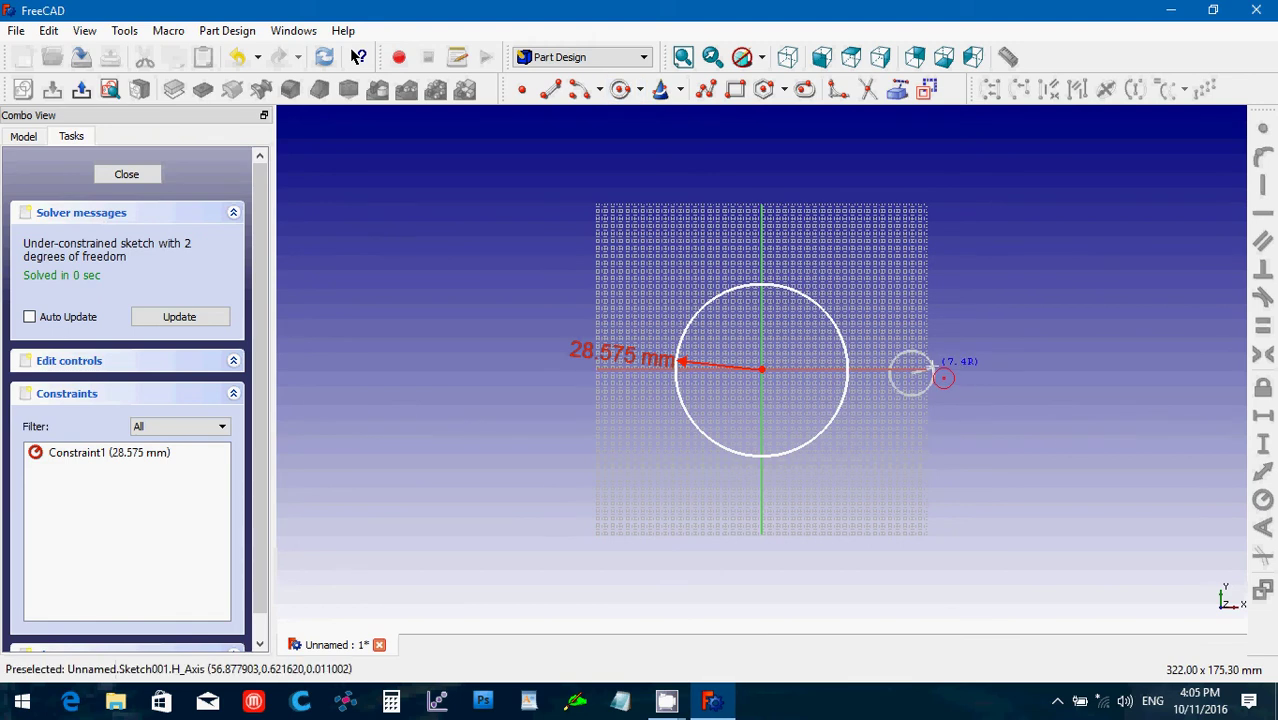
{"action": "left_click", "coordinate": [931, 366]}
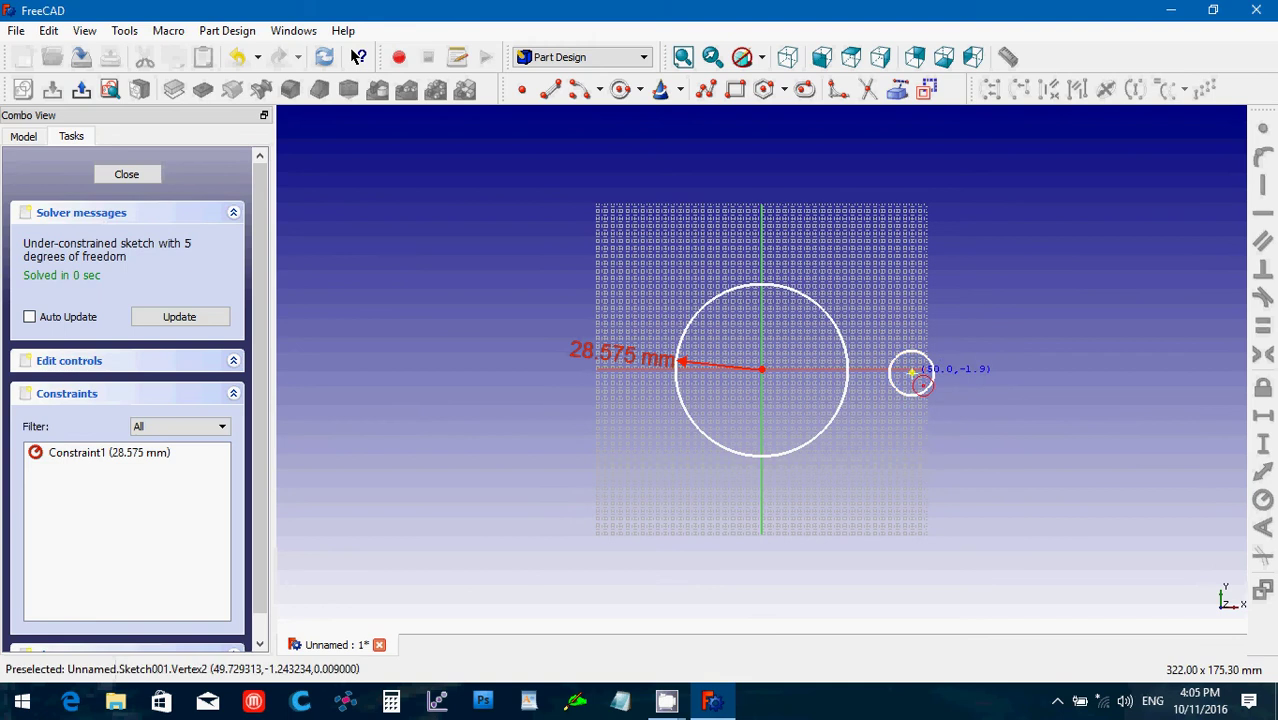
- Sketch a larger circle of about 15.3 mm radius around the small circle, starting from the small circle's centre
{"action": "left_click", "coordinate": [912, 372]}
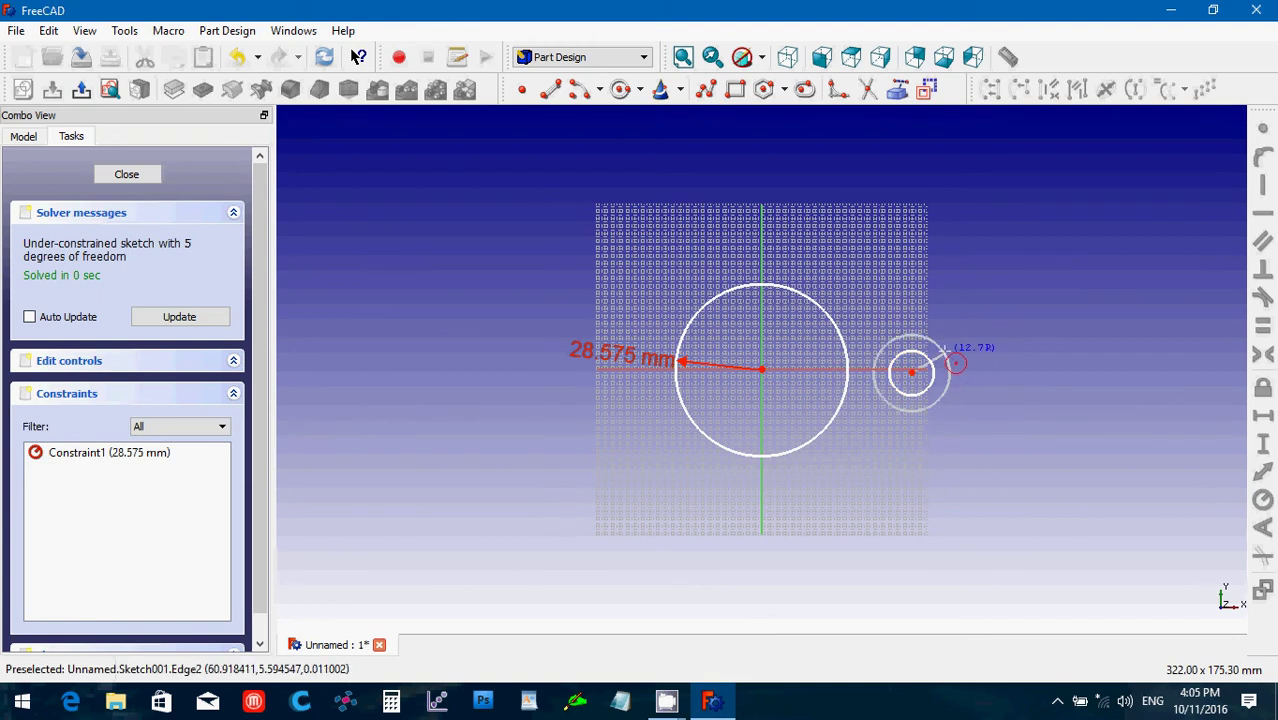
{"action": "left_click", "coordinate": [952, 347]}
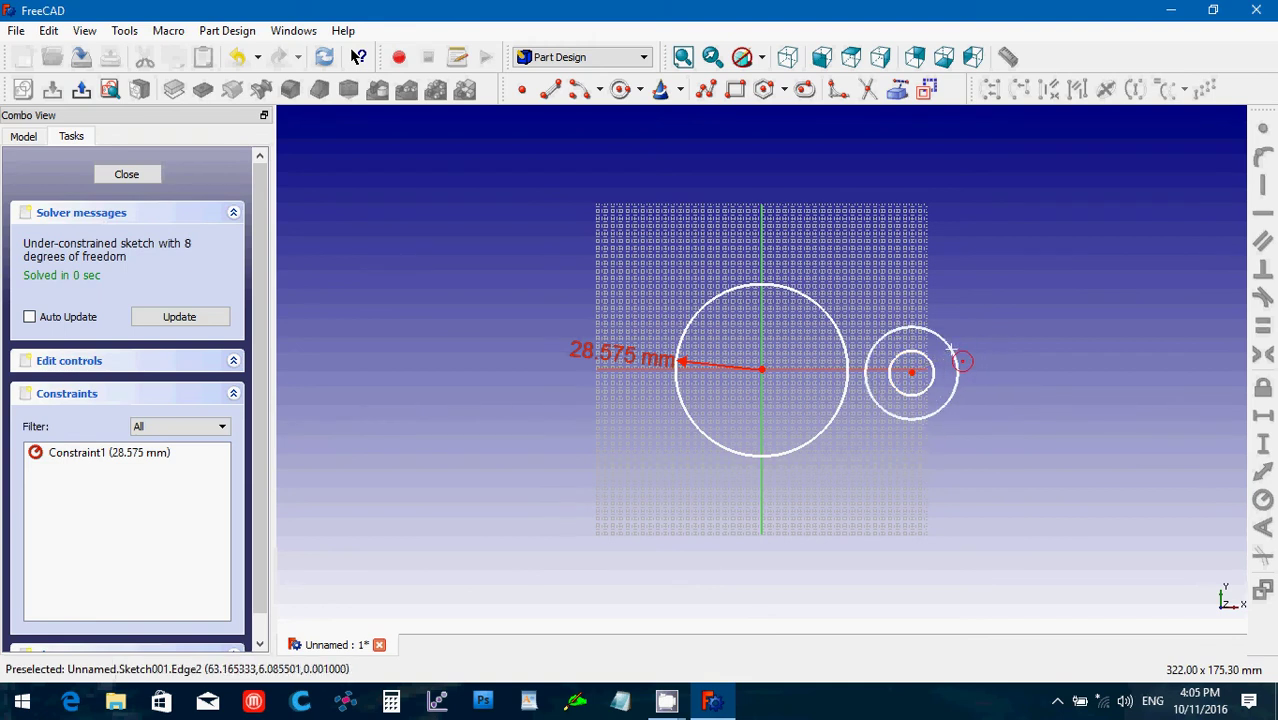
{"action": "right_click", "coordinate": [916, 377]}
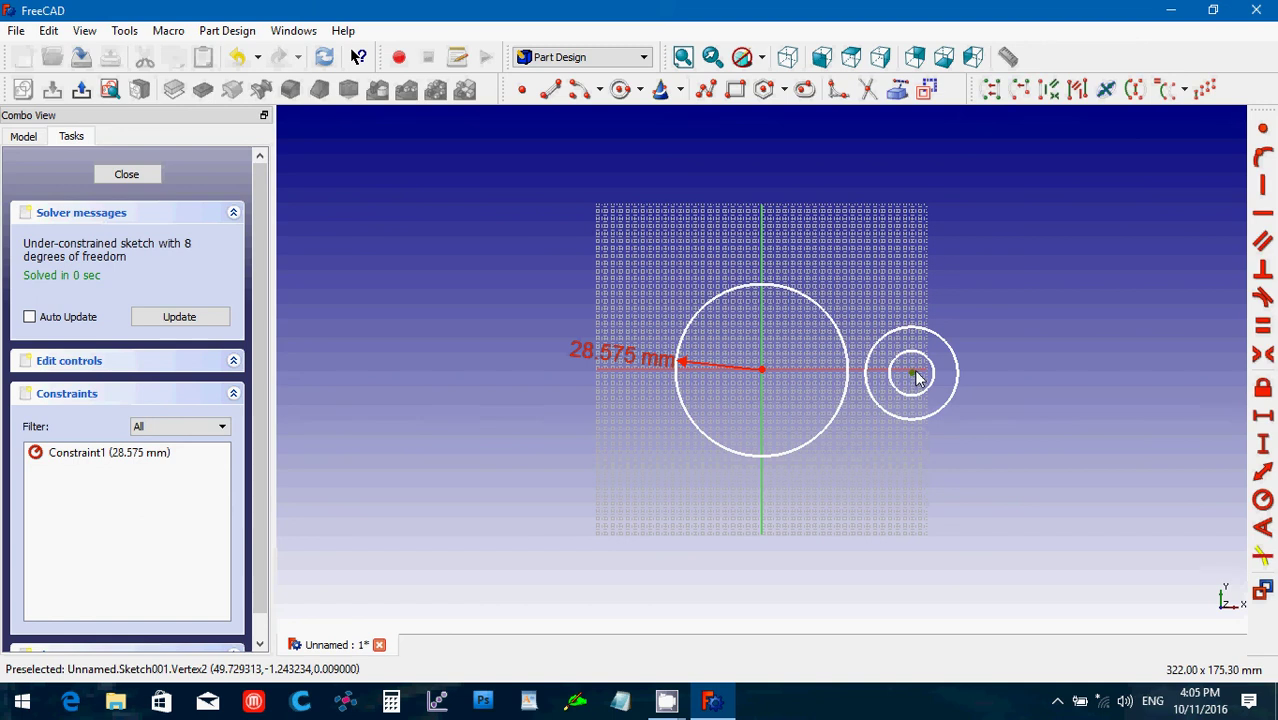
- Constrain the small circle's centre onto the horizontal axis and make the surrounding circle's centre coincident with it
{"action": "left_click", "coordinate": [922, 370]}
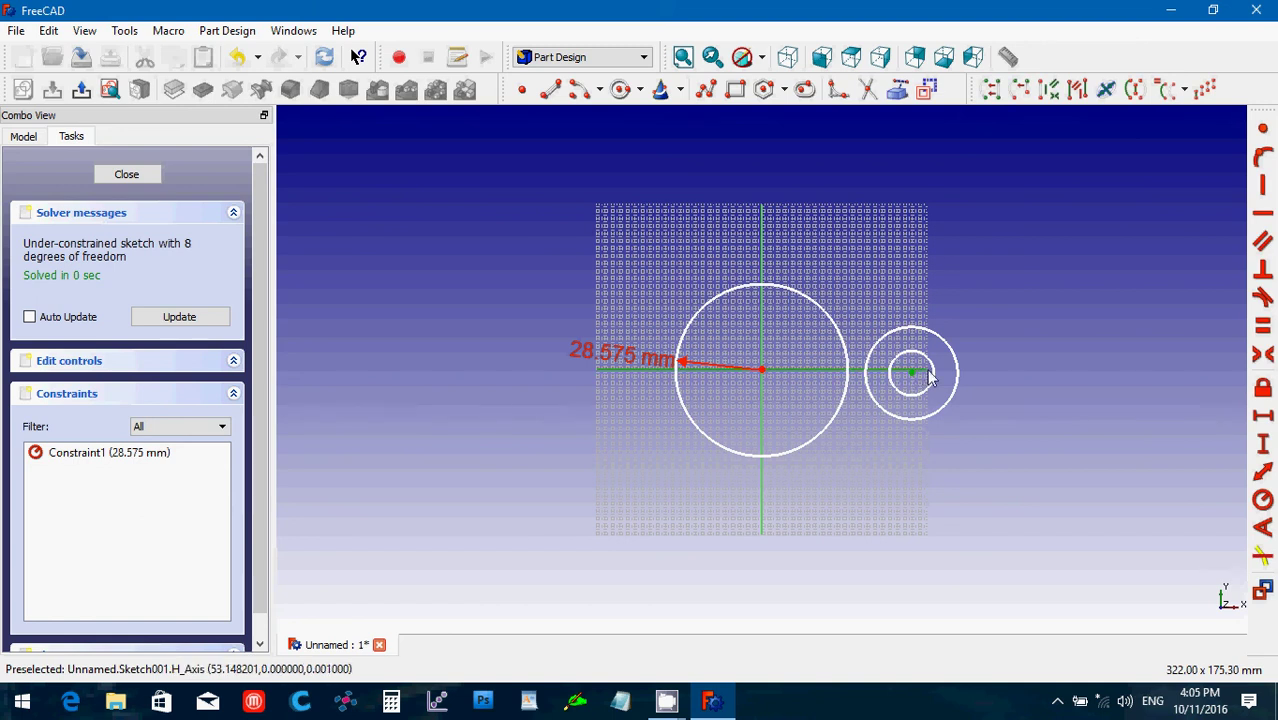
{"action": "left_click", "coordinate": [1263, 160]}
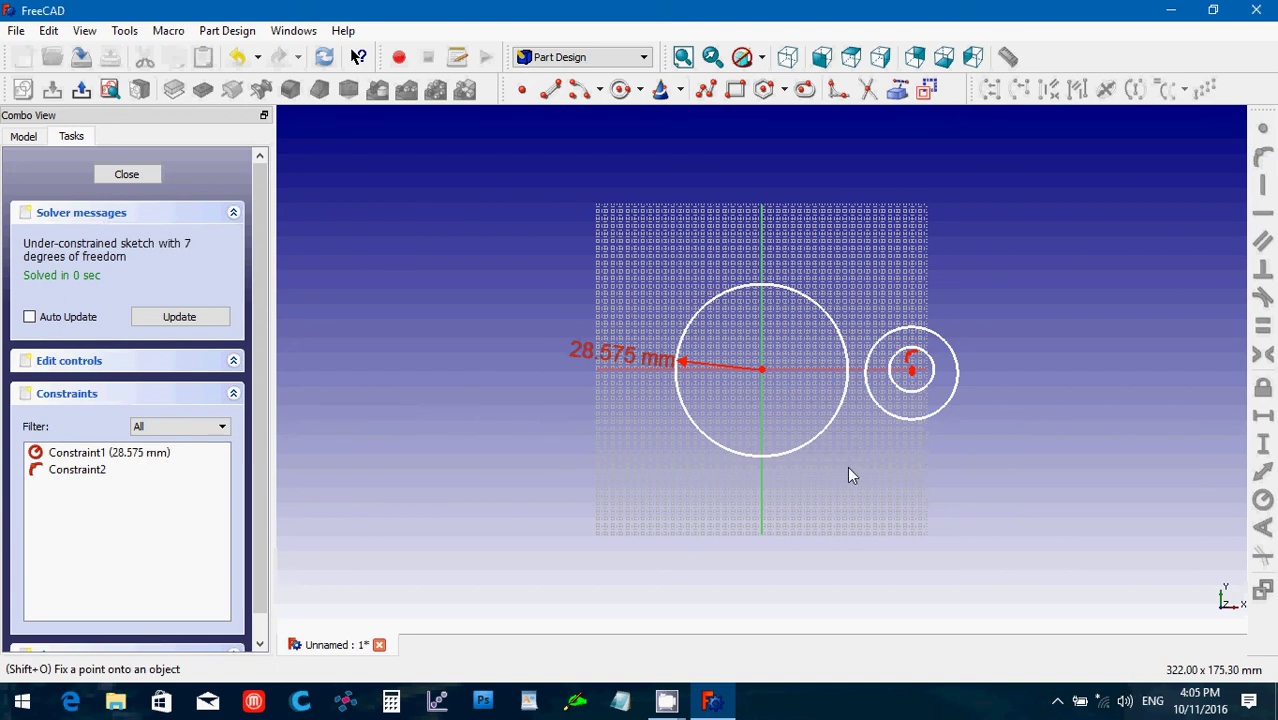
{"action": "scroll", "coordinate": [848, 476], "scroll_direction": "up", "scroll_amount": 4}
{"action": "scroll", "coordinate": [849, 476], "scroll_direction": "up", "scroll_amount": 3}
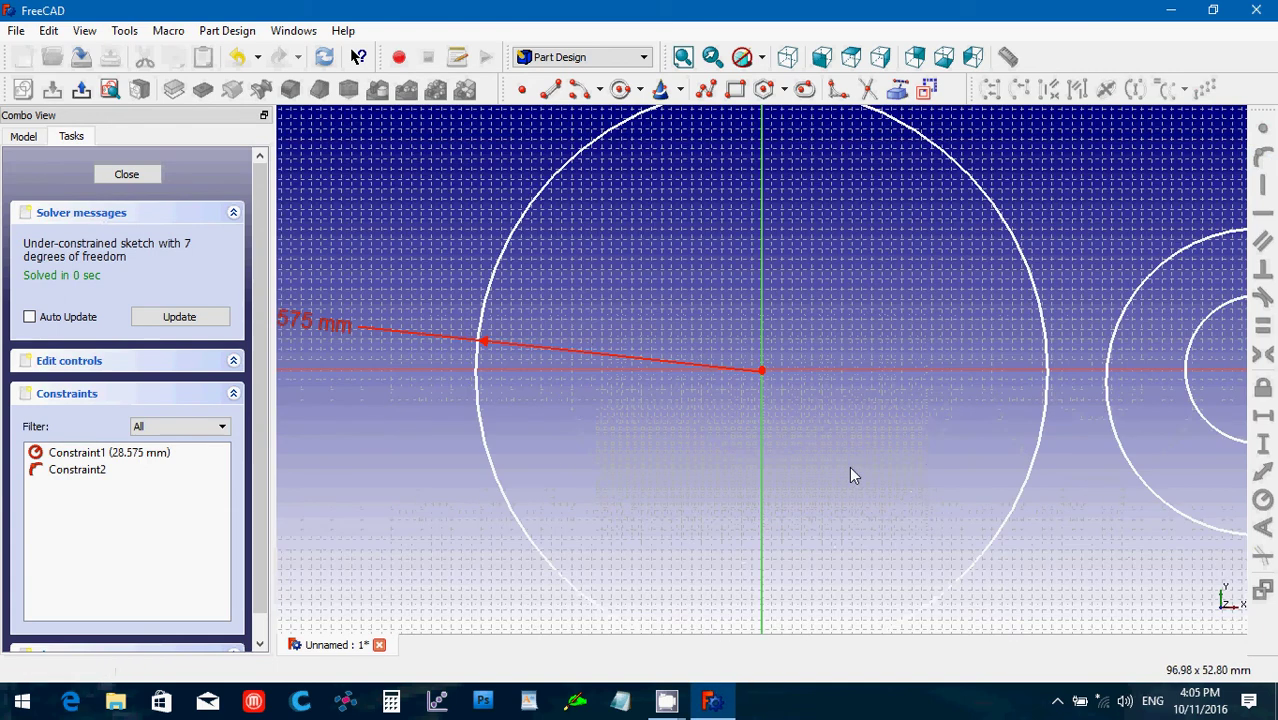
{"action": "key", "text": "Left"}
{"action": "key", "text": "Left"}
{"action": "key", "text": "Left"}
{"action": "key", "text": "Left"}
{"action": "key", "text": "Left"}
{"action": "key", "text": "Left"}
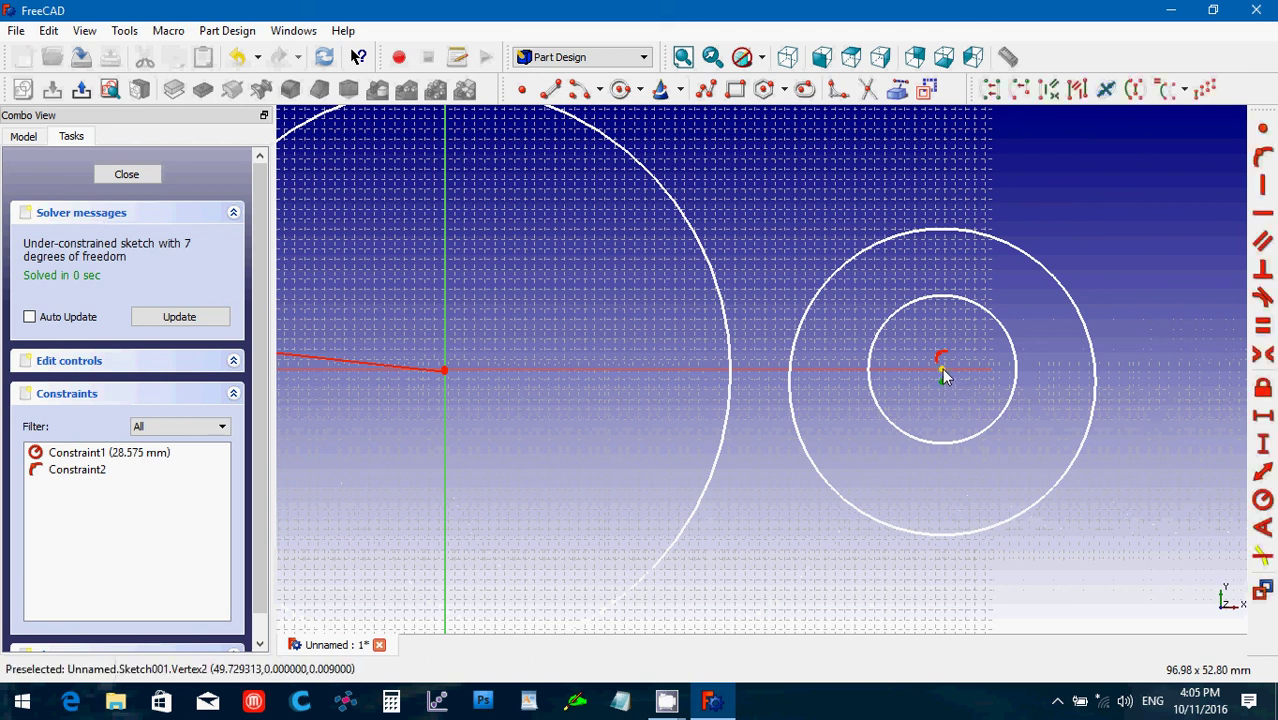
{"action": "left_click", "coordinate": [942, 370]}
{"action": "left_click", "coordinate": [1263, 135]}
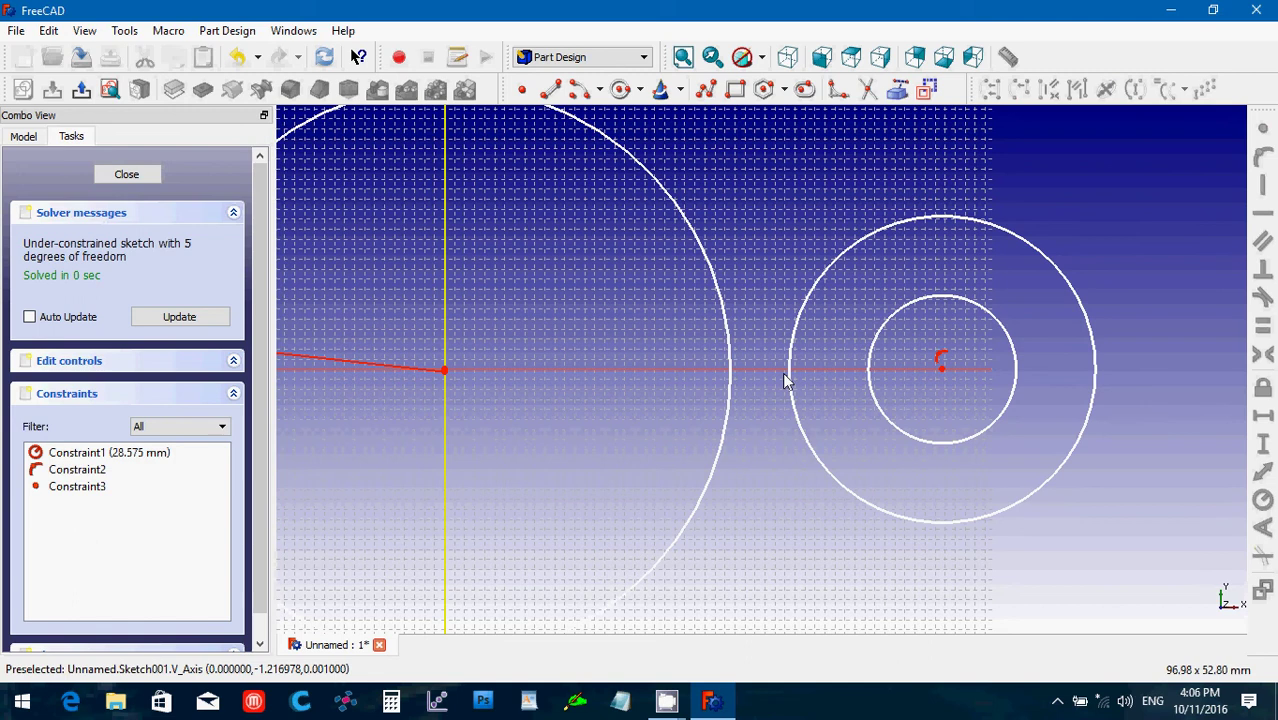
- Constrain the horizontal distance between the origin and the small circles' shared centre to 82.55 mm
{"action": "left_click", "coordinate": [942, 369]}
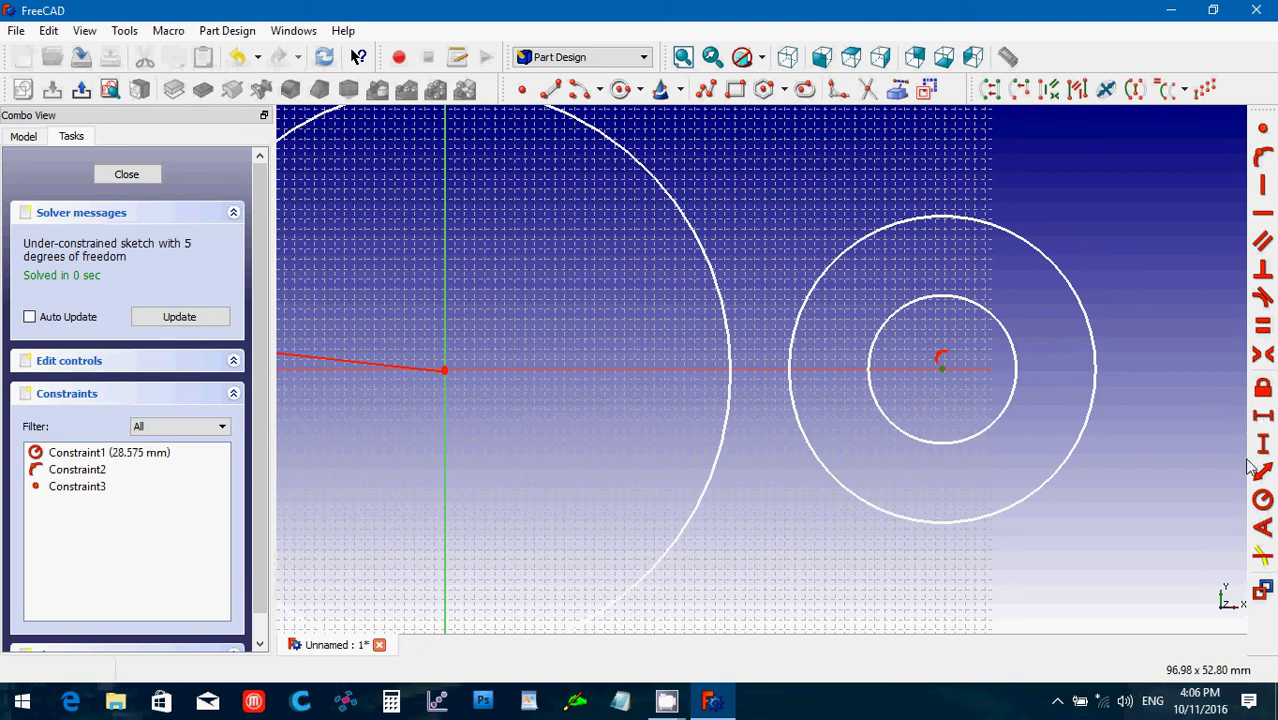
{"action": "left_click", "coordinate": [1261, 415]}
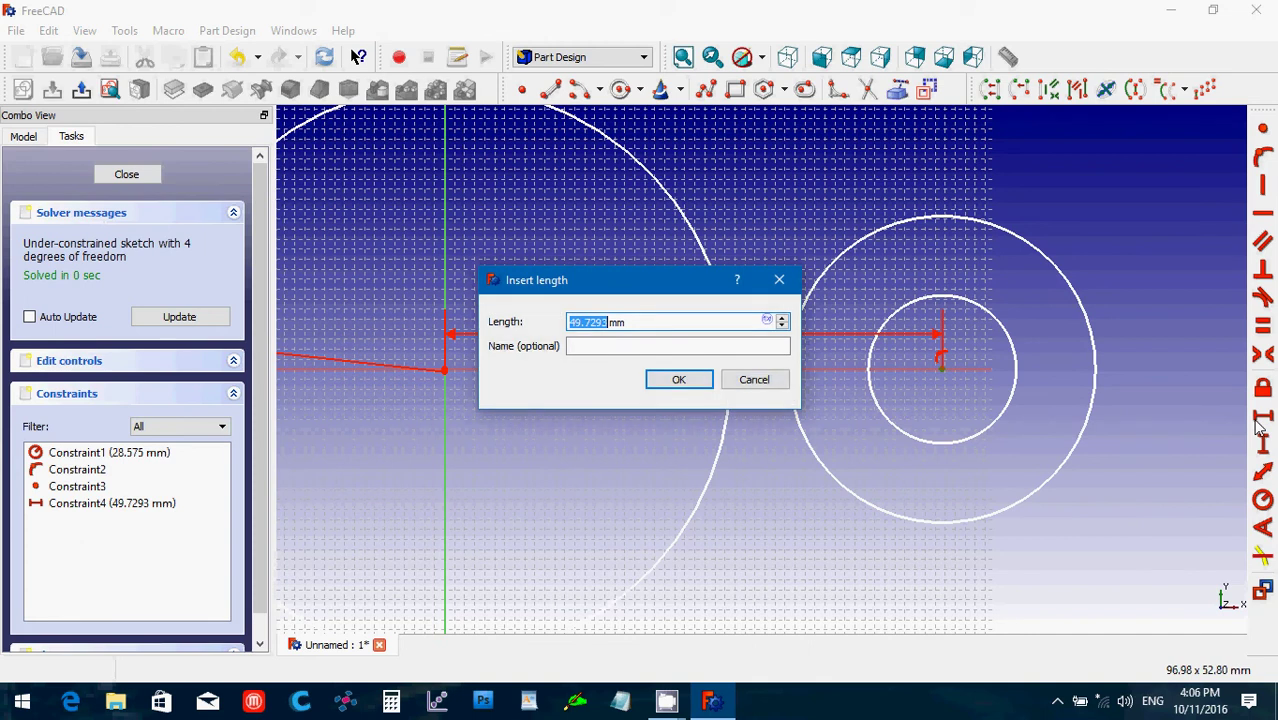
{"action": "type", "text": "82.55"}
{"action": "key", "text": "Return"}
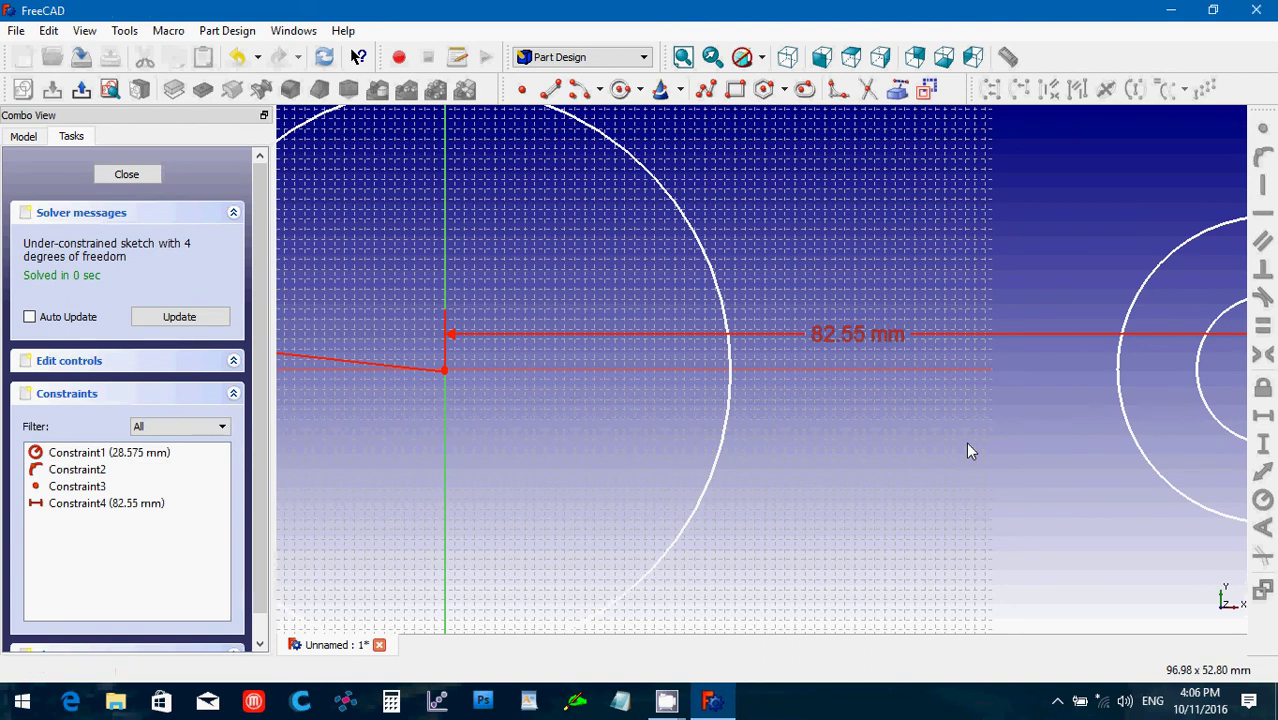
- Constrain the radius of the inner circle of the concentric pair to 6.35 mm
{"action": "key", "text": "v"}
{"action": "key", "text": "f"}
{"action": "scroll", "coordinate": [967, 450], "scroll_direction": "down", "scroll_amount": 1}
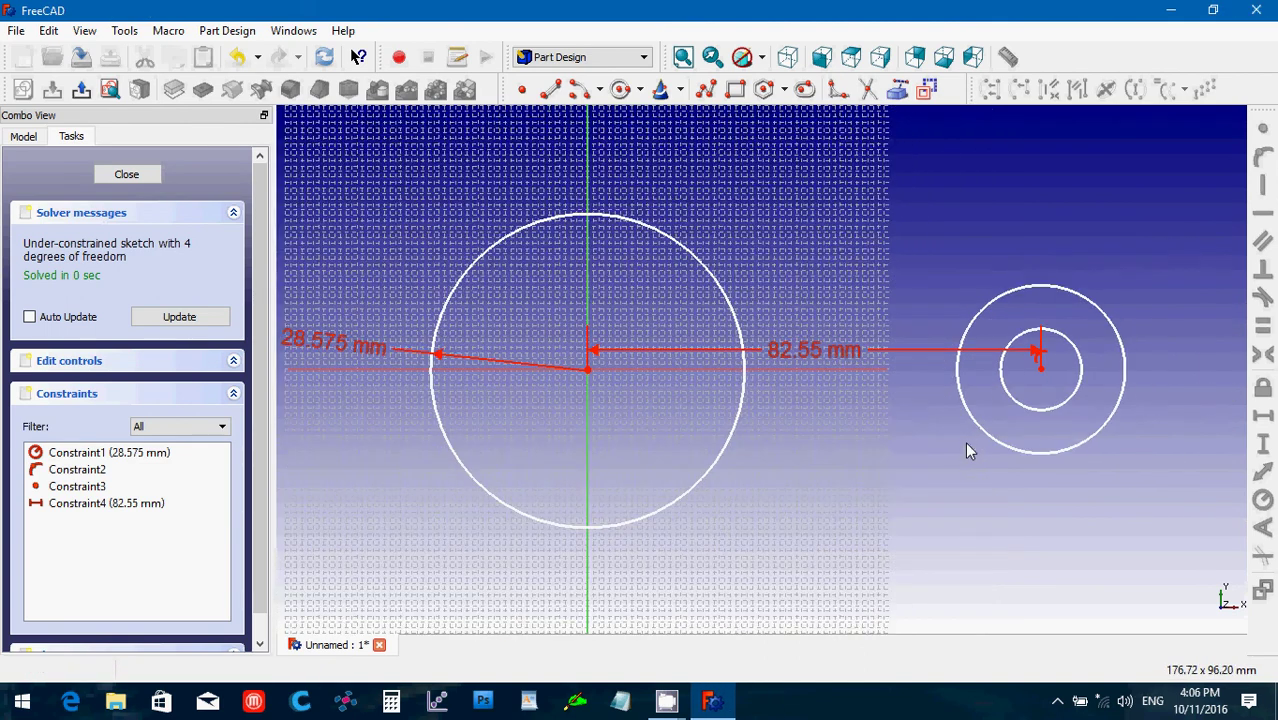
{"action": "left_click", "coordinate": [1019, 401]}
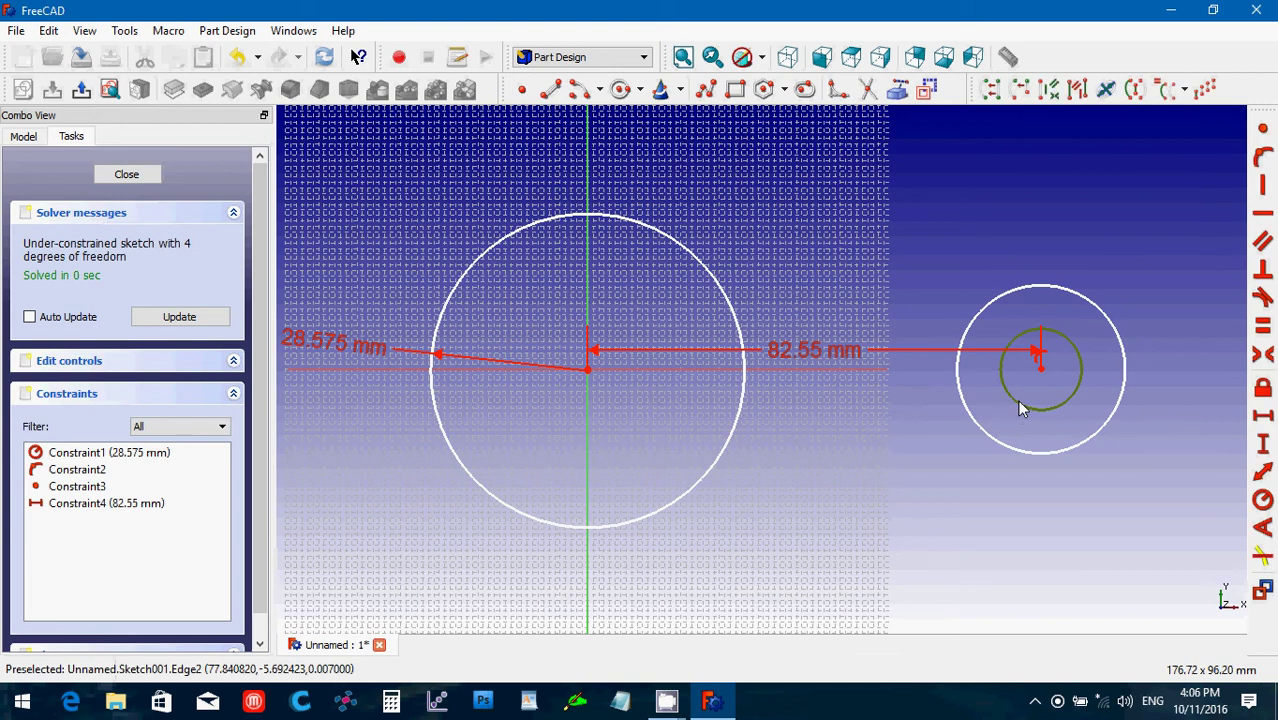
{"action": "left_click", "coordinate": [1263, 500]}
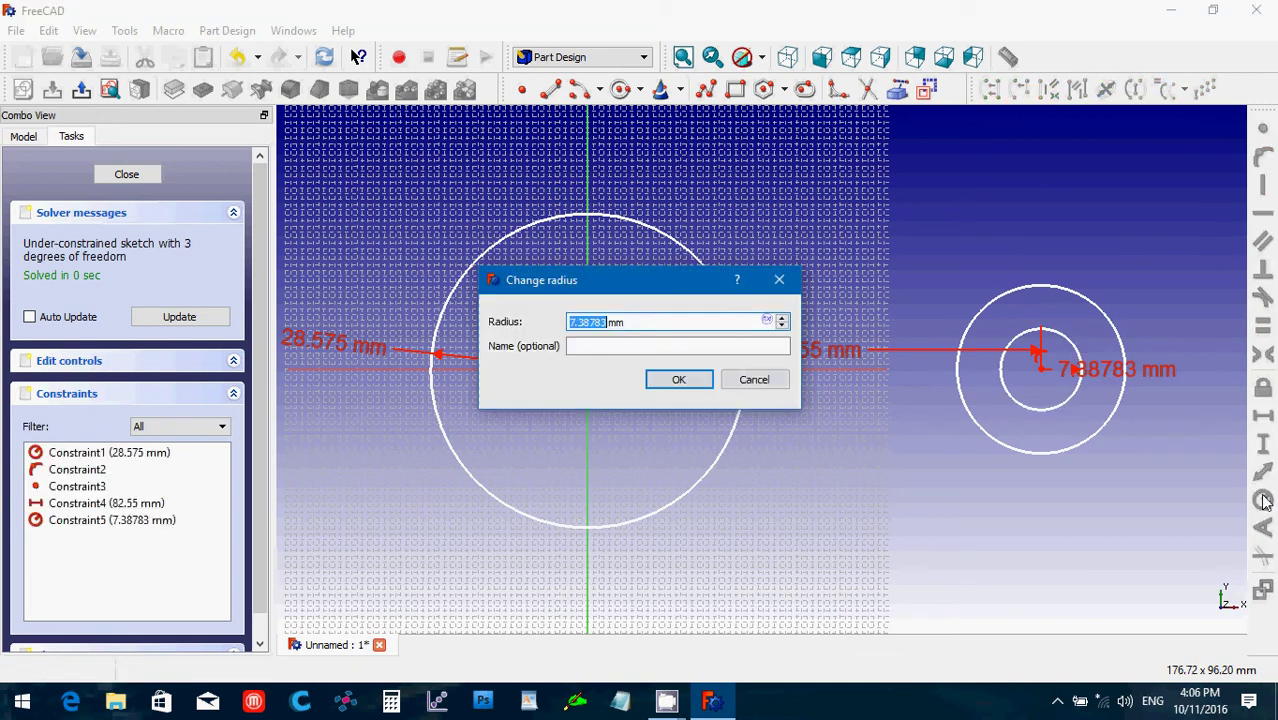
{"action": "type", "text": "633."}
{"action": "key", "text": "BackSpace"}
{"action": "key", "text": "BackSpace"}
{"action": "key", "text": "BackSpace"}
{"action": "type", "text": "."}
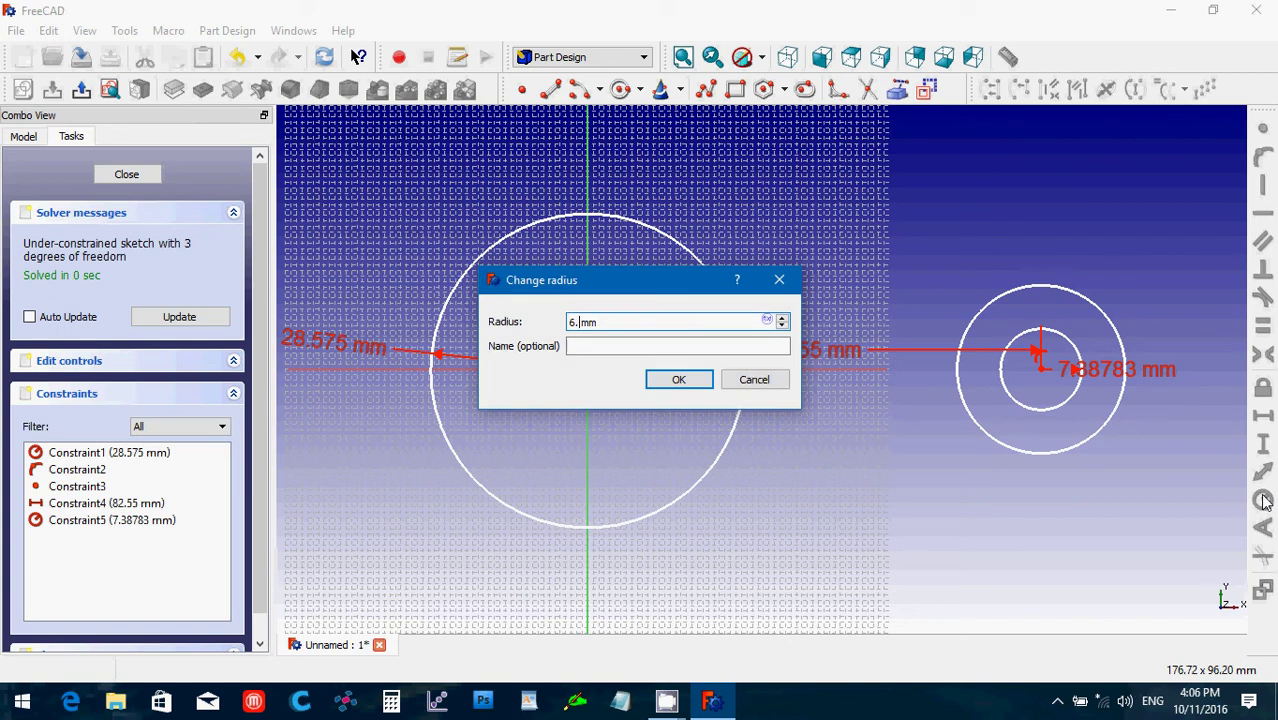
{"action": "type", "text": "35"}
{"action": "key", "text": "Return"}
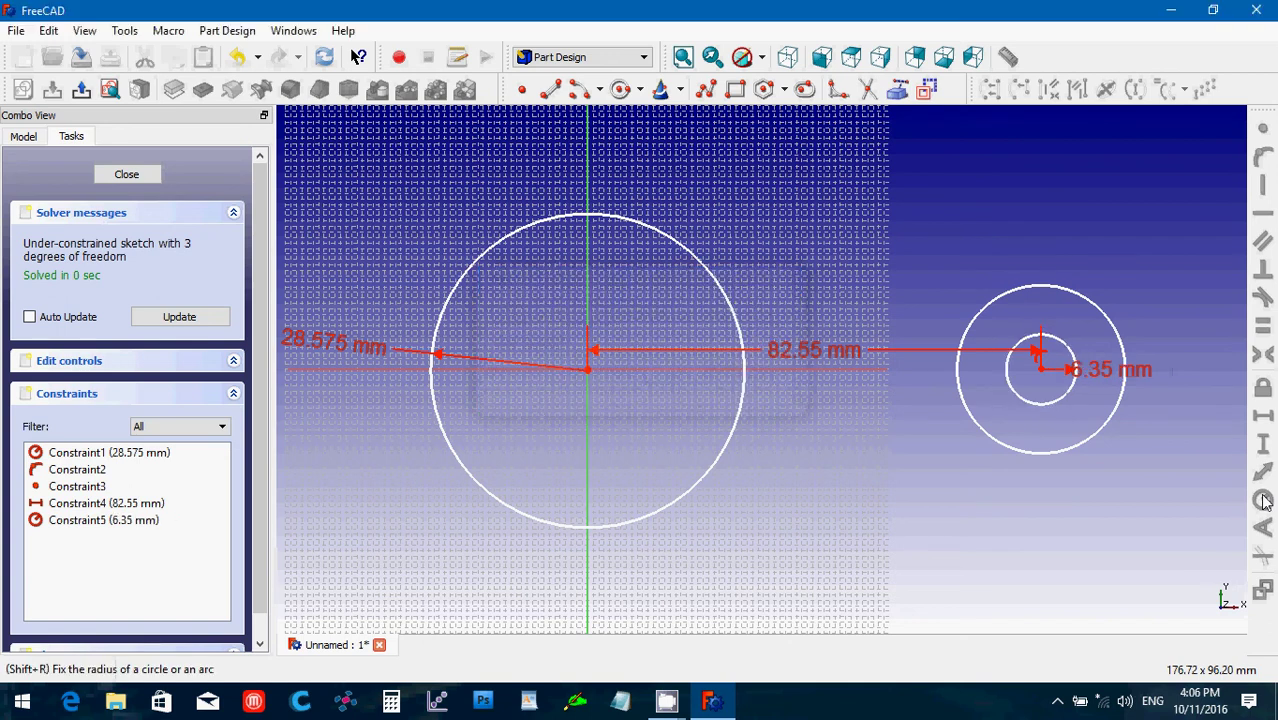
- Constrain the radius of the outer circle of the concentric pair to 15.875 mm
{"action": "left_click", "coordinate": [1100, 320]}
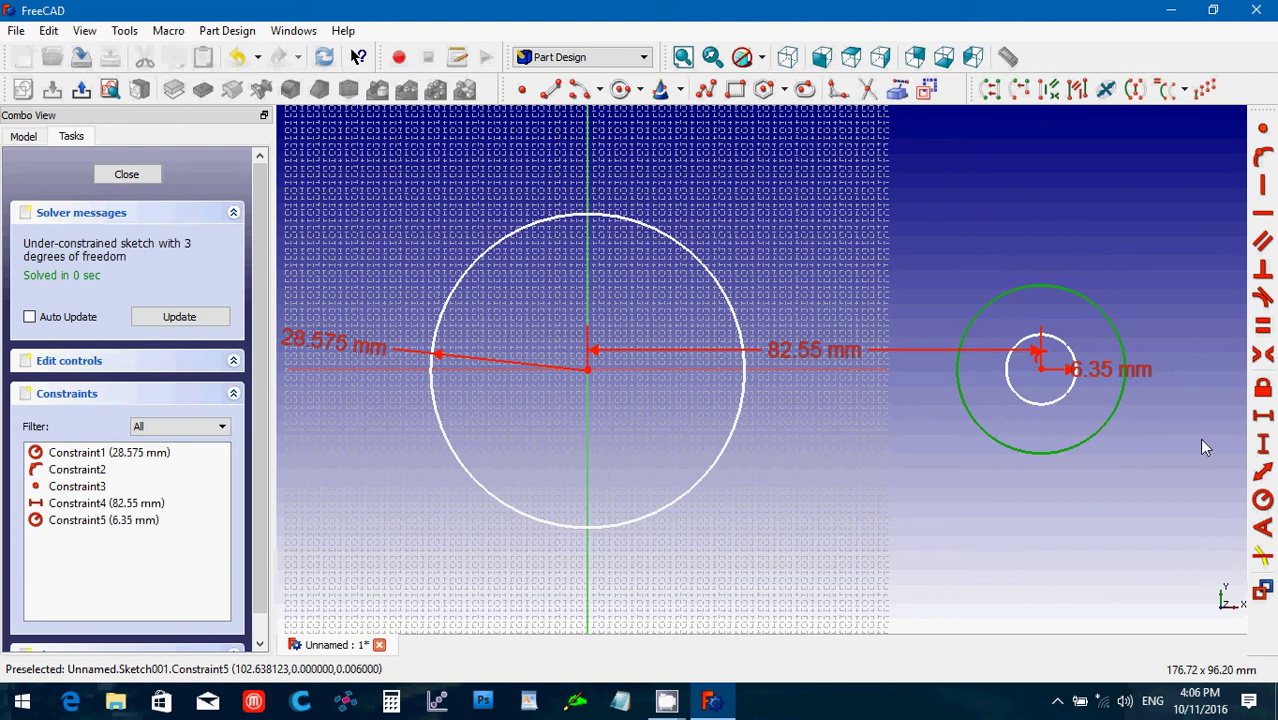
{"action": "left_click", "coordinate": [1262, 500]}
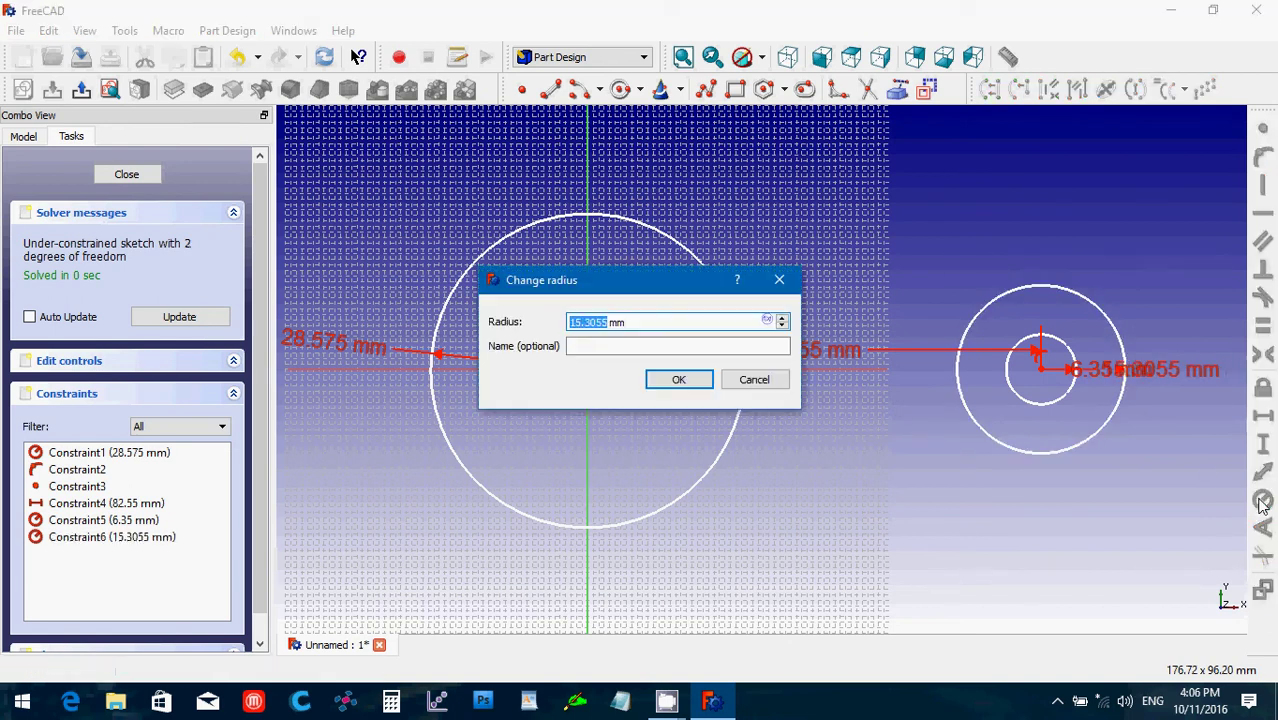
{"action": "type", "text": "15.875"}
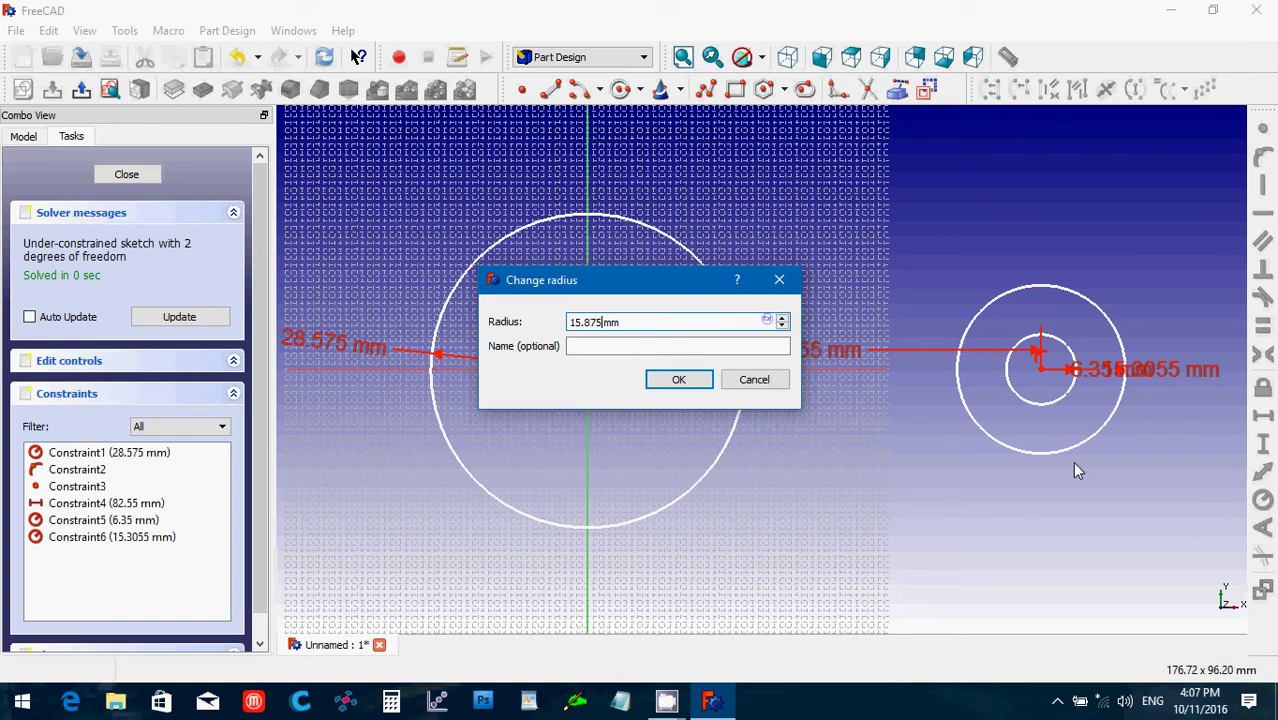
{"action": "left_click", "coordinate": [680, 380]}
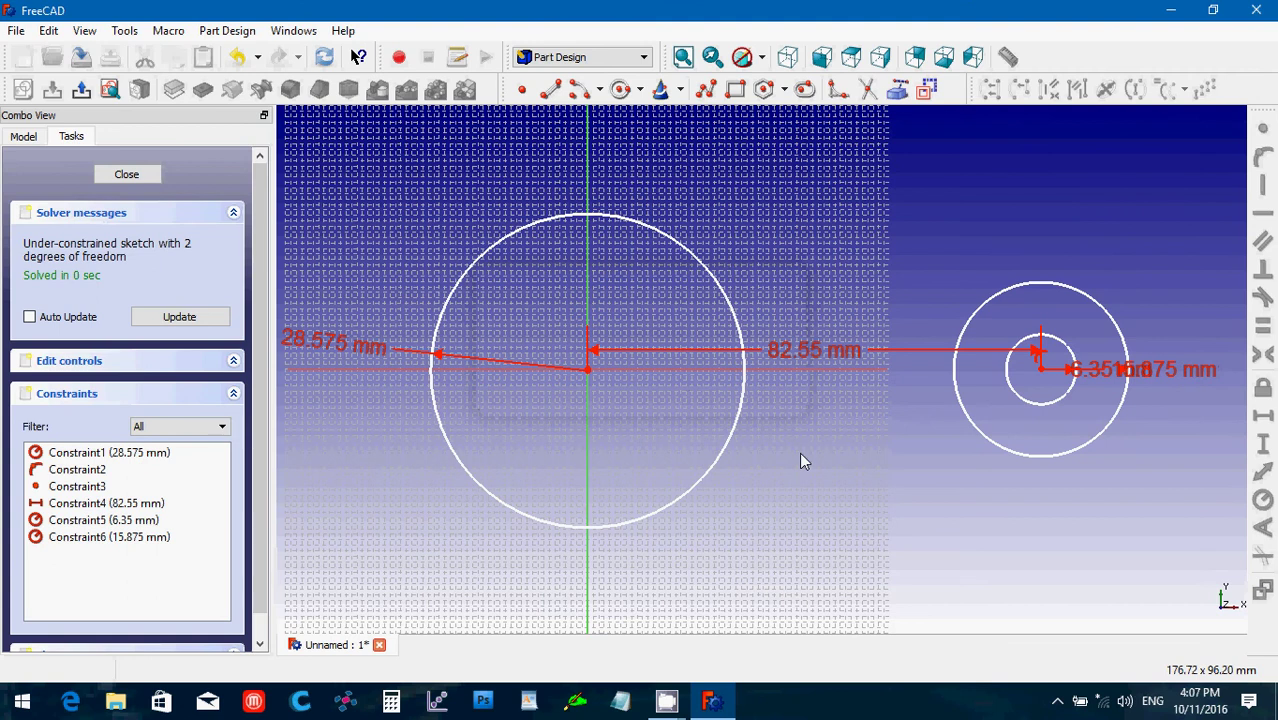
- Draw two lines about 83 mm long joining the tops and the bottoms of the hub circle and the pair's outer circle
{"action": "left_click", "coordinate": [552, 91]}
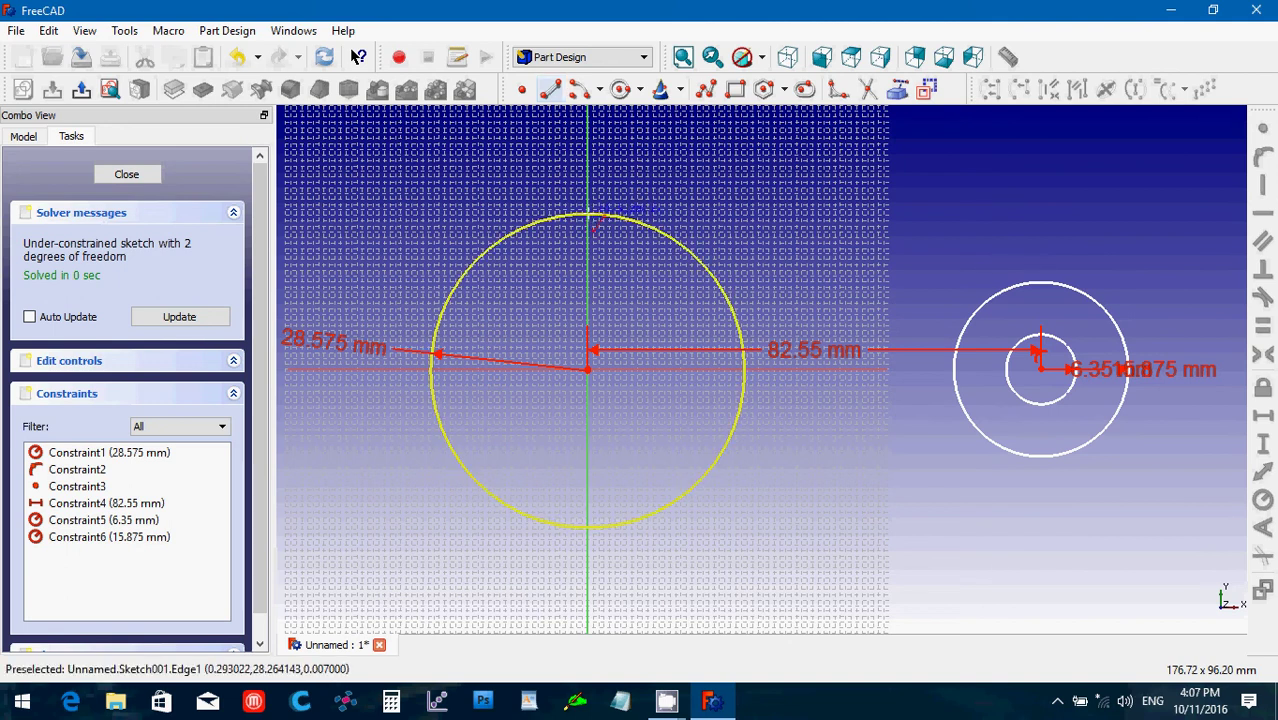
{"action": "left_click", "coordinate": [588, 214]}
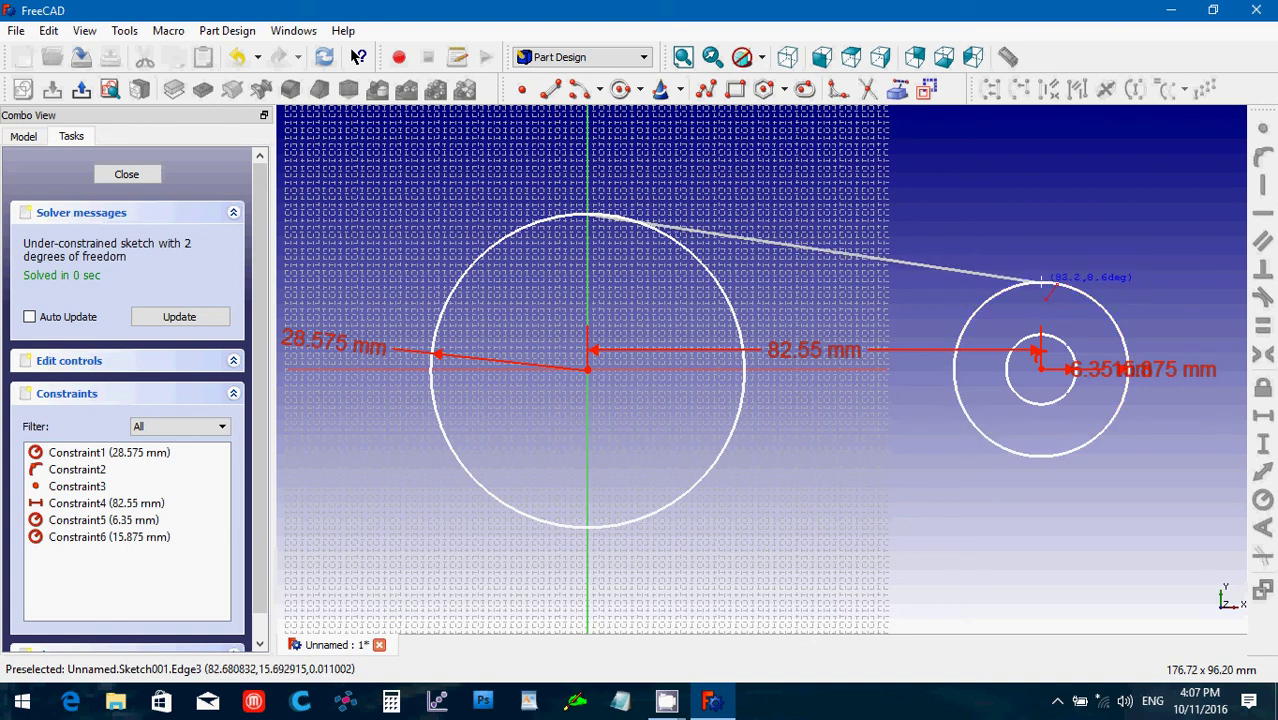
{"action": "left_click", "coordinate": [1040, 283]}
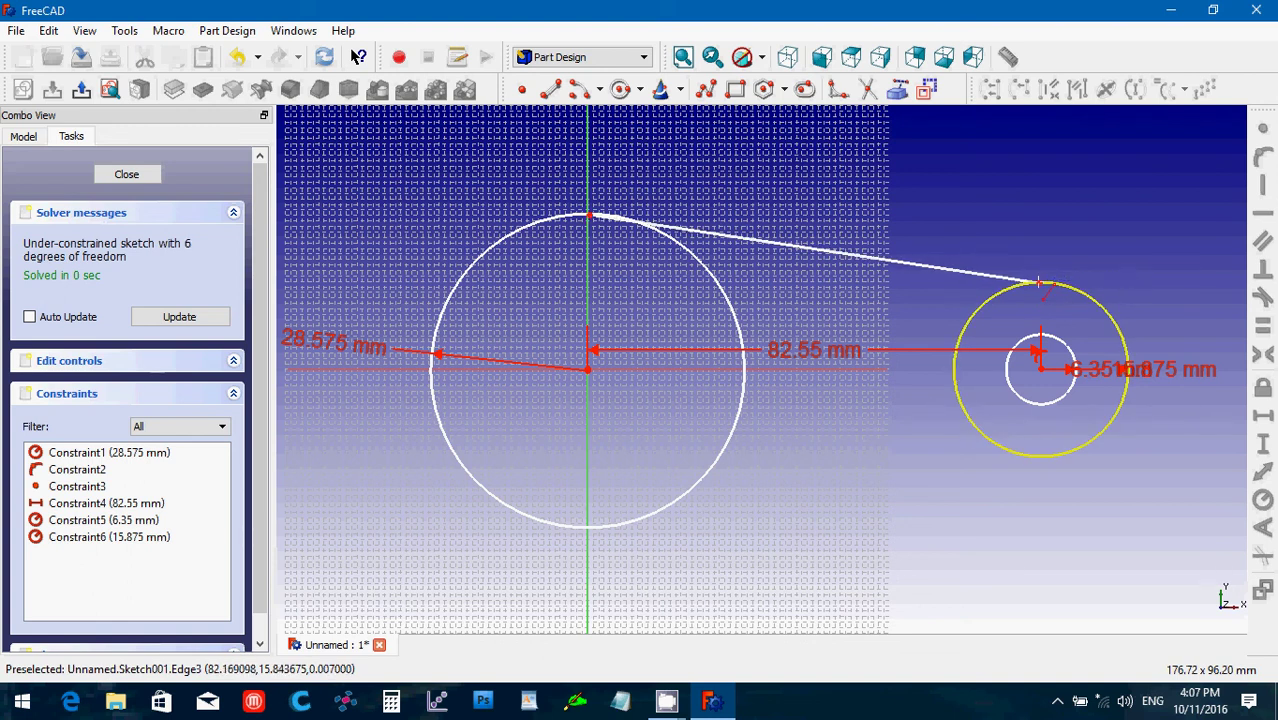
{"action": "left_click", "coordinate": [1043, 456]}
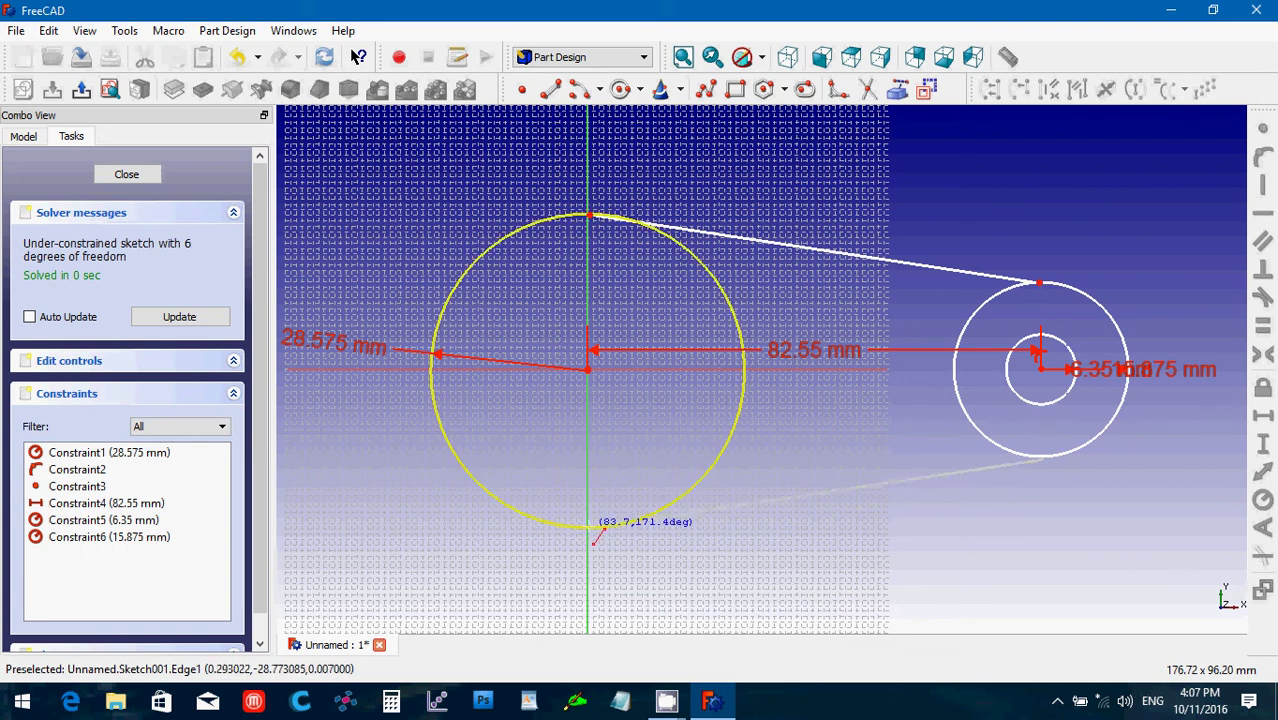
{"action": "left_click", "coordinate": [589, 527]}
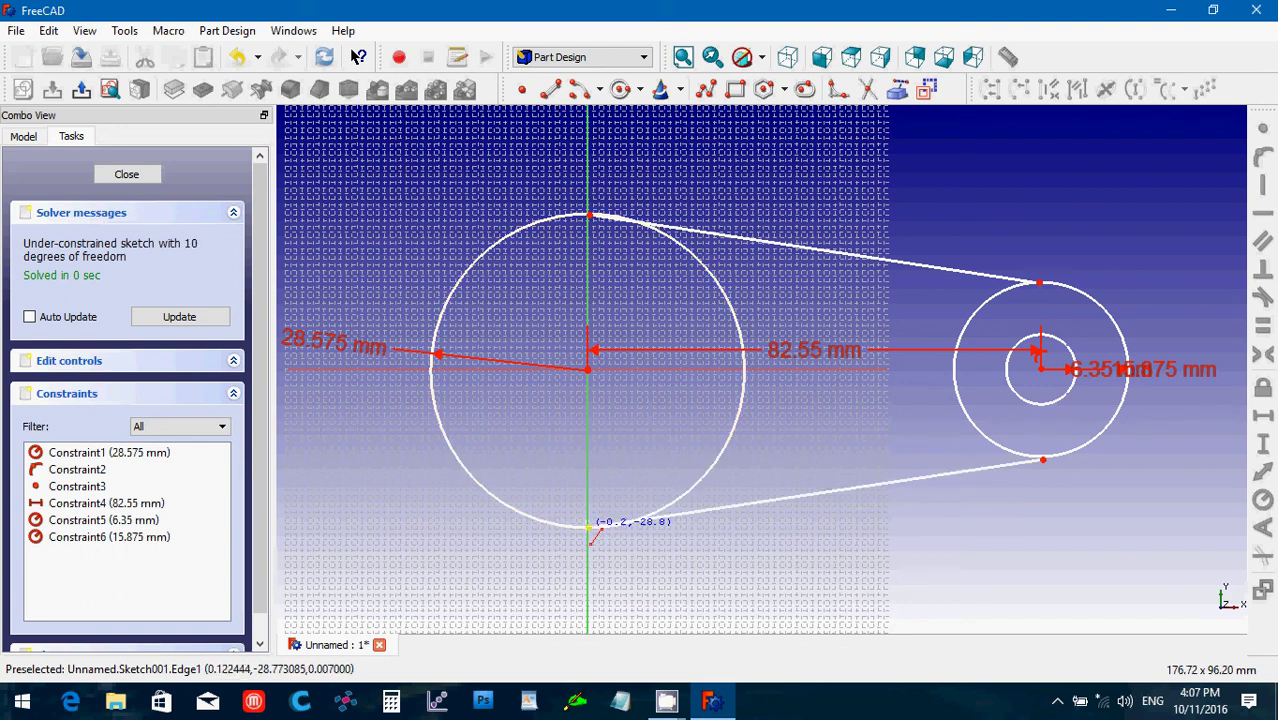
{"action": "key", "text": "Escape"}
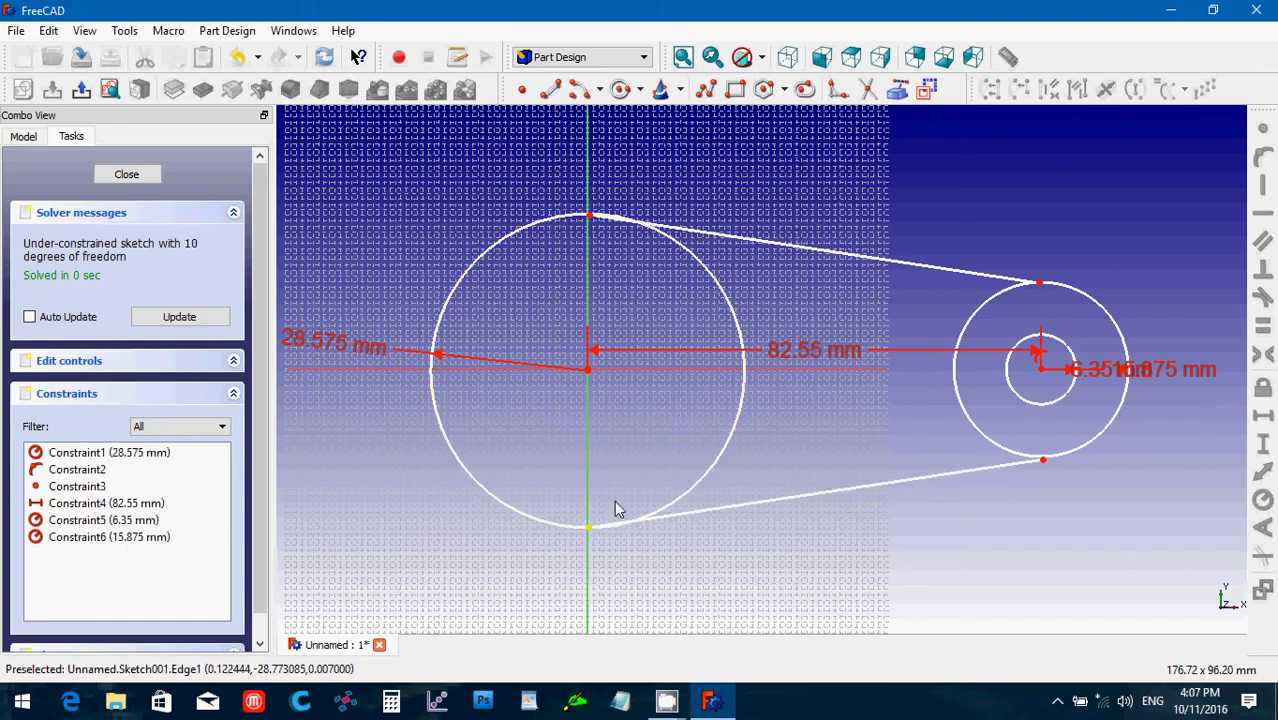
- Constrain the hub-side endpoints of the upper and lower lines onto the 28.575 mm radius circle
{"action": "left_click", "coordinate": [589, 217]}
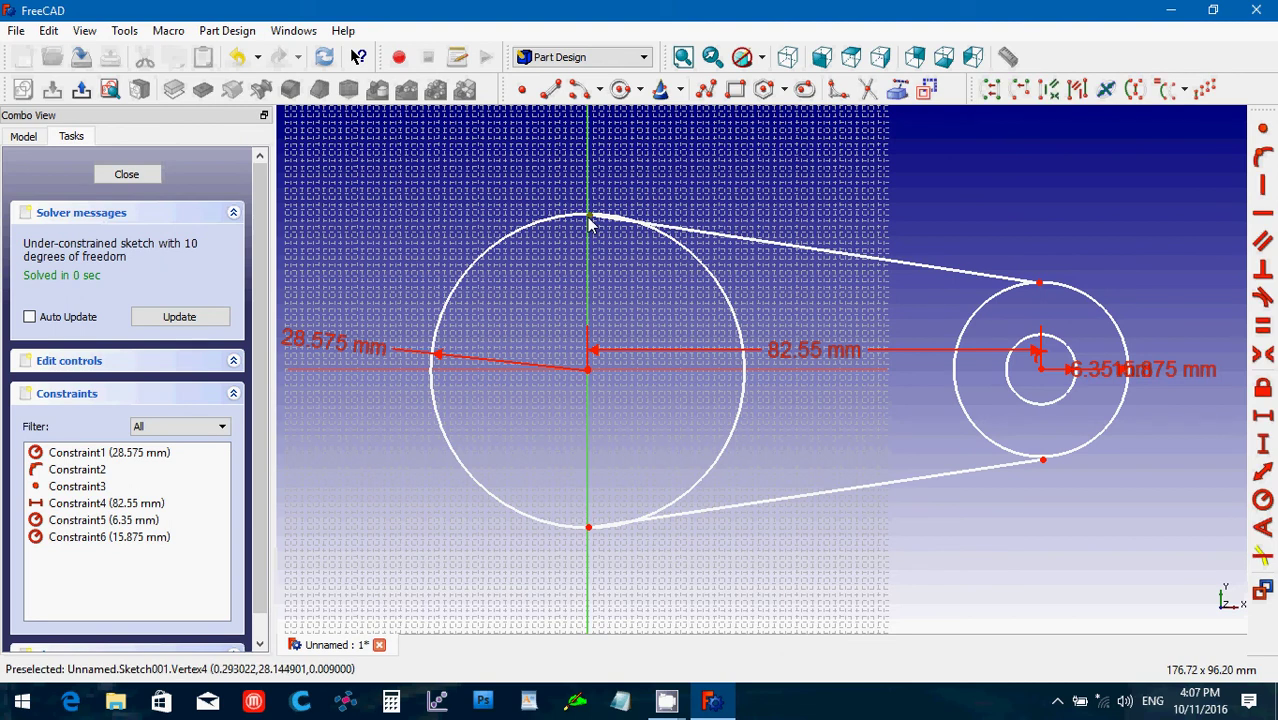
{"action": "left_click", "coordinate": [575, 220]}
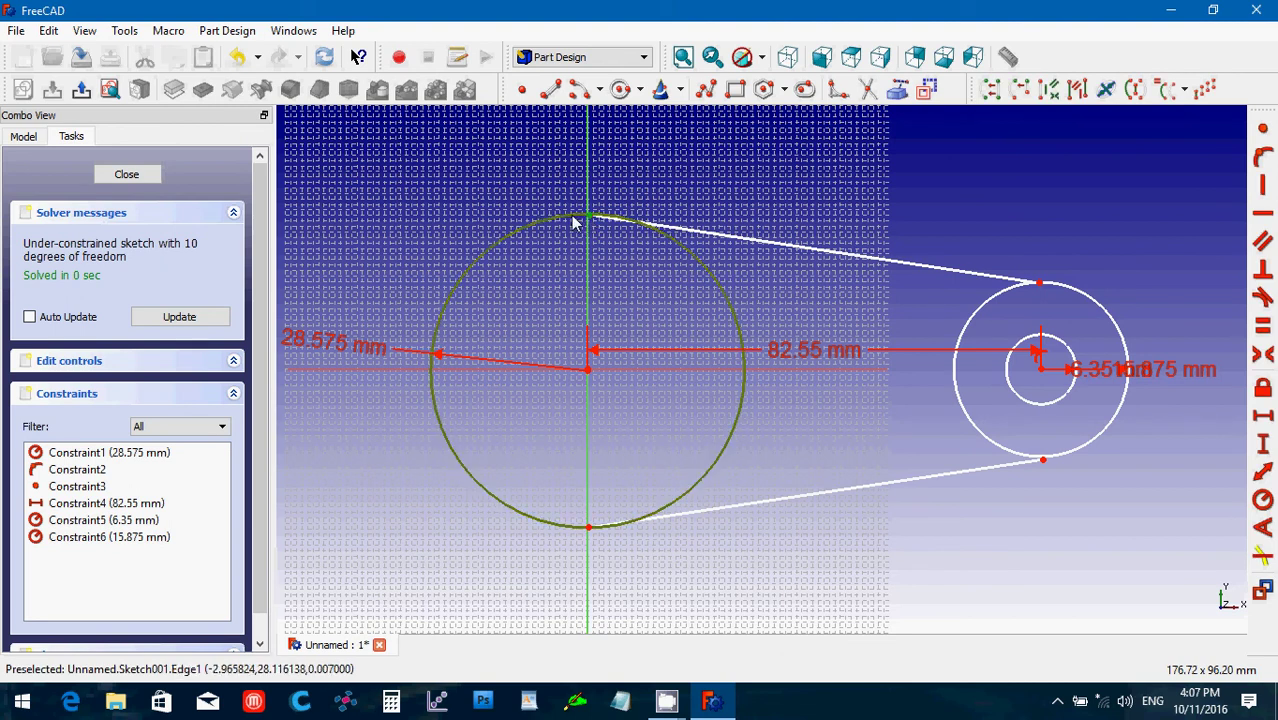
{"action": "left_click", "coordinate": [1265, 159]}
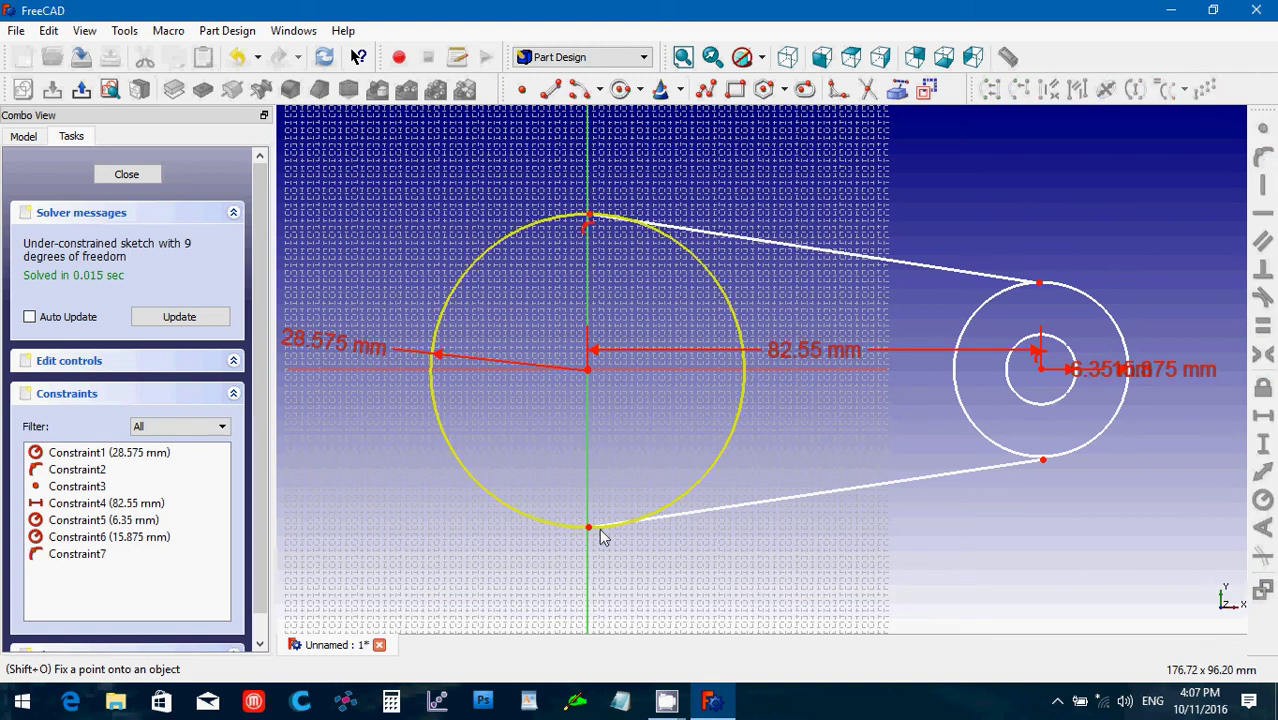
{"action": "left_click", "coordinate": [712, 476]}
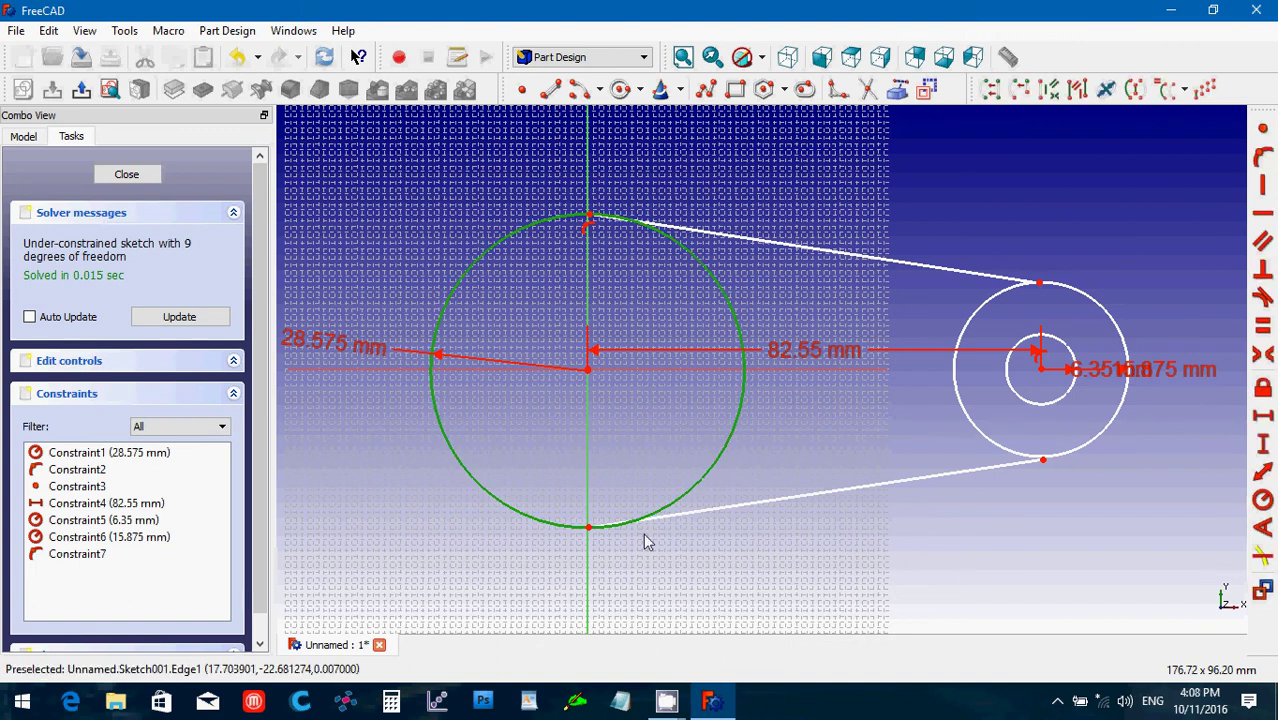
{"action": "left_click", "coordinate": [590, 530]}
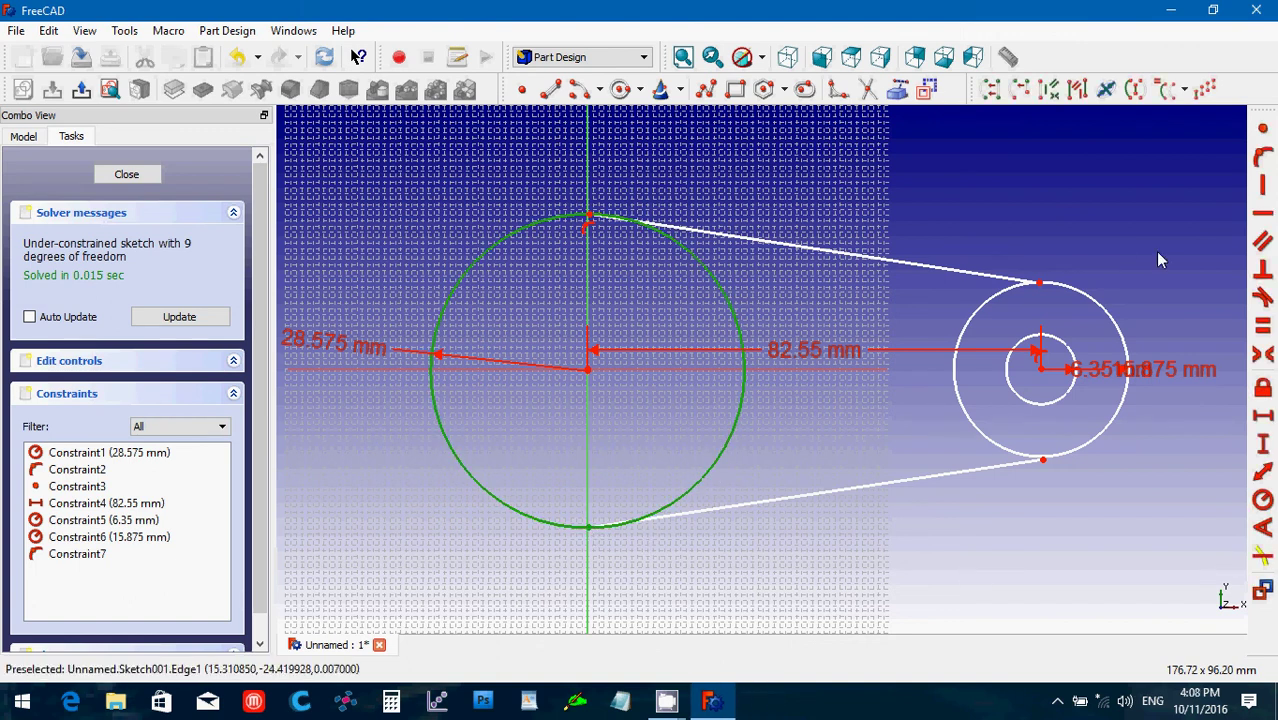
{"action": "left_click", "coordinate": [1262, 157]}
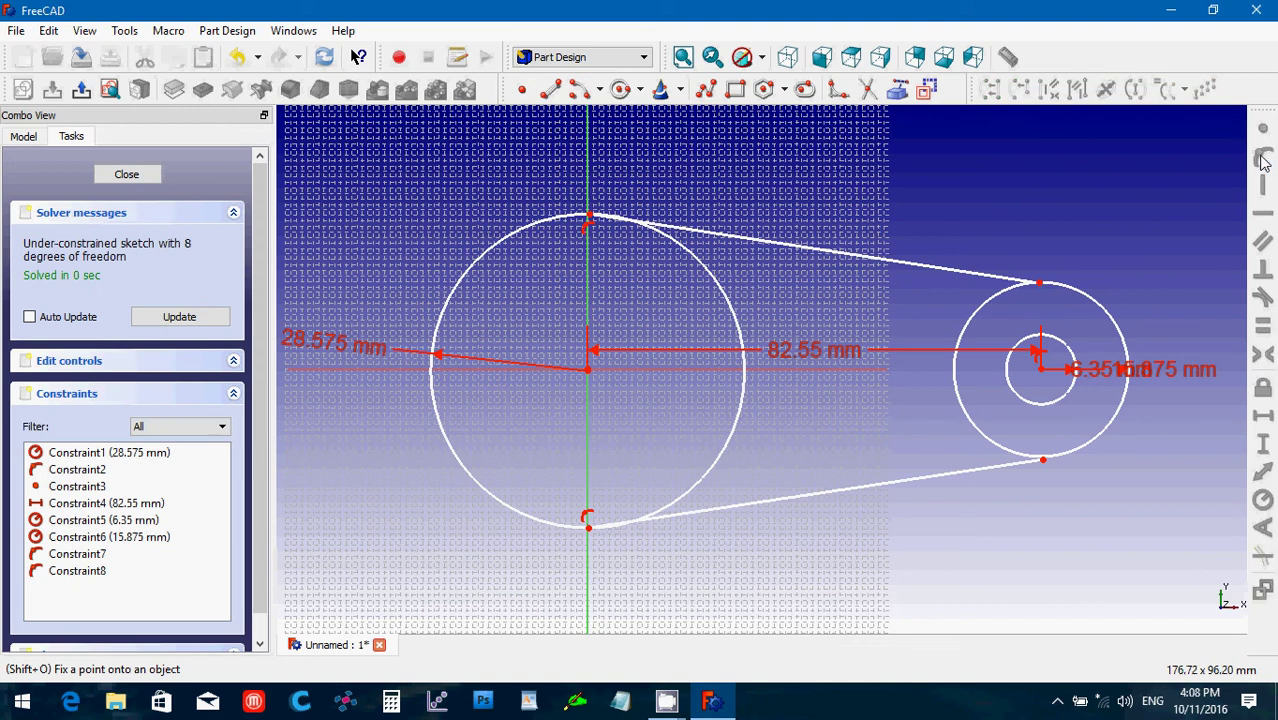
- Constrain the ring-side endpoints of the lower and upper lines onto the 15.875 mm radius circle
{"action": "left_click", "coordinate": [1056, 464]}
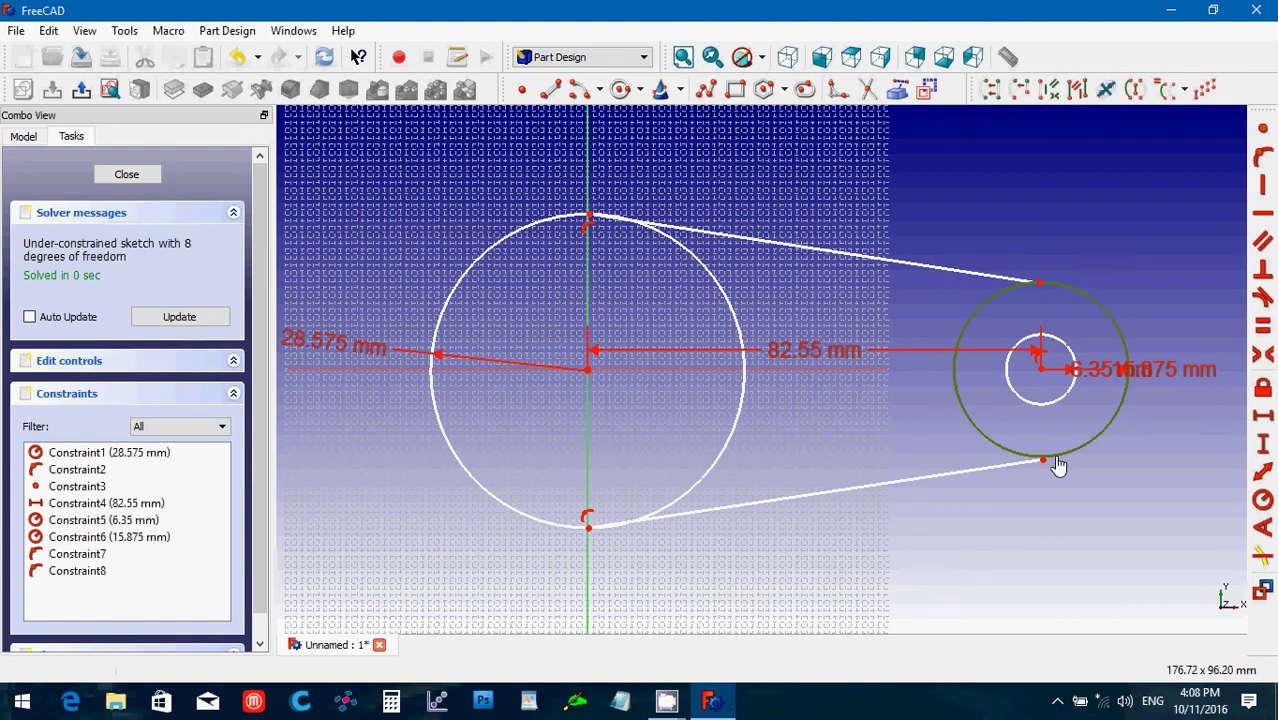
{"action": "left_click", "coordinate": [1264, 160]}
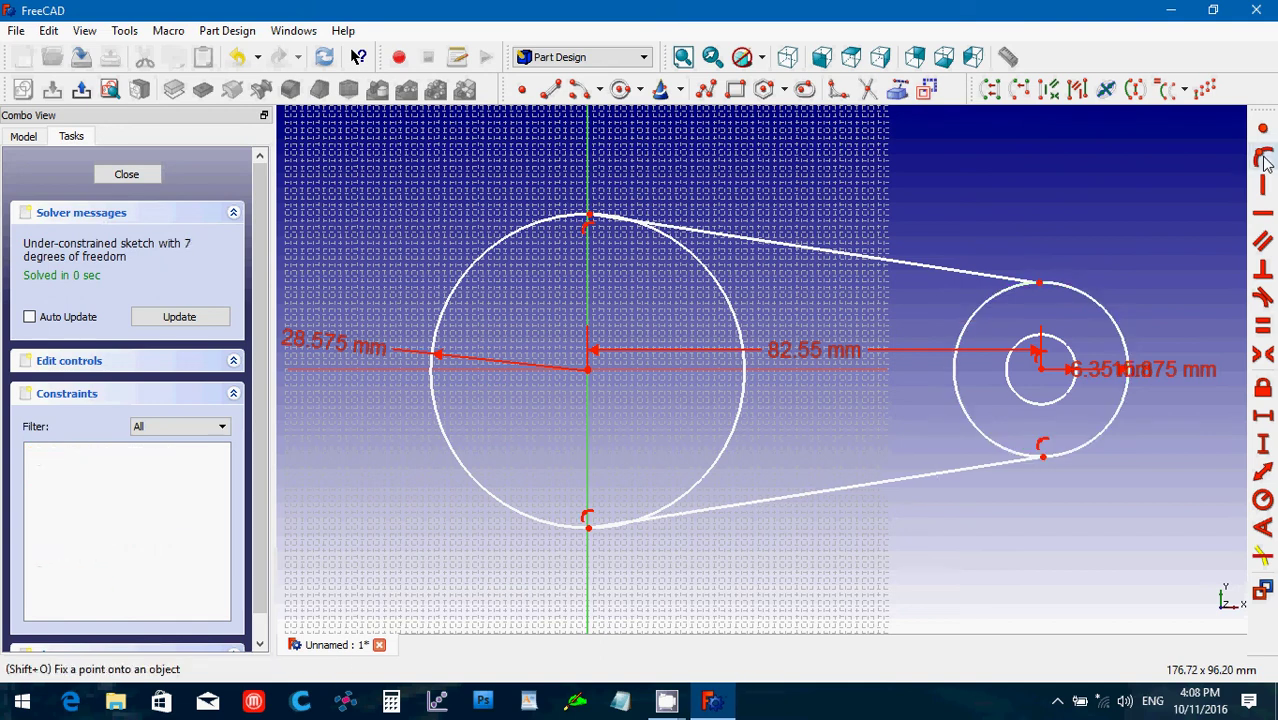
{"action": "left_click", "coordinate": [1056, 288]}
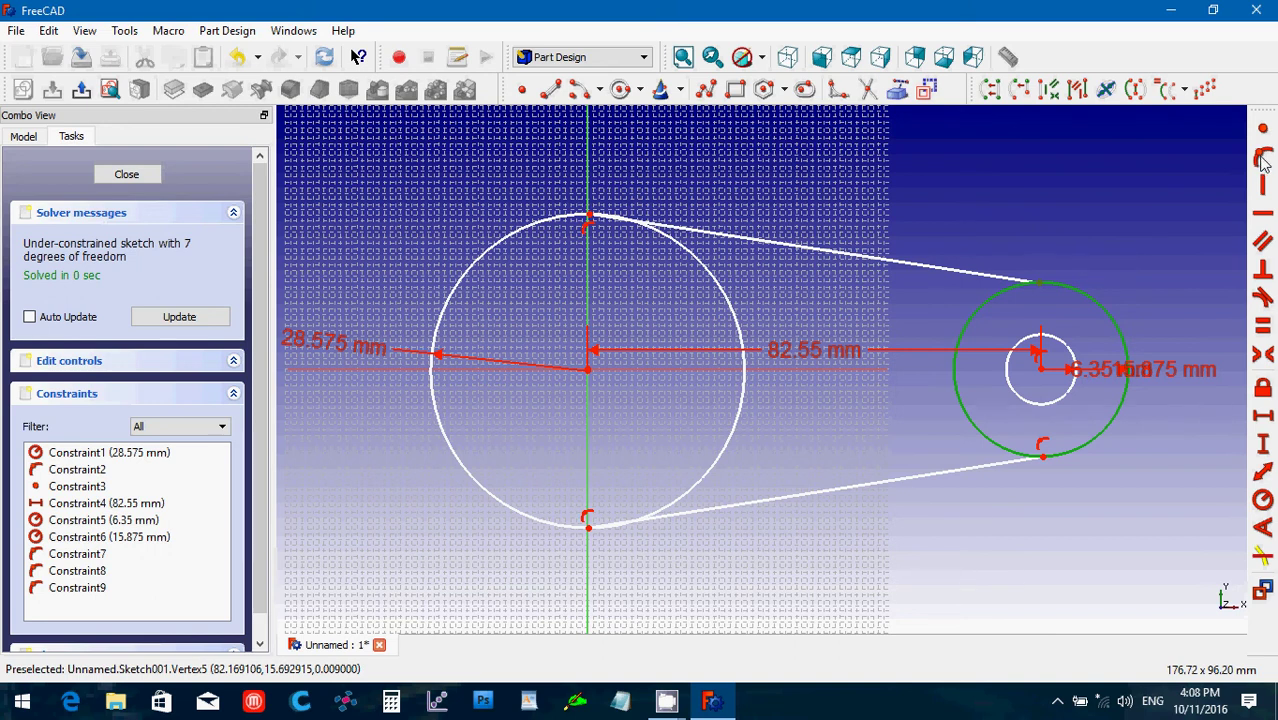
{"action": "left_click", "coordinate": [1263, 160]}
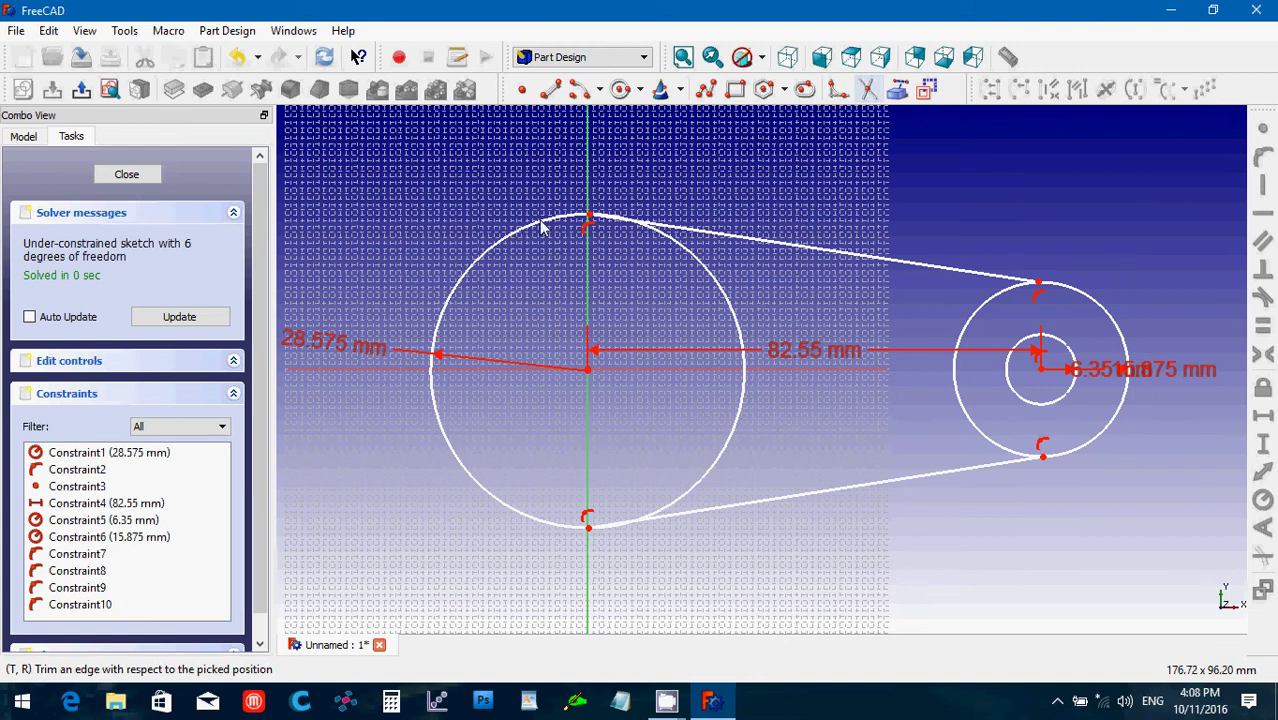
- Trim away the half of the hub circle facing away from the ring and the ring's outer circle half facing the hub
{"action": "left_click", "coordinate": [480, 265]}
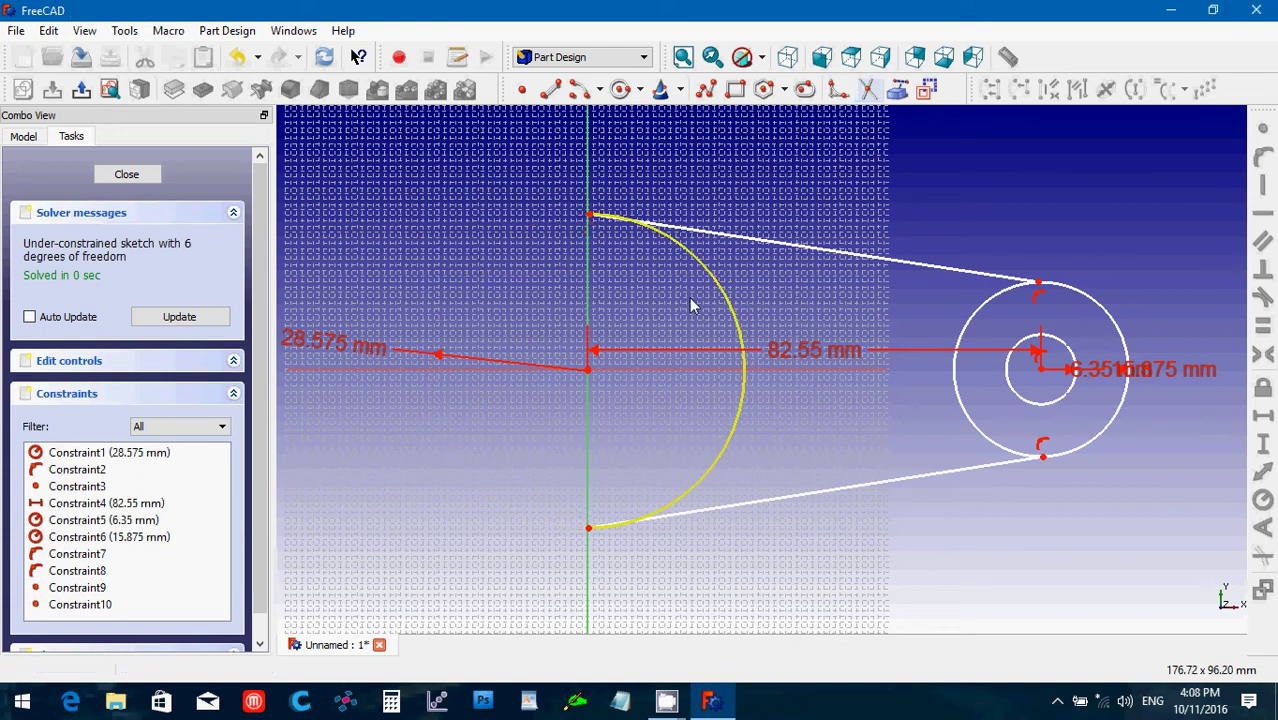
{"action": "left_click", "coordinate": [966, 408]}
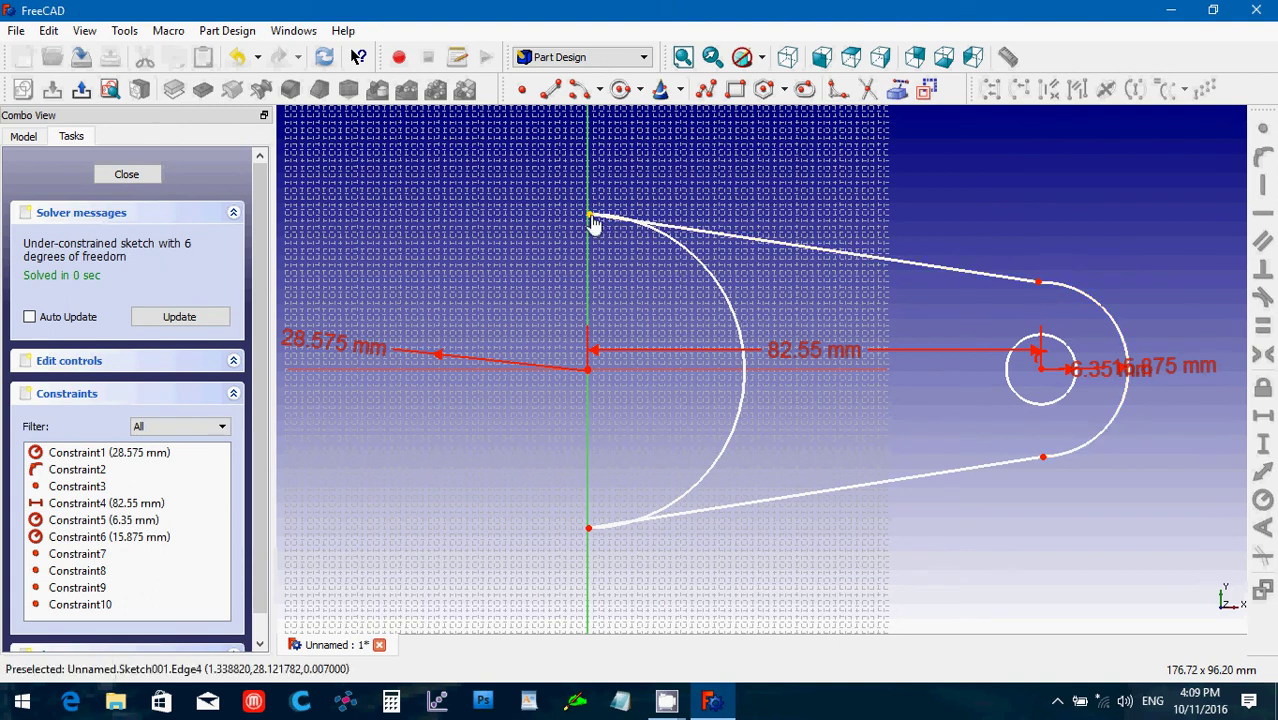
- Move both ends of the ring arc slightly away from the hub, and shift the hub arc's centre off the origin, away from the ring
{"action": "left_click_drag", "start_coordinate": [594, 214], "coordinate": [612, 224]}
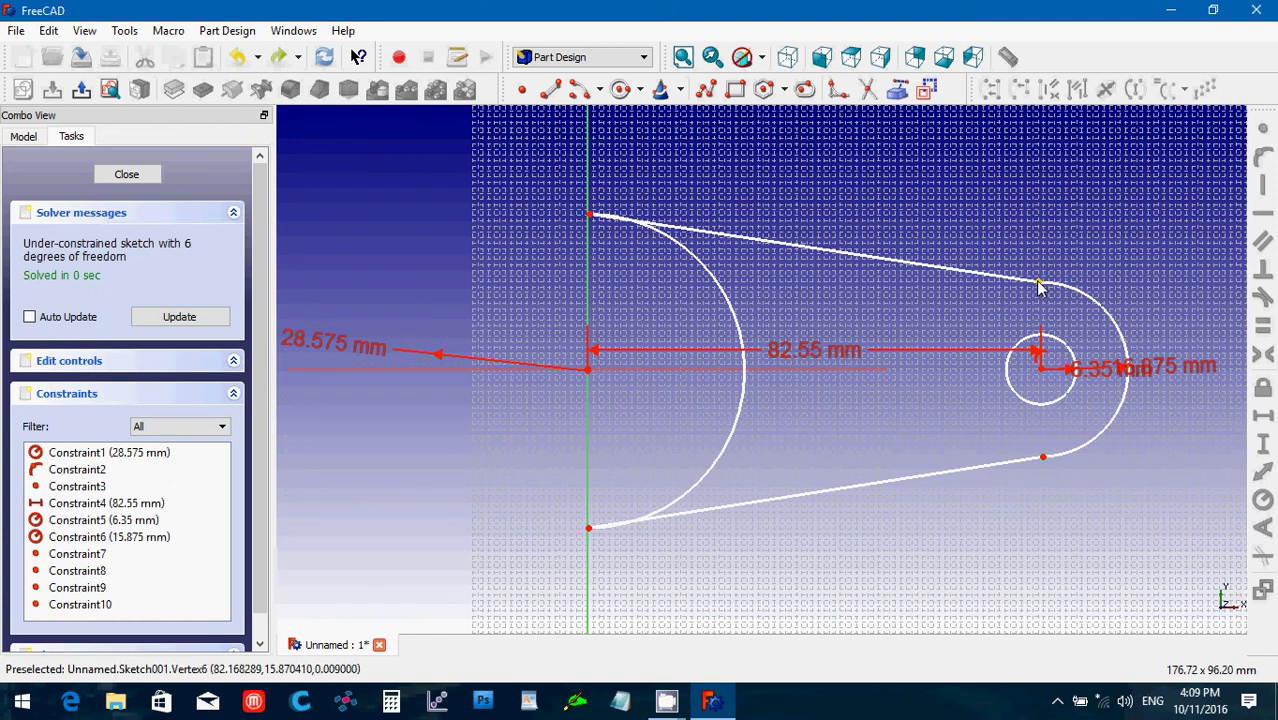
{"action": "left_click_drag", "start_coordinate": [1040, 287], "coordinate": [1057, 284]}
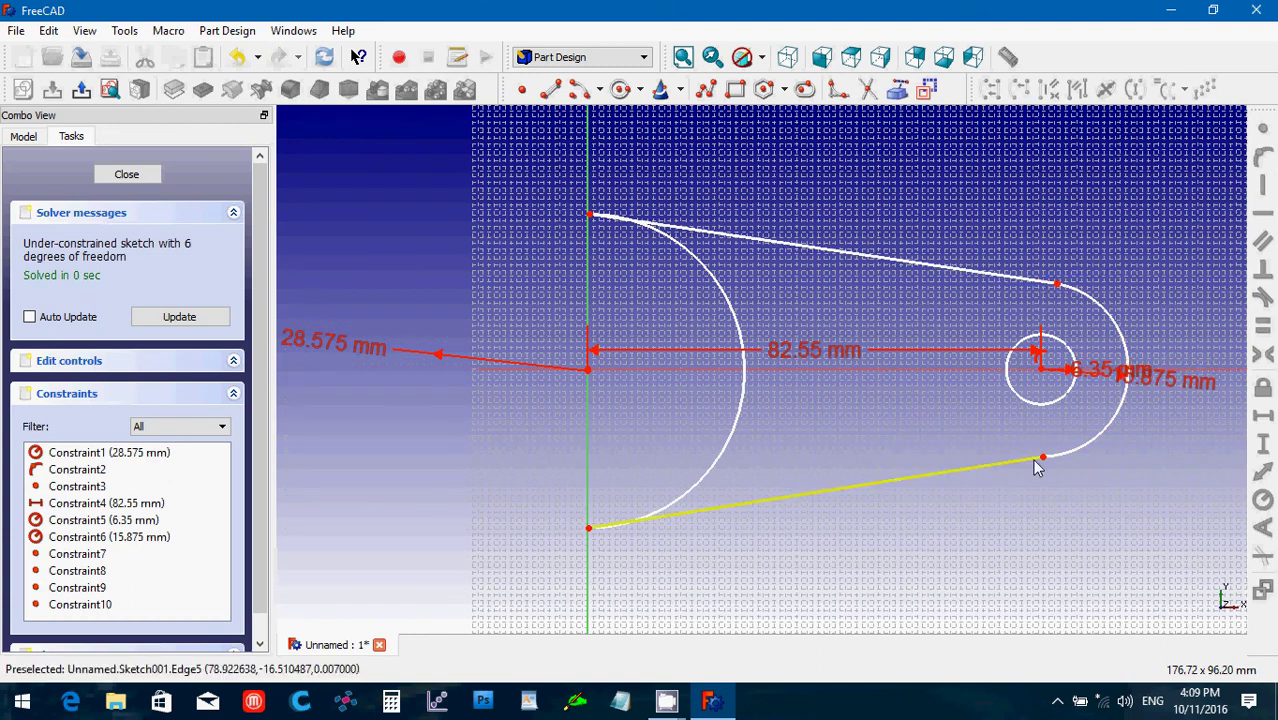
{"action": "left_click_drag", "start_coordinate": [1043, 459], "coordinate": [1059, 457]}
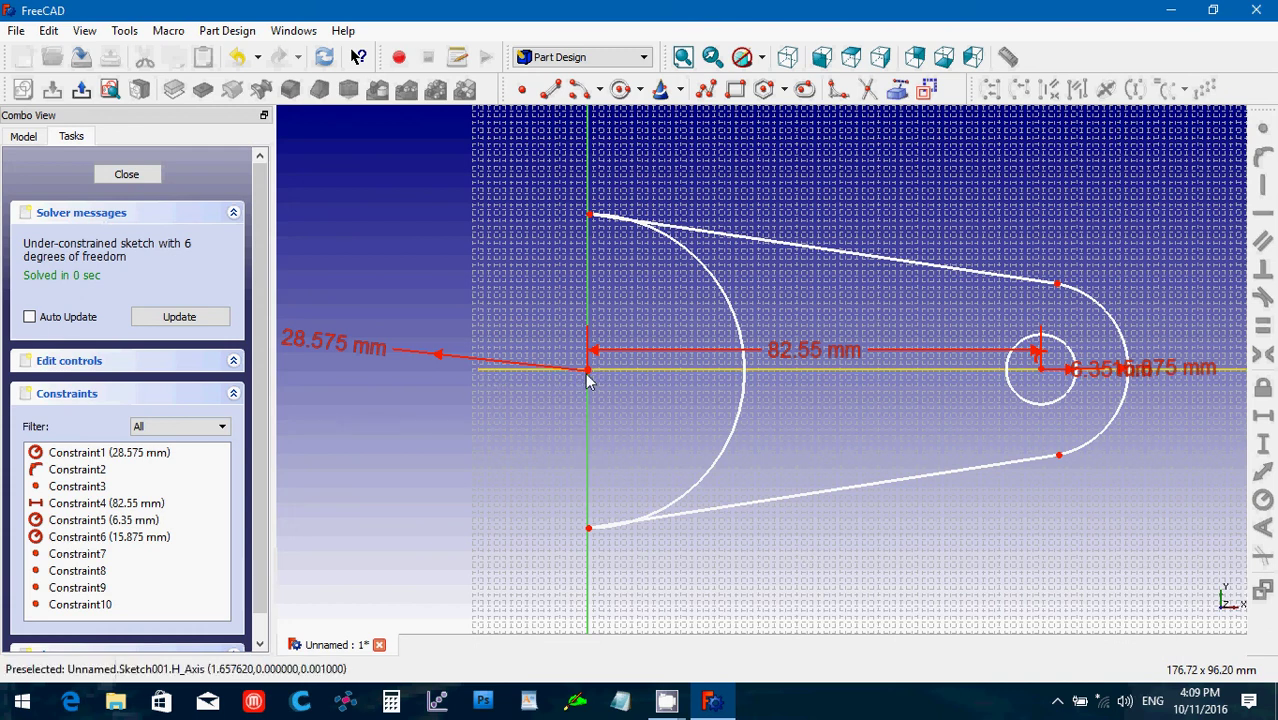
{"action": "left_click_drag", "start_coordinate": [588, 371], "coordinate": [566, 376]}
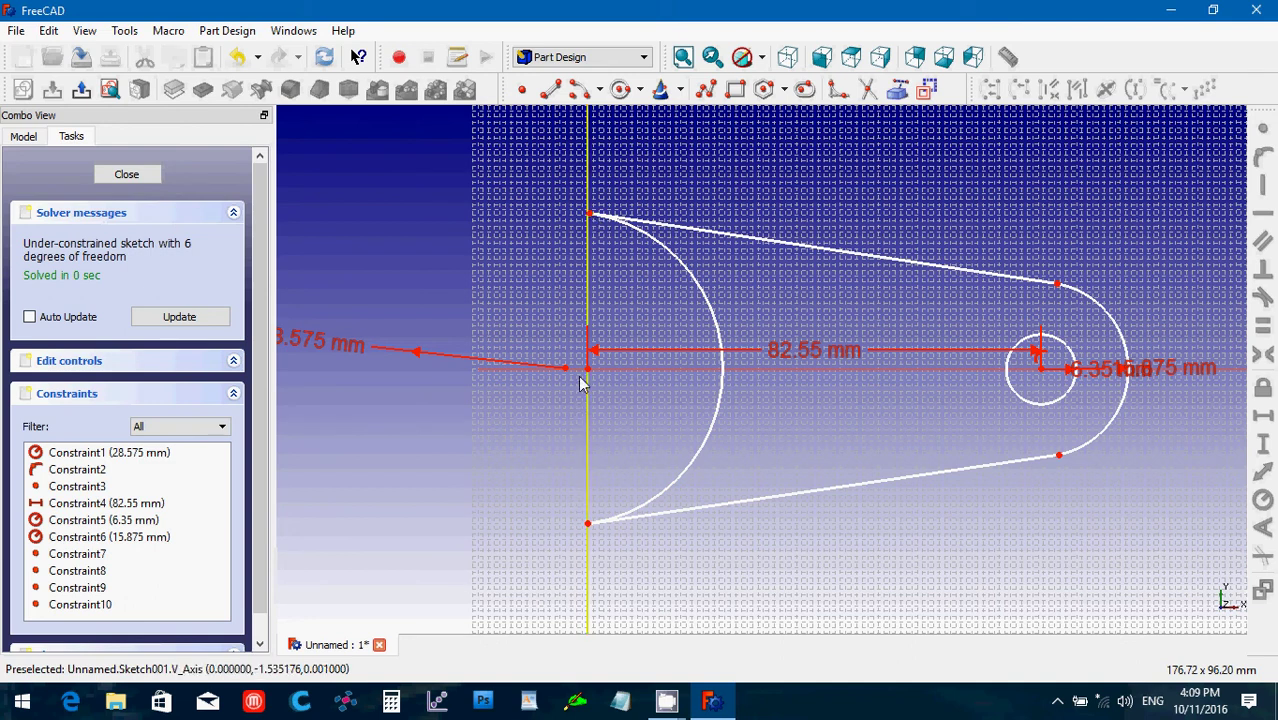
{"action": "left_click_drag", "start_coordinate": [566, 373], "coordinate": [557, 370]}
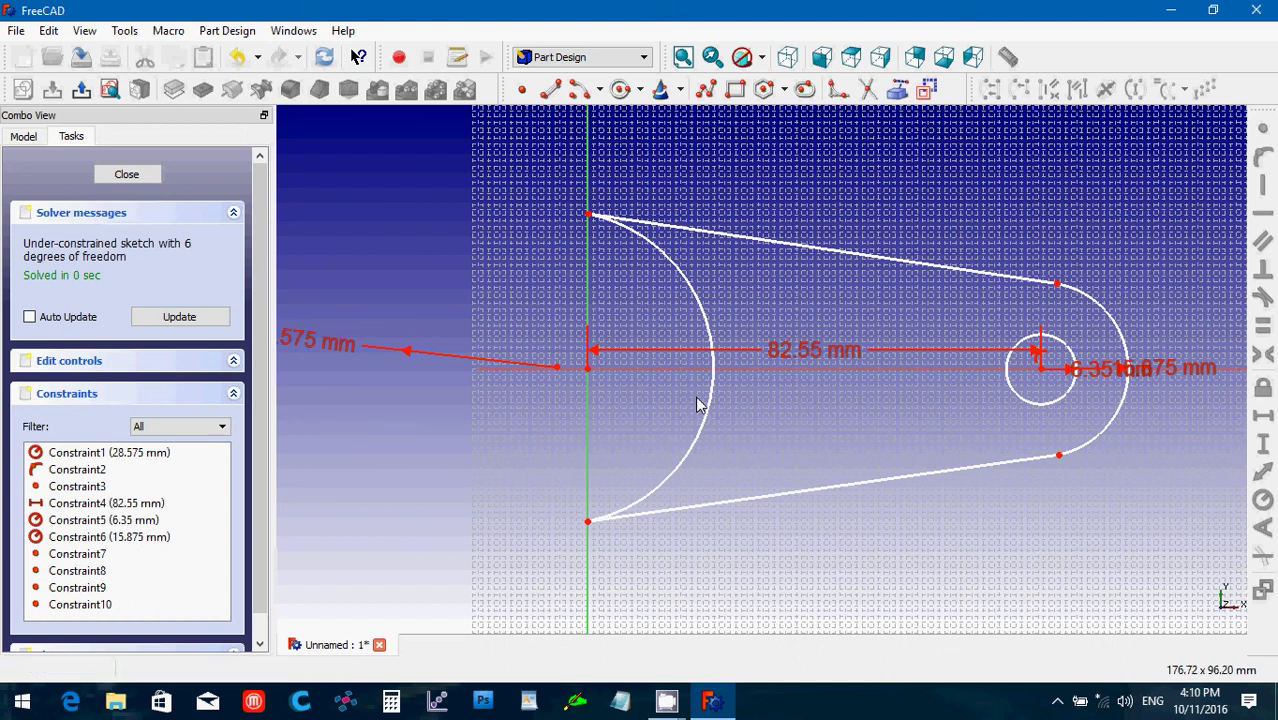
- Close the arm sketch and make both the sketch and the hub pad visible
{"action": "left_click", "coordinate": [122, 178]}
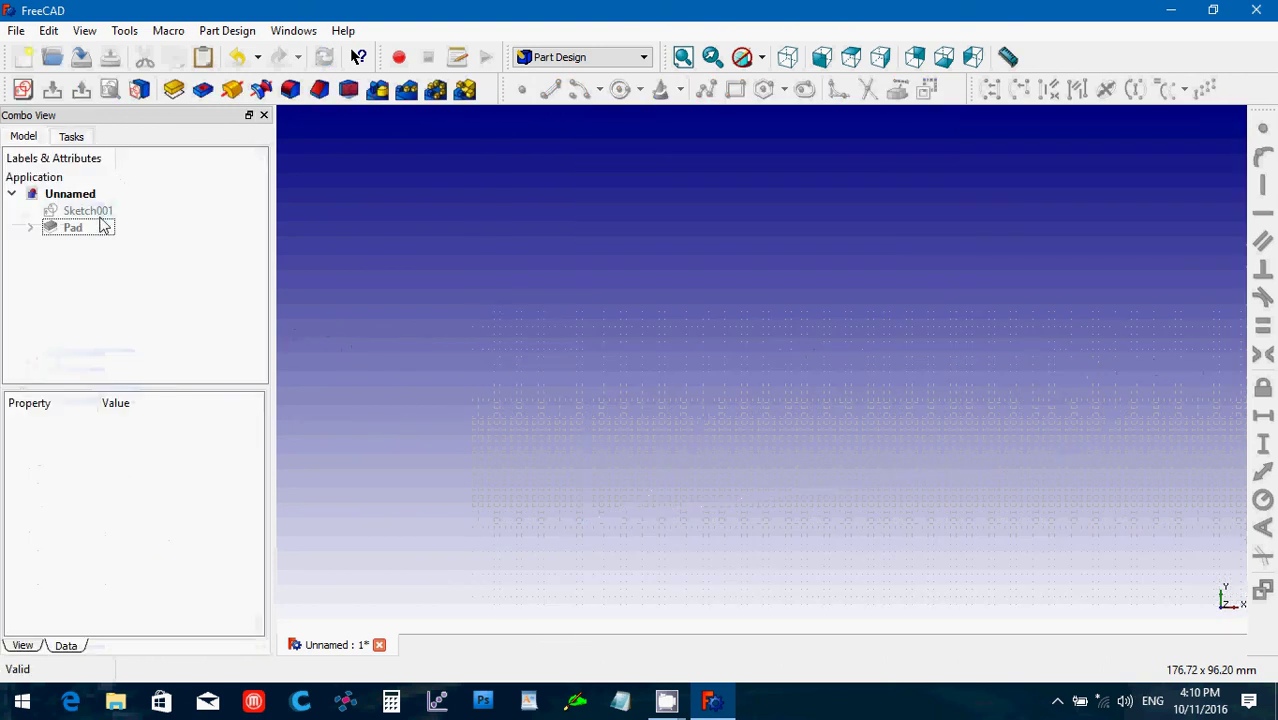
{"action": "left_click", "coordinate": [91, 213]}
{"action": "key", "text": "space"}
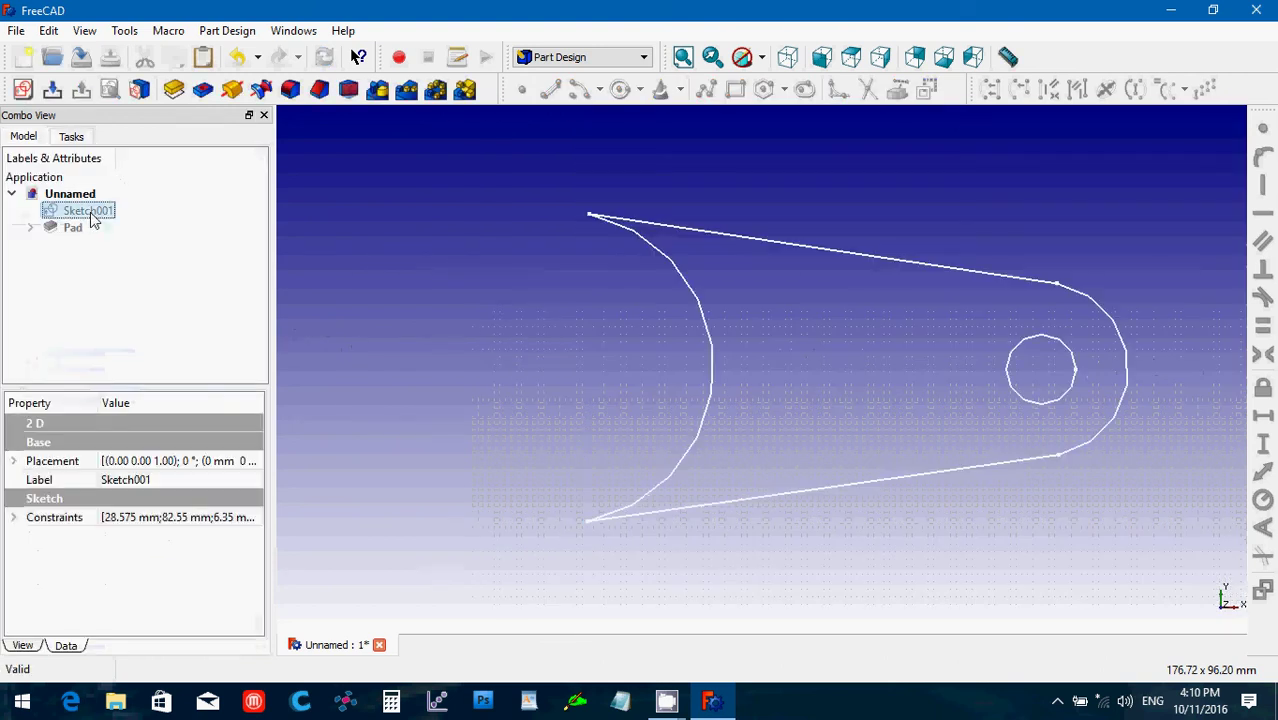
{"action": "left_click", "coordinate": [70, 229]}
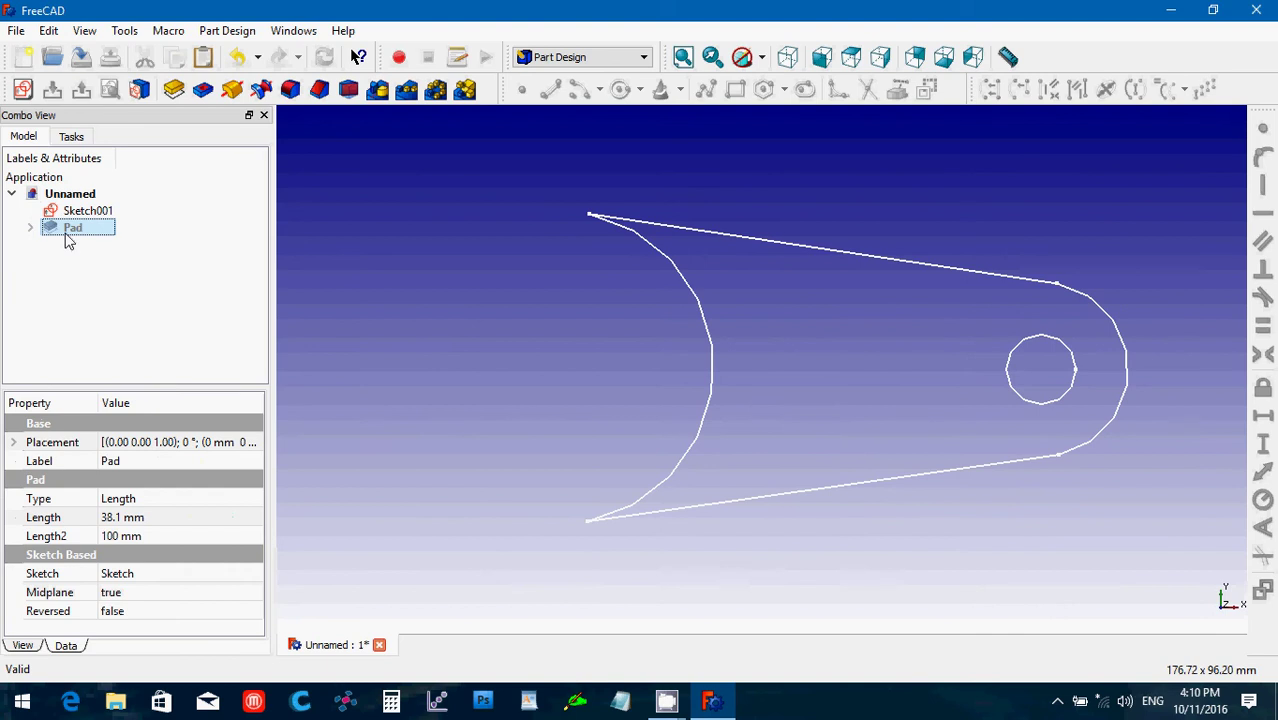
{"action": "key", "text": "space"}
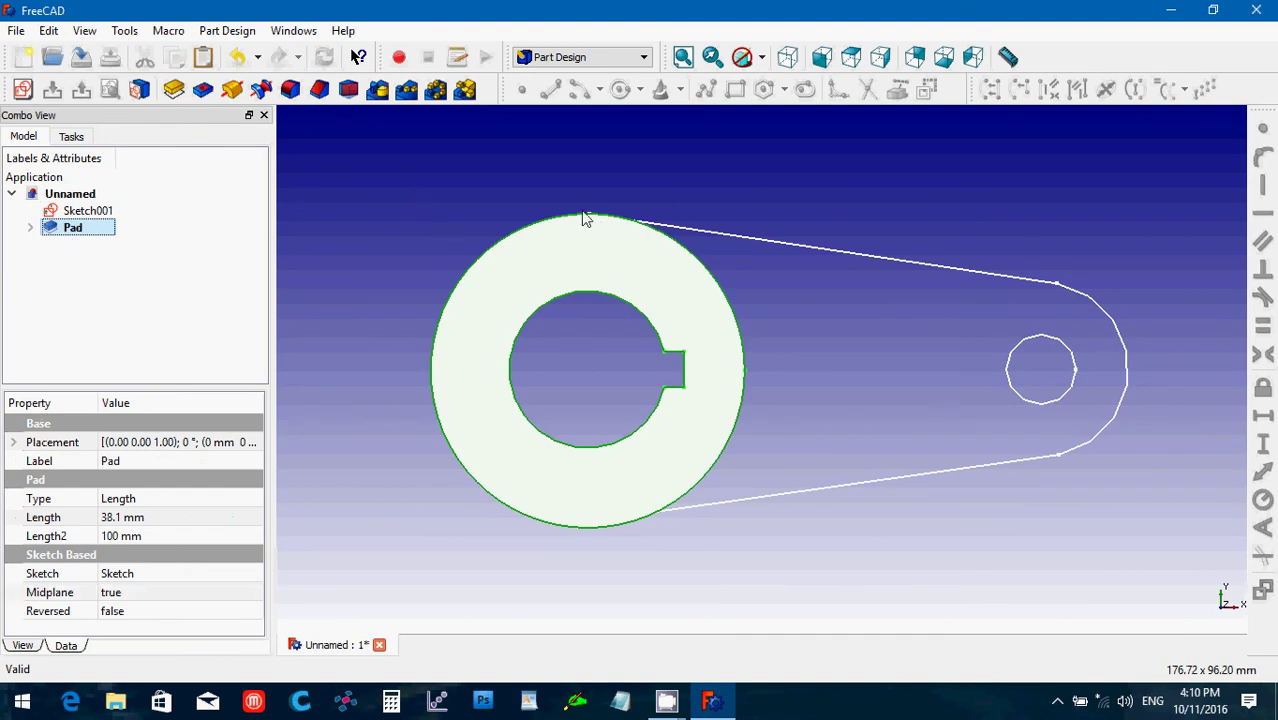
- Pad the arm sketch to a length of 12.7 mm, symmetric to the sketch plane
{"action": "left_click", "coordinate": [77, 212]}
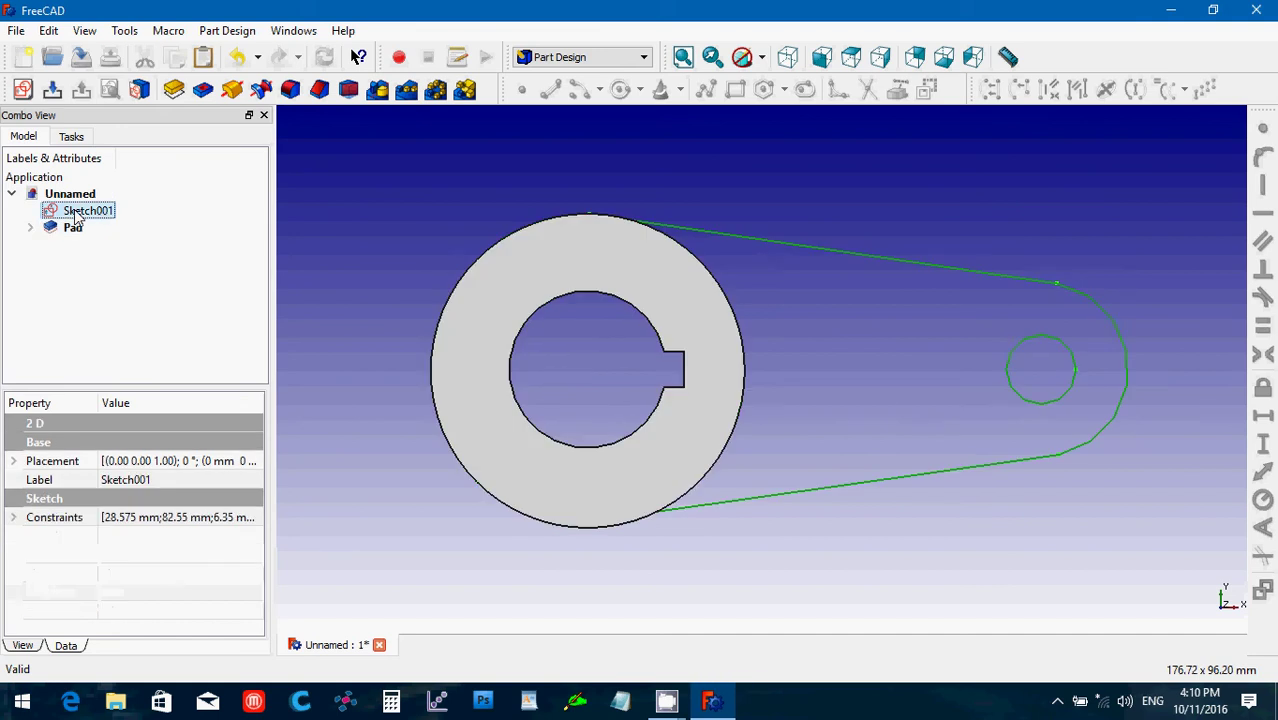
{"action": "left_click", "coordinate": [175, 91]}
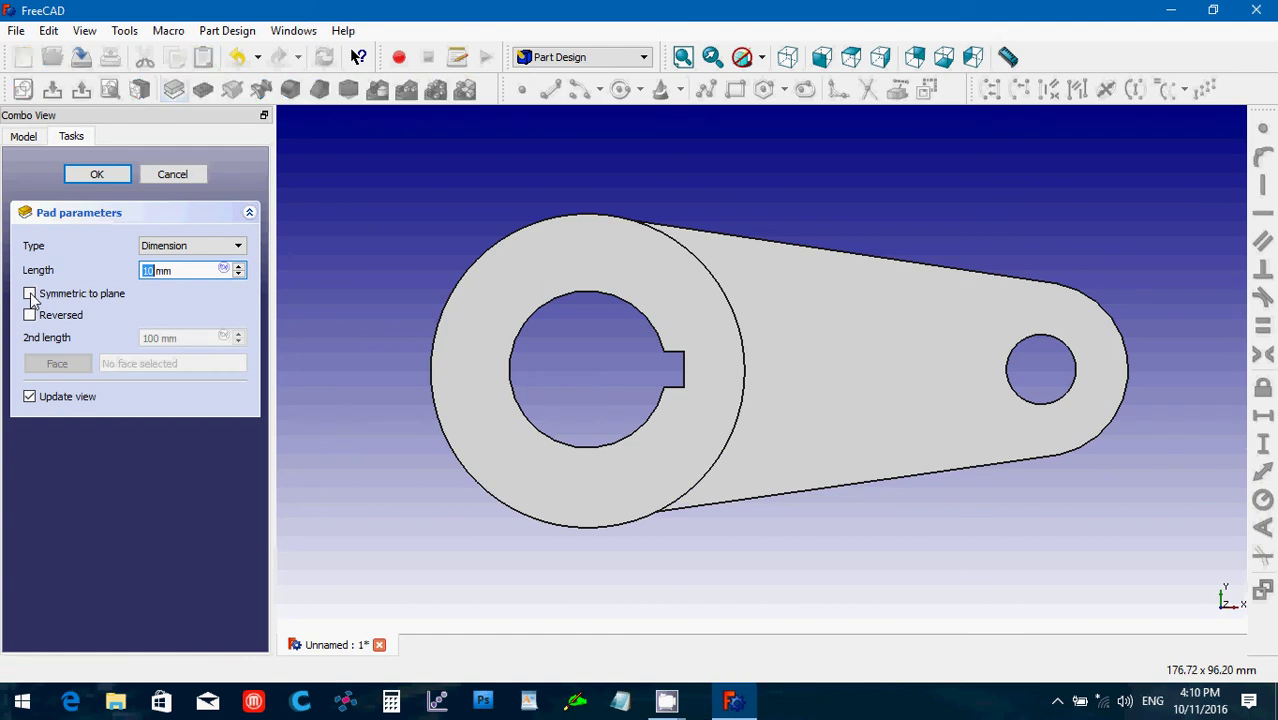
{"action": "left_click", "coordinate": [30, 294]}
{"action": "left_click_drag", "start_coordinate": [197, 270], "coordinate": [120, 266]}
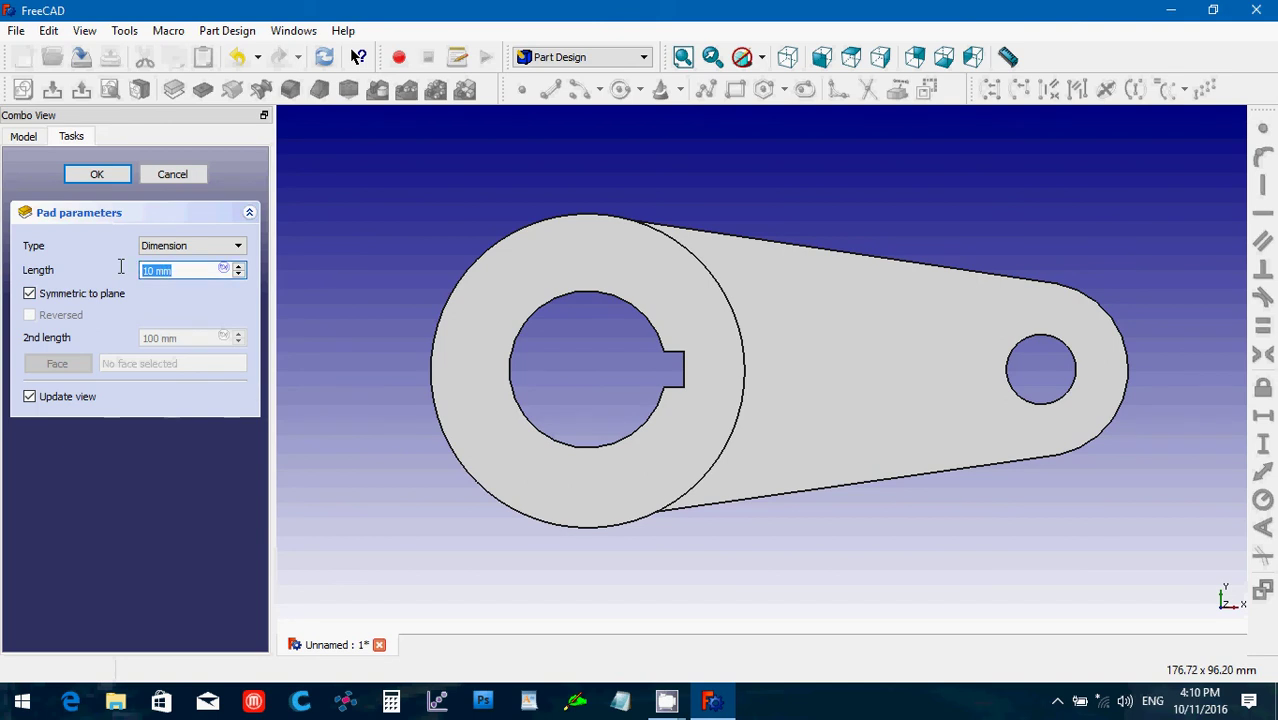
{"action": "type", "text": "12.7"}
{"action": "key", "text": "Return"}
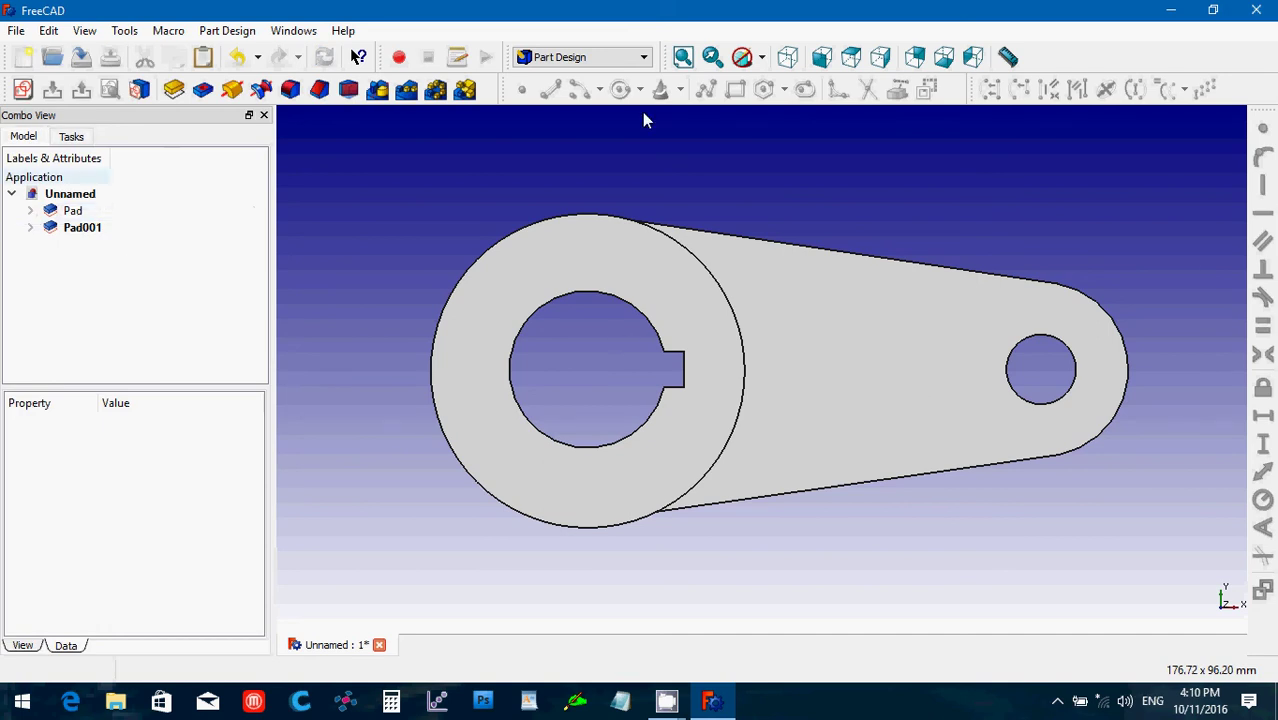
- Start a new sketch on the upper face of the arm
{"action": "left_click", "coordinate": [789, 59]}
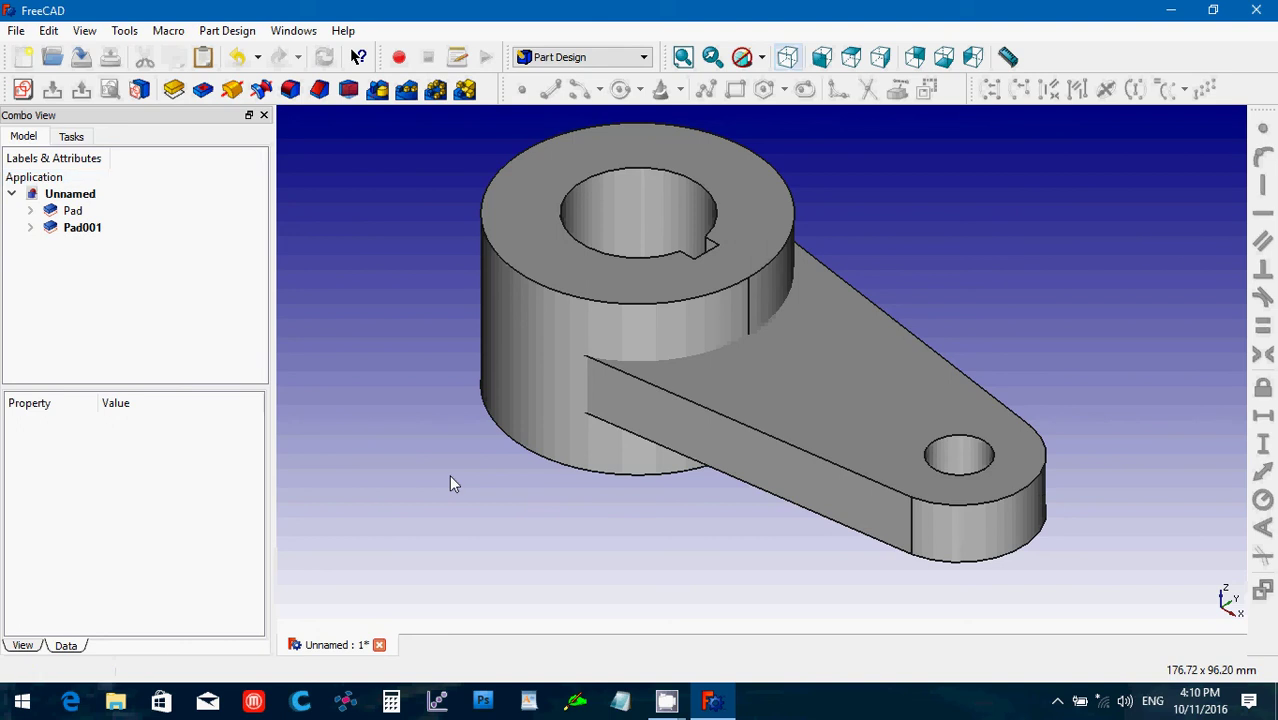
{"action": "left_click", "coordinate": [805, 379]}
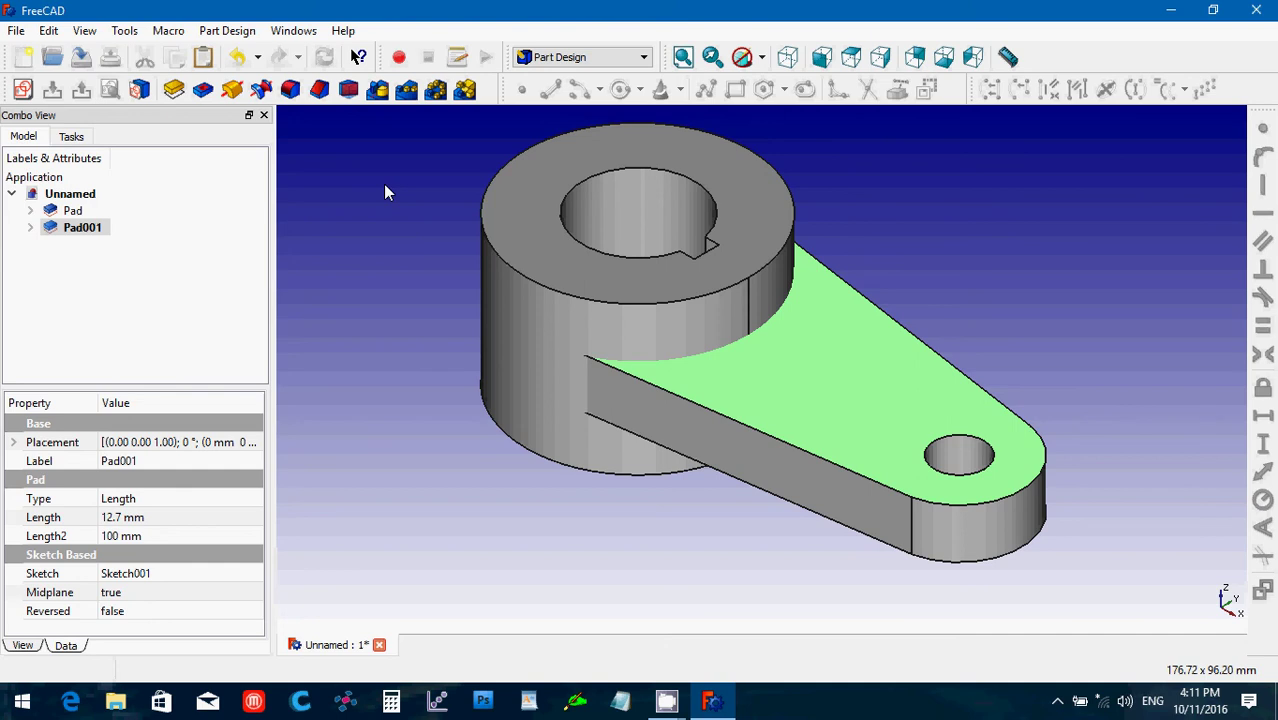
{"action": "left_click", "coordinate": [23, 90]}
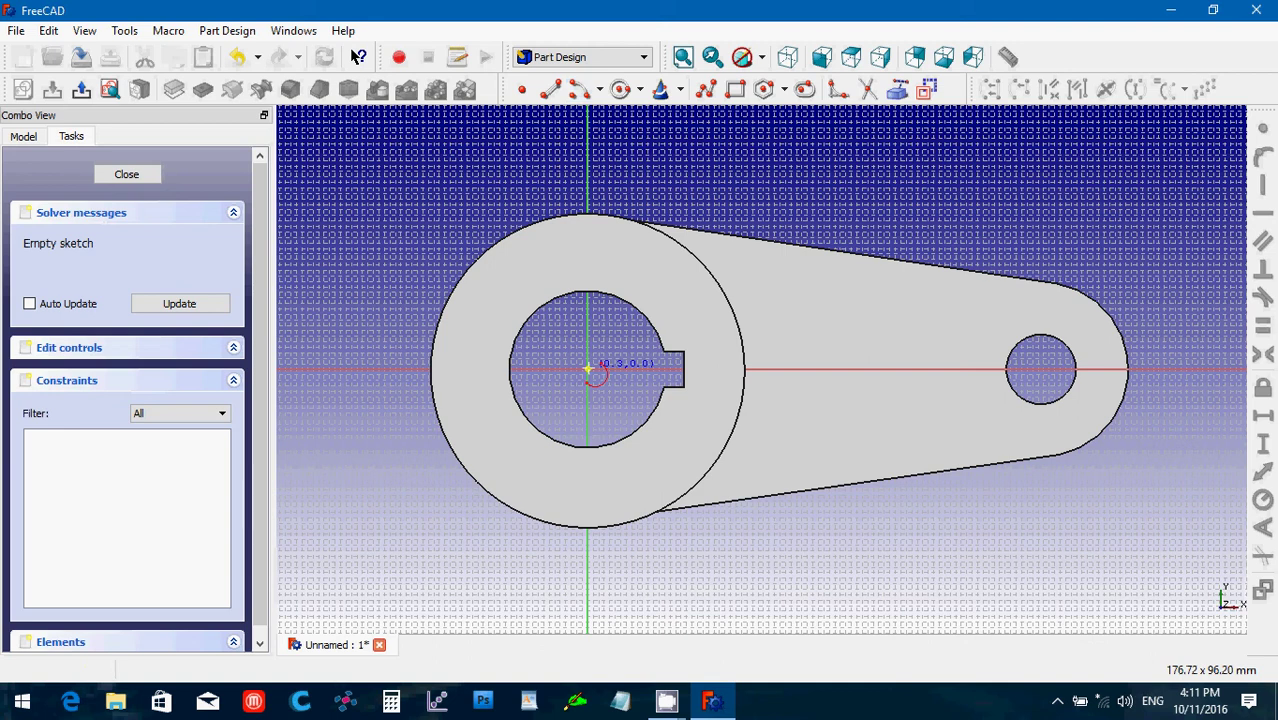
- Draw an arc of about 35 mm radius centred on the hub and one of about 13.4 mm radius centred on the small hole, facing each other
{"action": "left_click", "coordinate": [590, 370]}
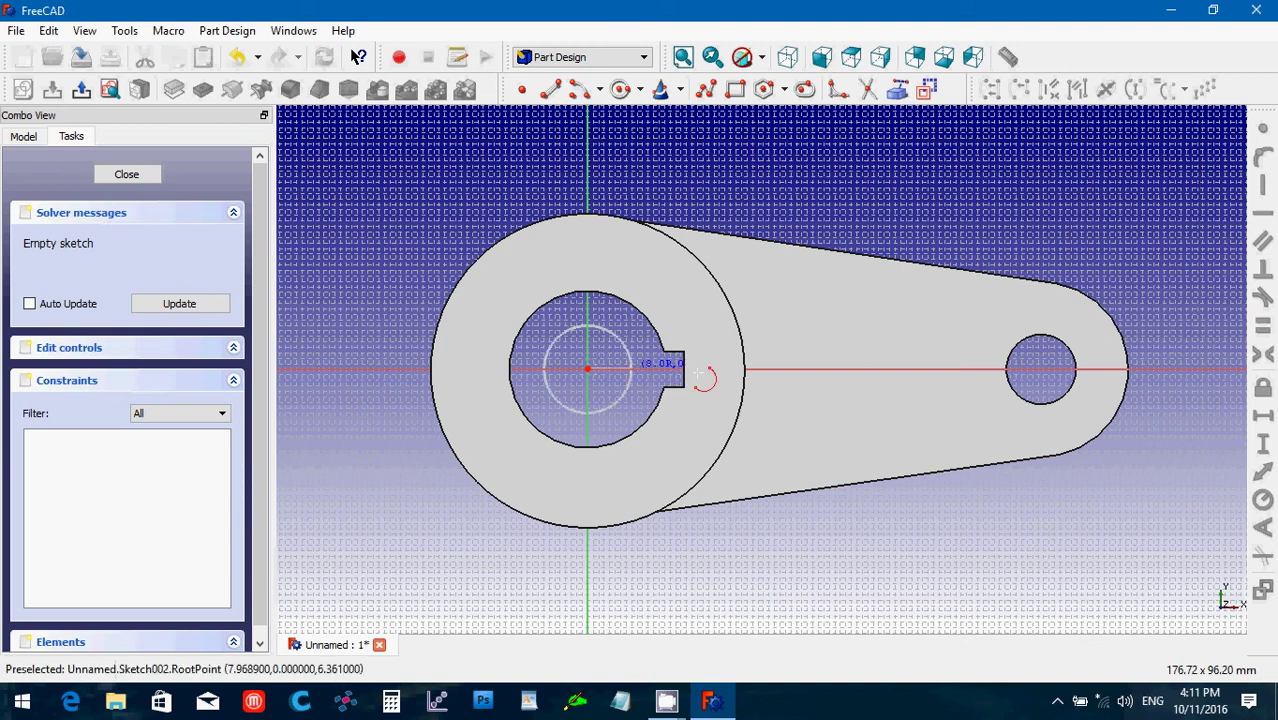
{"action": "left_click", "coordinate": [760, 282]}
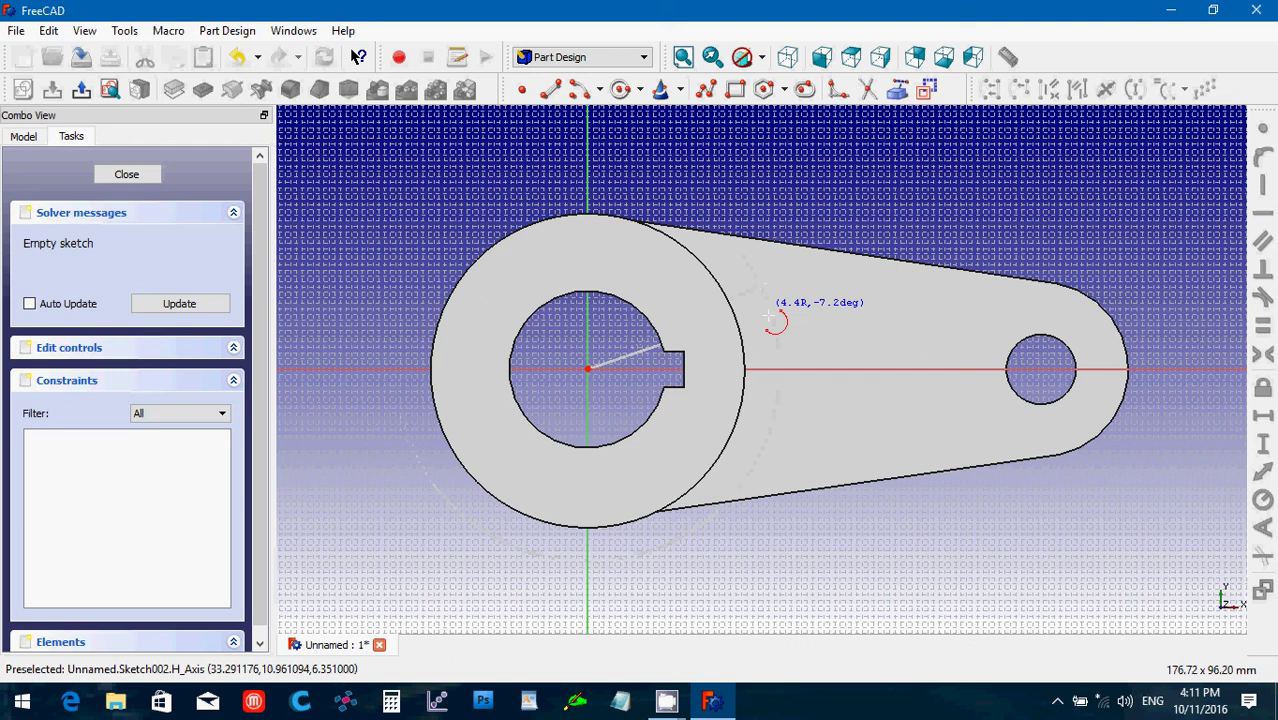
{"action": "left_click", "coordinate": [755, 462]}
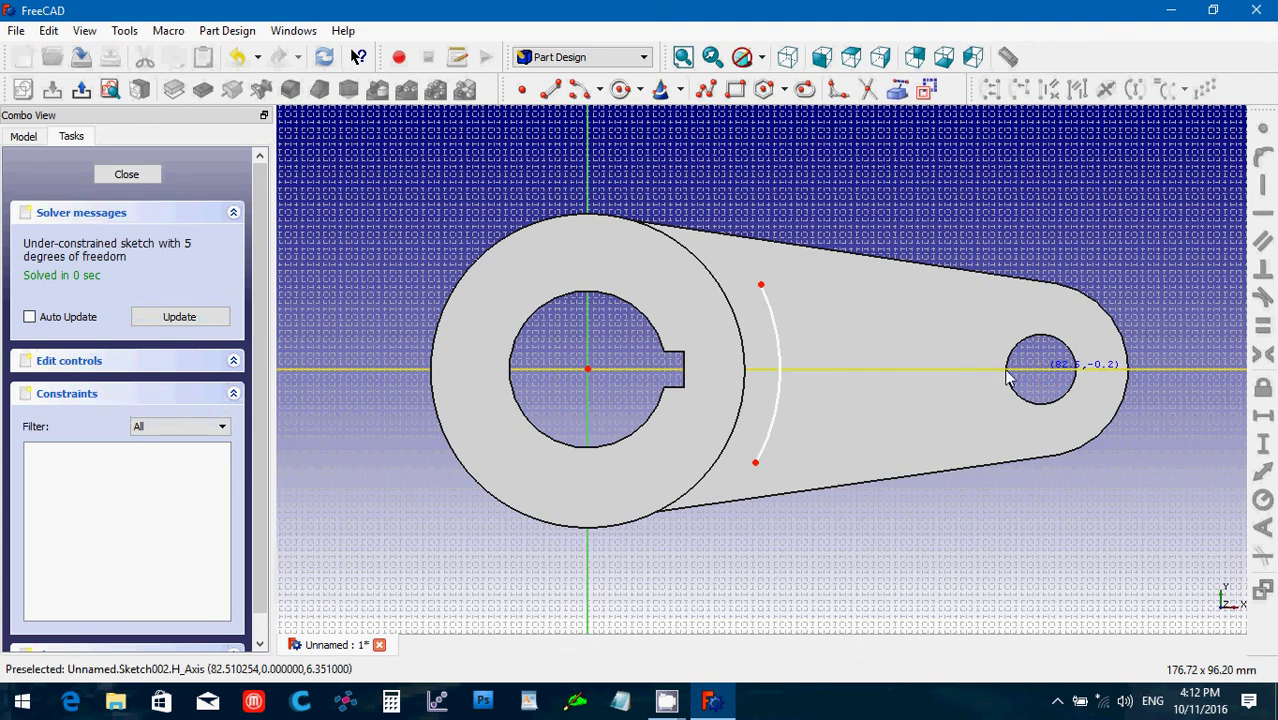
{"action": "left_click", "coordinate": [1040, 369]}
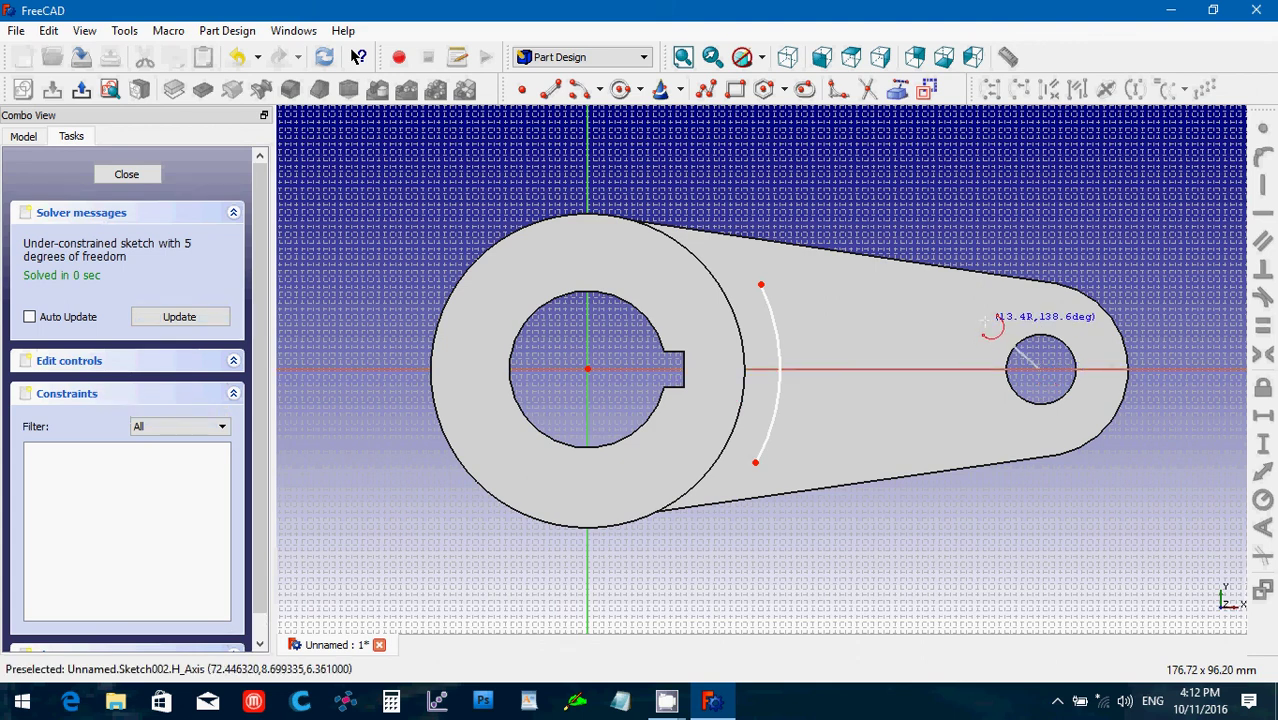
{"action": "left_click", "coordinate": [988, 423]}
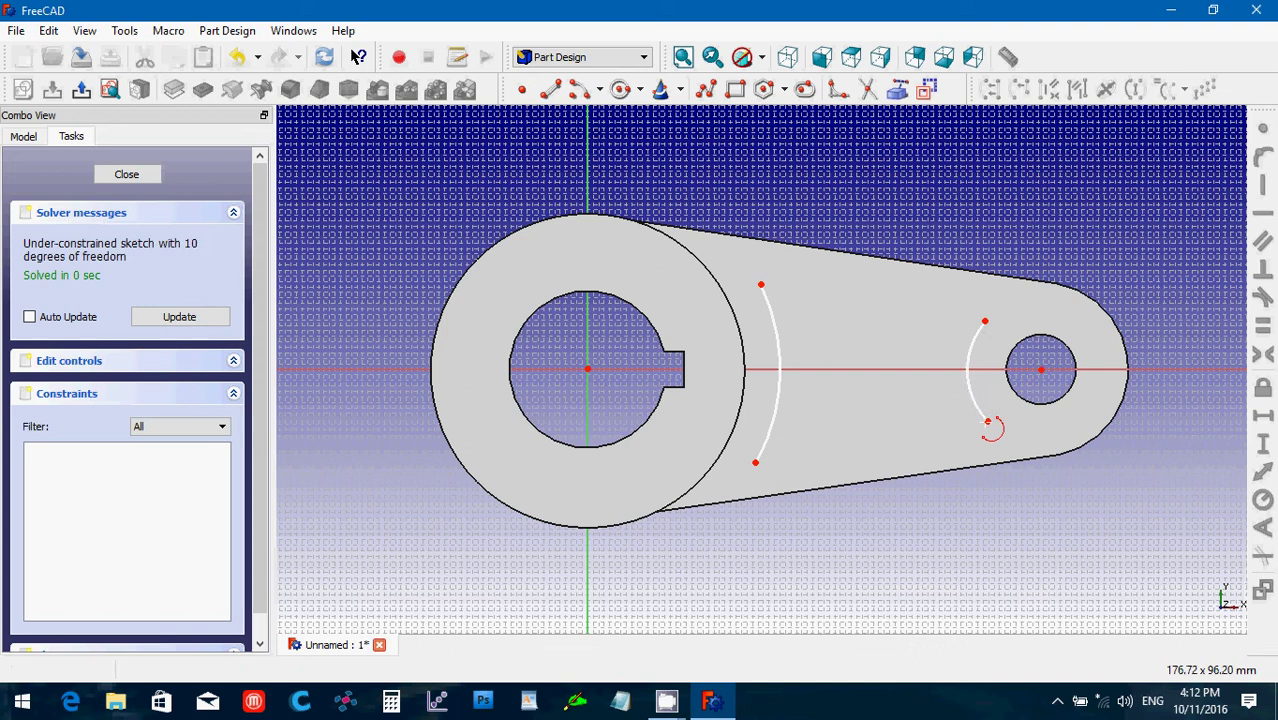
{"action": "key", "text": "Escape"}
- Draw two separate lines between the arcs, near the arm's upper and lower edges and following their slopes, leaving small gaps at the arc ends
{"action": "left_click", "coordinate": [549, 92]}
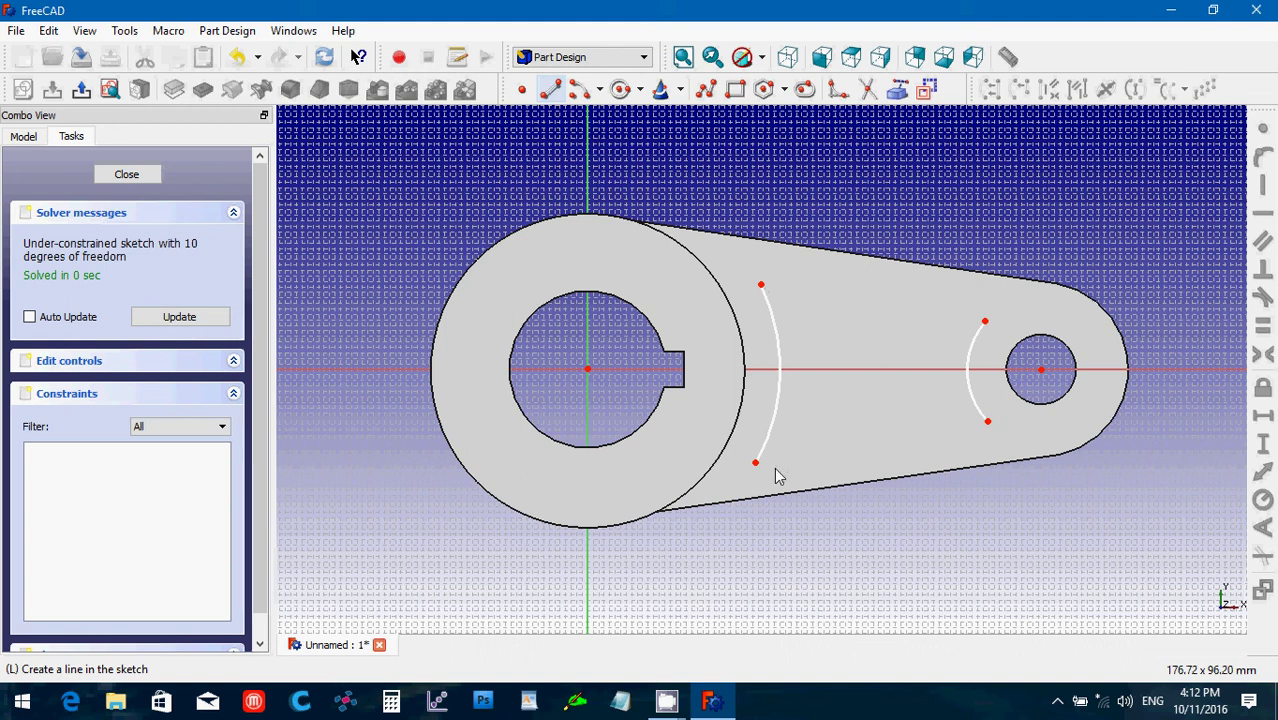
{"action": "left_click", "coordinate": [552, 92]}
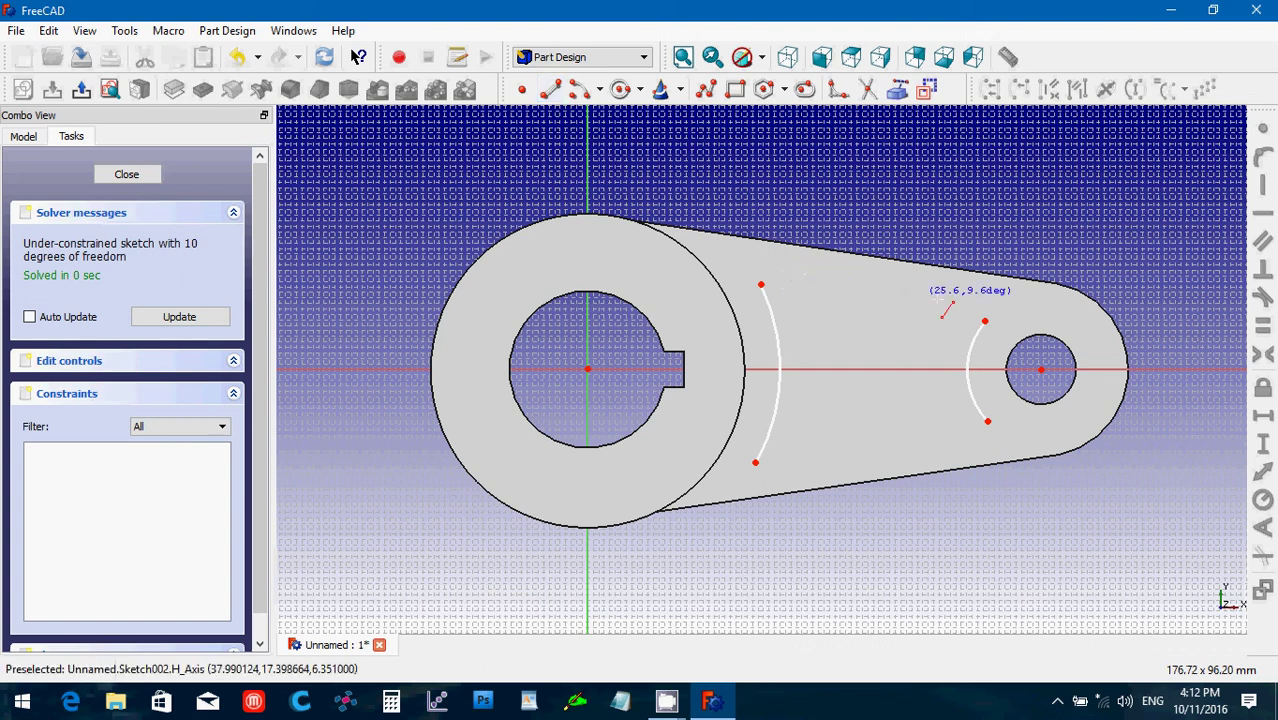
{"action": "left_click", "coordinate": [966, 303]}
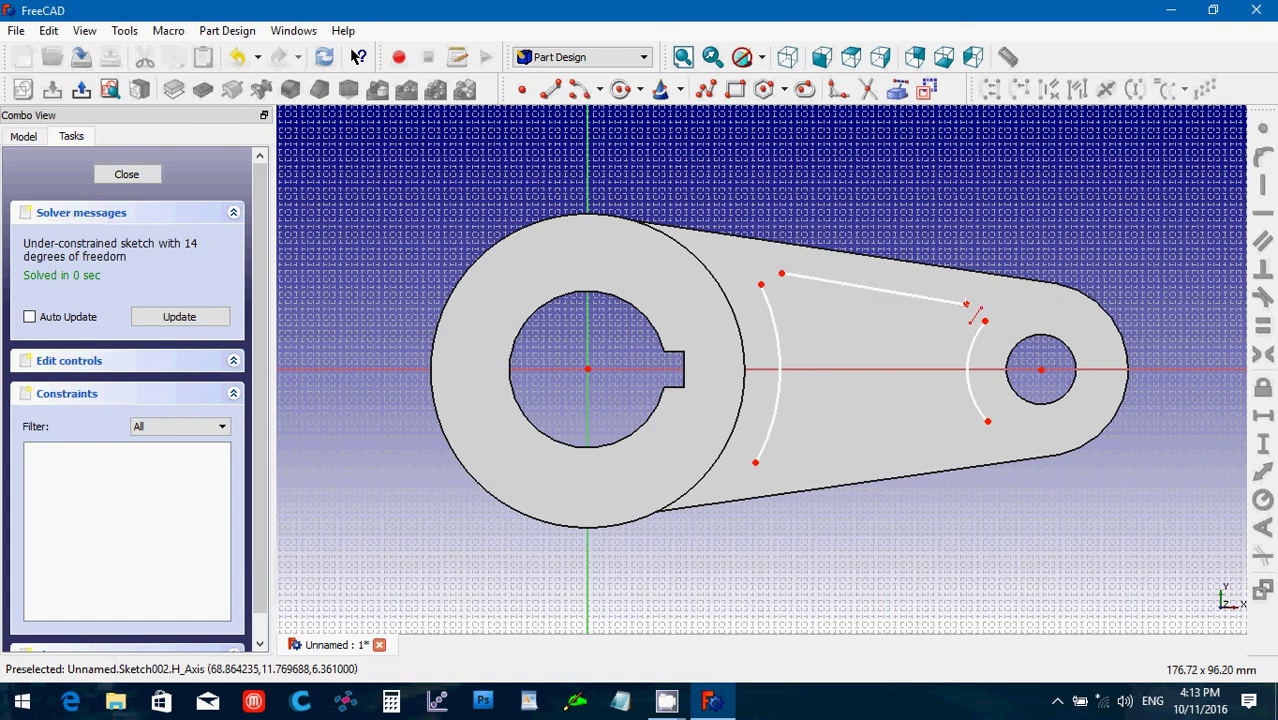
{"action": "left_click", "coordinate": [776, 480]}
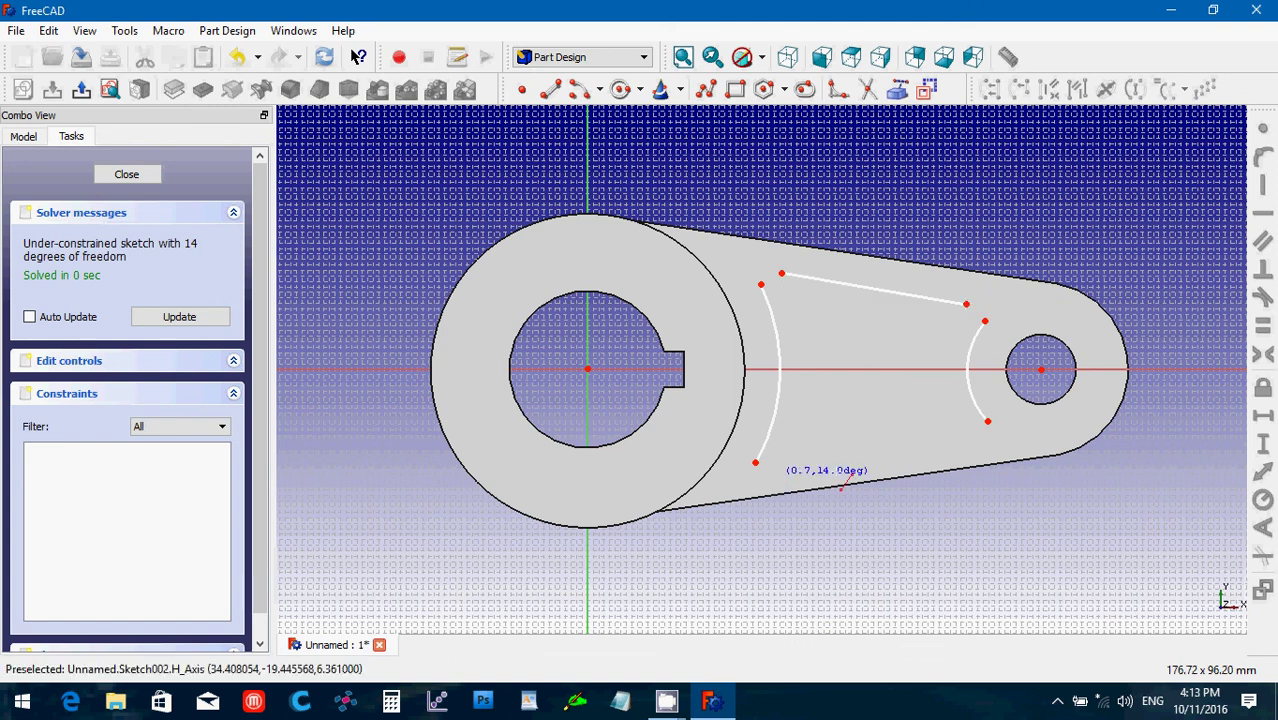
{"action": "left_click", "coordinate": [976, 442]}
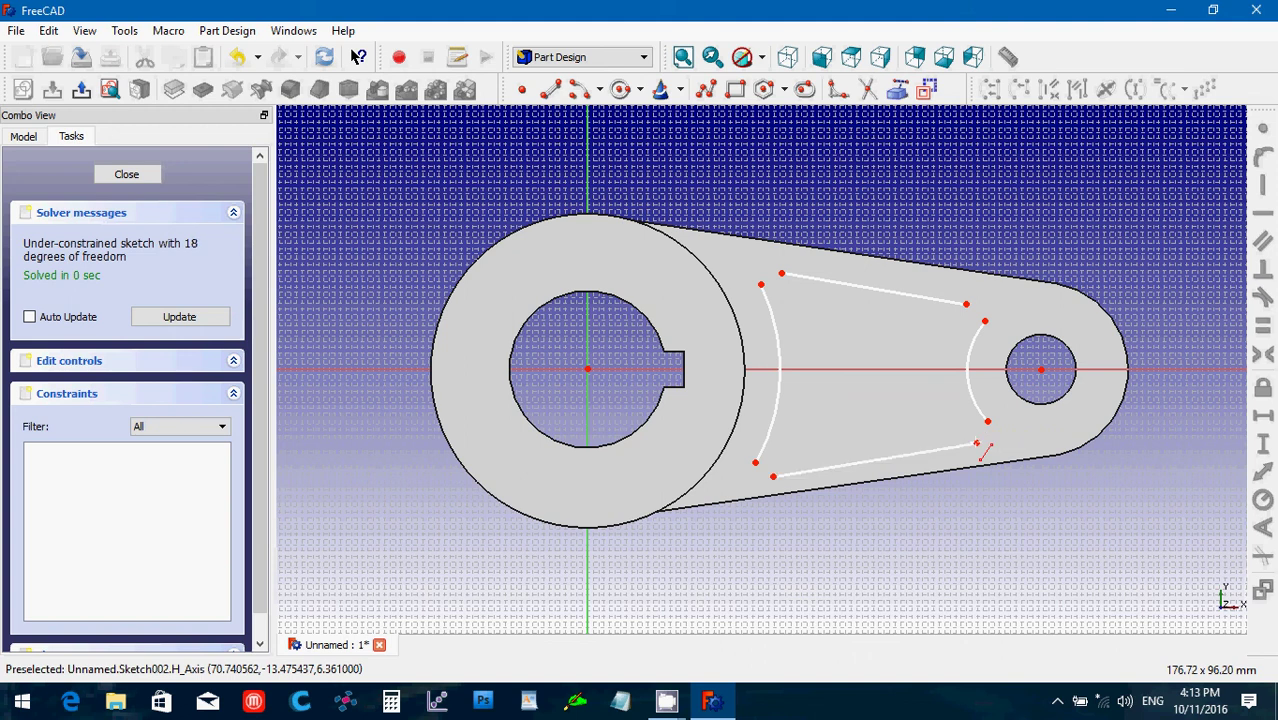
{"action": "right_click", "coordinate": [977, 444]}
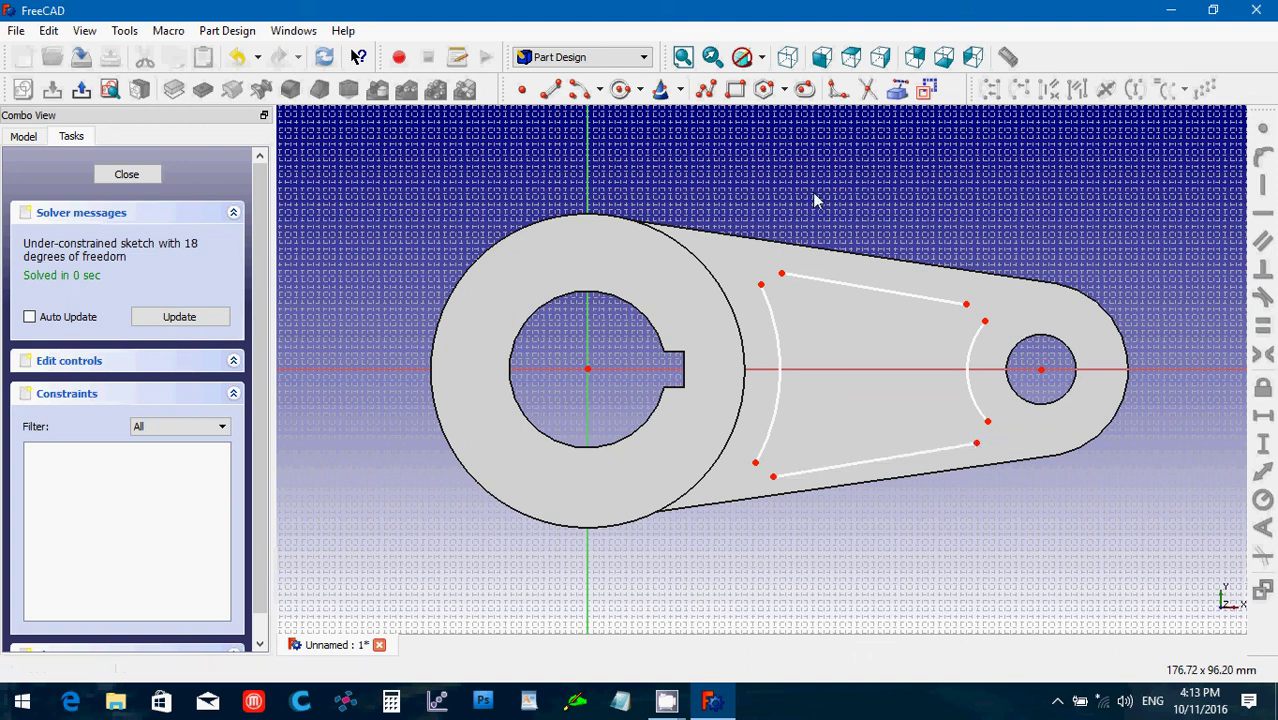
{"action": "left_click", "coordinate": [600, 92]}
{"action": "left_click", "coordinate": [605, 134]}
{"action": "left_click", "coordinate": [770, 311]}
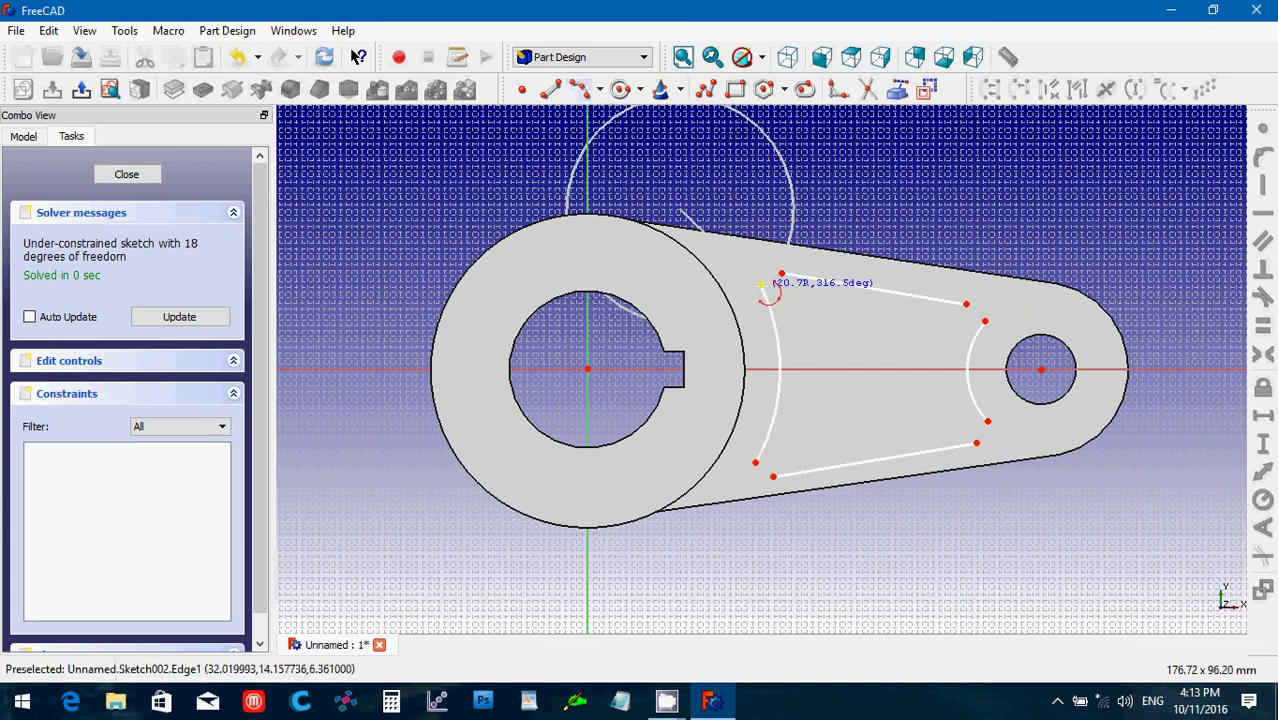
{"action": "right_click", "coordinate": [750, 255]}
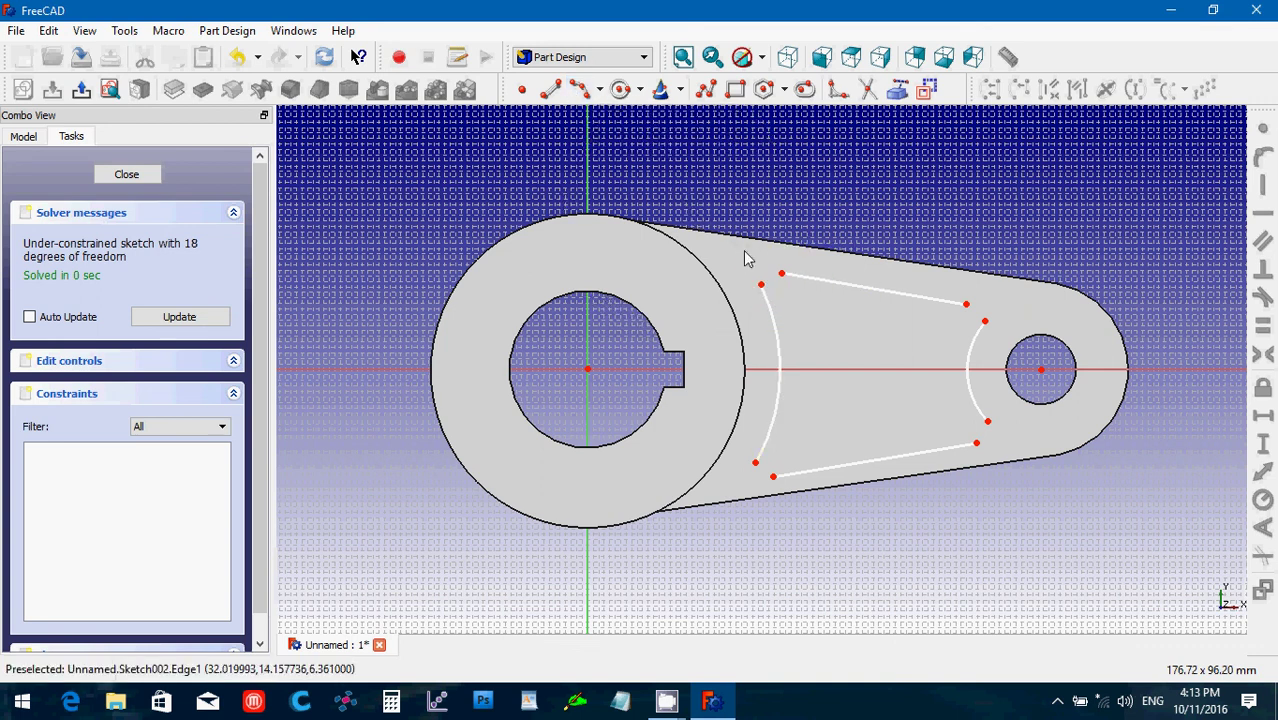
- Draw small three-point arcs across the two upper corner gaps, about 2.2 mm radius near the hub and 3.1 mm near the small hole
{"action": "left_click", "coordinate": [588, 100]}
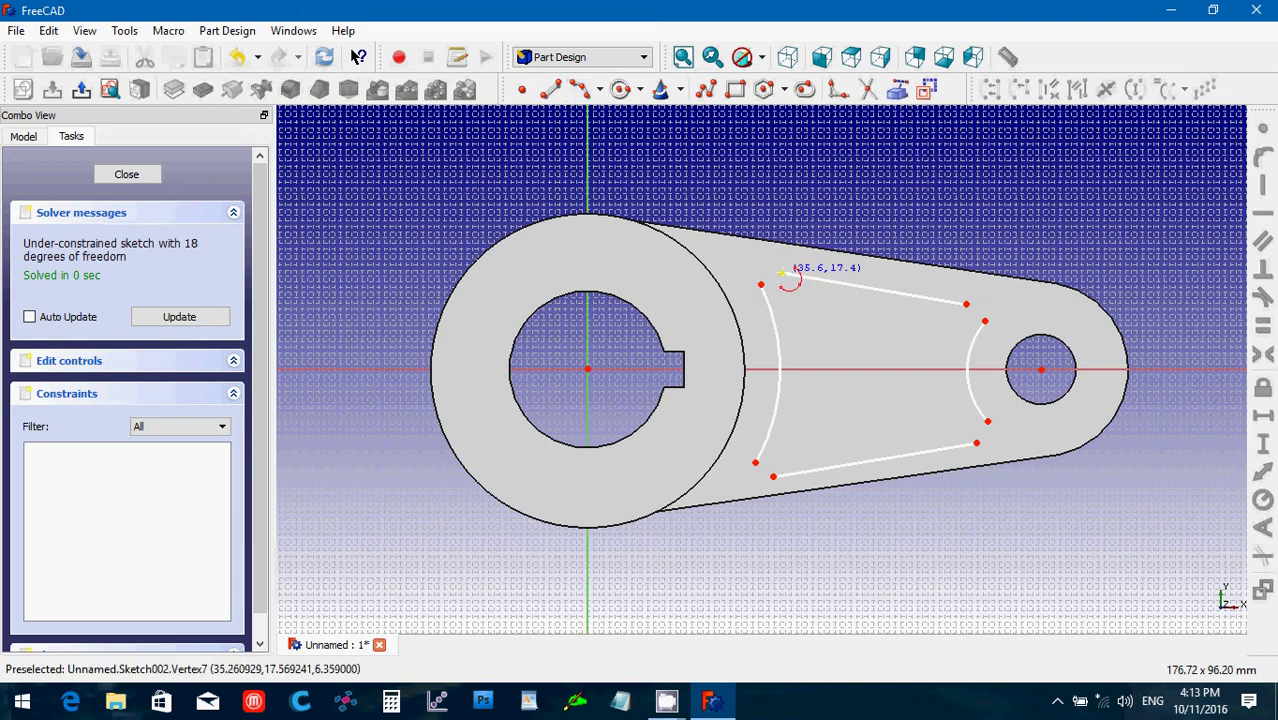
{"action": "left_click", "coordinate": [781, 272]}
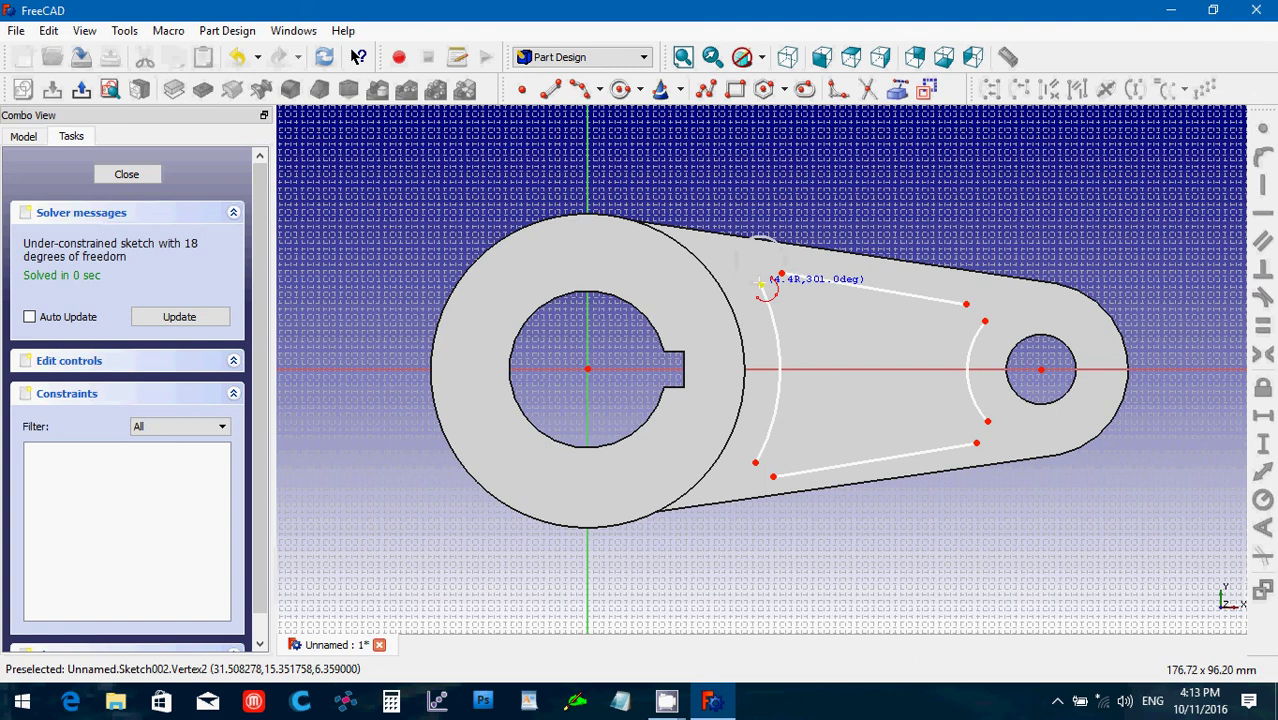
{"action": "left_click", "coordinate": [761, 285]}
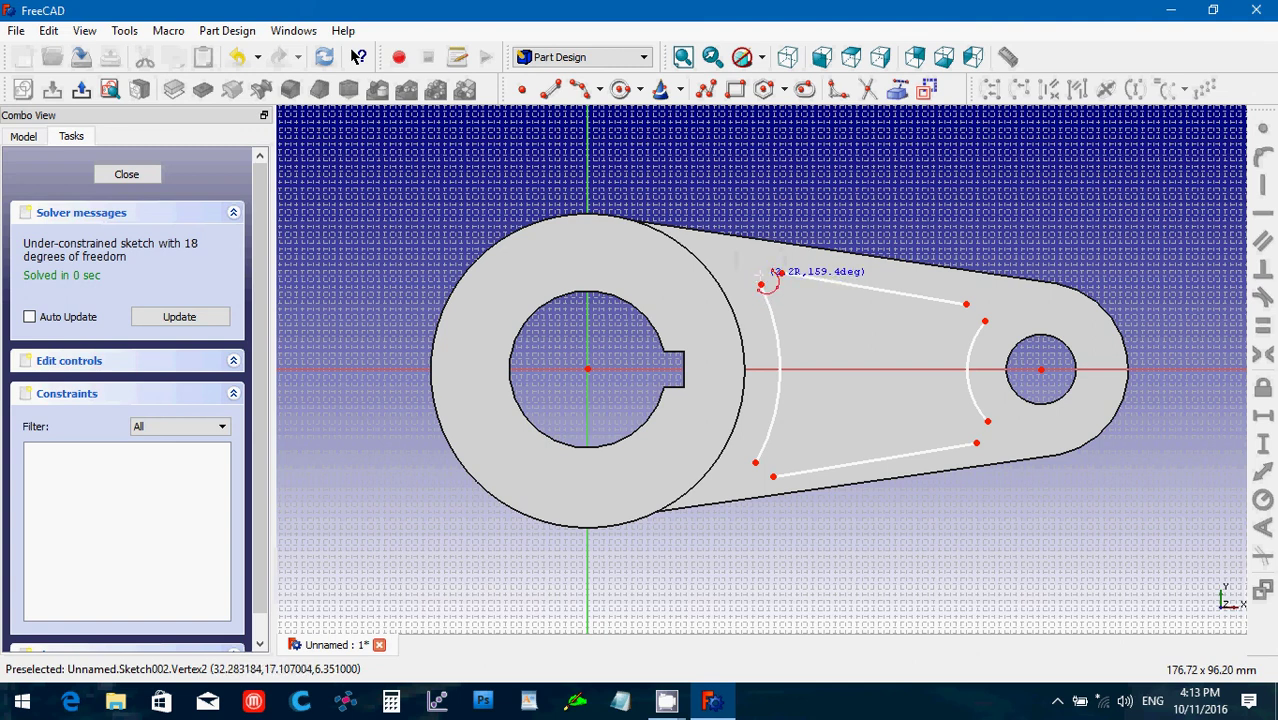
{"action": "left_click", "coordinate": [760, 273]}
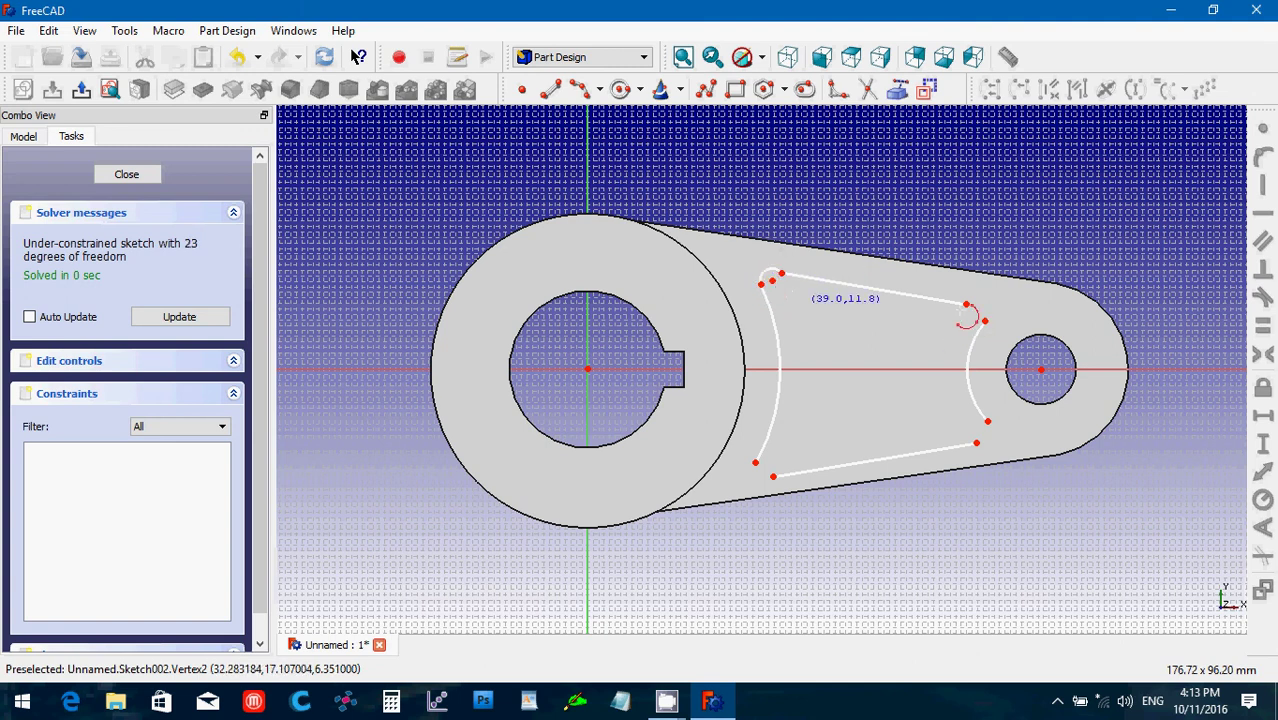
{"action": "left_click", "coordinate": [976, 310]}
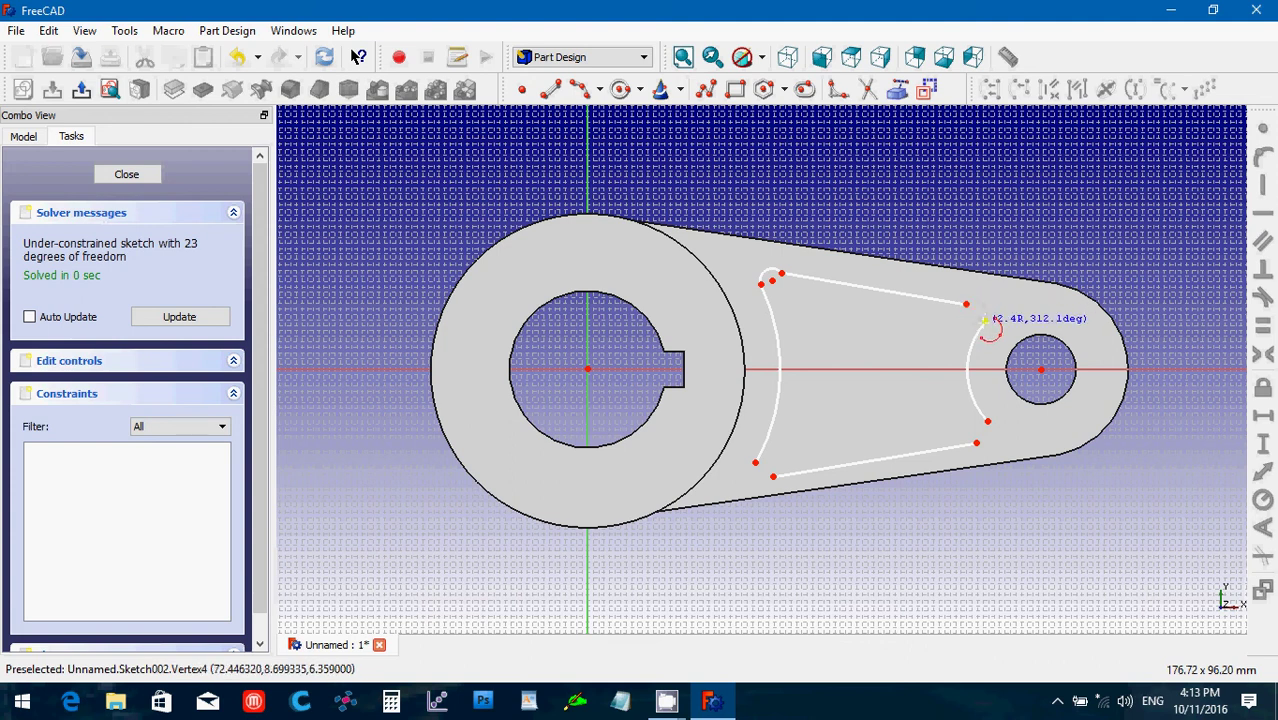
{"action": "left_click", "coordinate": [985, 319]}
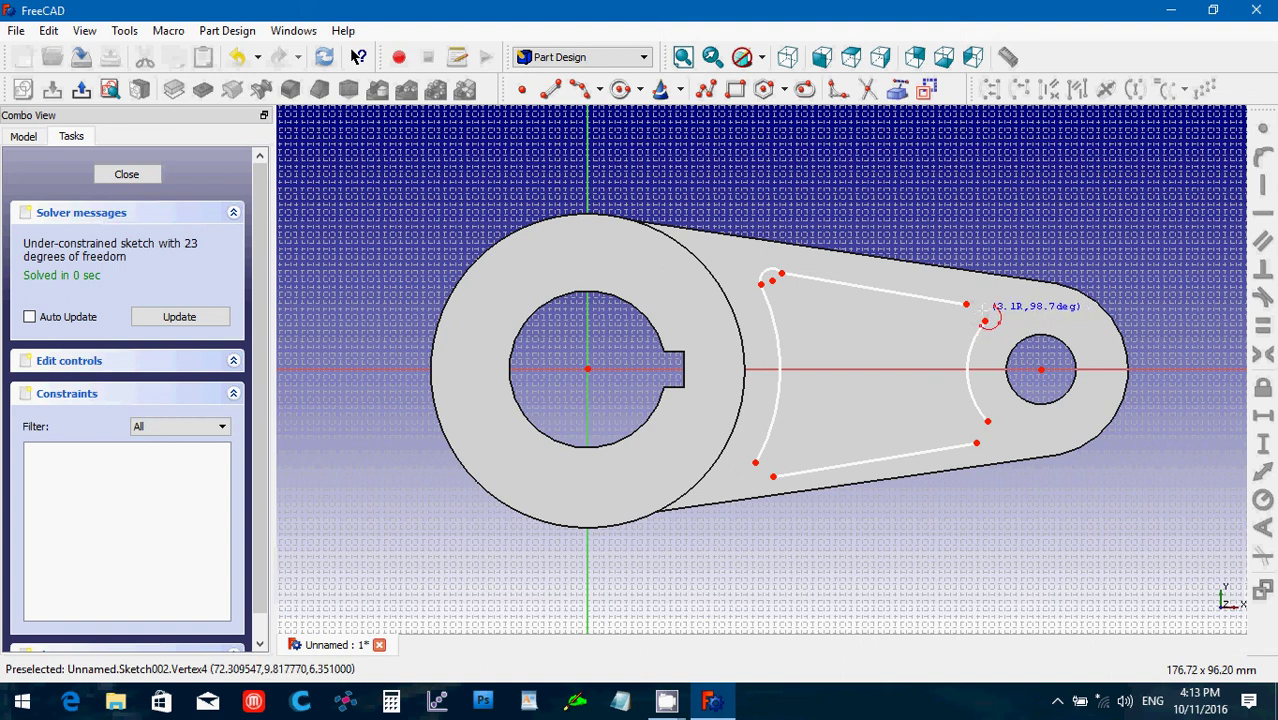
{"action": "left_click", "coordinate": [985, 319]}
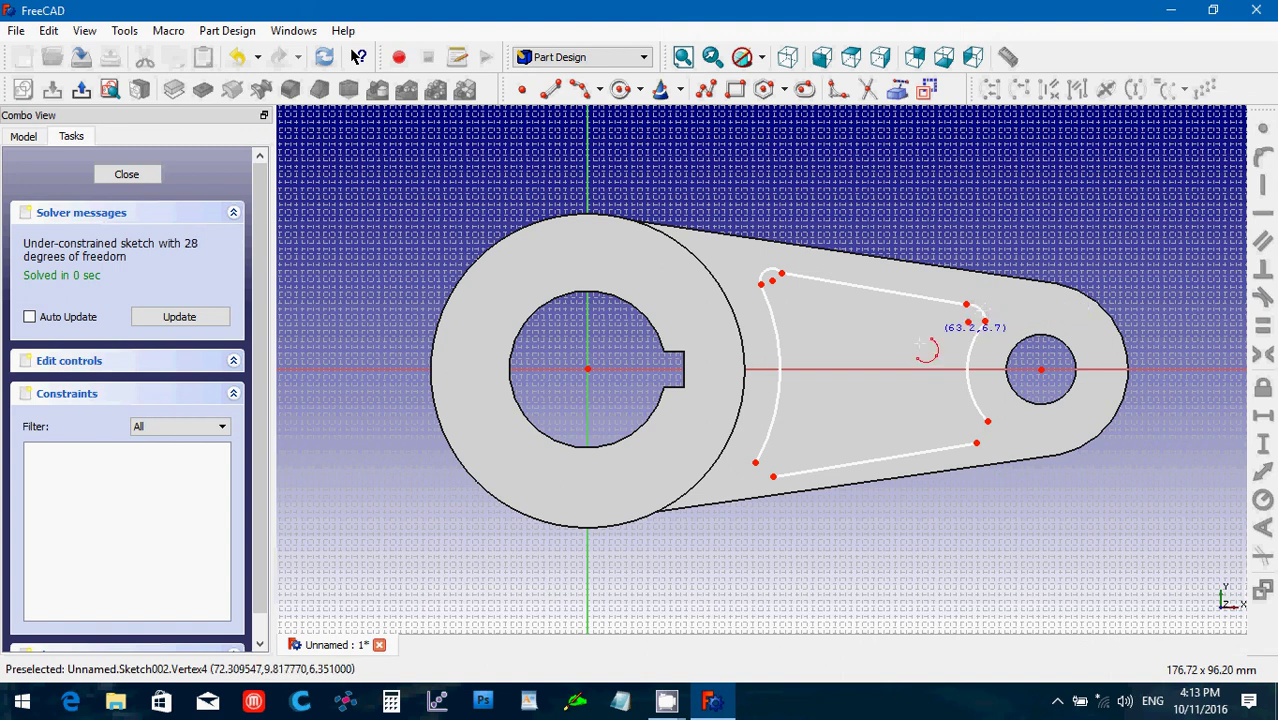
- Draw small three-point arcs across the two lower corner gaps, about 1.8 mm radius near the hub and 2.3 mm near the small hole
{"action": "left_click", "coordinate": [764, 470]}
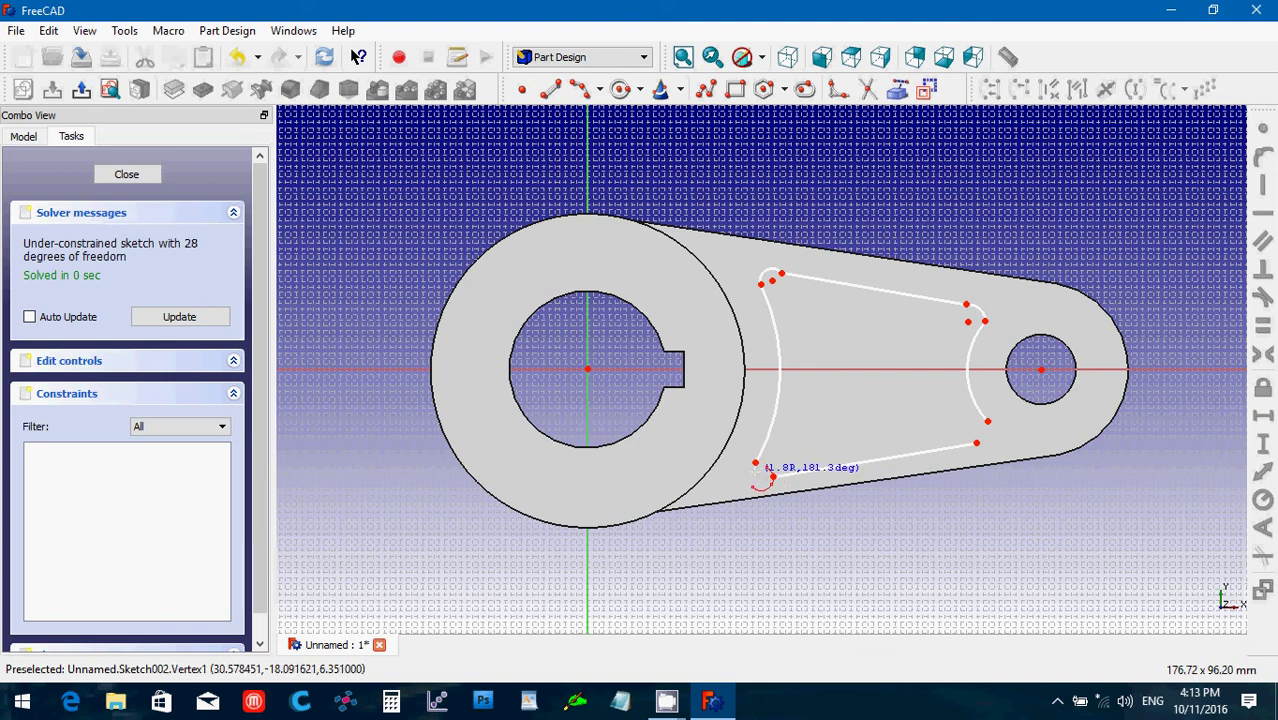
{"action": "left_click", "coordinate": [760, 481]}
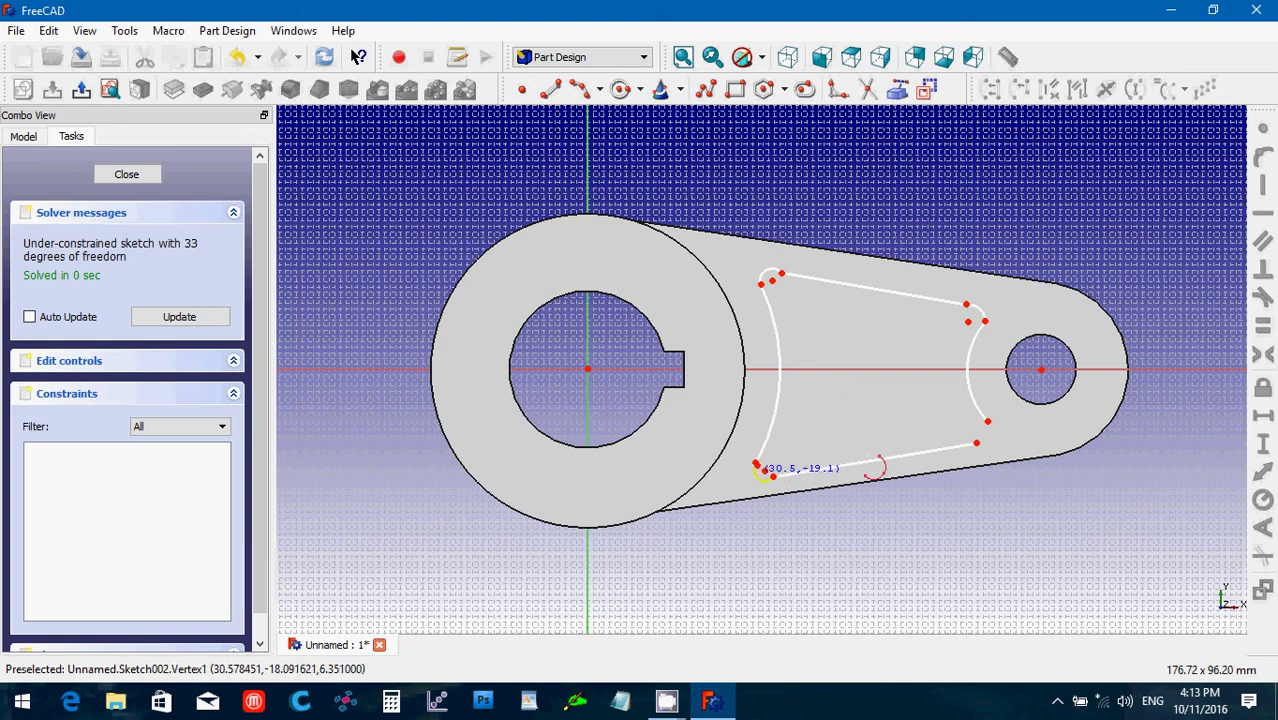
{"action": "left_click", "coordinate": [991, 430]}
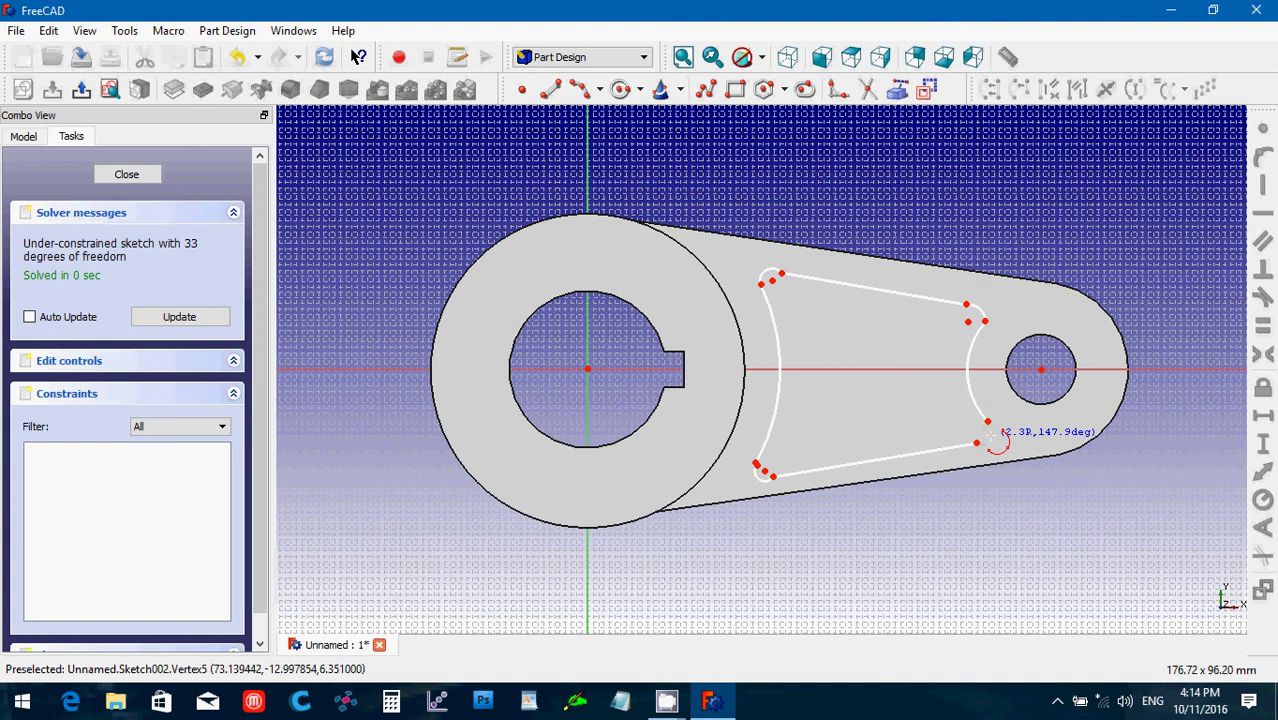
{"action": "left_click", "coordinate": [990, 432]}
{"action": "key", "text": "Escape"}
- Make the ends of the lower hub-side corner arc coincident with the large hub-side arc and the lower line
{"action": "scroll", "coordinate": [882, 468], "scroll_direction": "down", "scroll_amount": 2}
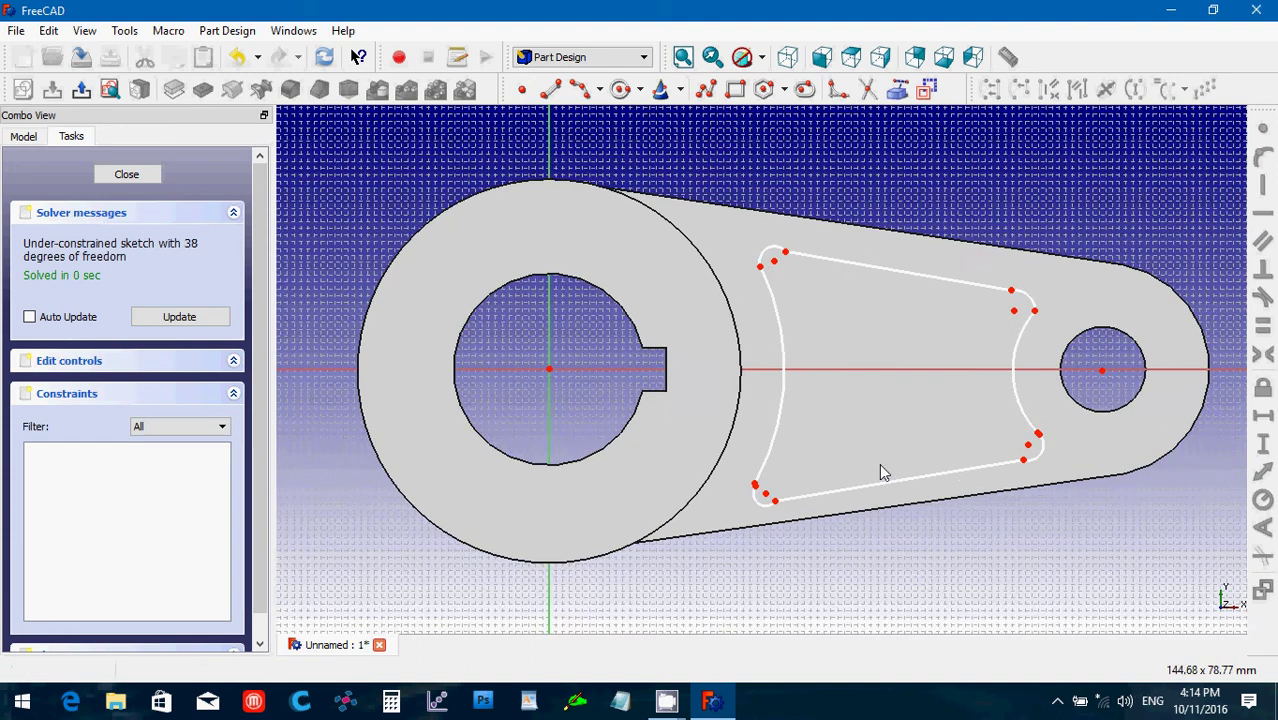
{"action": "scroll", "coordinate": [880, 465], "scroll_direction": "down", "scroll_amount": 1}
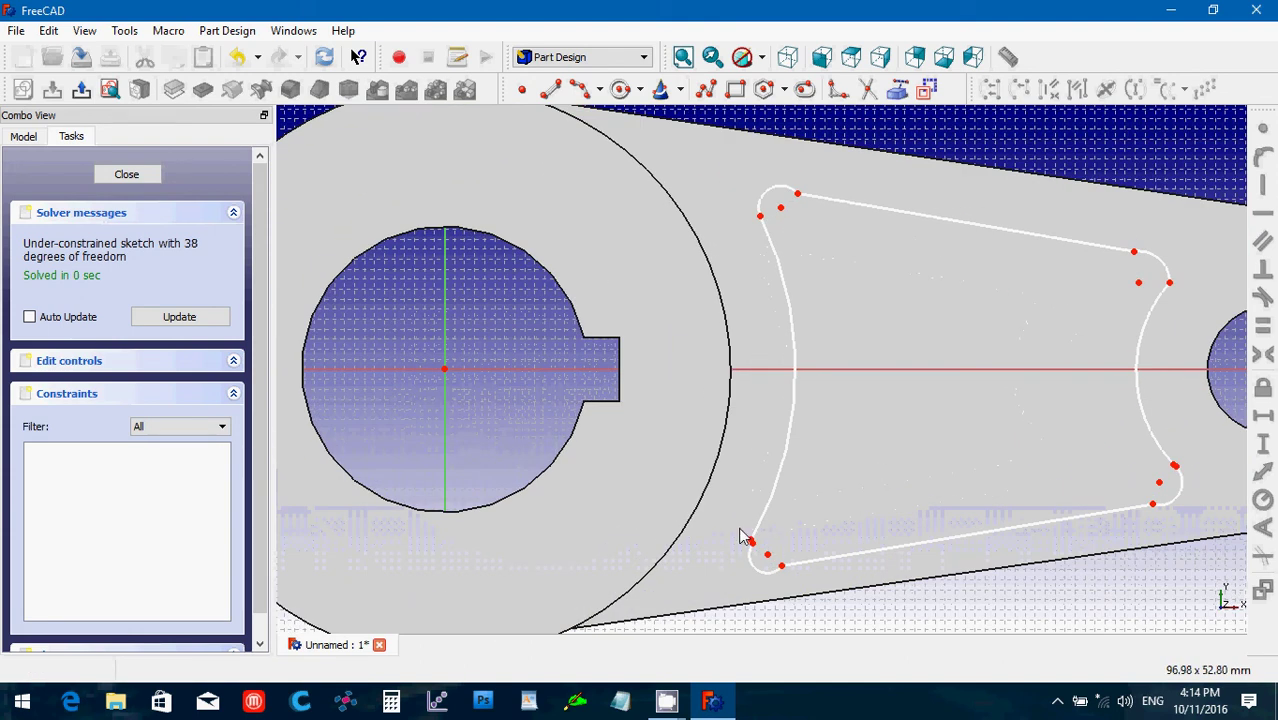
{"action": "scroll", "coordinate": [759, 543], "scroll_direction": "up", "scroll_amount": 1}
{"action": "scroll", "coordinate": [759, 549], "scroll_direction": "down", "scroll_amount": 1}
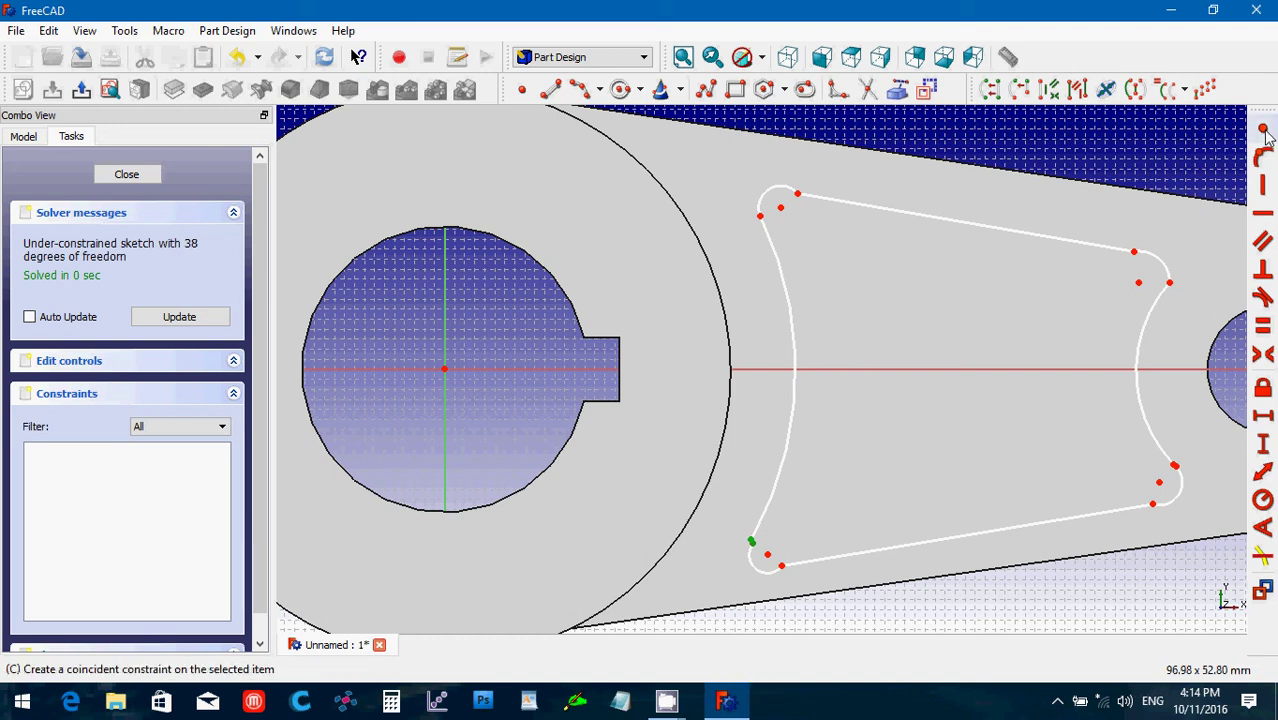
{"action": "left_click", "coordinate": [1264, 135]}
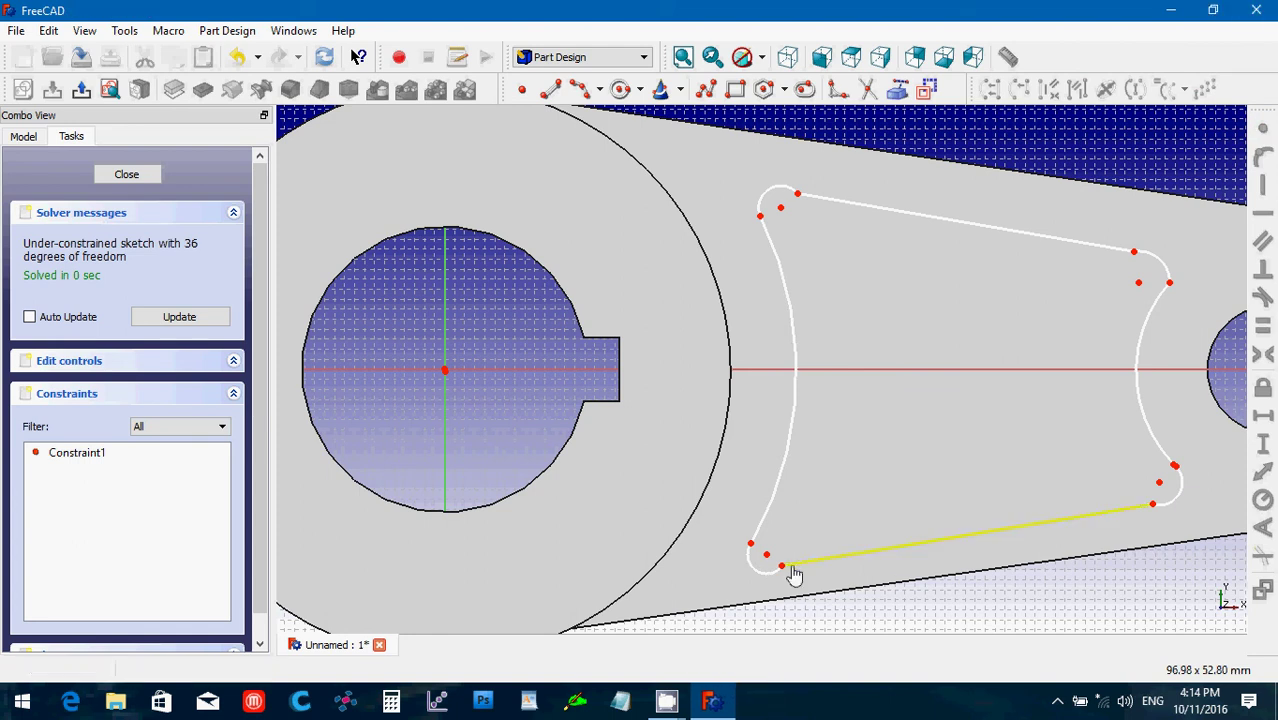
{"action": "mouse_move", "coordinate": [795, 576]}
{"action": "left_mouse_down"}
{"action": "mouse_move", "coordinate": [802, 584]}
{"action": "mouse_move", "coordinate": [789, 565]}
{"action": "left_mouse_up"}
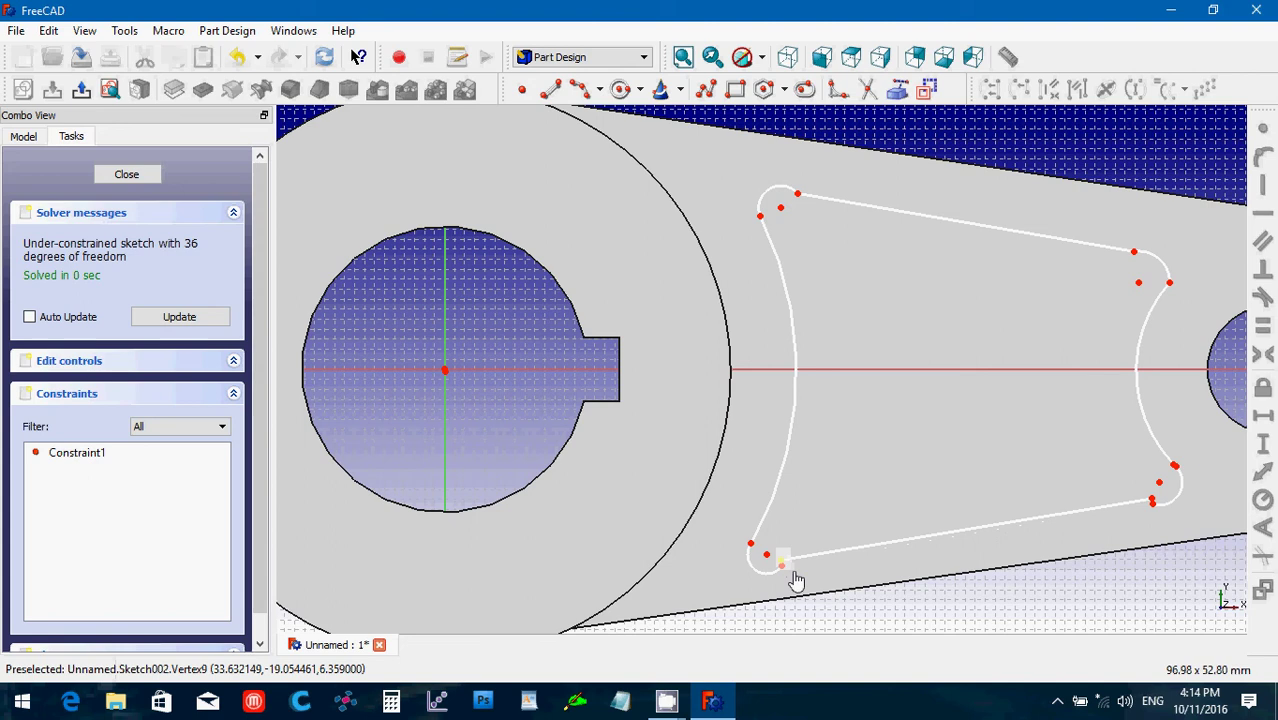
{"action": "left_click", "coordinate": [795, 578]}
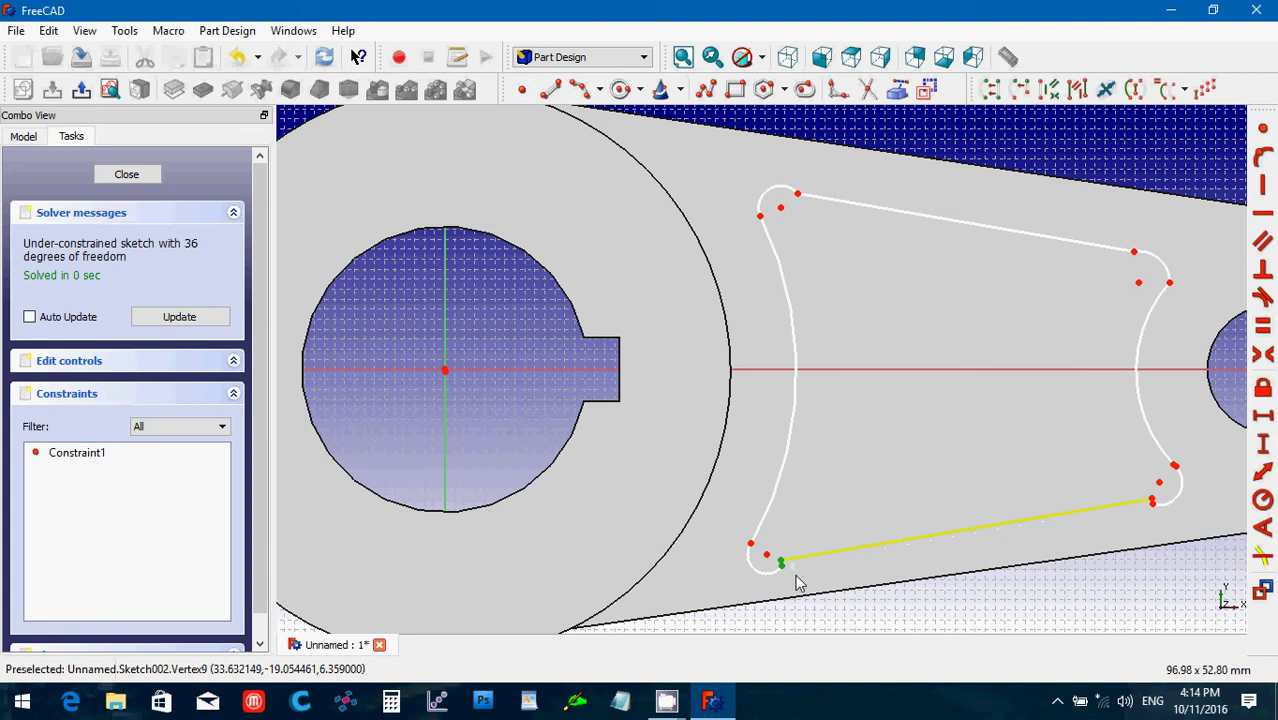
{"action": "left_click", "coordinate": [1263, 136]}
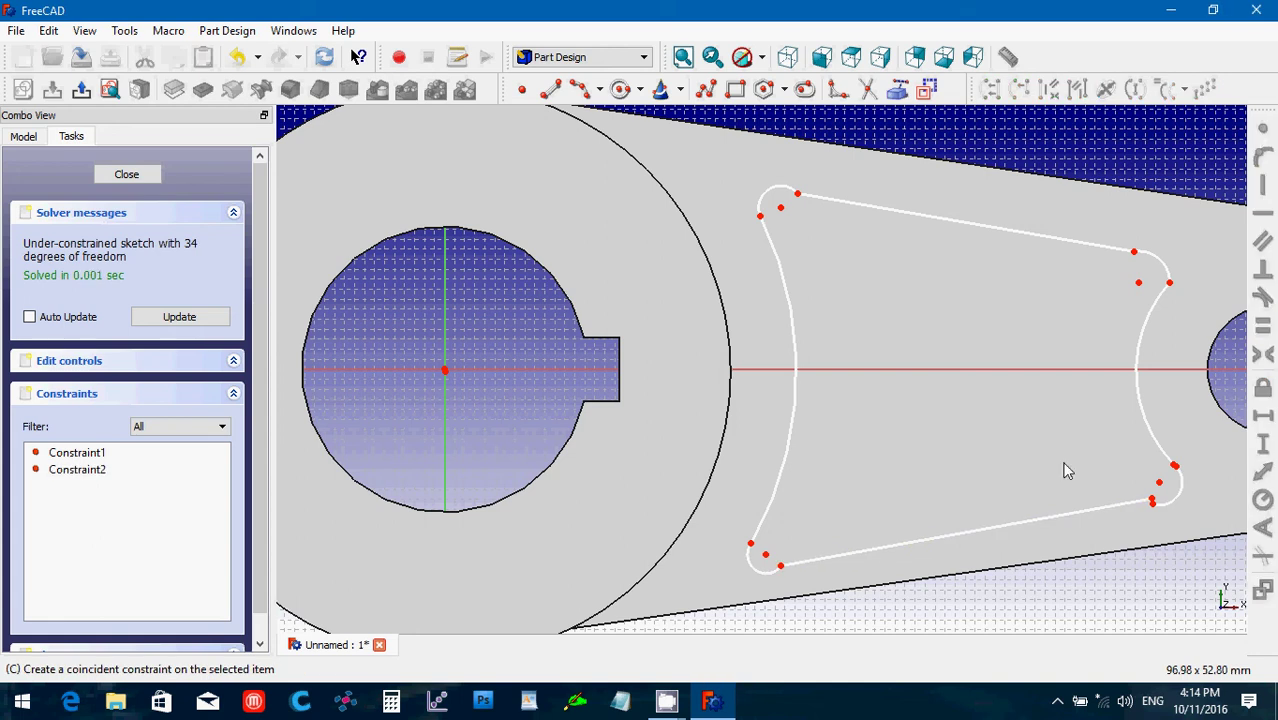
- Make the ends of the lower hole-side corner arc coincident with the lower line and the large hole-side arc
{"action": "left_click", "coordinate": [1150, 501]}
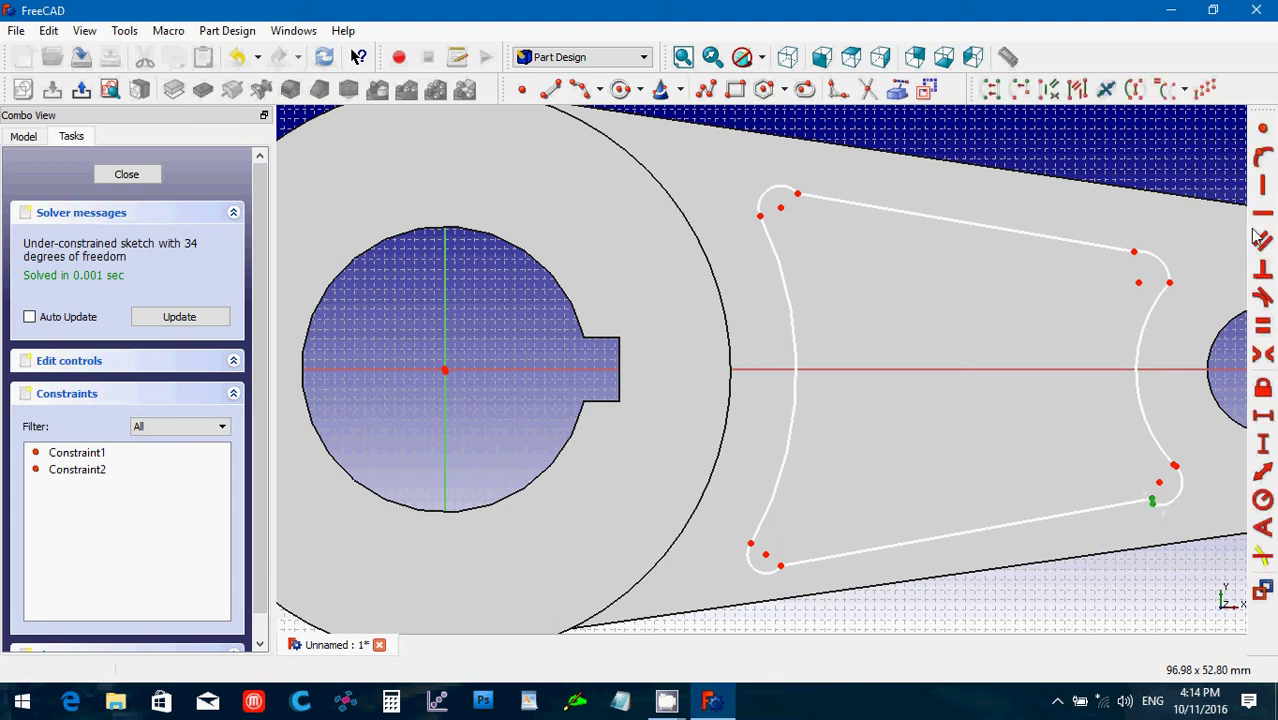
{"action": "left_click", "coordinate": [1263, 133]}
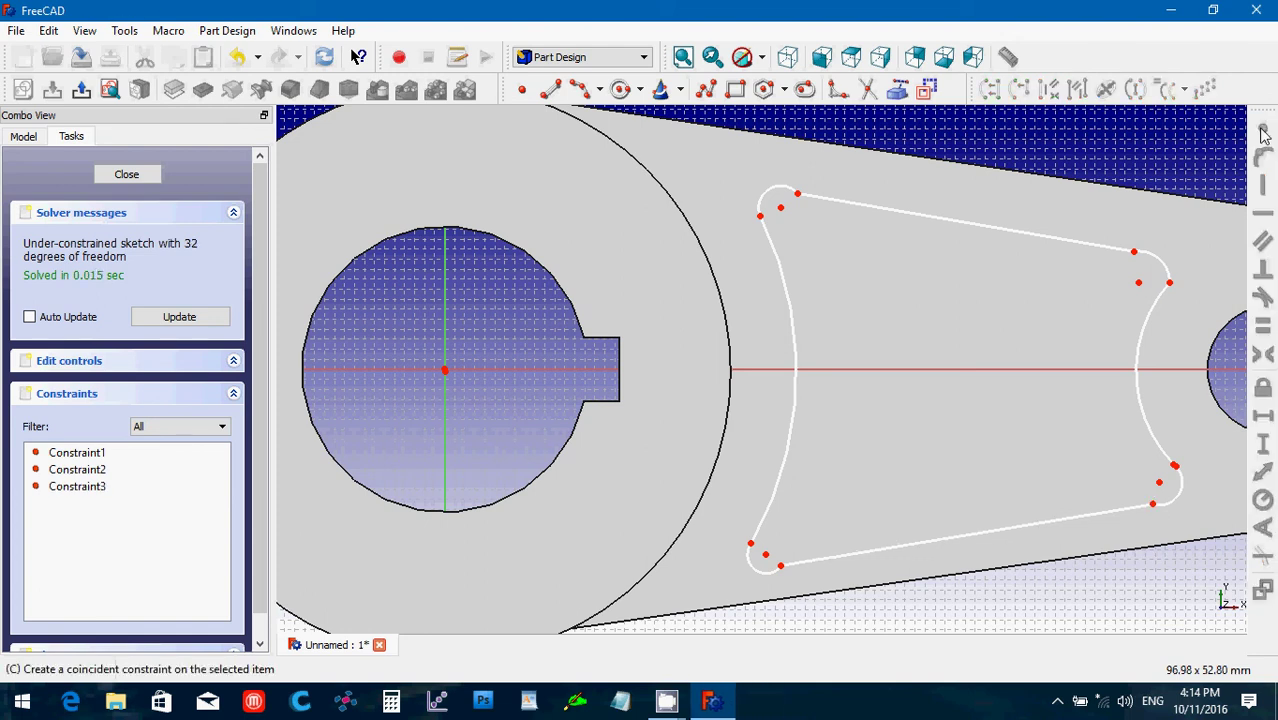
{"action": "left_click", "coordinate": [1166, 456]}
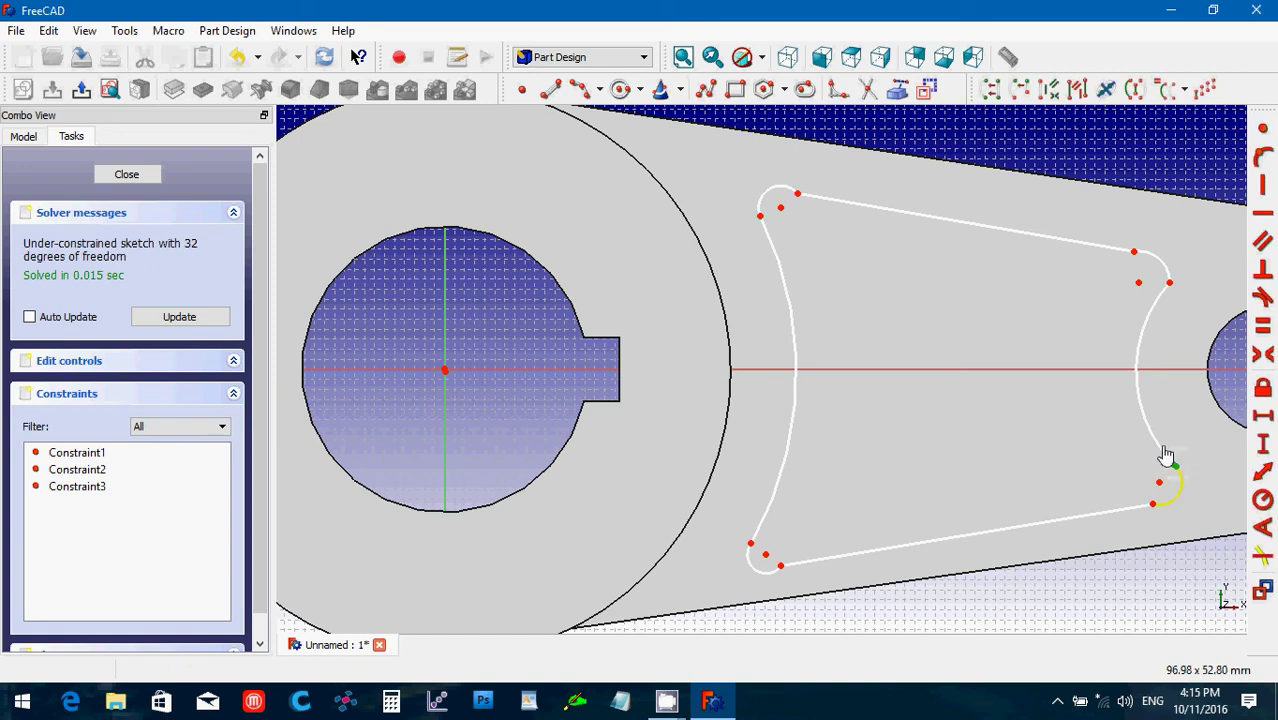
{"action": "left_click", "coordinate": [1263, 132]}
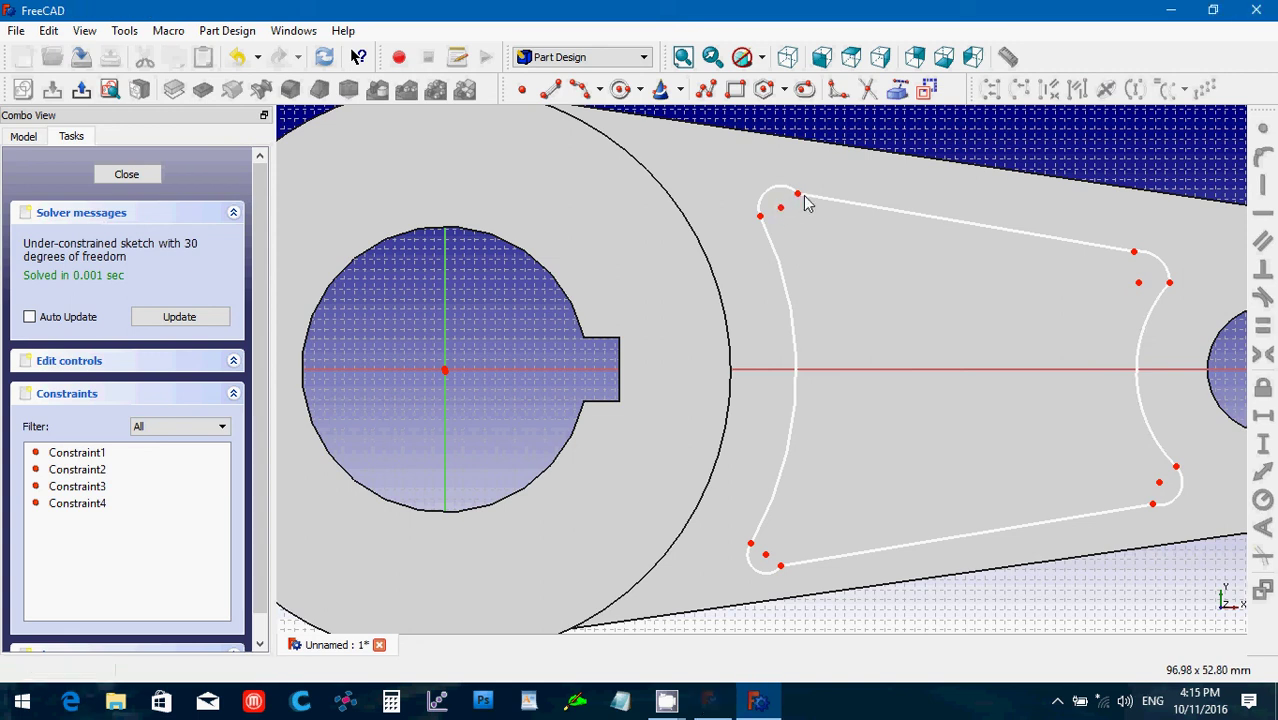
- Shift the upper line slightly inward and make both its ends coincident with the two upper corner arcs
{"action": "left_click_drag", "start_coordinate": [806, 198], "coordinate": [808, 213]}
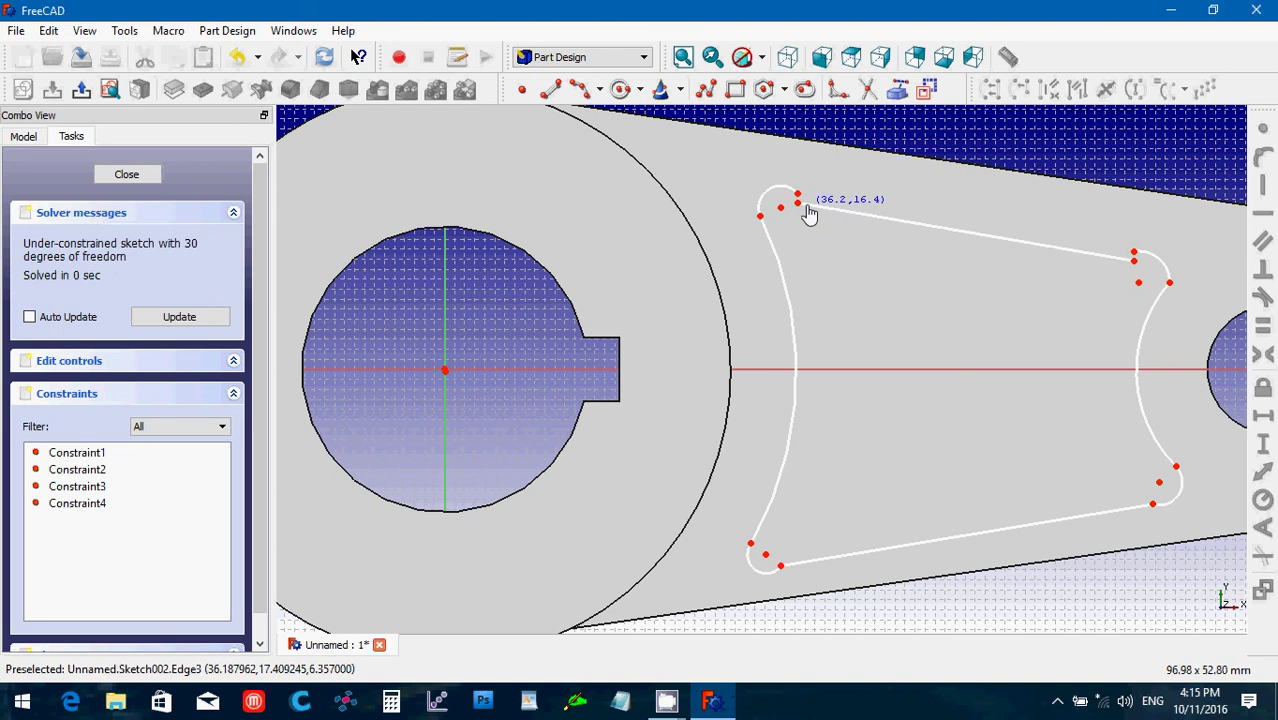
{"action": "left_click", "coordinate": [798, 203]}
{"action": "left_click", "coordinate": [797, 194]}
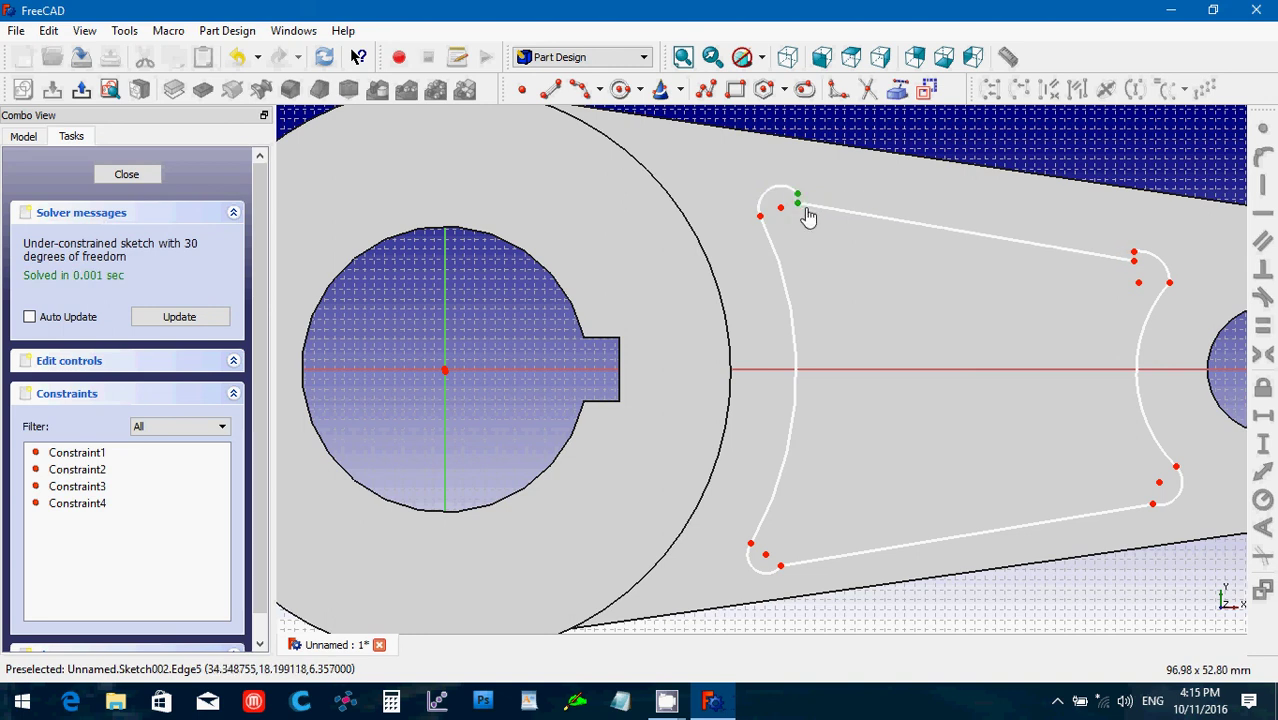
{"action": "left_click", "coordinate": [1263, 137]}
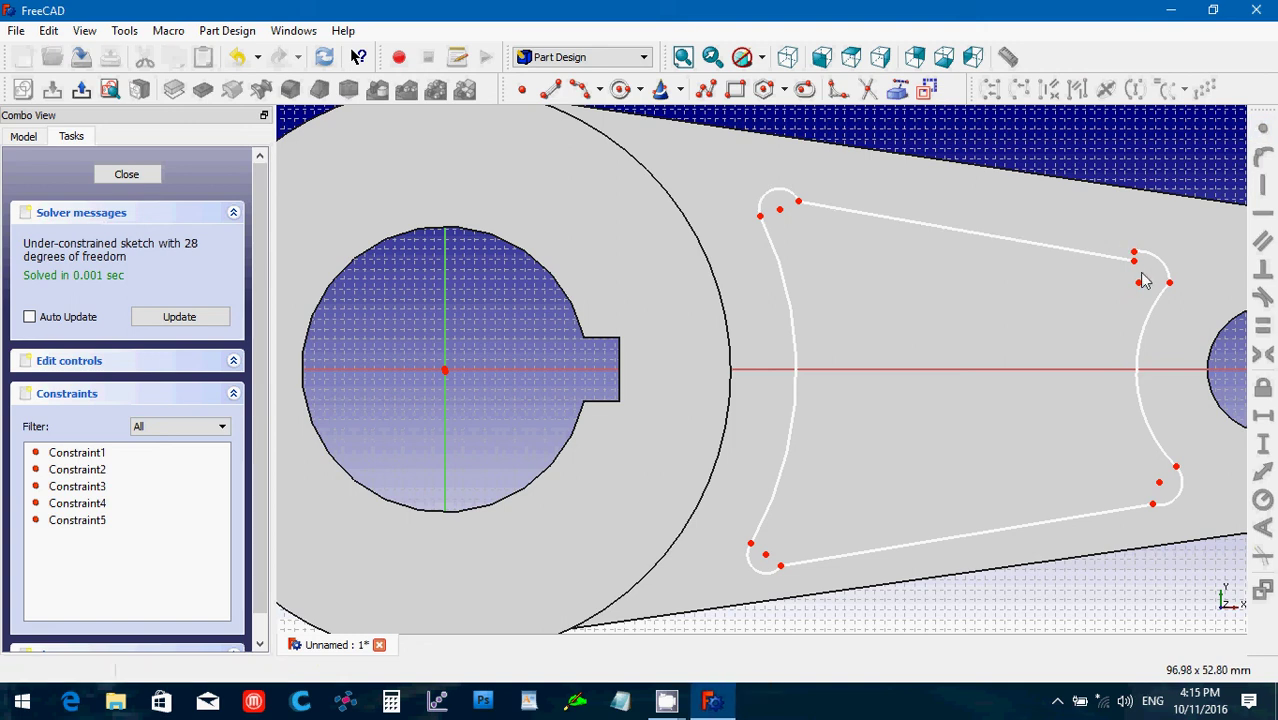
{"action": "left_click_drag", "start_coordinate": [1139, 271], "coordinate": [1122, 237]}
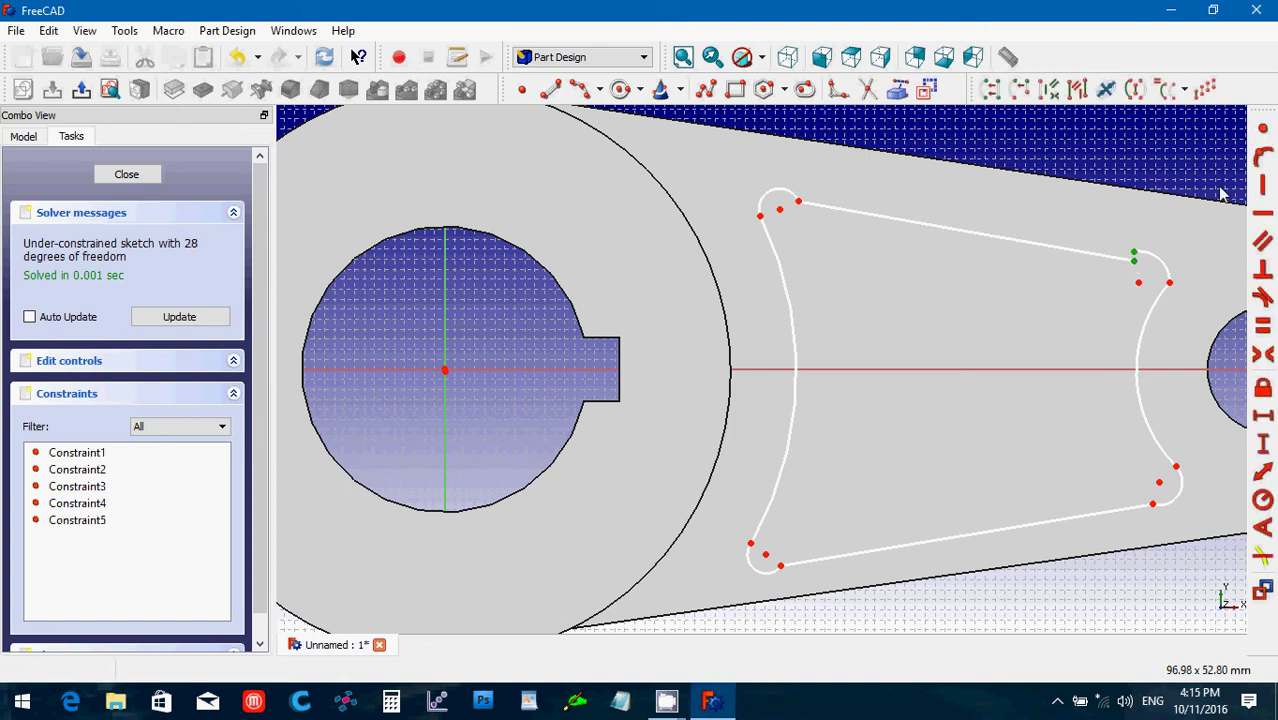
{"action": "left_click", "coordinate": [1263, 129]}
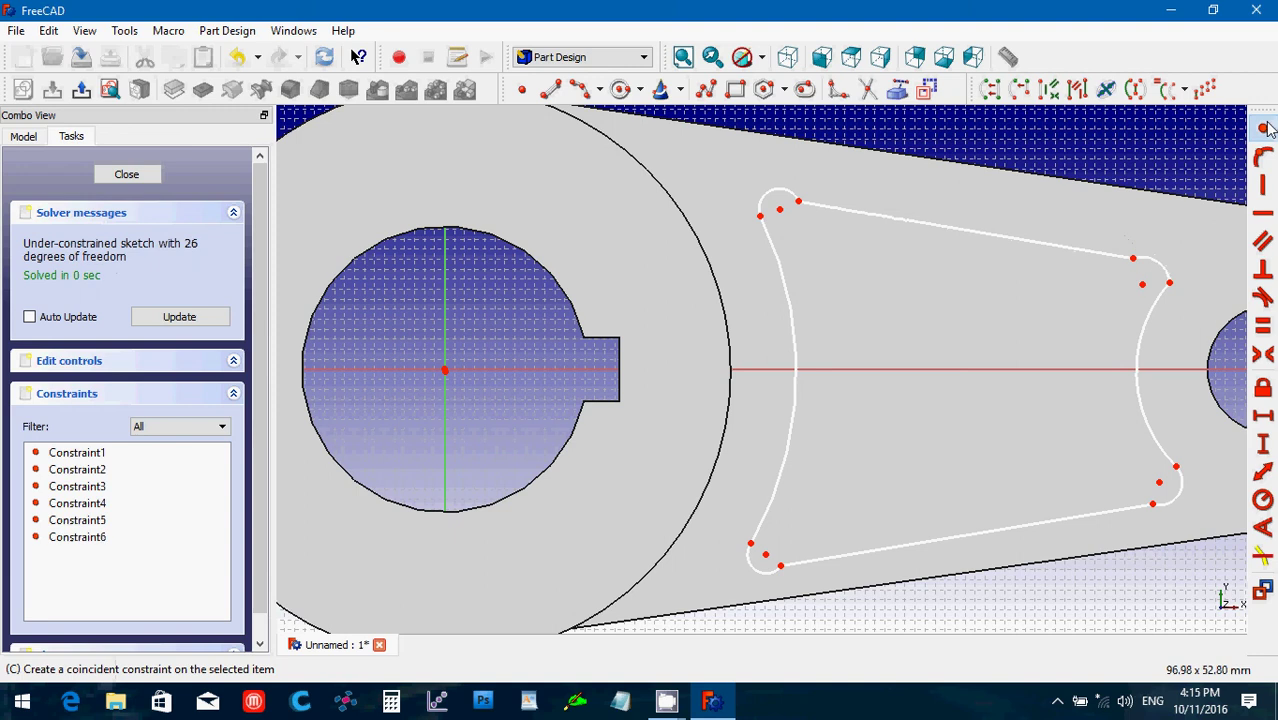
- Close the outline by making the upper corner arcs' free ends coincident with the hole-side and hub-side arcs, moving the upper line slightly outward
{"action": "left_click", "coordinate": [1167, 281]}
{"action": "left_click", "coordinate": [1263, 131]}
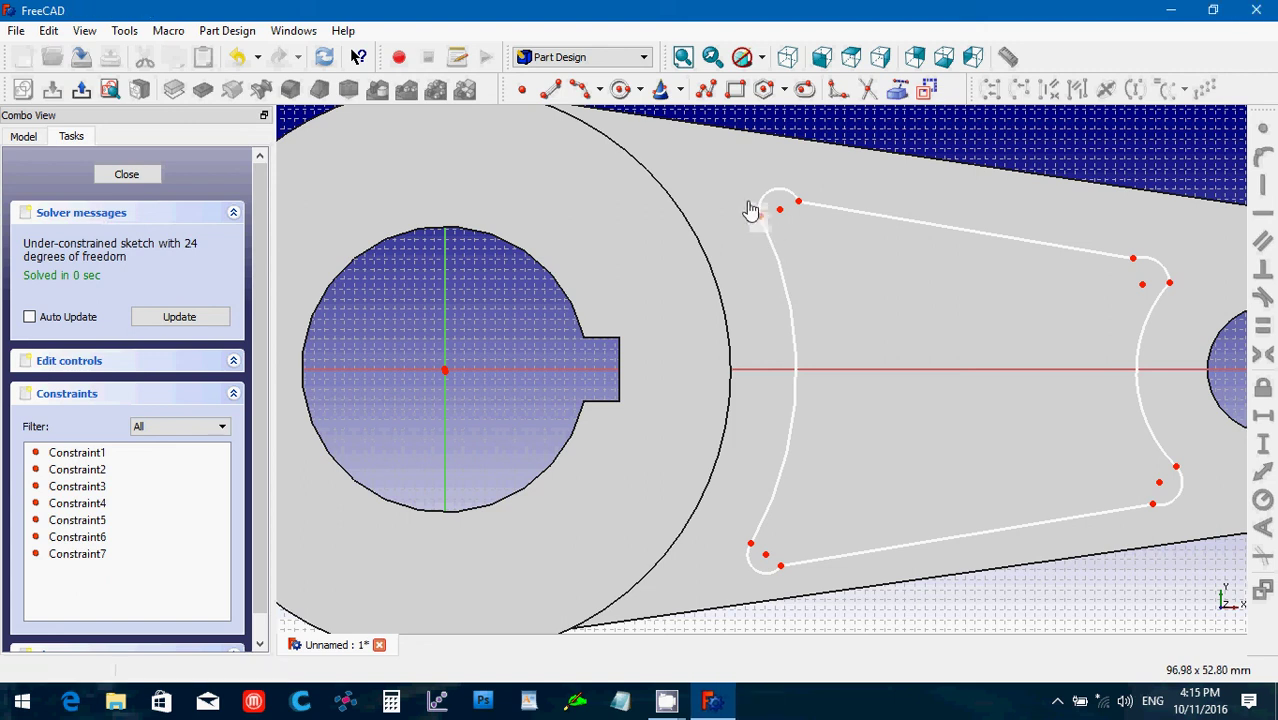
{"action": "left_click", "coordinate": [760, 216]}
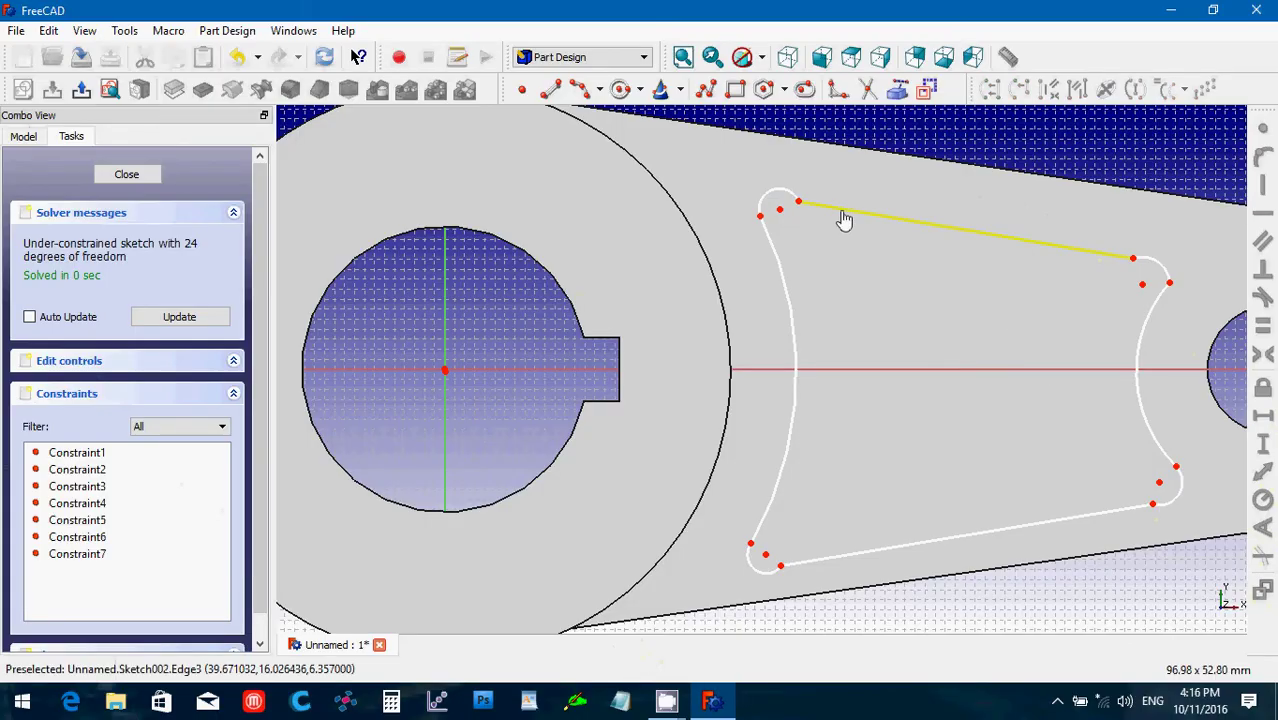
{"action": "left_click_drag", "start_coordinate": [844, 220], "coordinate": [843, 200]}
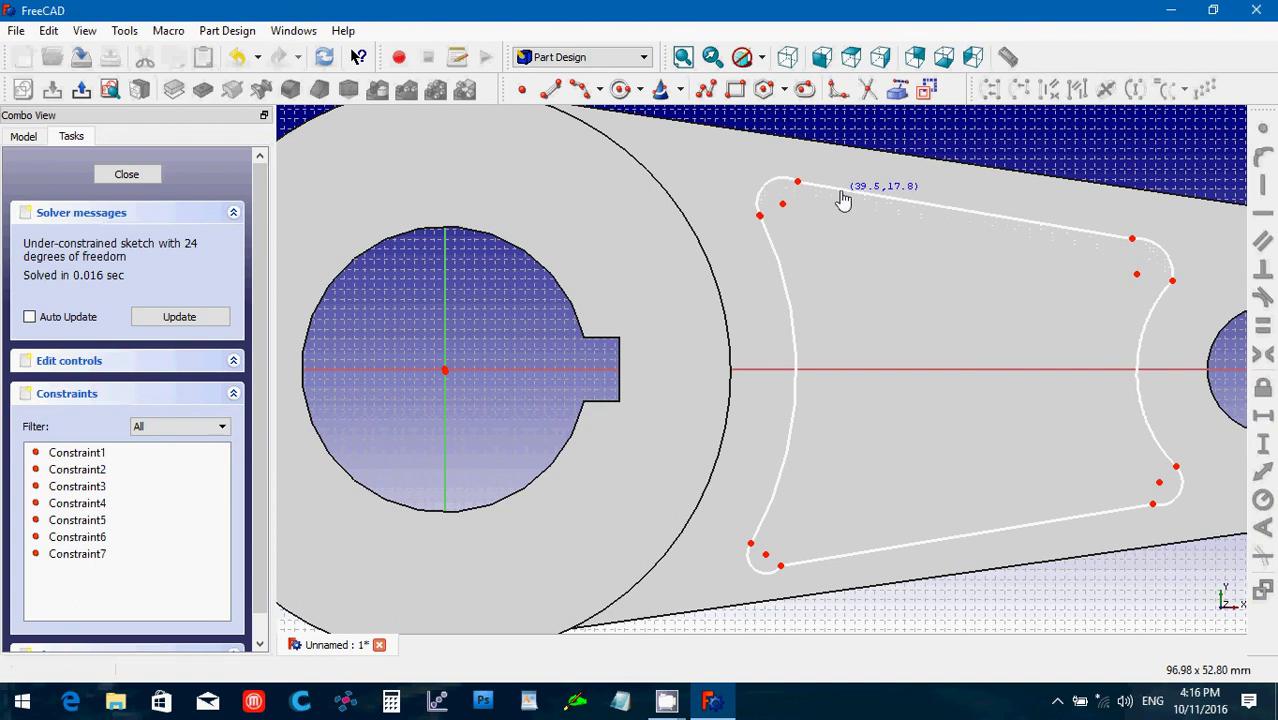
{"action": "left_click_drag", "start_coordinate": [764, 220], "coordinate": [773, 229]}
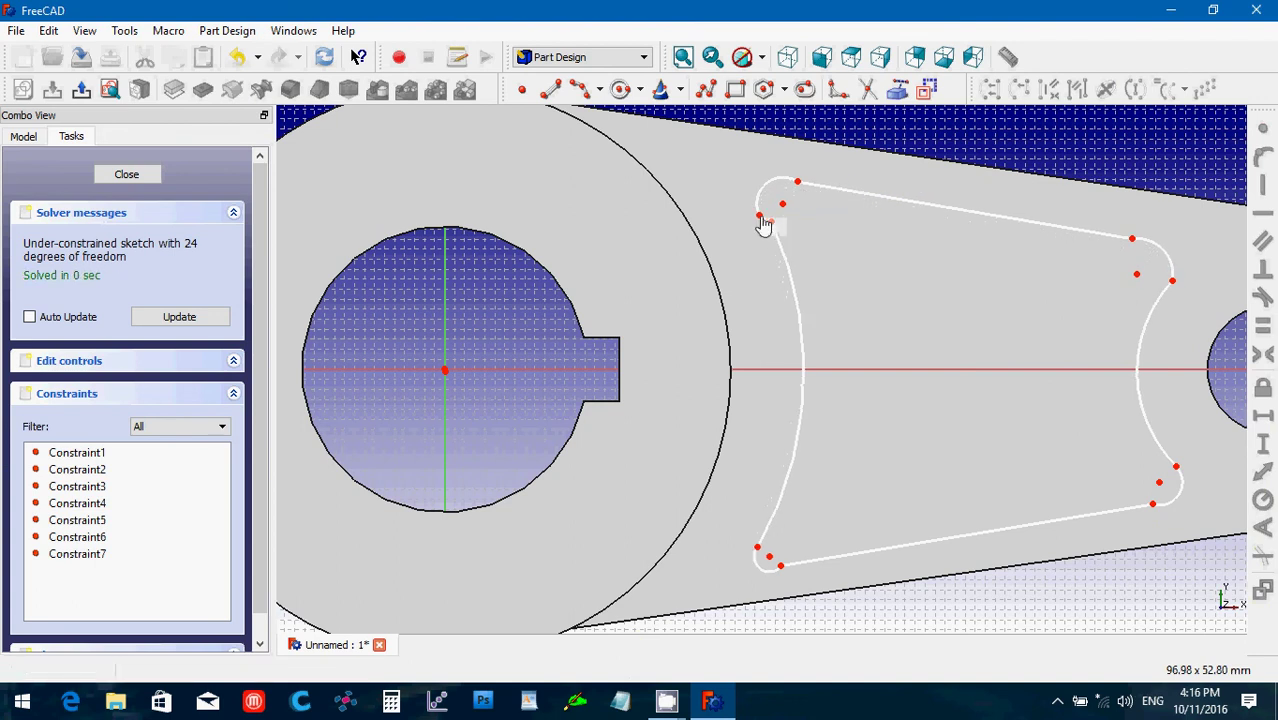
{"action": "left_click", "coordinate": [757, 220]}
{"action": "left_click", "coordinate": [1260, 135]}
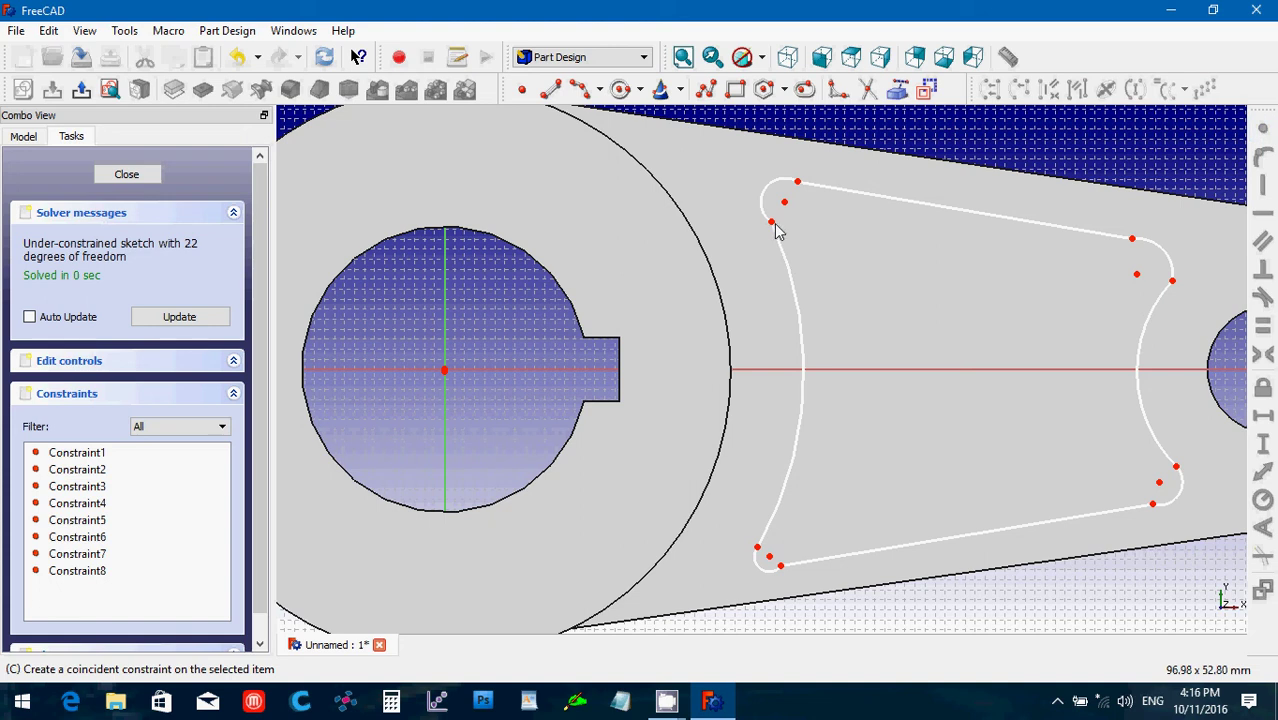
- Reshape the outline's corners by repositioning the hub-side and hole-side arc endpoints and the lower line's ends slightly
{"action": "left_click_drag", "start_coordinate": [771, 226], "coordinate": [762, 228]}
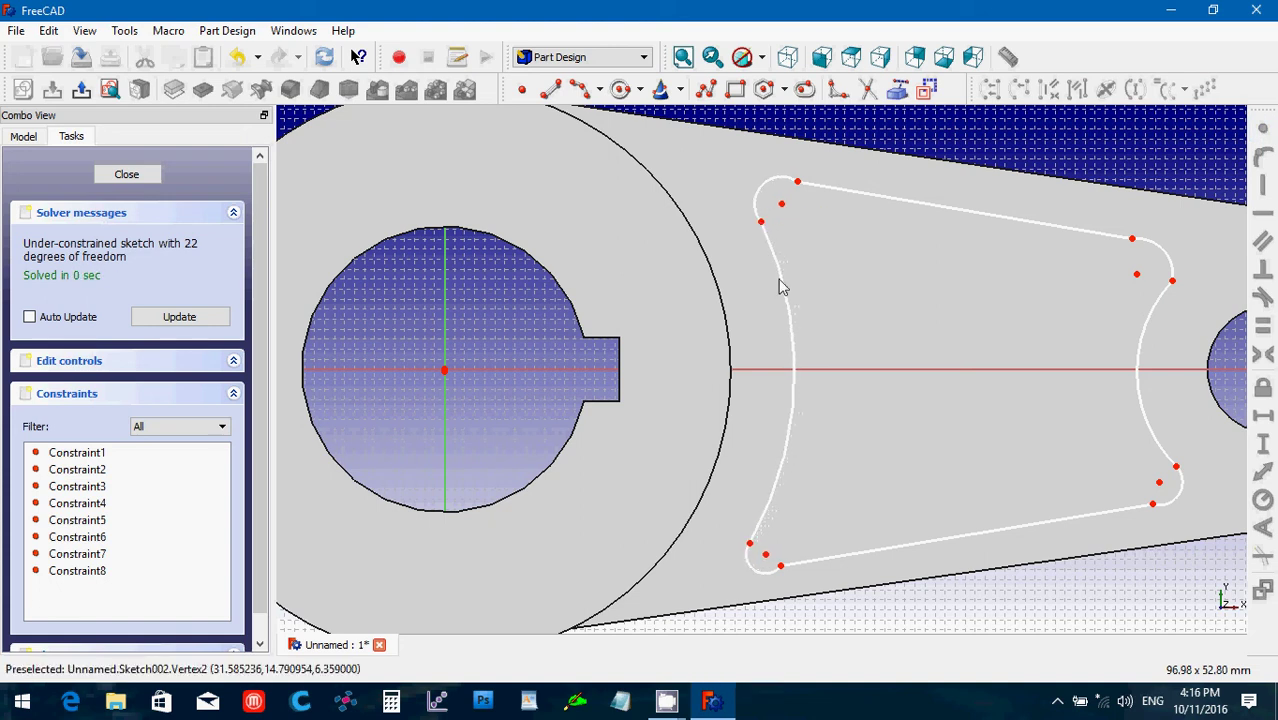
{"action": "left_click_drag", "start_coordinate": [782, 567], "coordinate": [767, 572]}
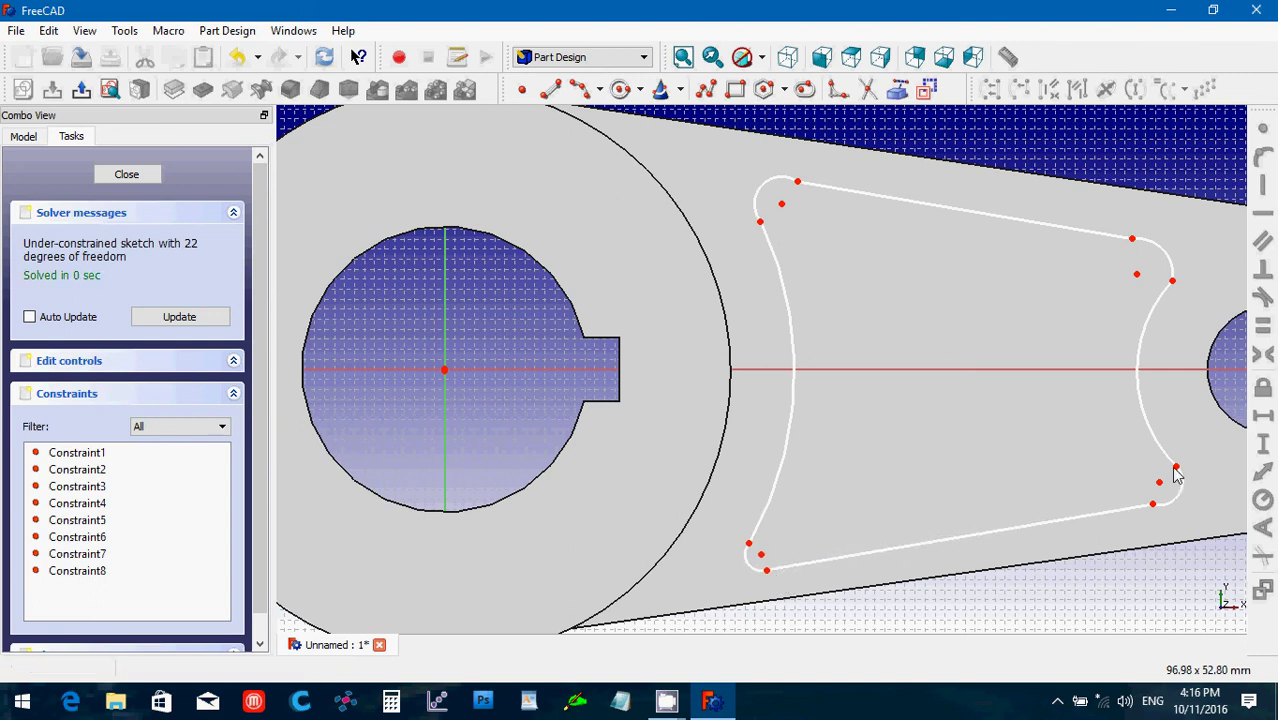
{"action": "left_click_drag", "start_coordinate": [1177, 469], "coordinate": [1154, 509]}
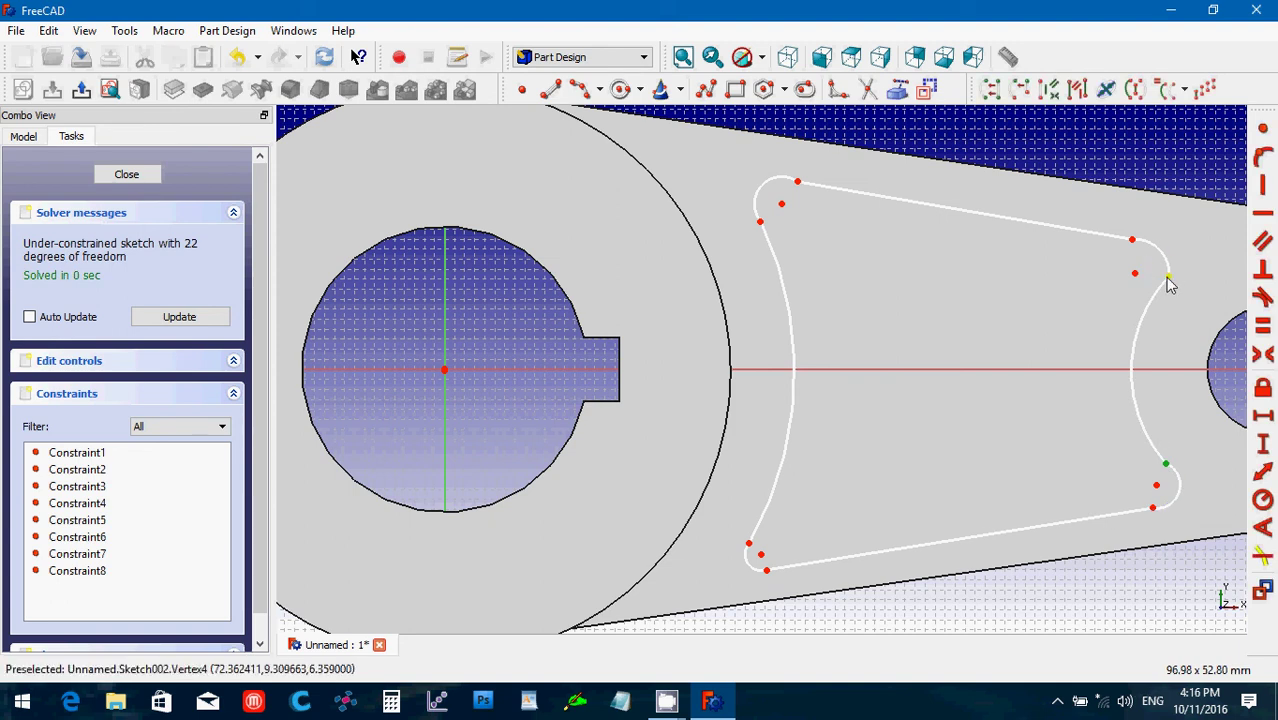
{"action": "left_click_drag", "start_coordinate": [1167, 285], "coordinate": [1158, 287]}
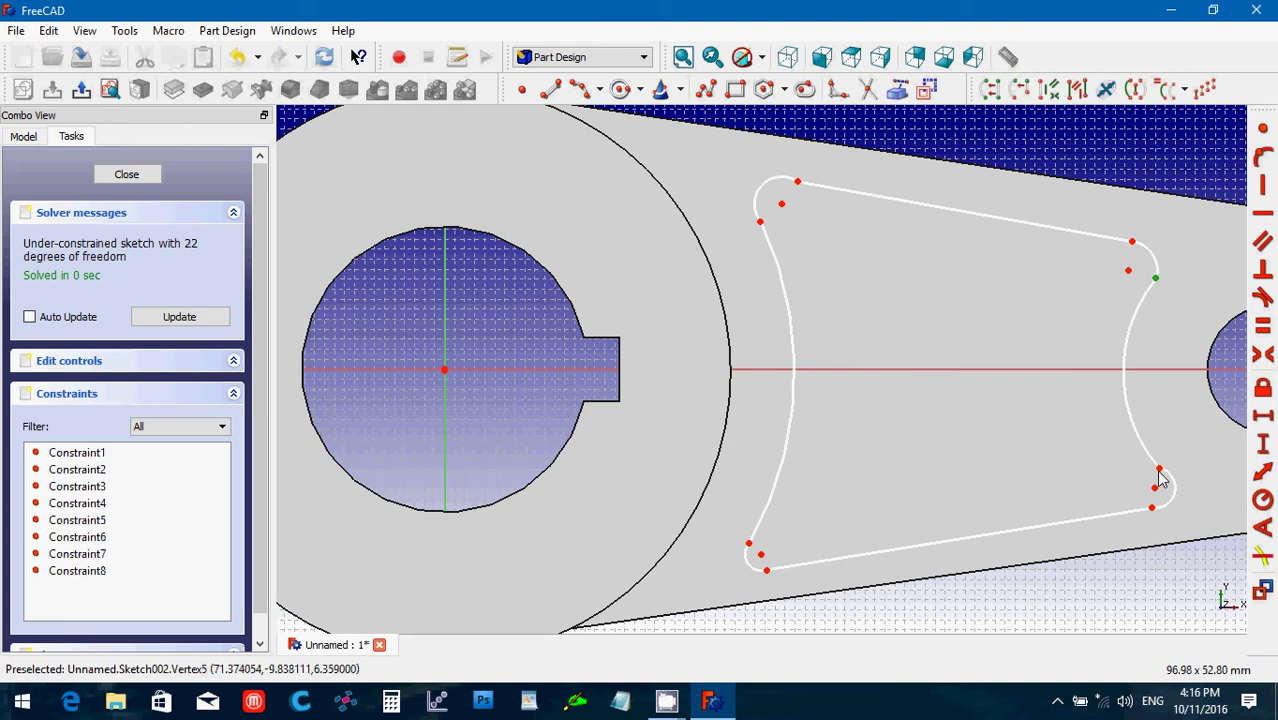
- Reshape the recess outline by enlarging the lower hole-side corner, moving the hub-side arc slightly toward the hub, and repositioning the upper line's hub-side end
{"action": "left_click_drag", "start_coordinate": [1160, 478], "coordinate": [1166, 478]}
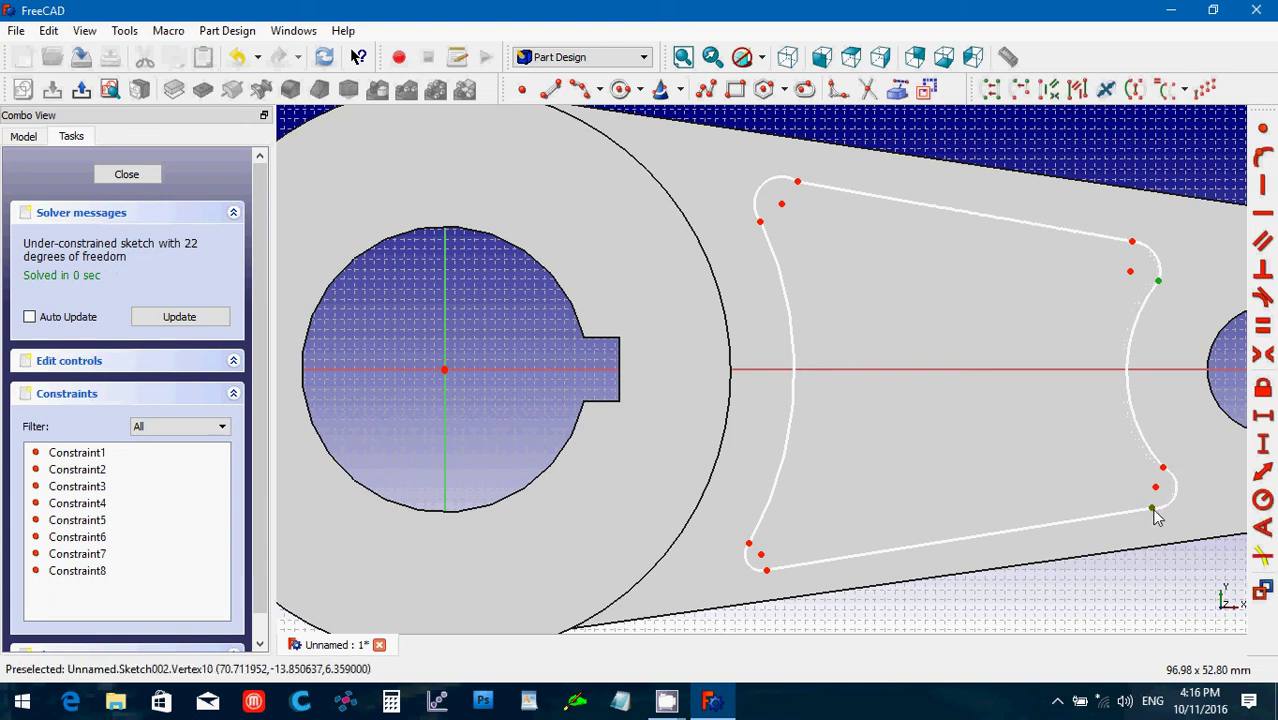
{"action": "left_click_drag", "start_coordinate": [1156, 521], "coordinate": [1153, 524]}
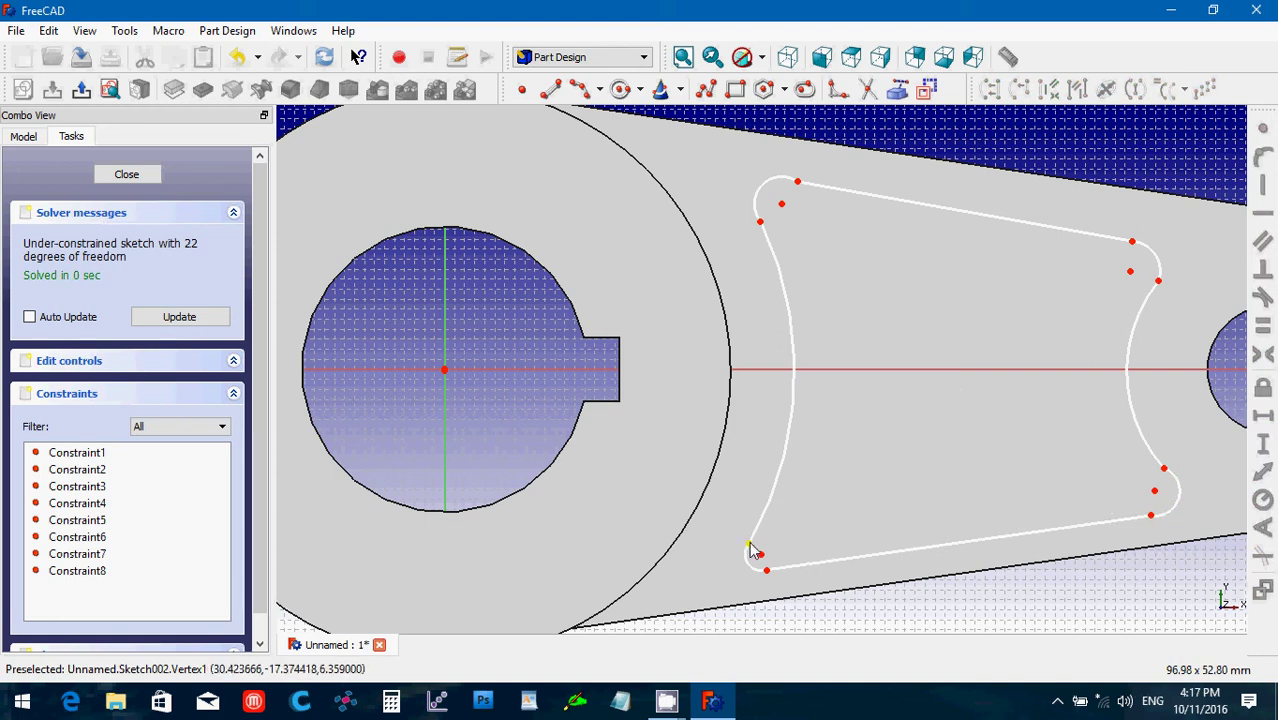
{"action": "left_click_drag", "start_coordinate": [749, 544], "coordinate": [746, 538]}
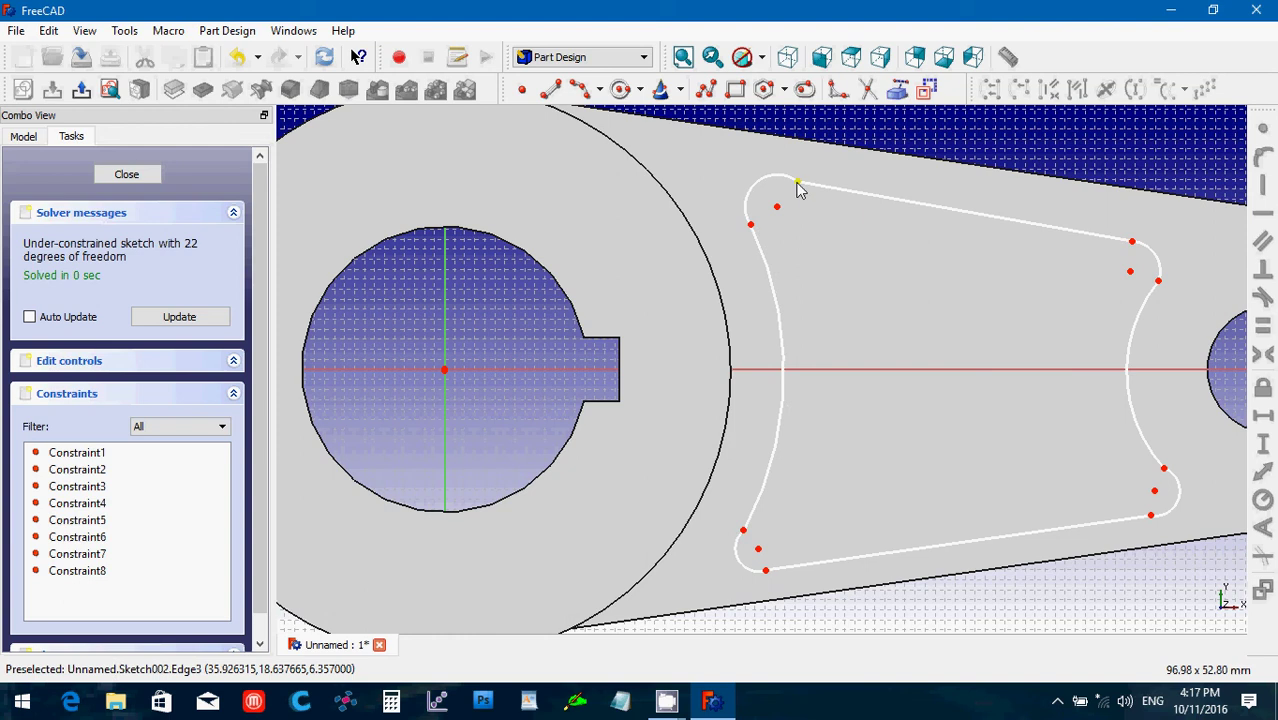
{"action": "left_click_drag", "start_coordinate": [800, 190], "coordinate": [790, 197]}
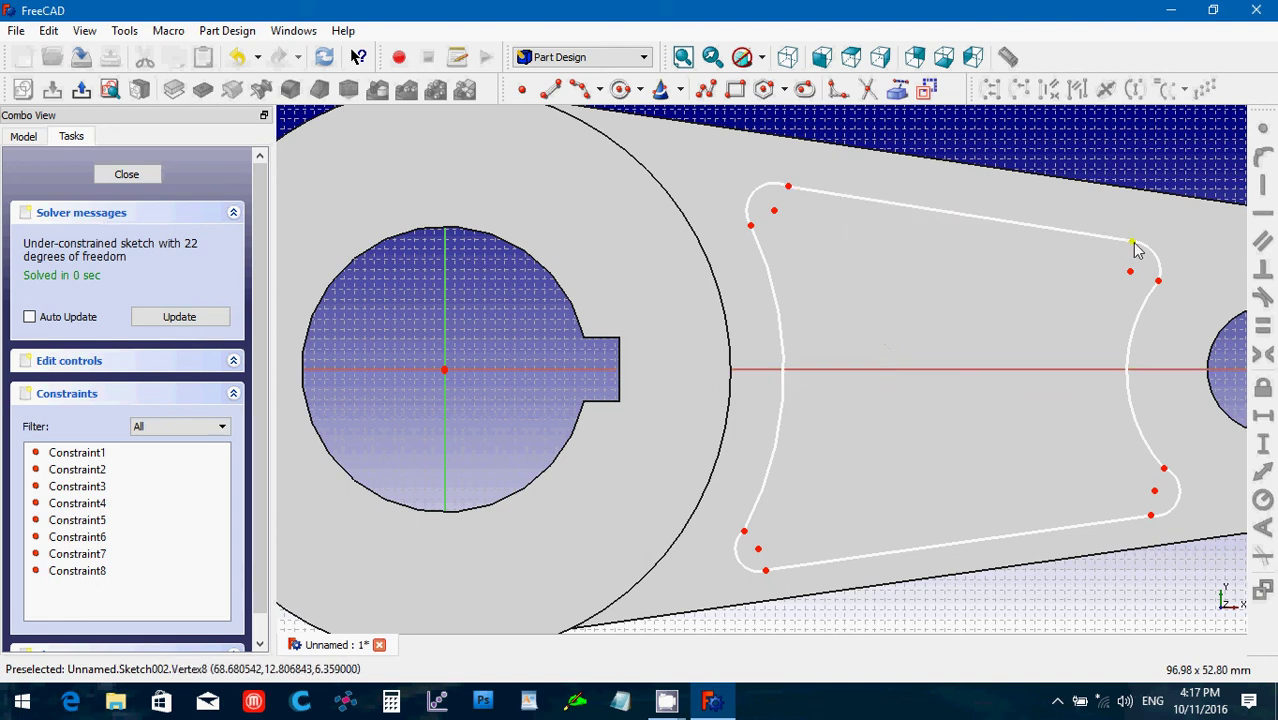
- Move both ends of the outline's upper line outward, shift the hole-side arc slightly toward the small hole, and finish the sketch
{"action": "left_click_drag", "start_coordinate": [1135, 251], "coordinate": [1136, 230]}
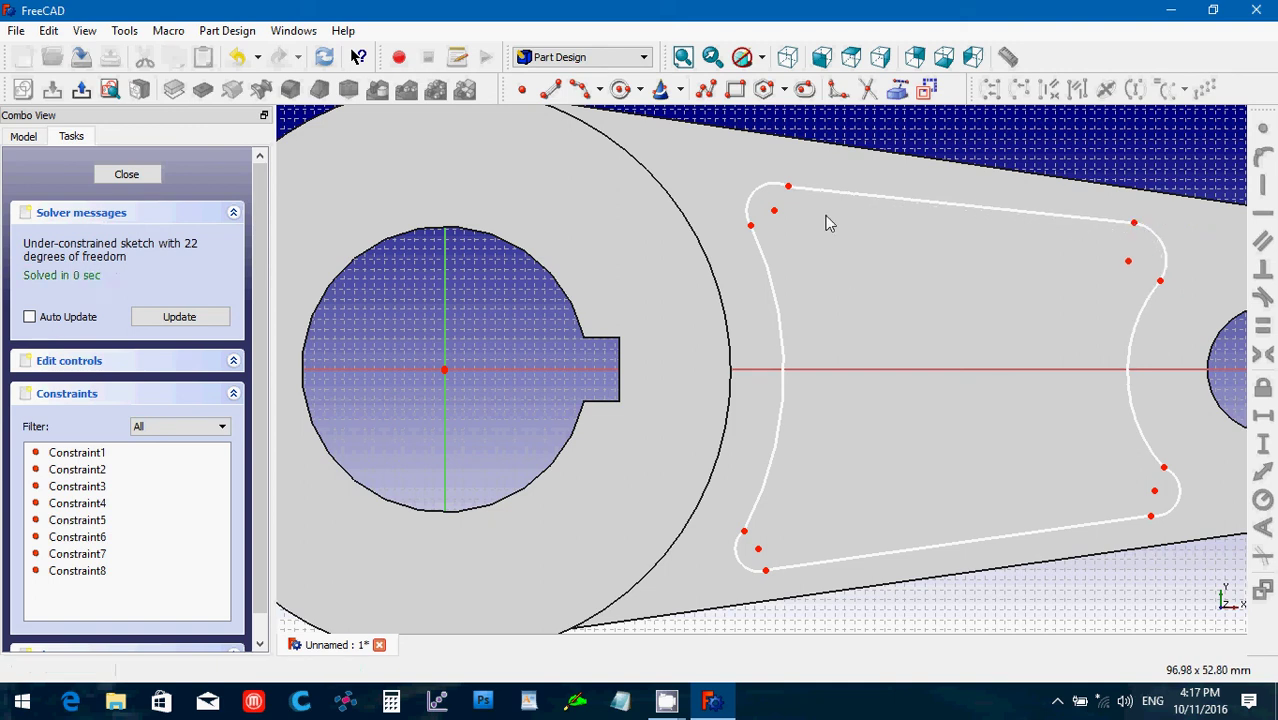
{"action": "left_click_drag", "start_coordinate": [790, 190], "coordinate": [787, 185]}
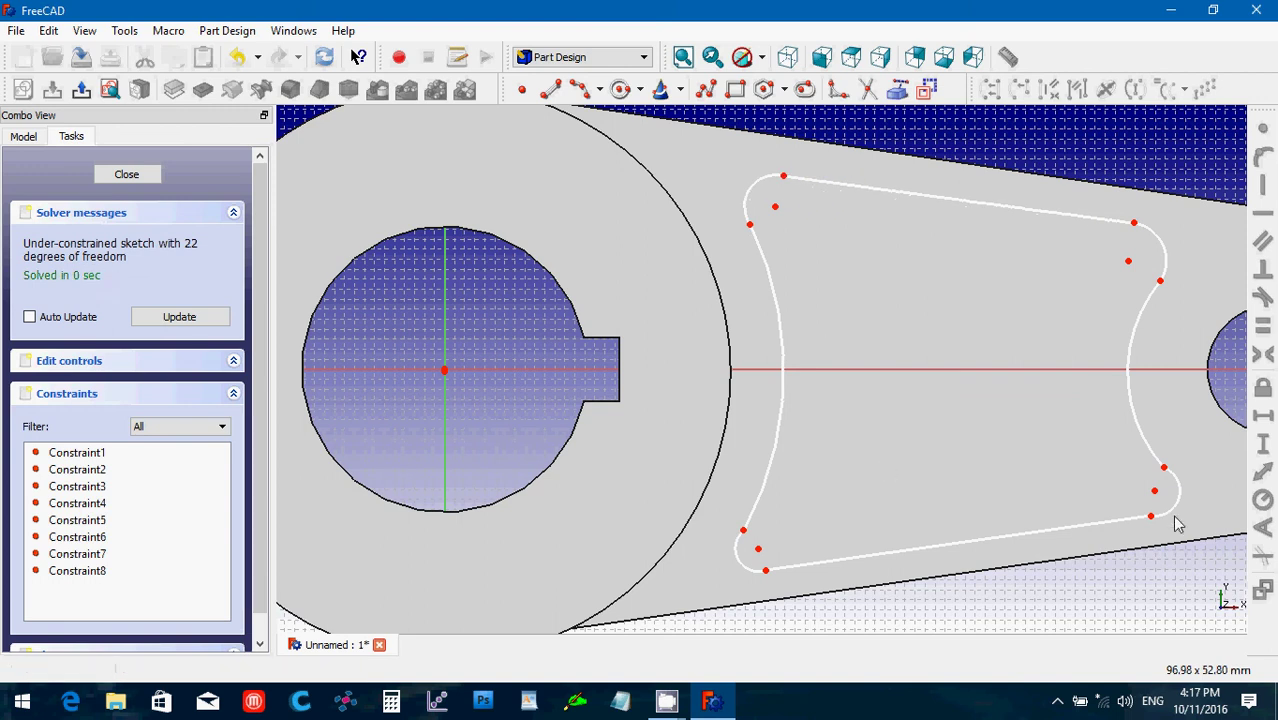
{"action": "left_click_drag", "start_coordinate": [1164, 467], "coordinate": [1155, 465]}
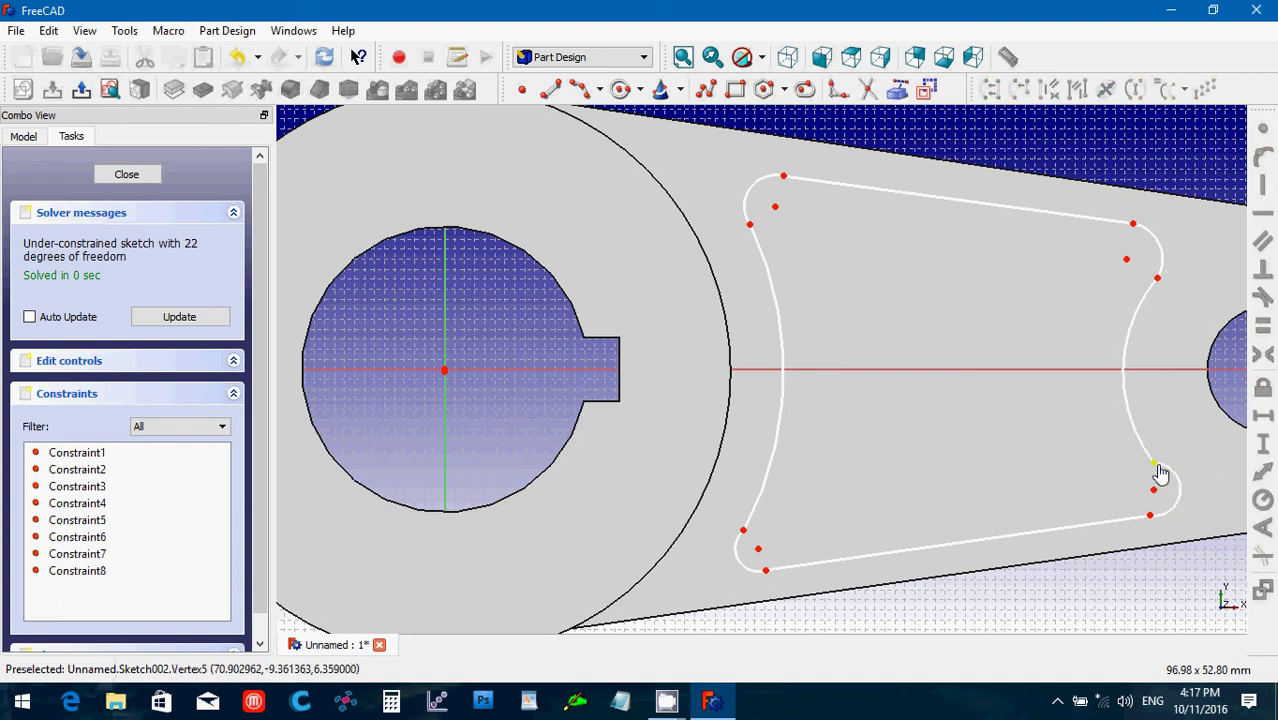
{"action": "left_click_drag", "start_coordinate": [1158, 467], "coordinate": [1168, 468]}
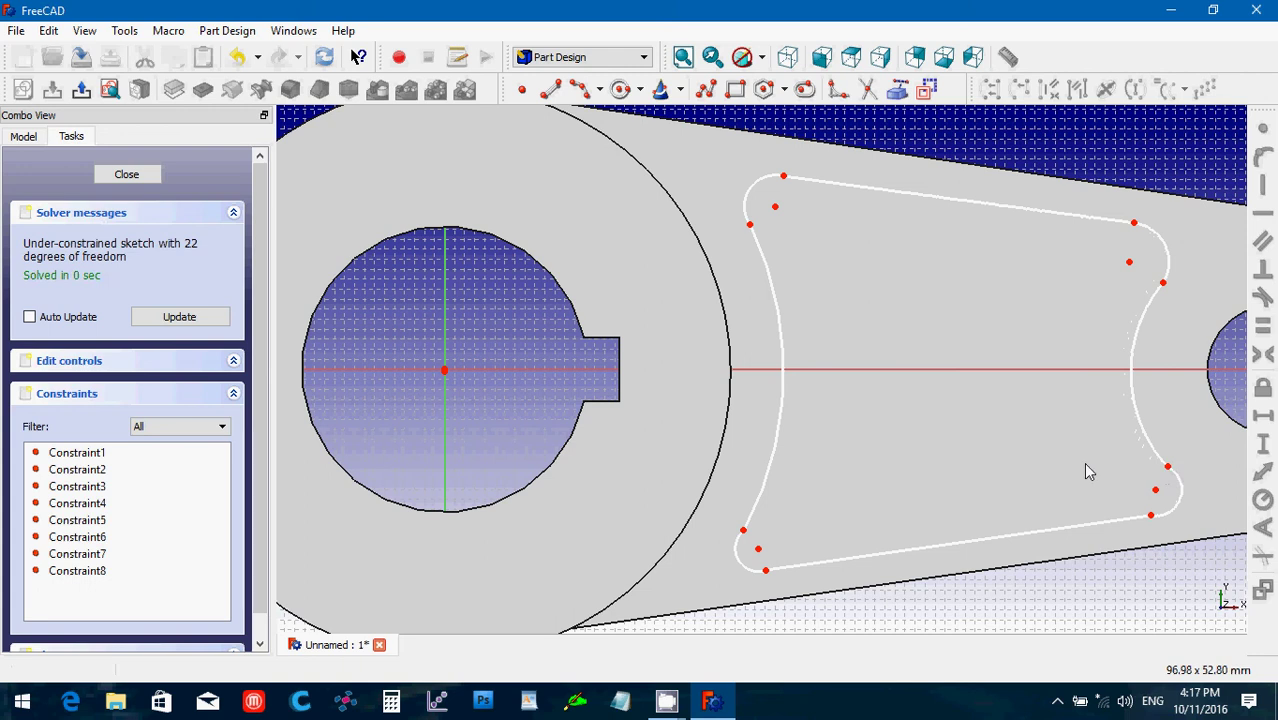
{"action": "left_click", "coordinate": [123, 176]}
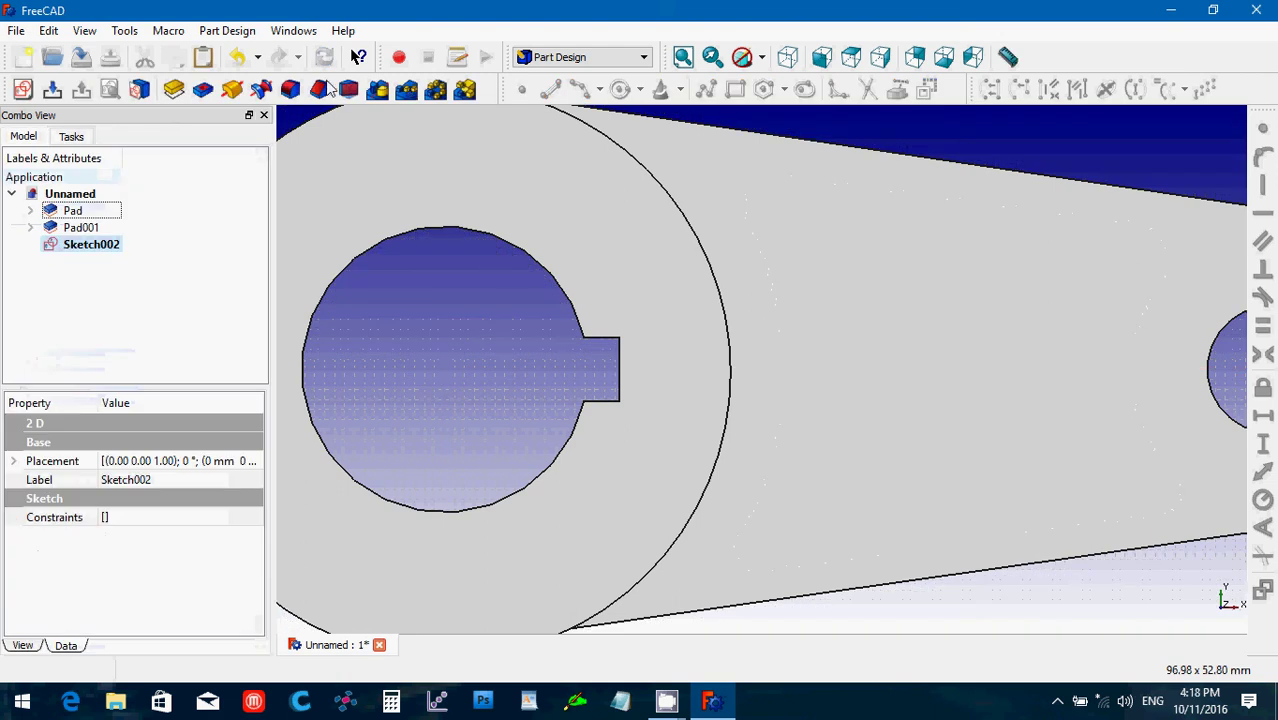
- Cut the recess sketch into the arm's face as a pocket 2 mm deep
{"action": "left_click", "coordinate": [92, 245]}
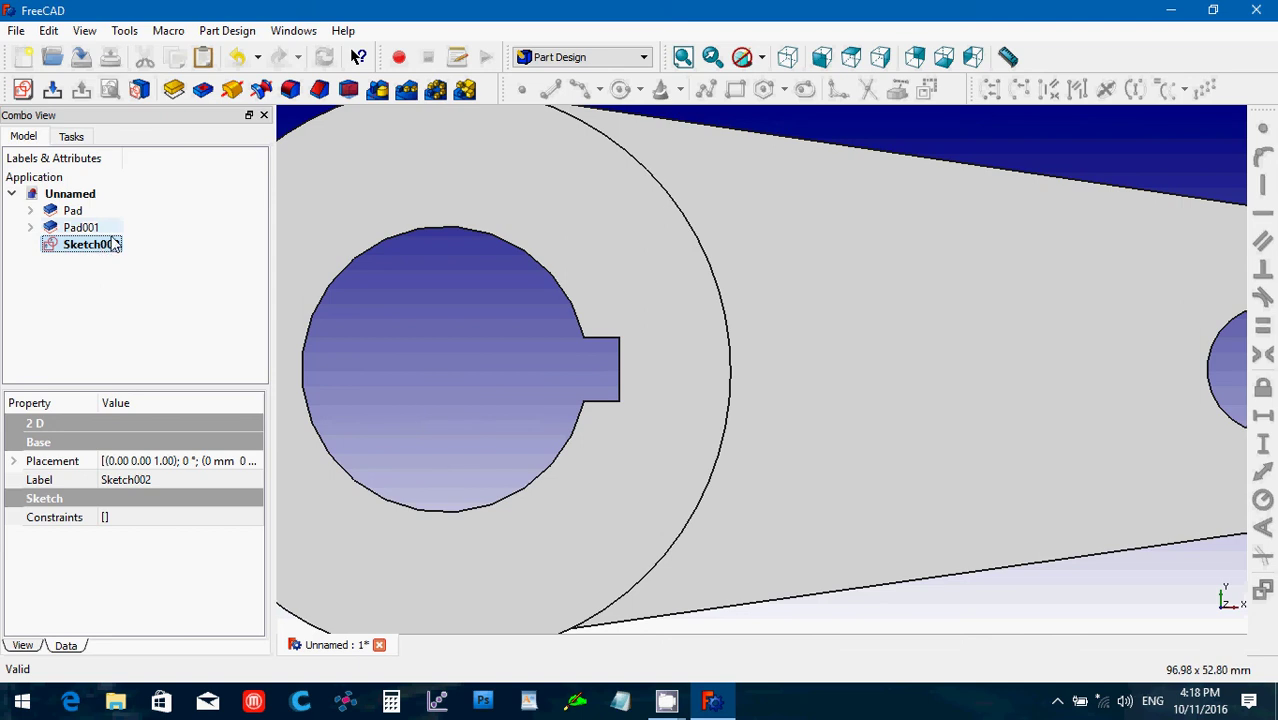
{"action": "left_click", "coordinate": [788, 57]}
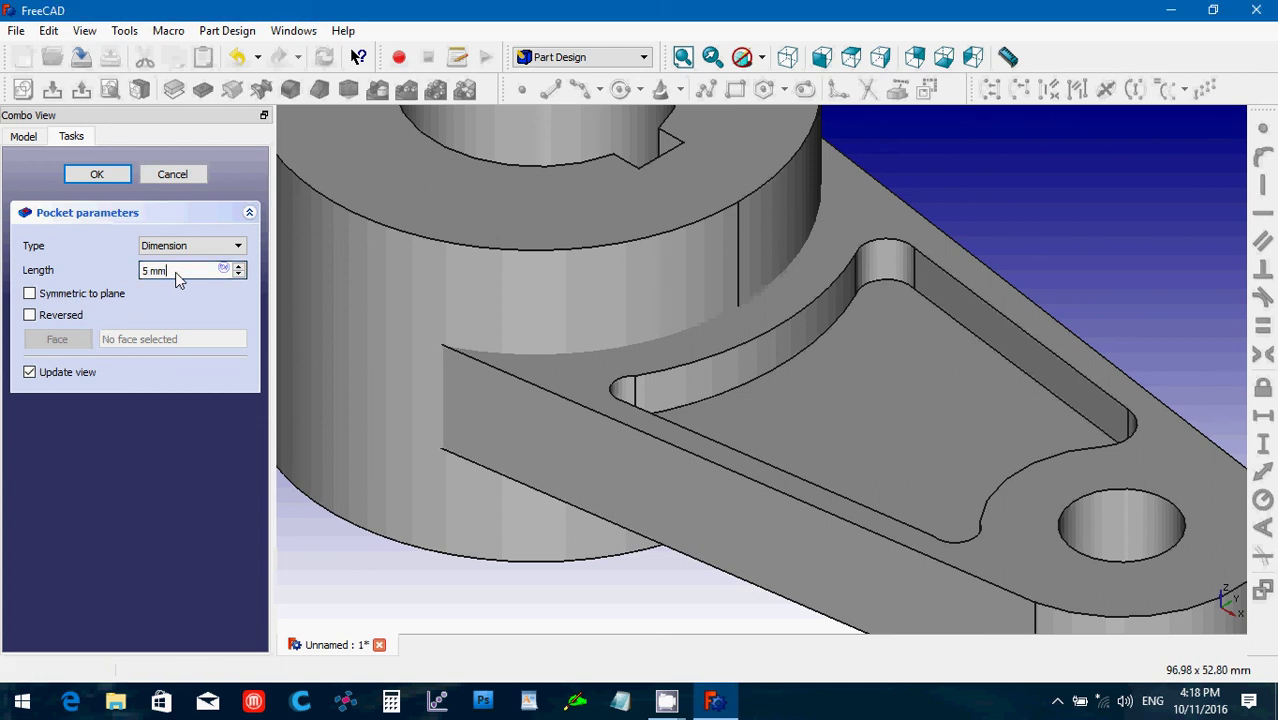
{"action": "left_click_drag", "start_coordinate": [177, 280], "coordinate": [83, 280]}
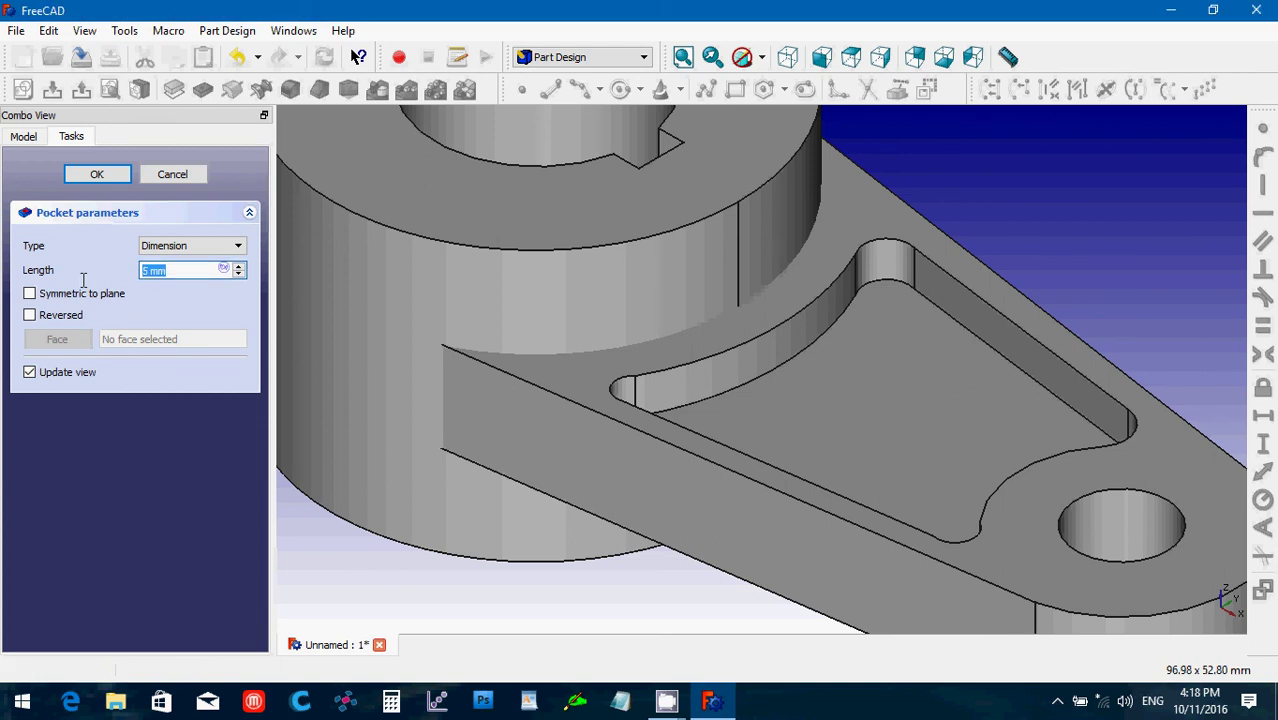
{"action": "type", "text": "2"}
{"action": "key", "text": "Return"}
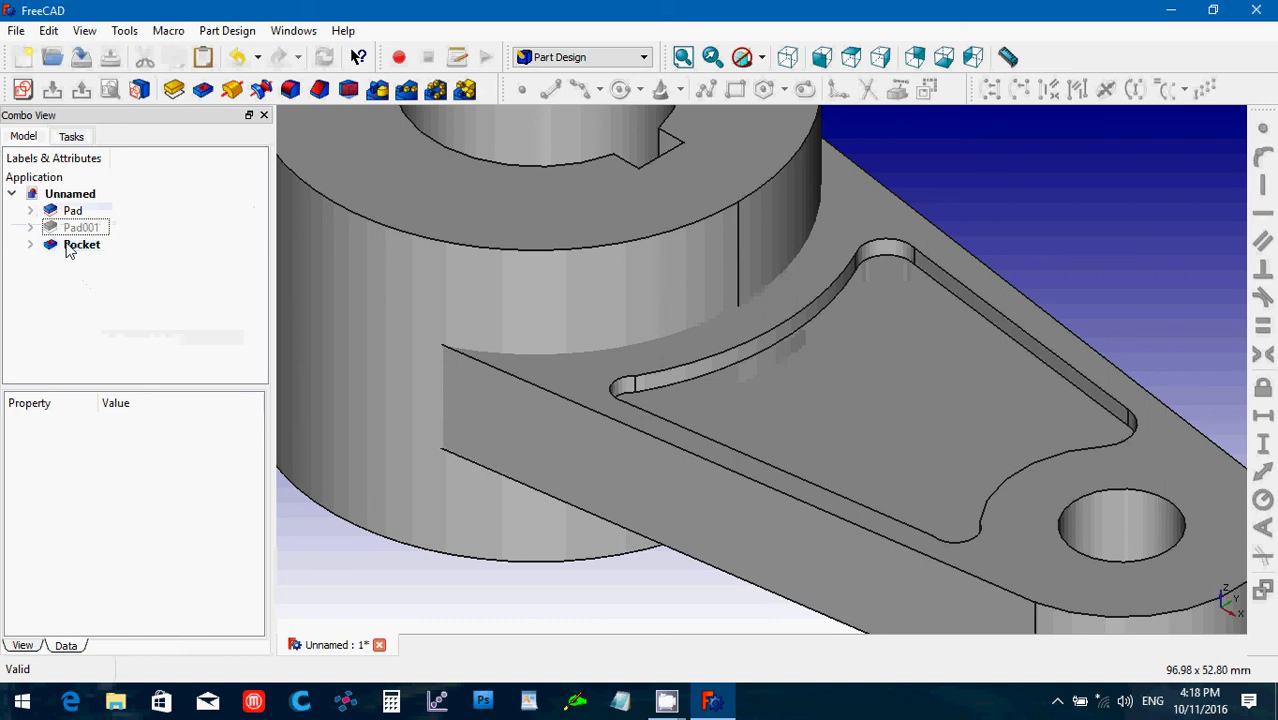
- Try to mirror the recess pocket about the horizontal sketch axis and inspect the preview from several angles
{"action": "left_click", "coordinate": [72, 246]}
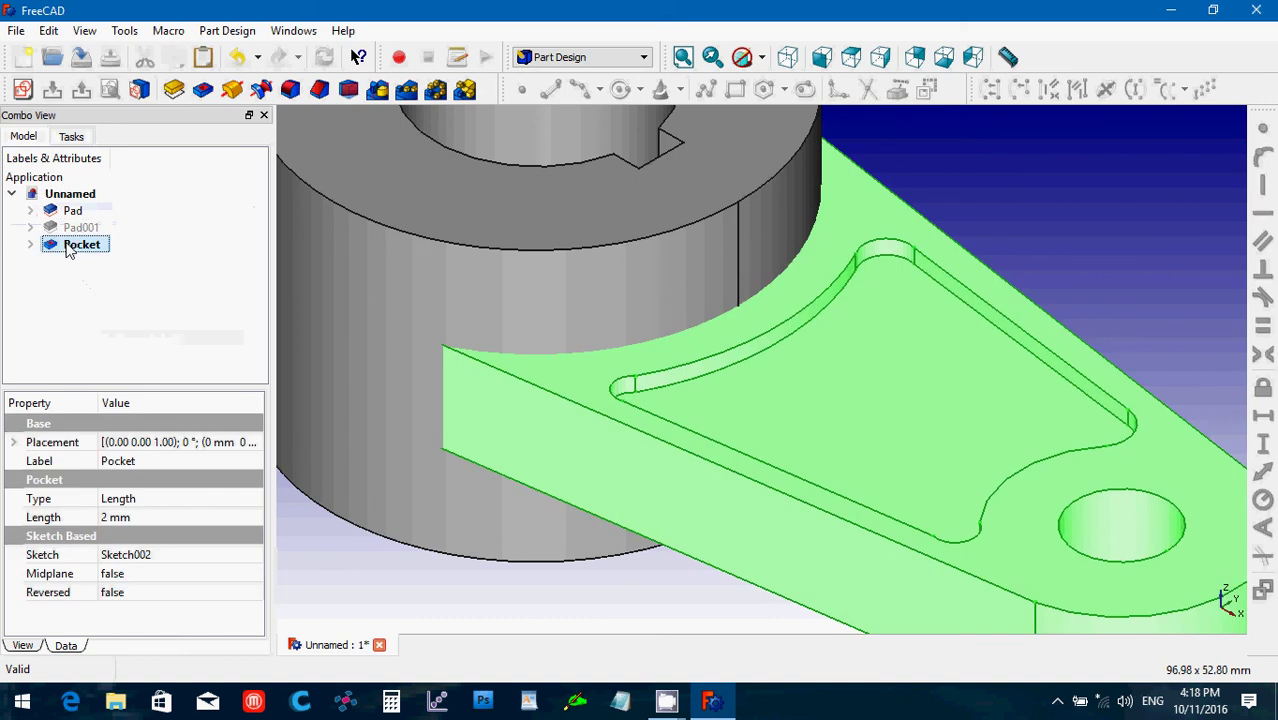
{"action": "left_click", "coordinate": [378, 91]}
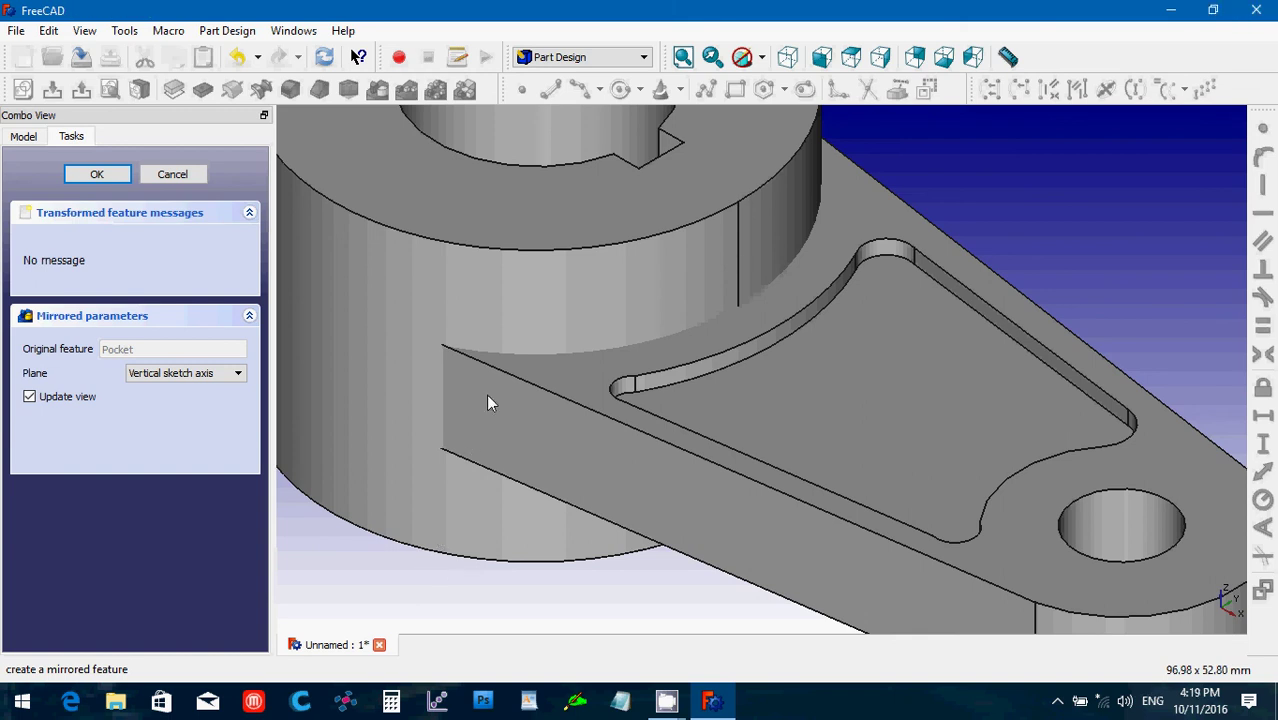
{"action": "middle_click_drag", "start_coordinate": [516, 318], "coordinate": [770, 184]}
{"action": "left_click", "coordinate": [770, 184]}
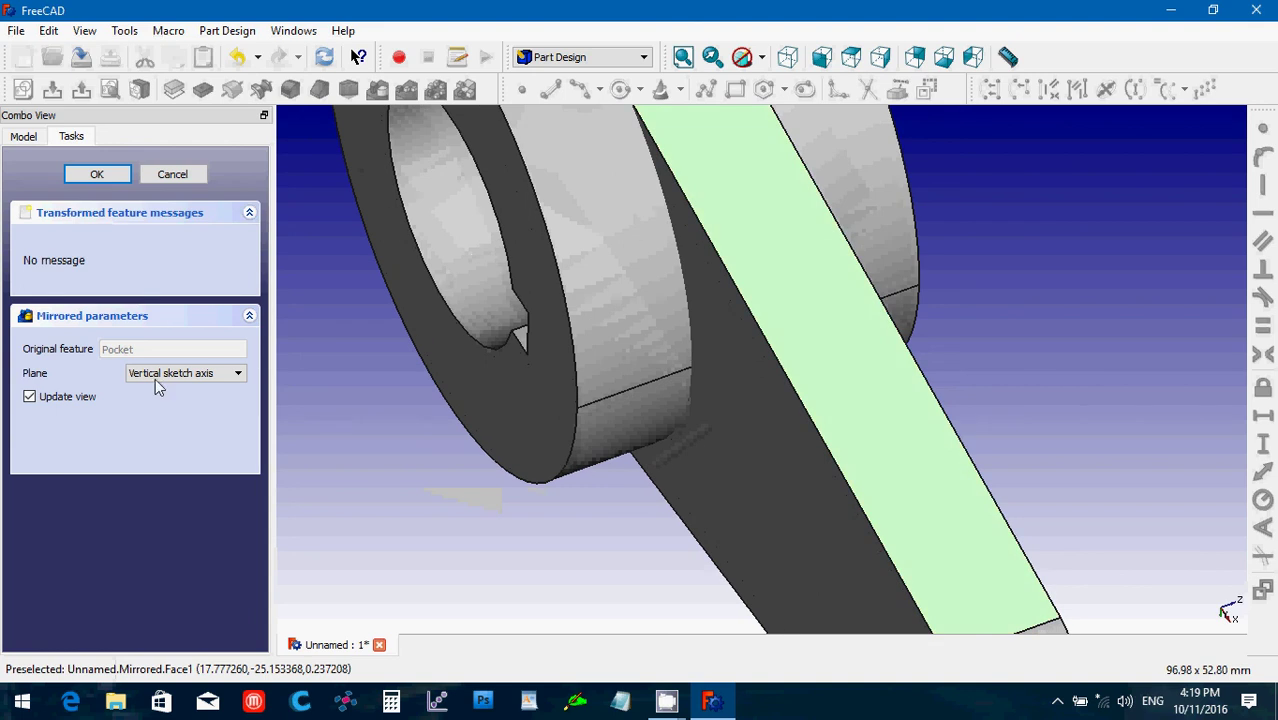
{"action": "left_click", "coordinate": [163, 374]}
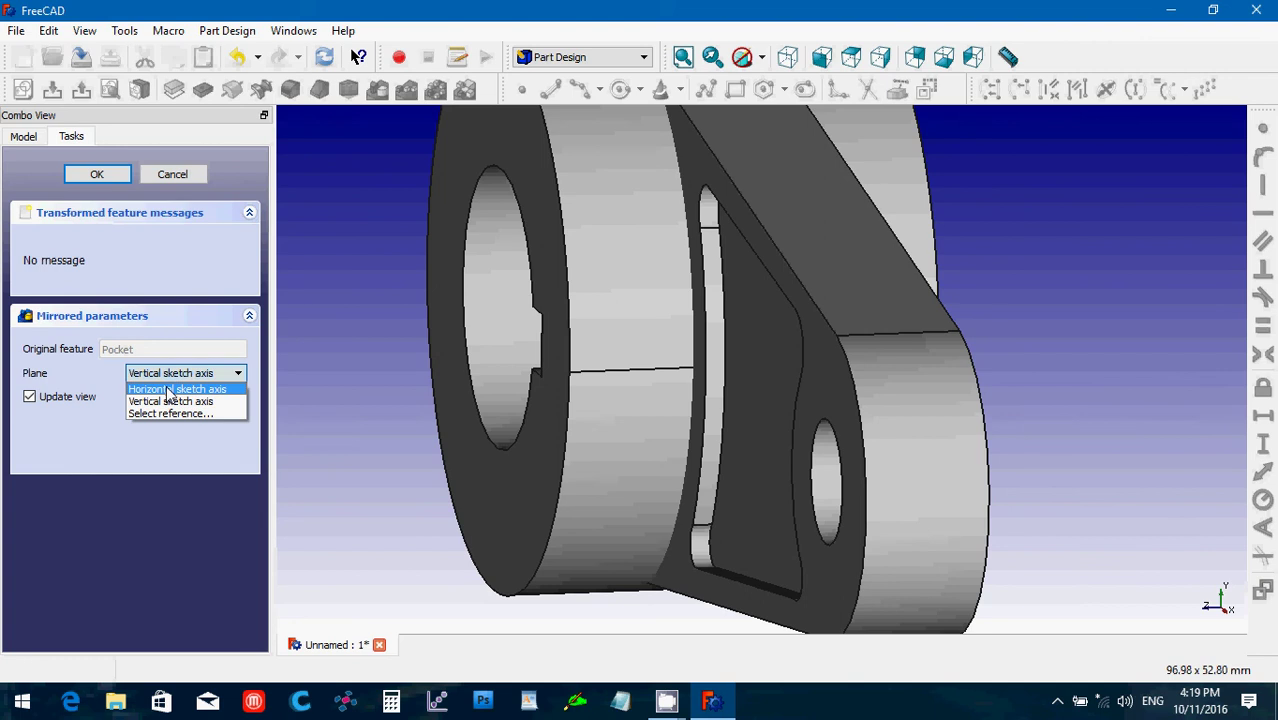
{"action": "left_click", "coordinate": [166, 388]}
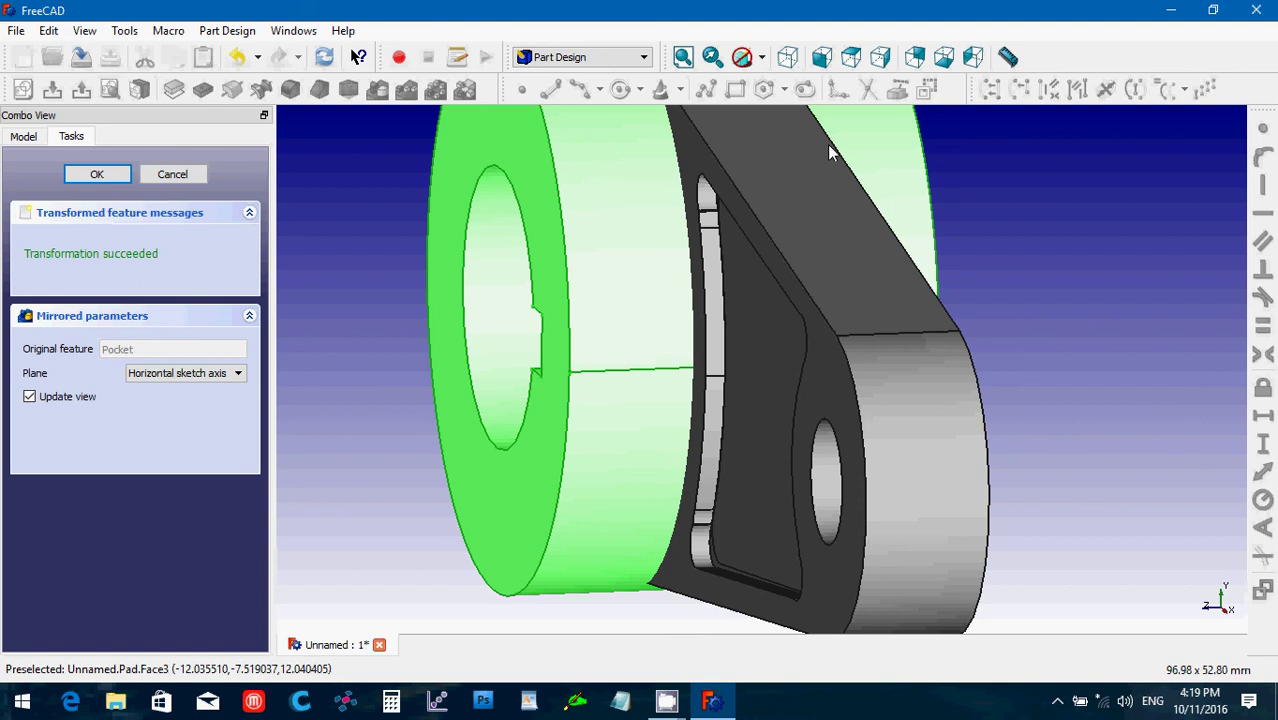
{"action": "left_click", "coordinate": [787, 58]}
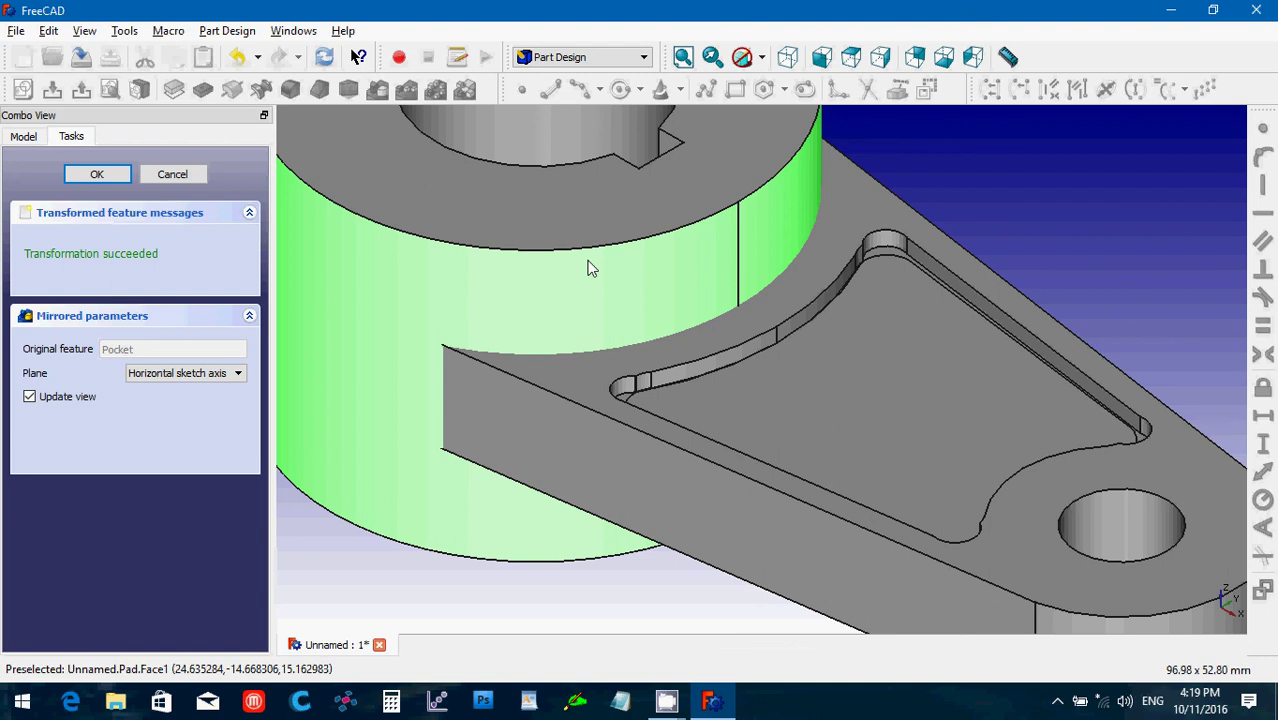
- Check the arm's underside, try the vertical sketch axis as the mirror plane, and cancel the mirror feature
{"action": "middle_click_drag", "start_coordinate": [636, 479], "coordinate": [647, 428]}
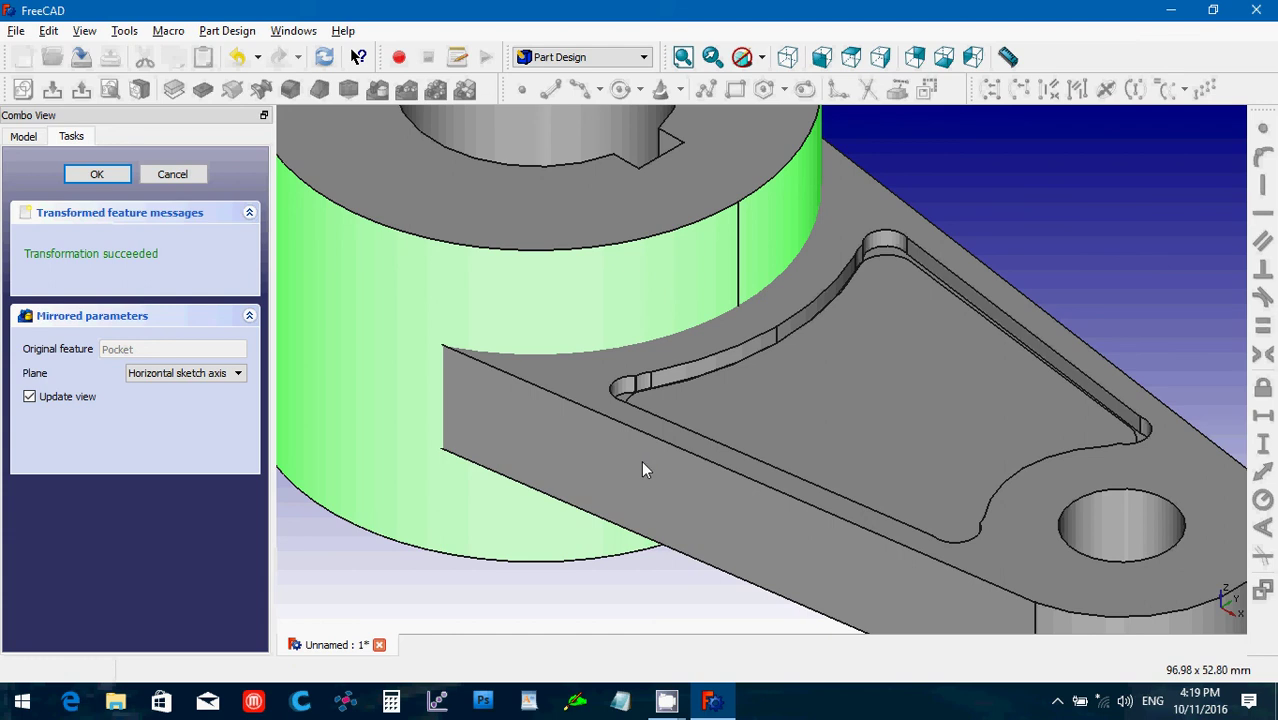
{"action": "left_click", "coordinate": [948, 59]}
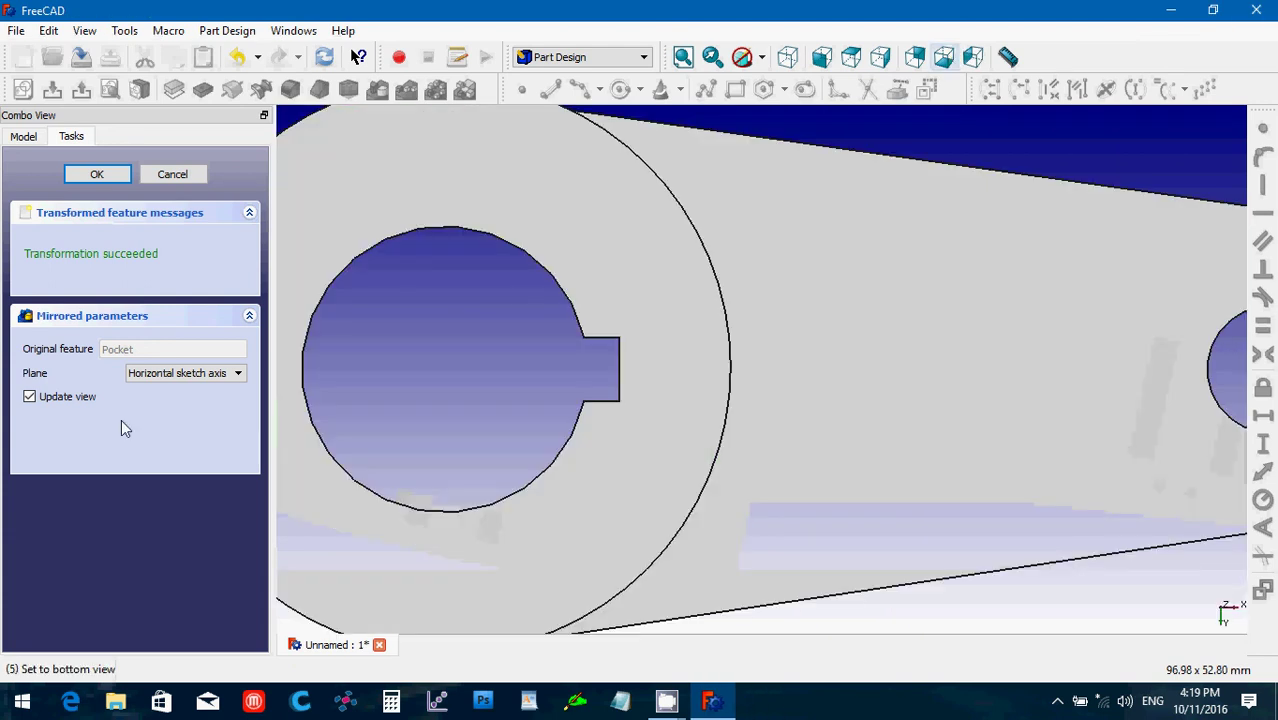
{"action": "left_click", "coordinate": [193, 372]}
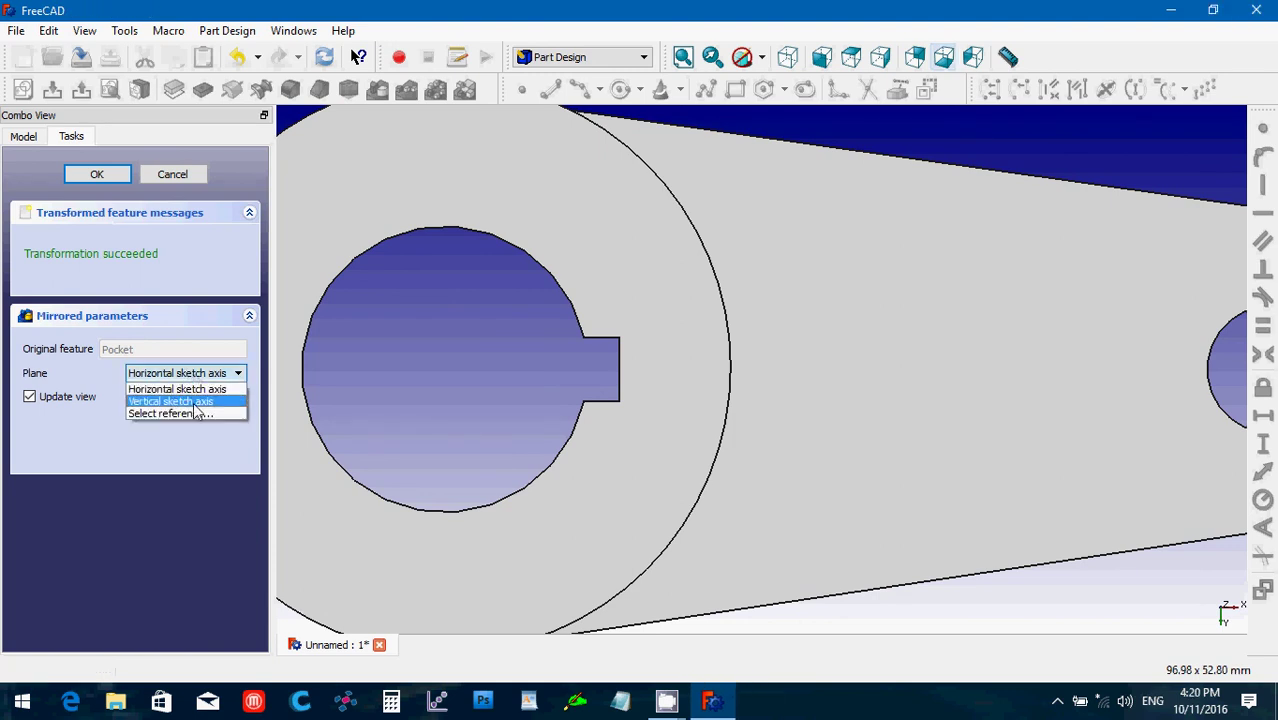
{"action": "left_click", "coordinate": [193, 401]}
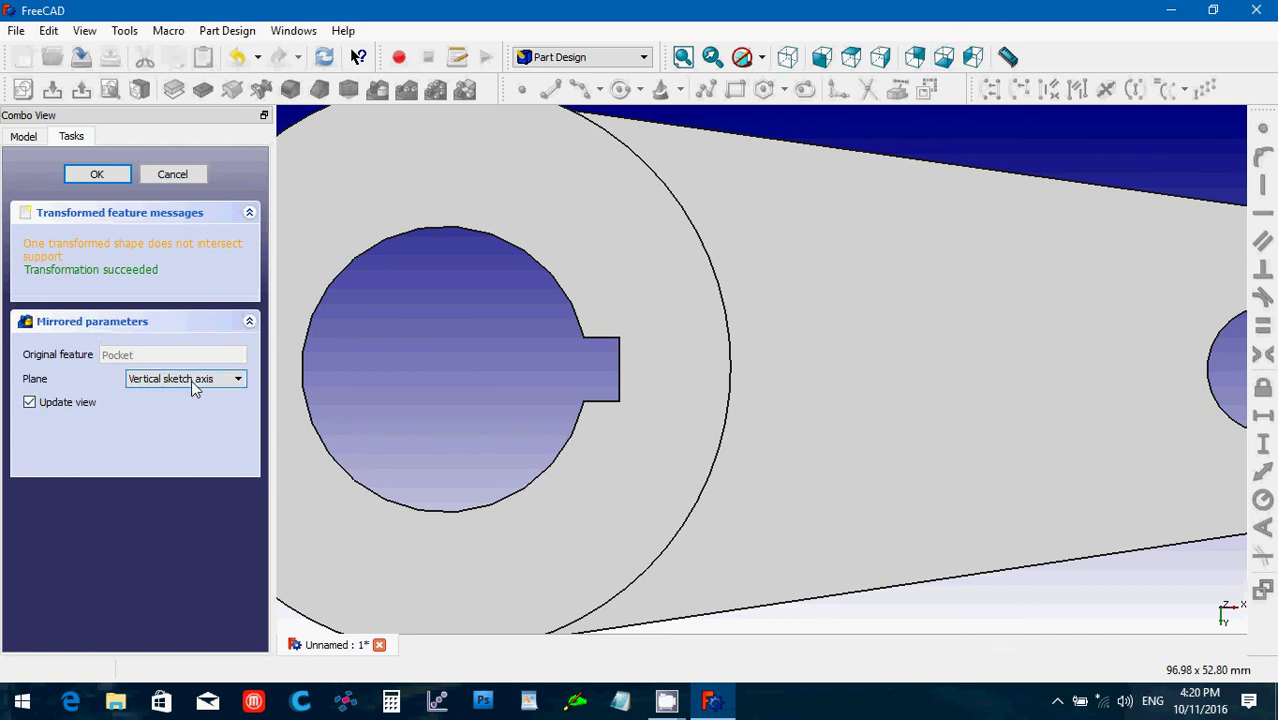
{"action": "left_click", "coordinate": [193, 385]}
{"action": "left_click", "coordinate": [339, 384]}
{"action": "left_click", "coordinate": [170, 174]}
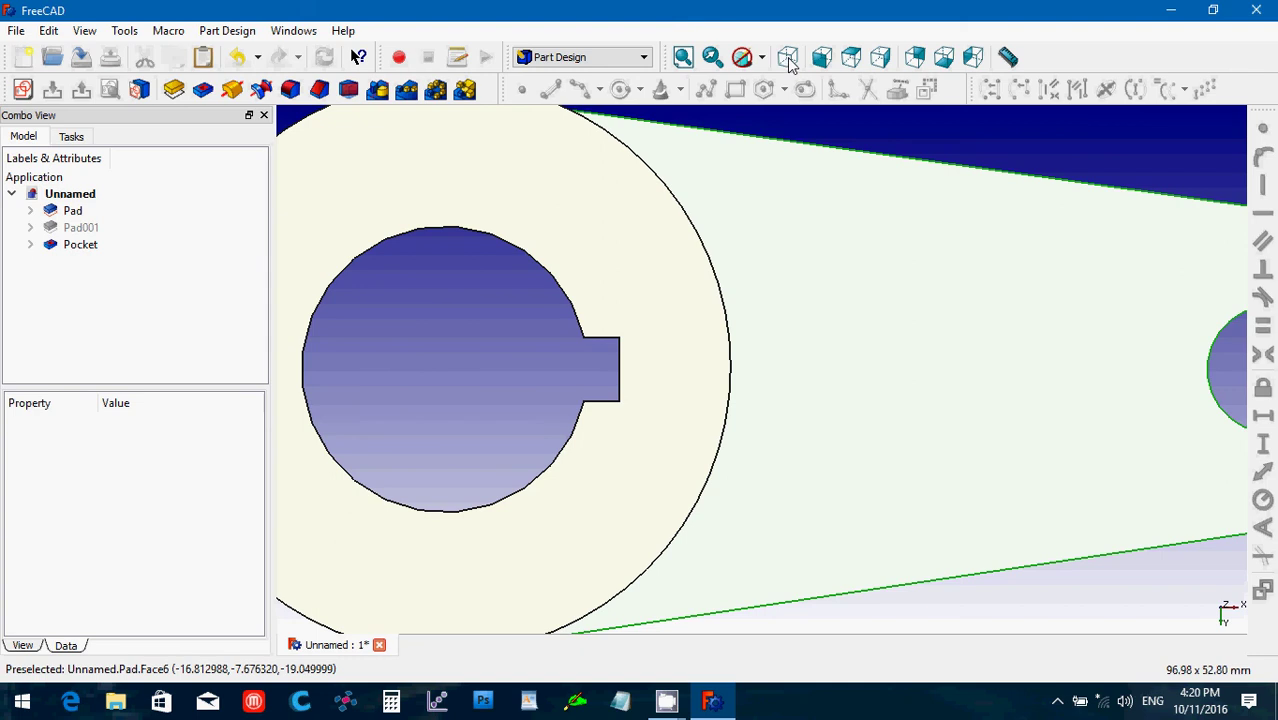
- Delete the recess pocket from the arm while keeping its sketch
{"action": "left_click", "coordinate": [788, 58]}
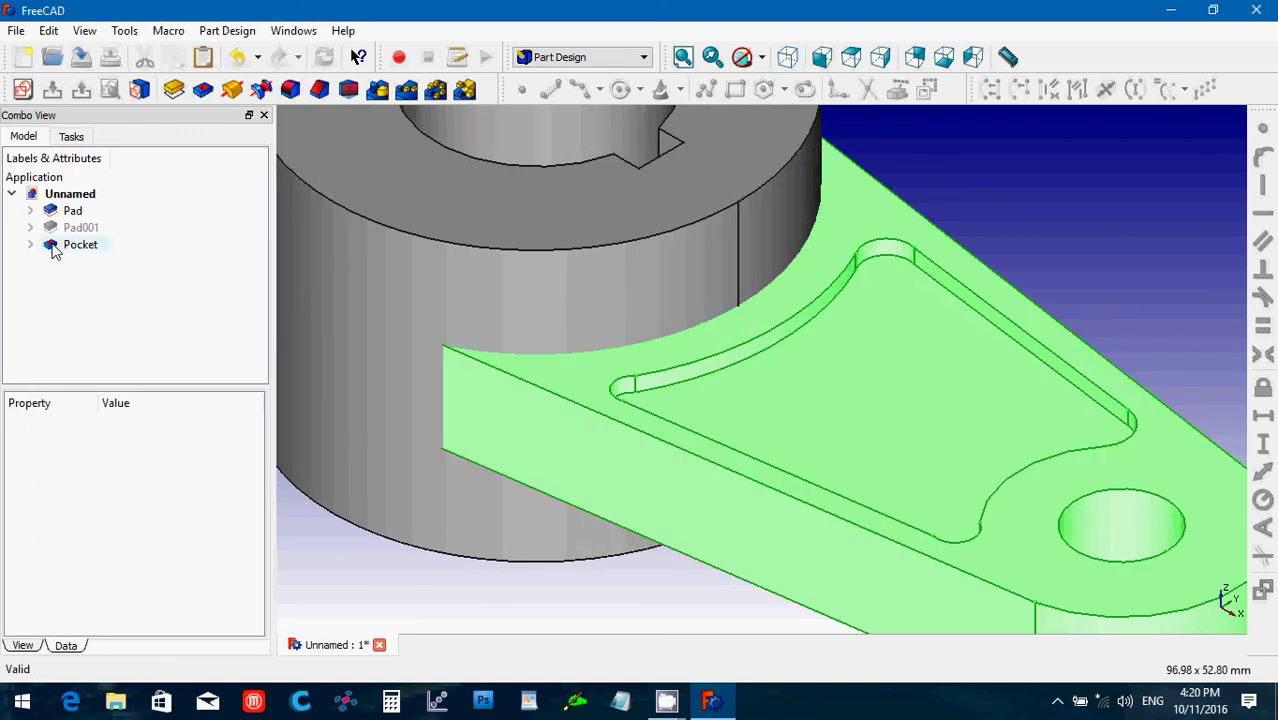
{"action": "left_click", "coordinate": [55, 252]}
{"action": "key", "text": "Delete"}
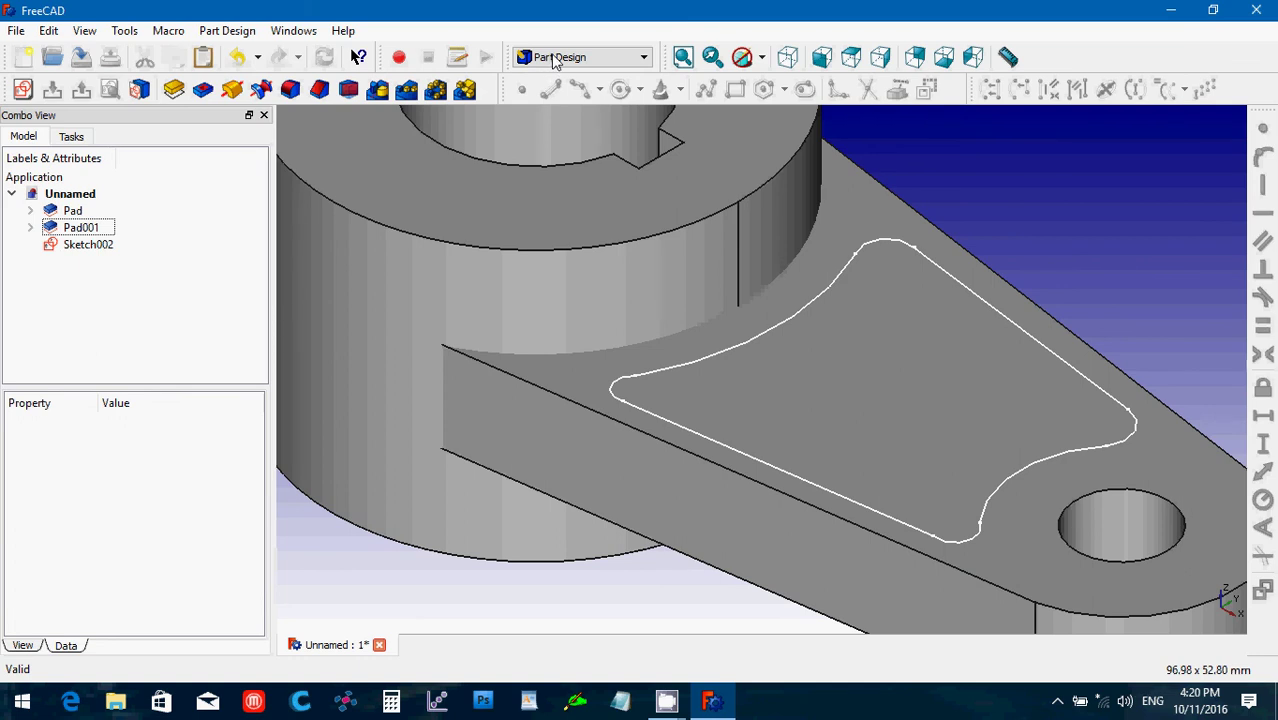
- Switch to the Part workbench and extrude the recess sketch 2 mm along Z with Create solid enabled
{"action": "left_click", "coordinate": [556, 58]}
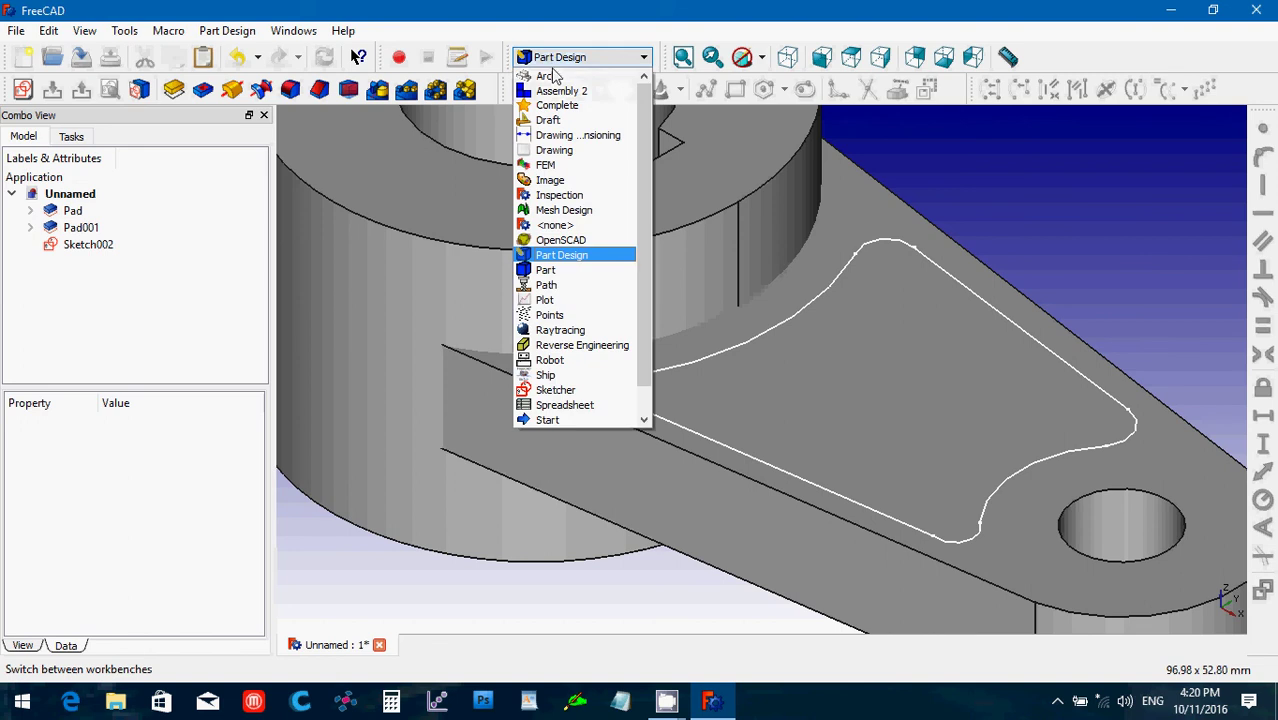
{"action": "left_click", "coordinate": [540, 270]}
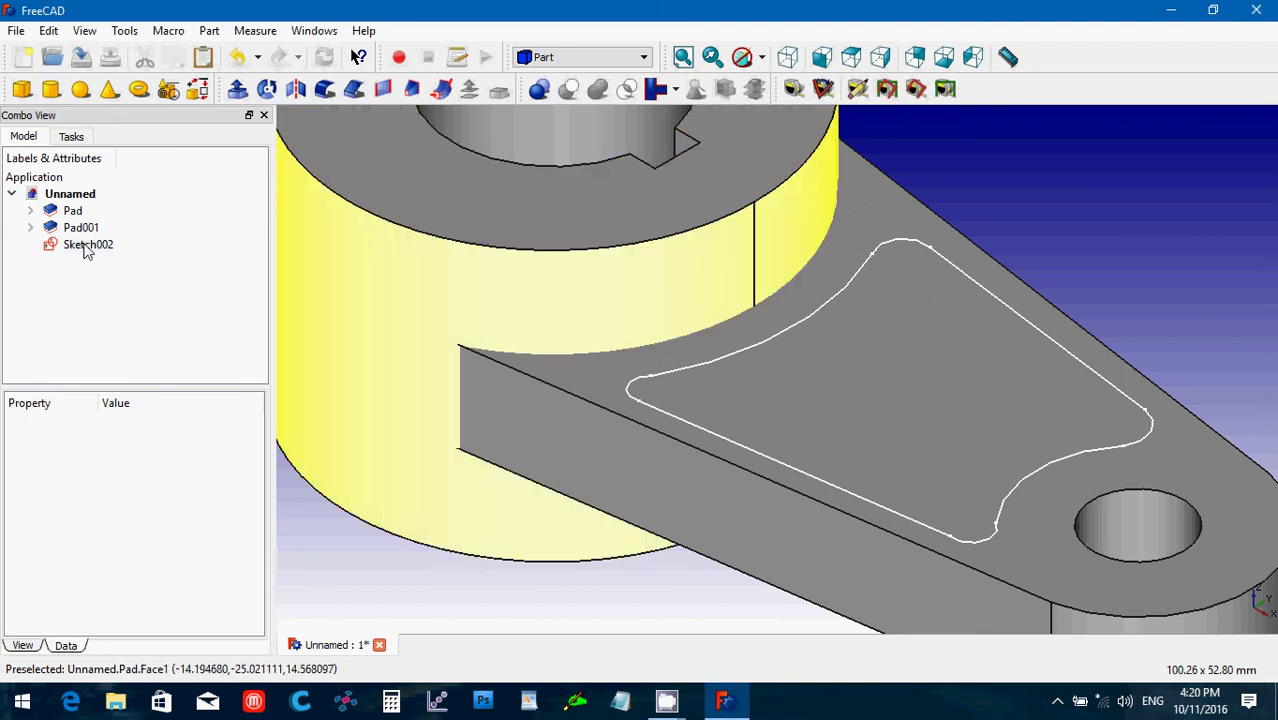
{"action": "left_click", "coordinate": [87, 247]}
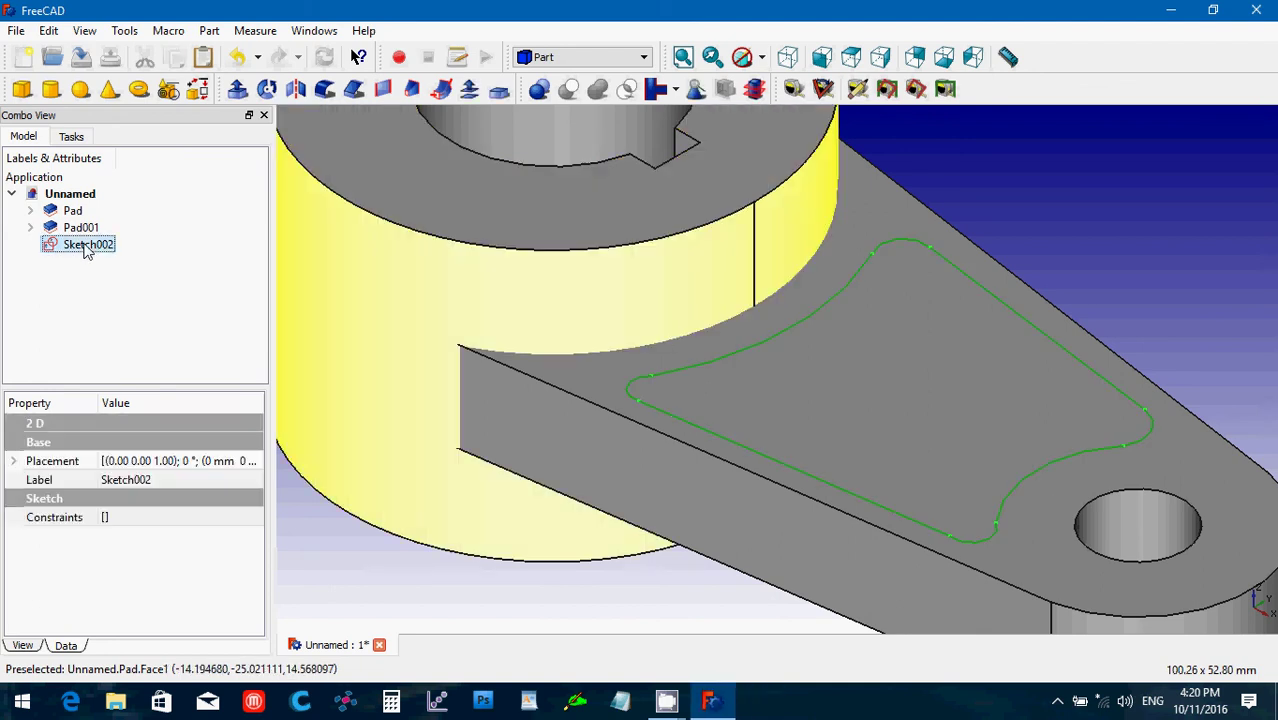
{"action": "left_click", "coordinate": [238, 90]}
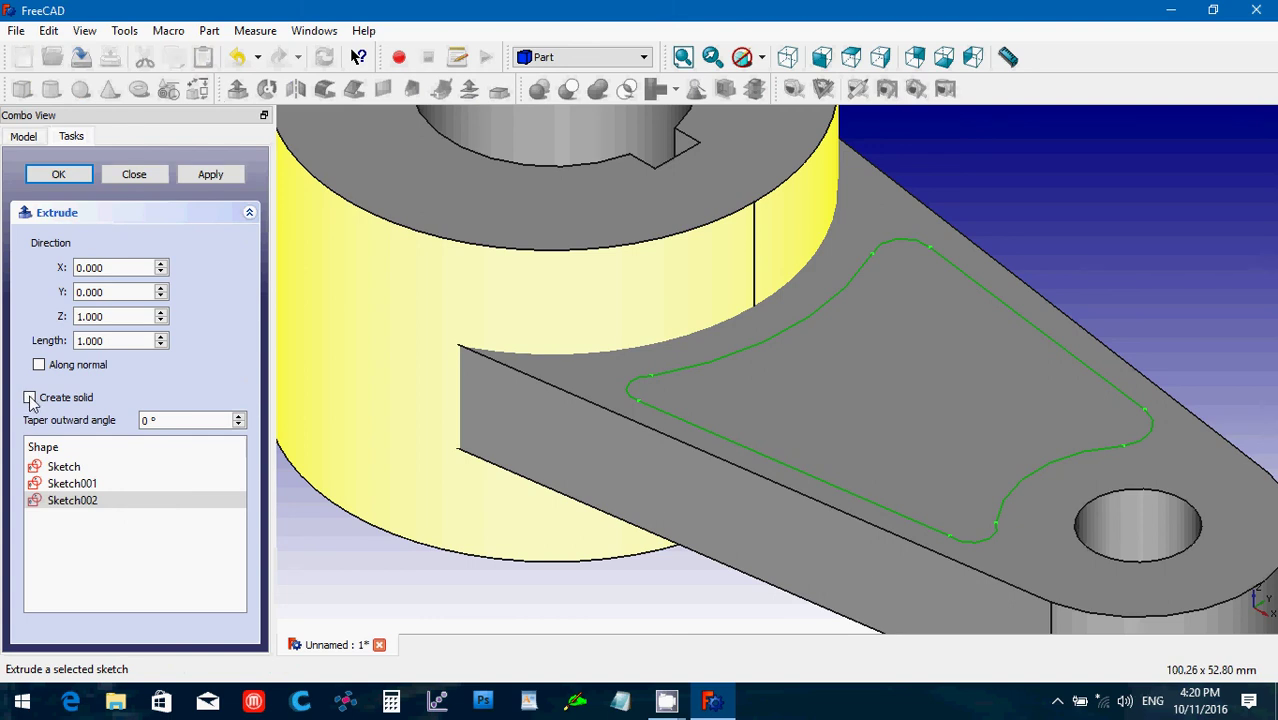
{"action": "left_click", "coordinate": [30, 398]}
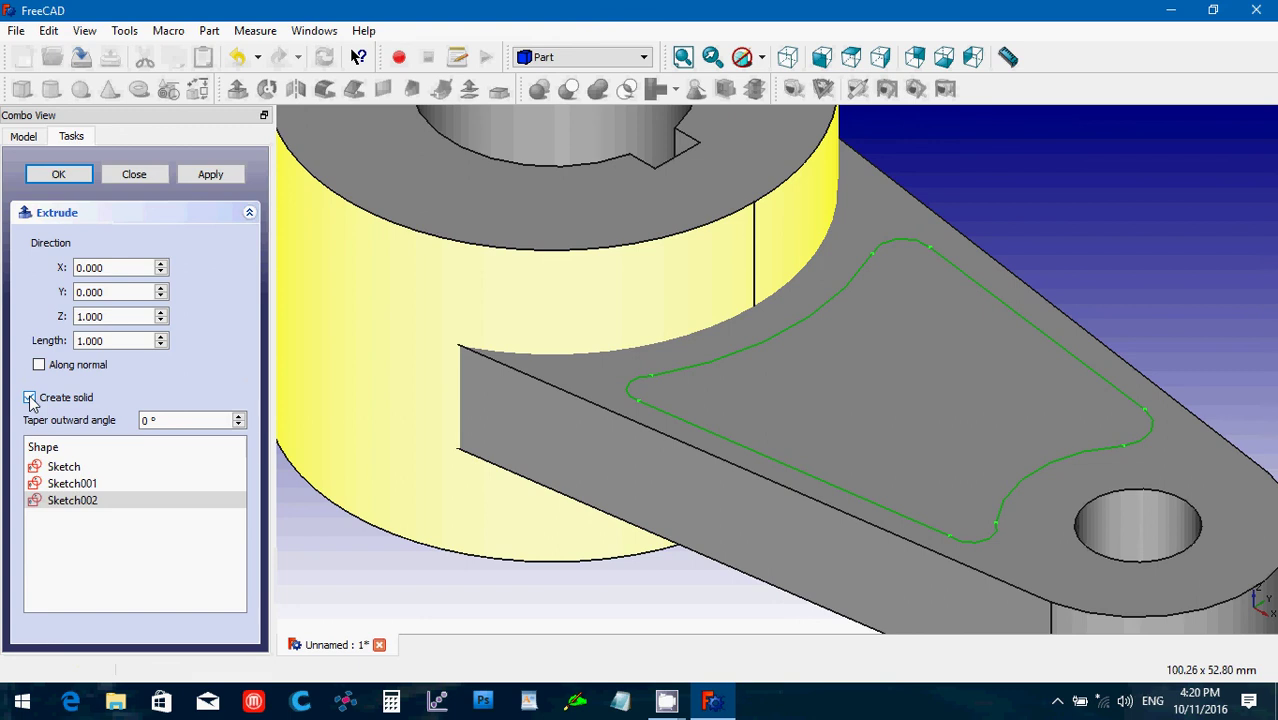
{"action": "left_click_drag", "start_coordinate": [104, 341], "coordinate": [50, 341]}
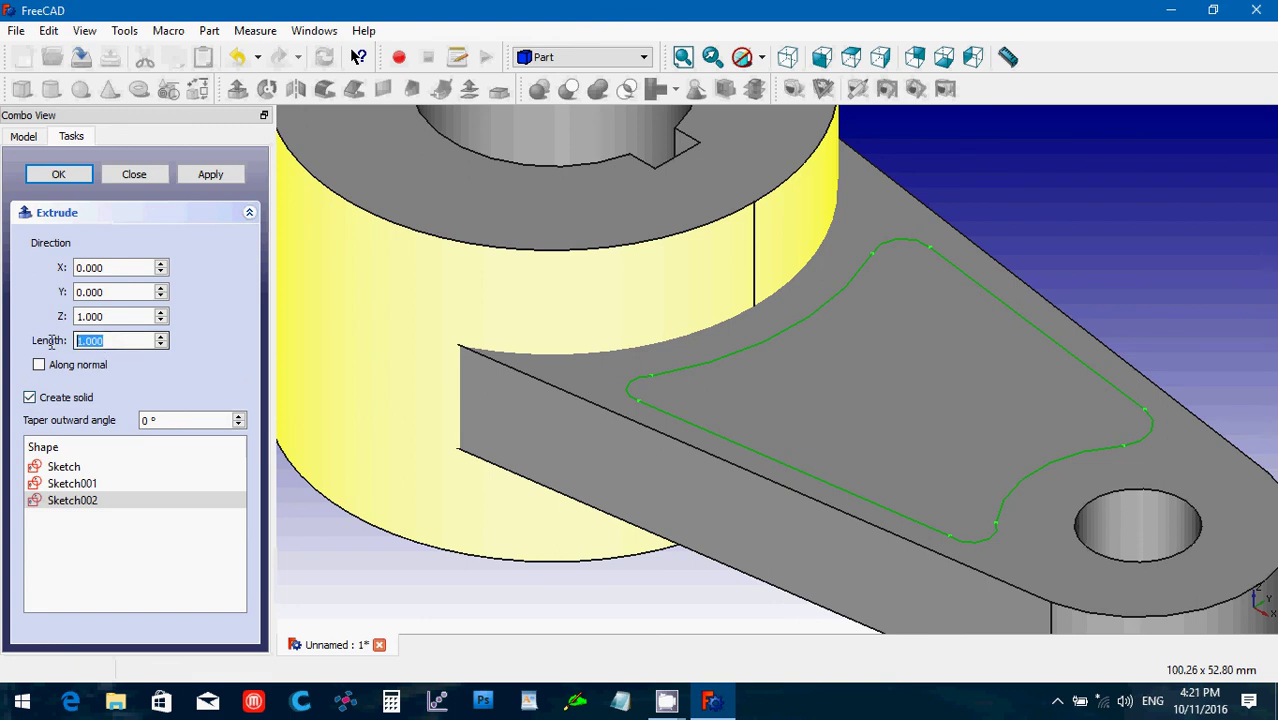
{"action": "type", "text": "02"}
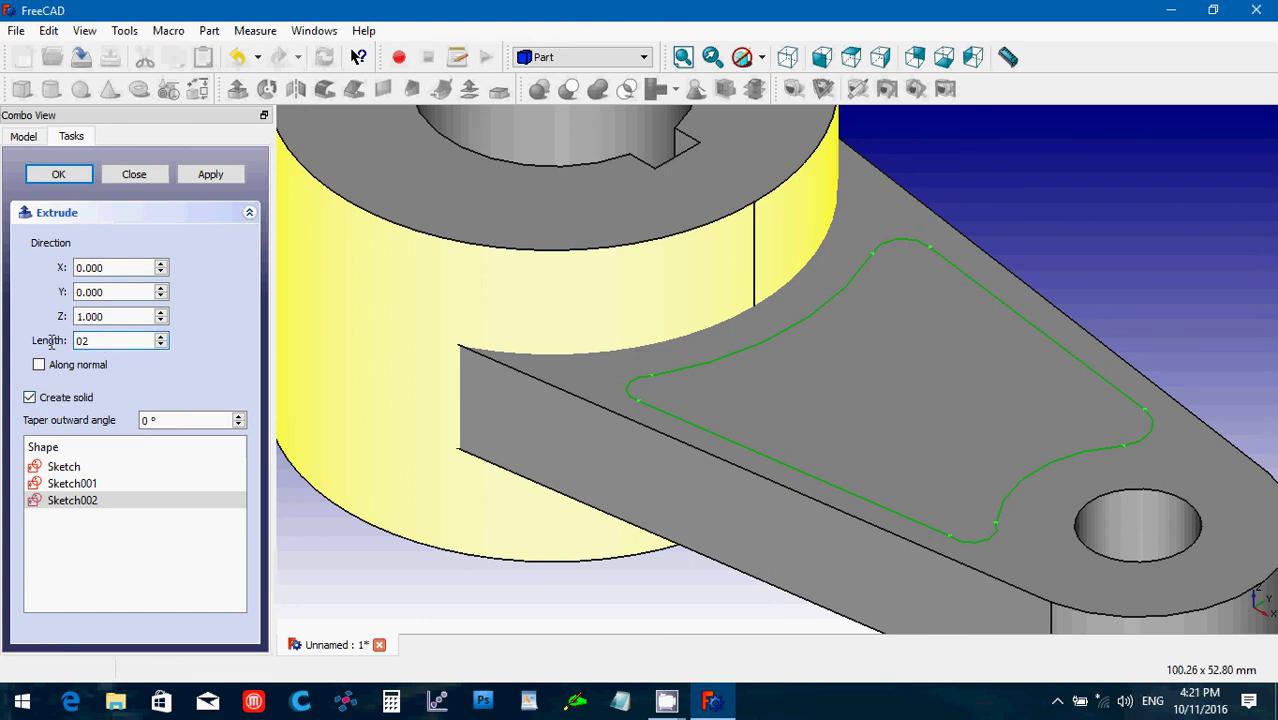
{"action": "key", "text": "BackSpace"}
{"action": "key", "text": "BackSpace"}
{"action": "type", "text": "2"}
{"action": "left_click", "coordinate": [107, 318]}
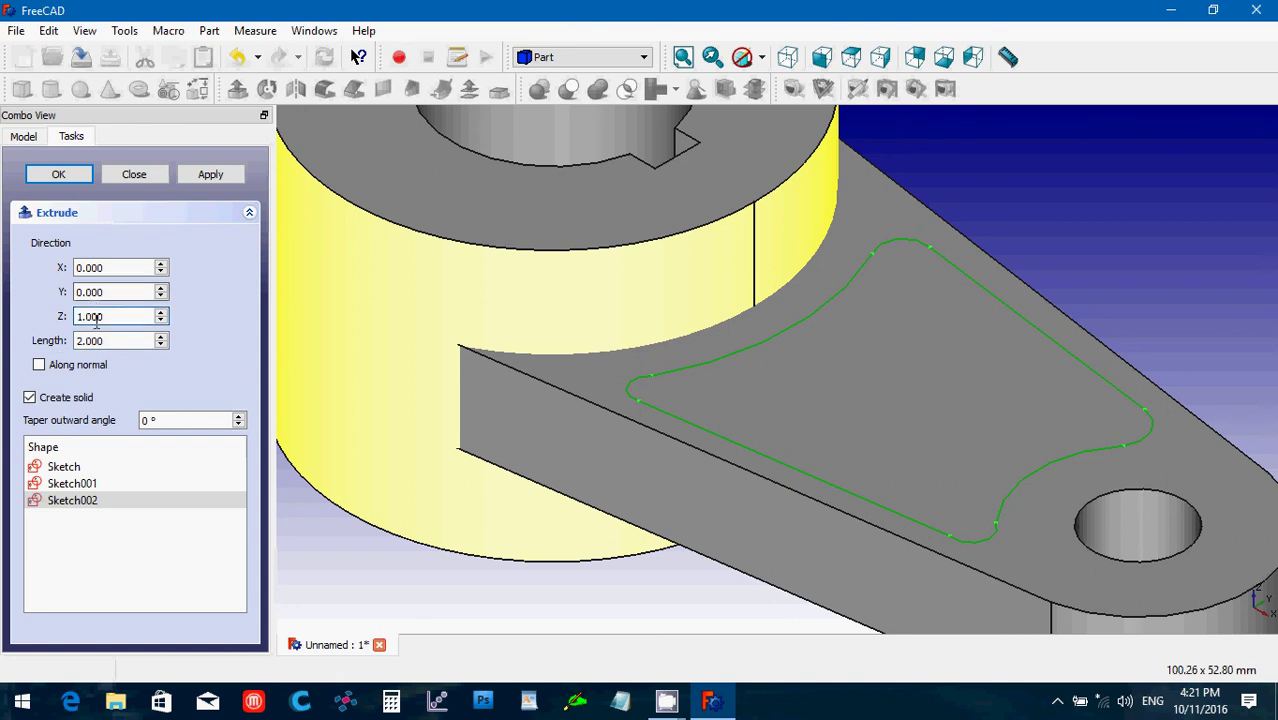
{"action": "left_click", "coordinate": [57, 176]}
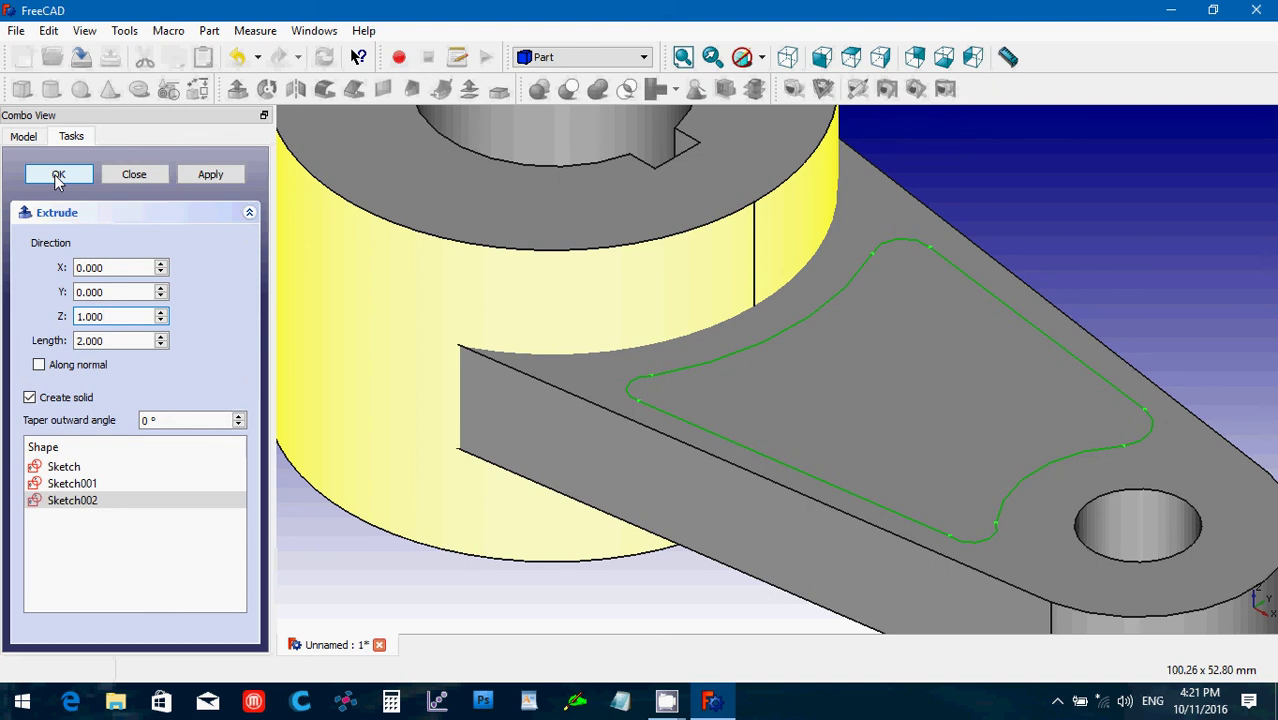
- Confirm the recess extrusion and check its source sketch's placement, re-entering 6.35 mm as the sketch's z position
{"action": "left_click", "coordinate": [57, 176]}
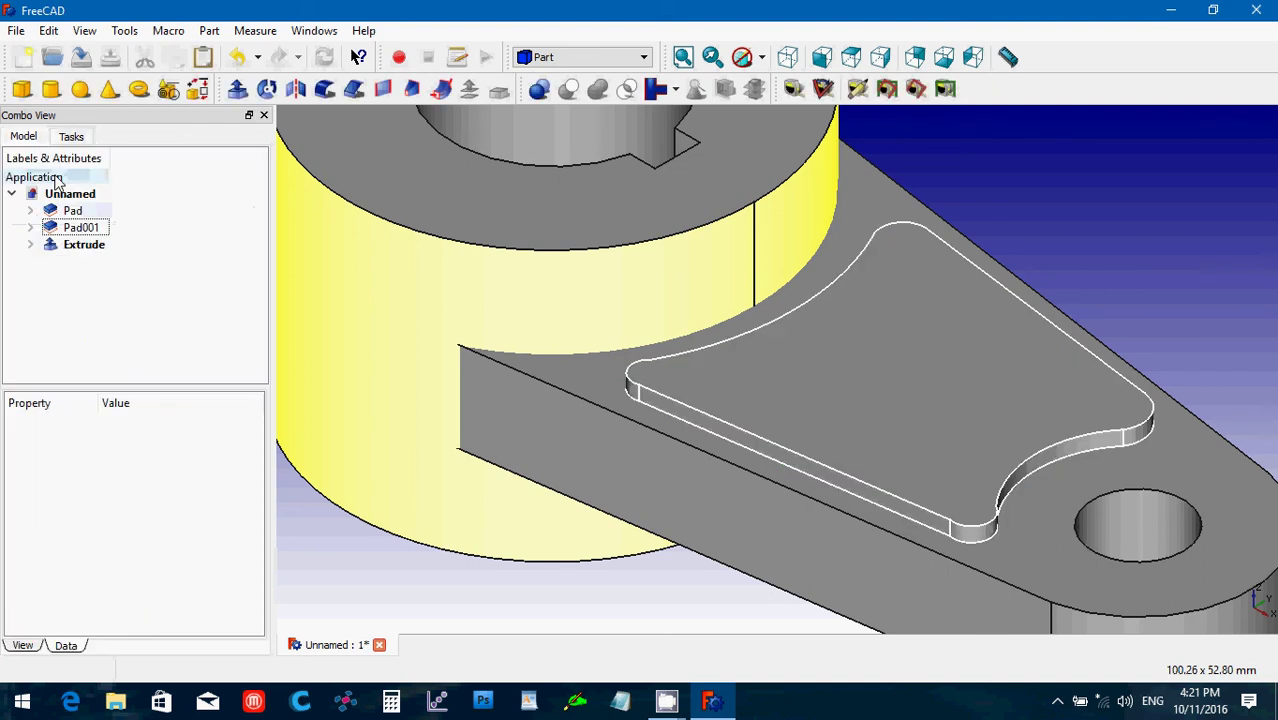
{"action": "left_click", "coordinate": [30, 245]}
{"action": "left_click", "coordinate": [62, 262]}
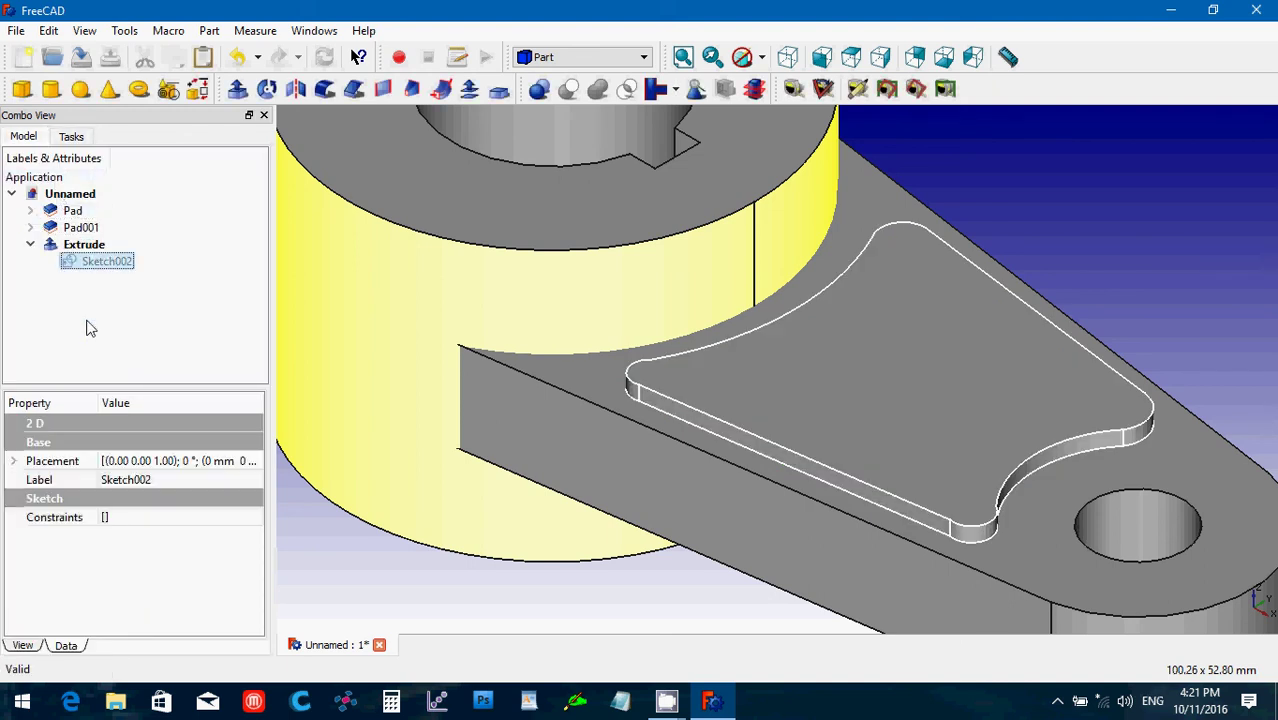
{"action": "left_click", "coordinate": [13, 461]}
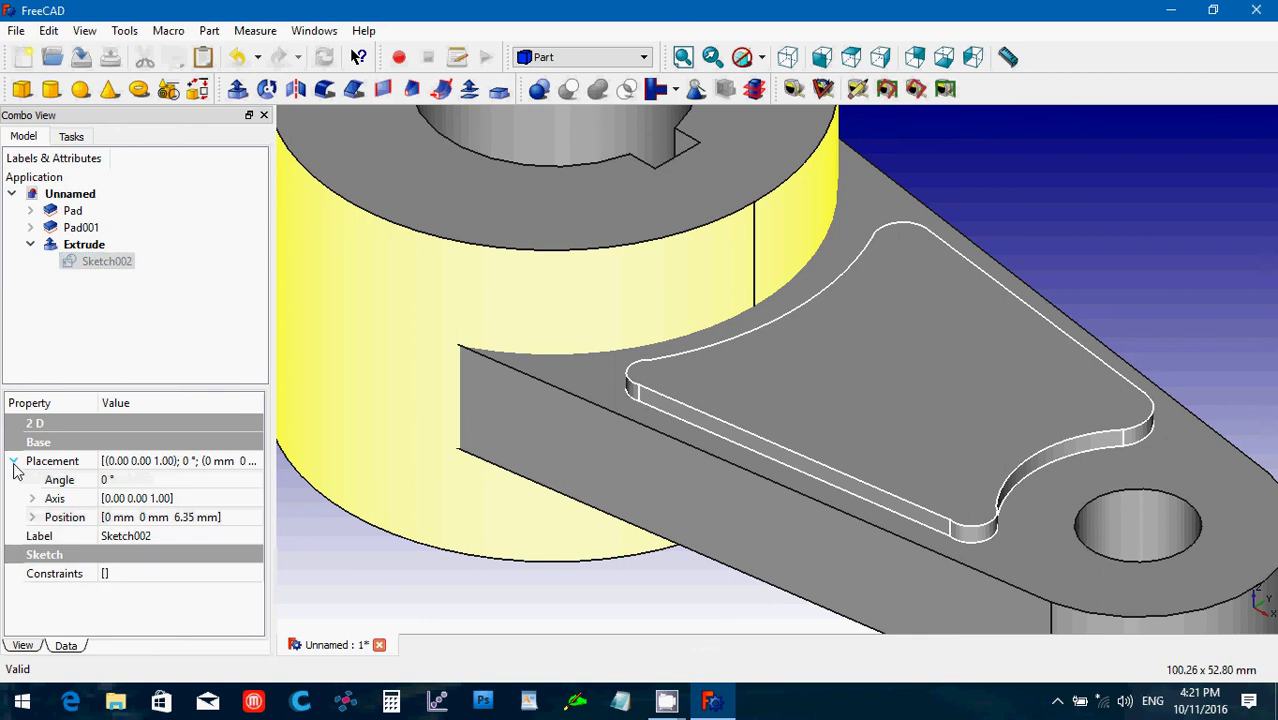
{"action": "left_click", "coordinate": [27, 517]}
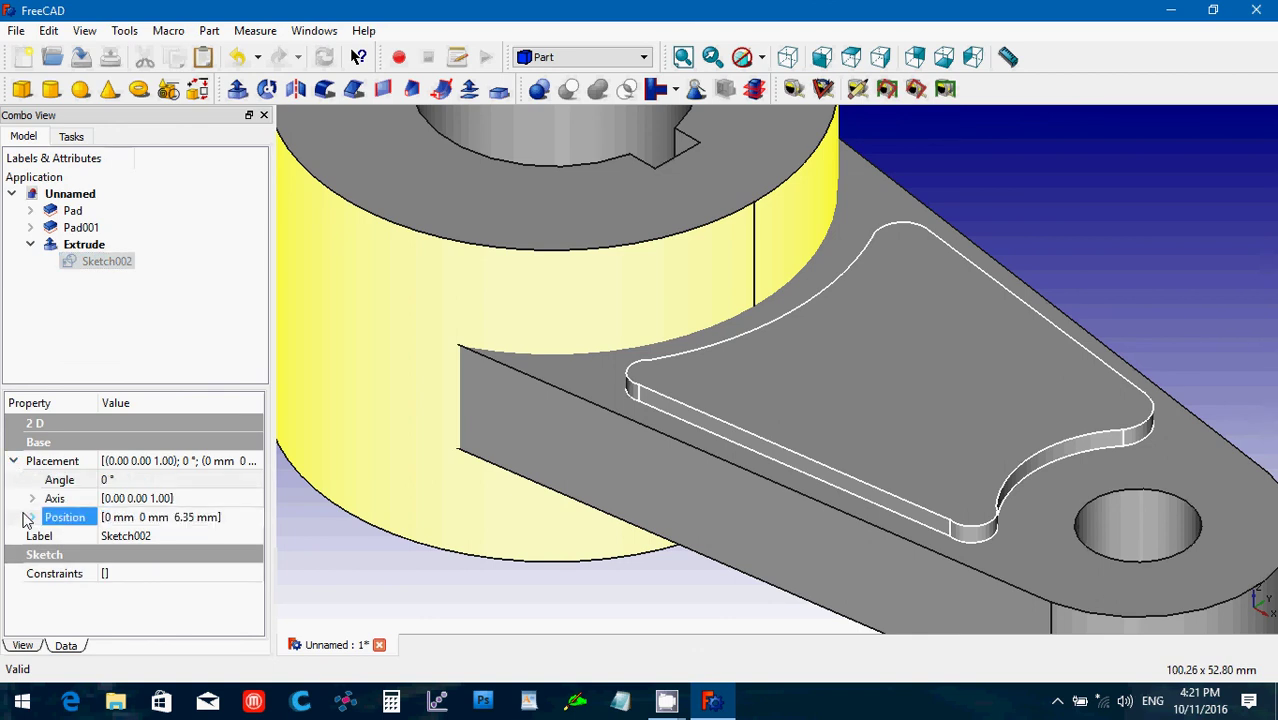
{"action": "left_click", "coordinate": [32, 517]}
{"action": "left_click", "coordinate": [140, 574]}
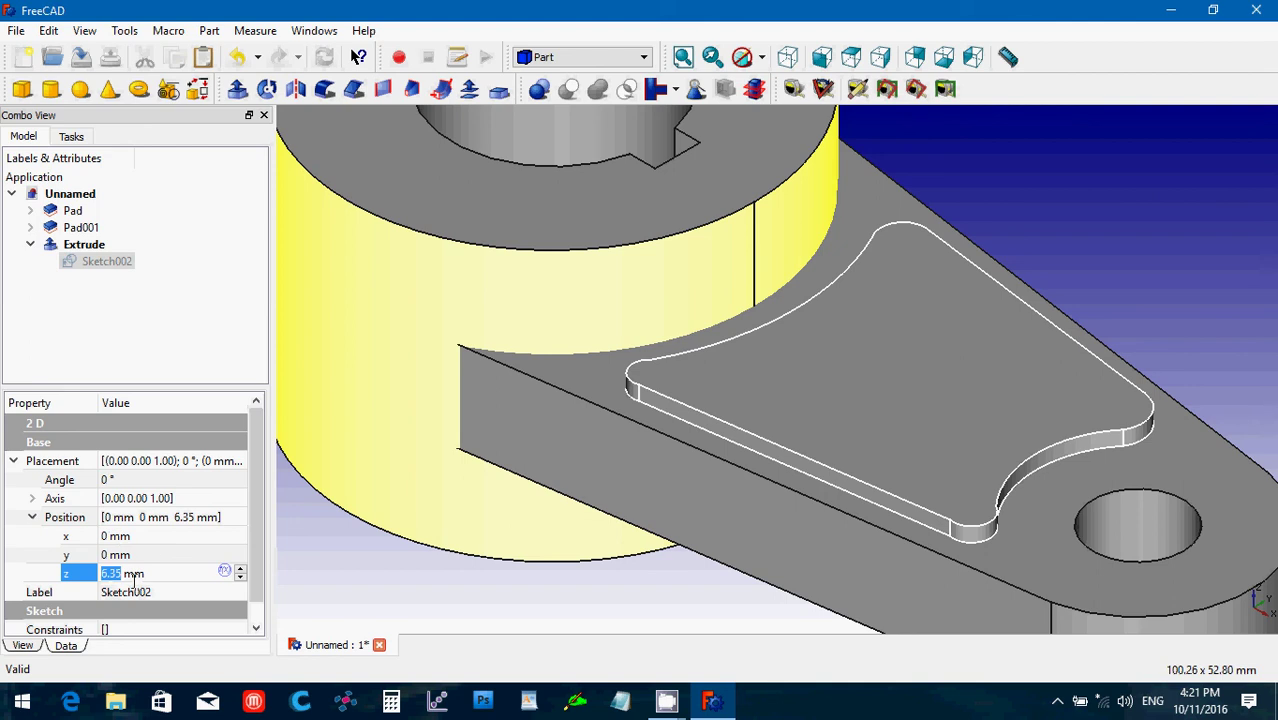
{"action": "left_click", "coordinate": [104, 574]}
{"action": "key", "text": "shift+Right"}
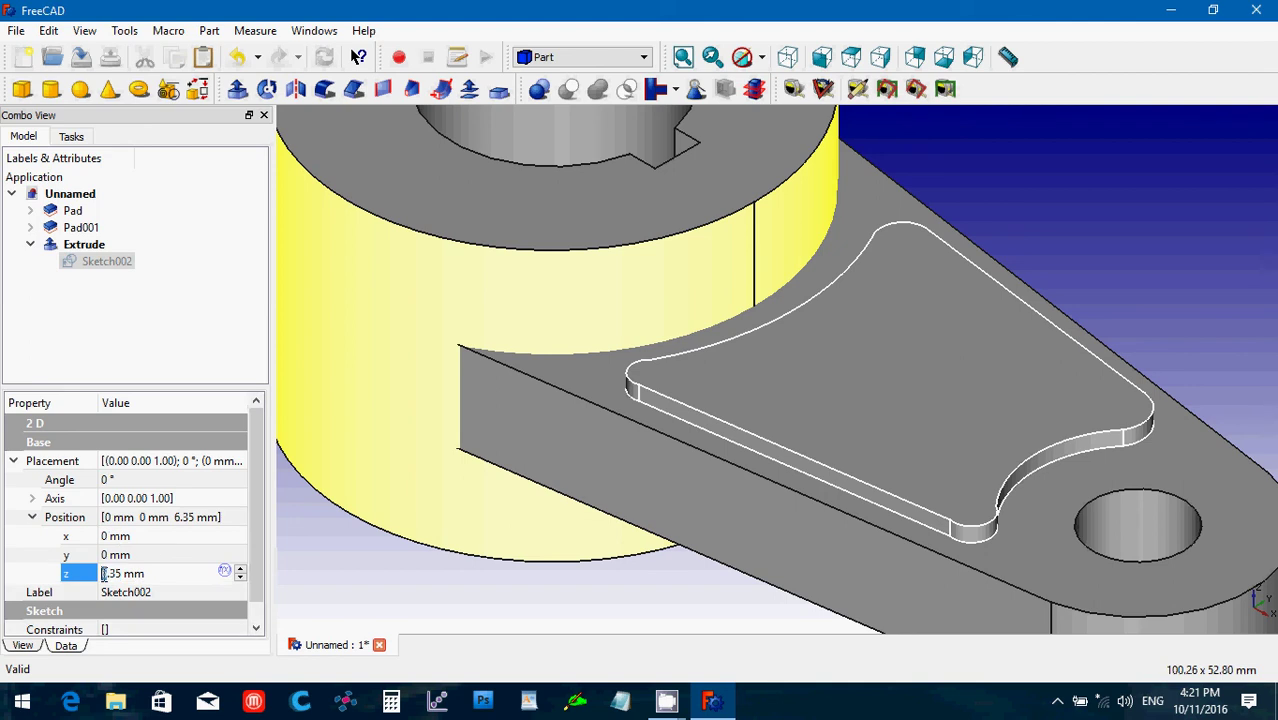
{"action": "type", "text": "6"}
{"action": "key", "text": "Return"}
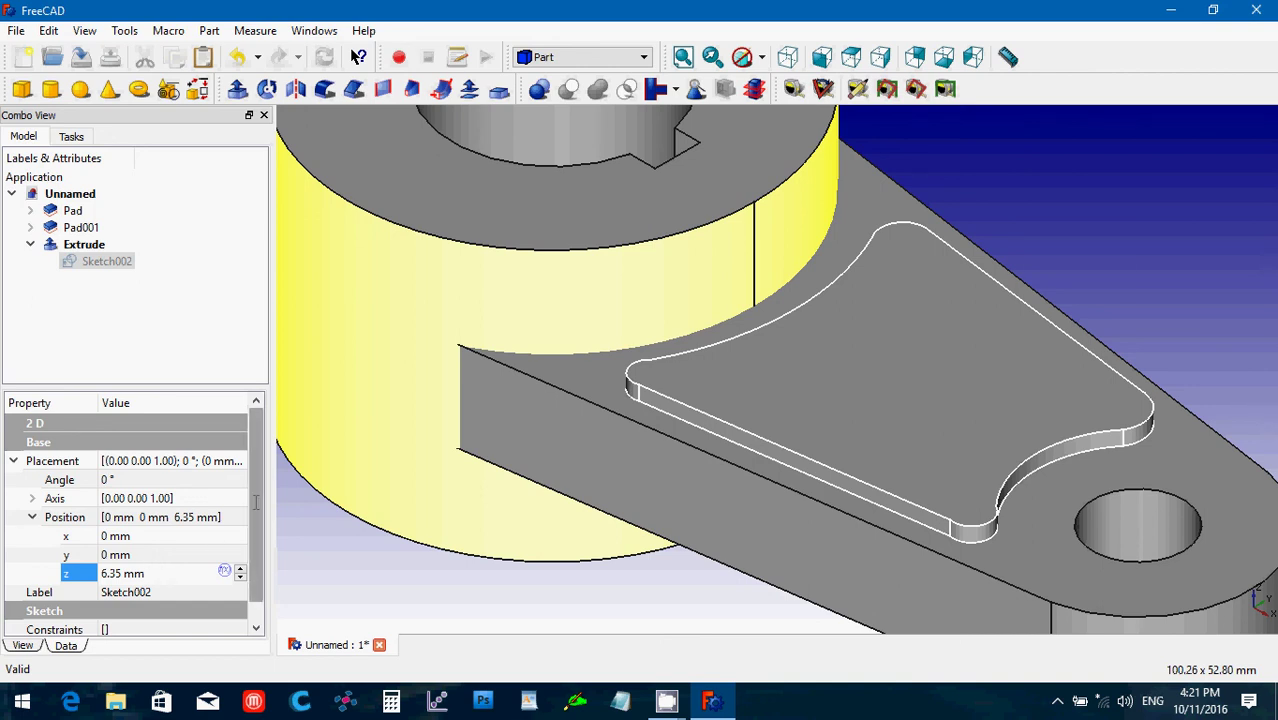
{"action": "scroll", "coordinate": [256, 540], "scroll_direction": "down", "scroll_amount": 1}
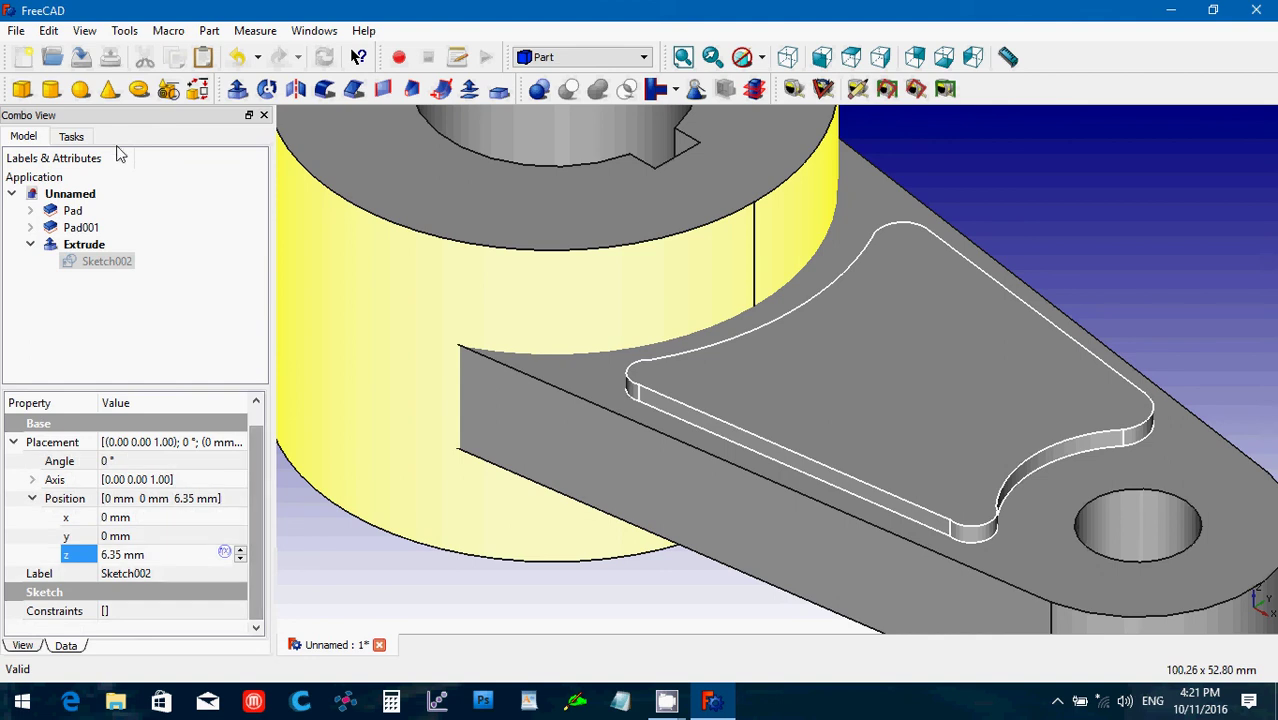
- Set the recess extrusion's z position to -2 mm so it sinks into the arm's upper face
{"action": "left_click", "coordinate": [30, 245]}
{"action": "left_click", "coordinate": [58, 254]}
{"action": "left_click_drag", "start_coordinate": [131, 611], "coordinate": [97, 610]}
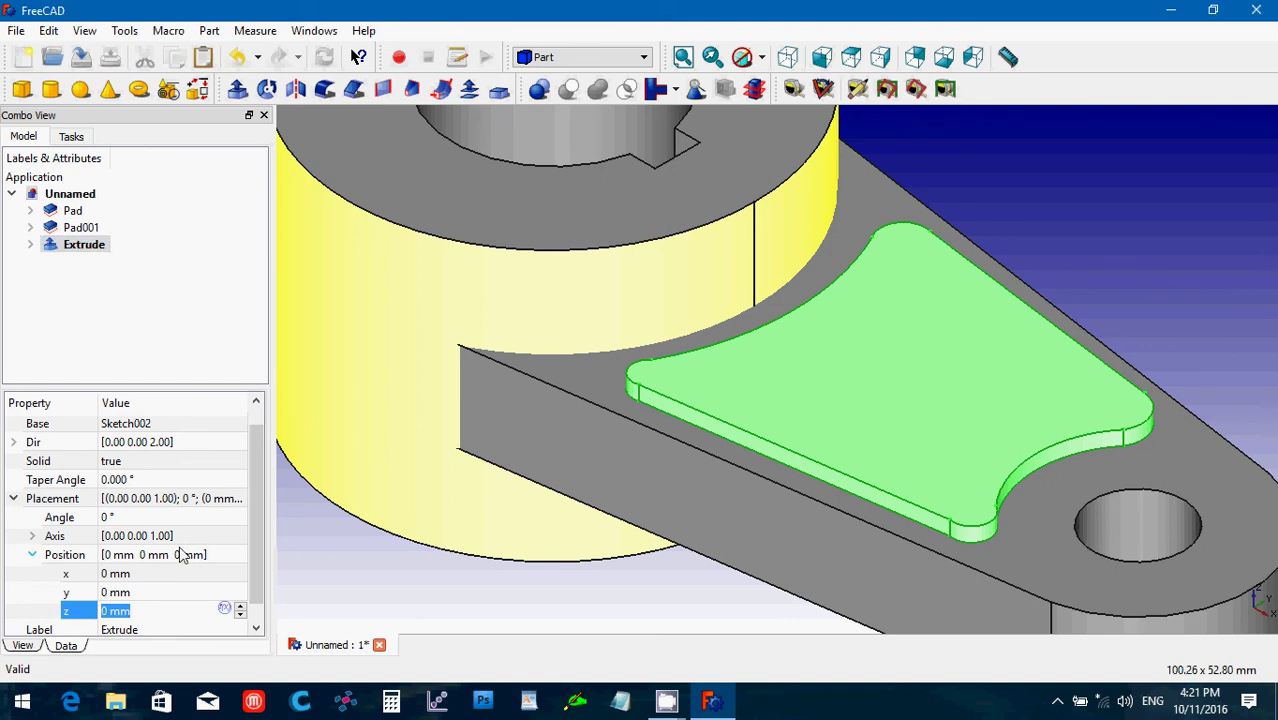
{"action": "type", "text": "-2"}
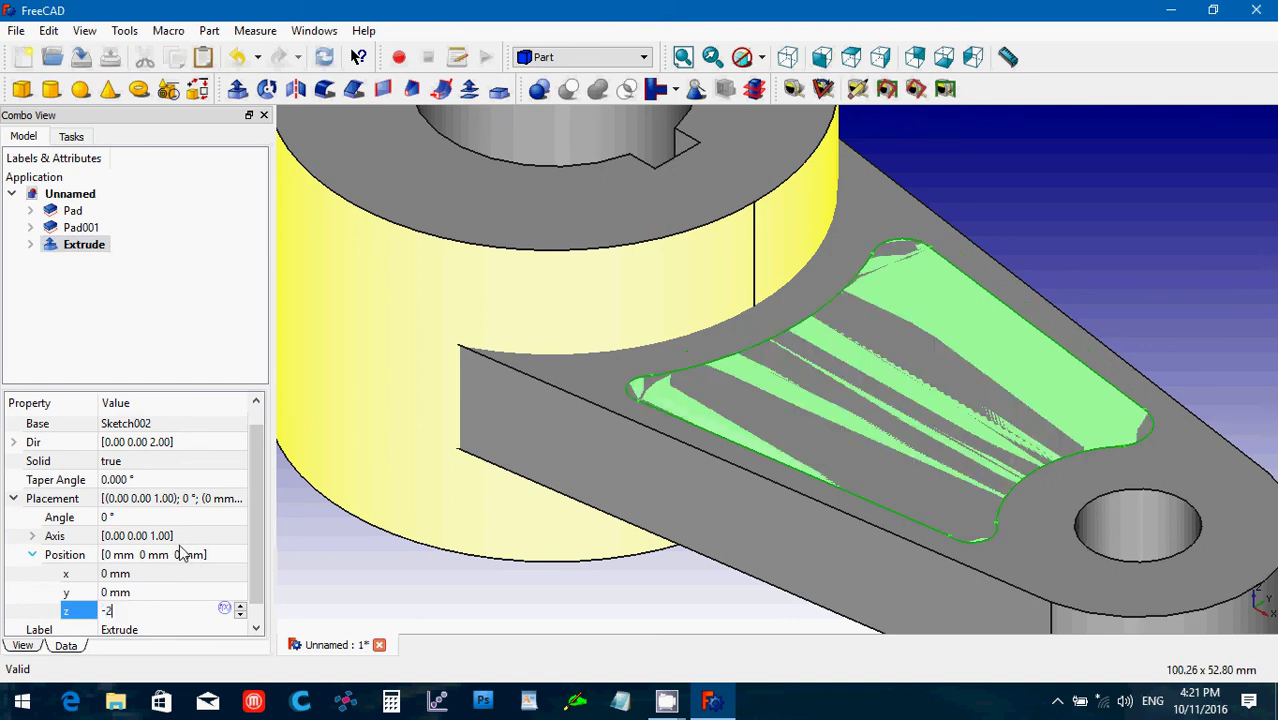
{"action": "left_click", "coordinate": [313, 571]}
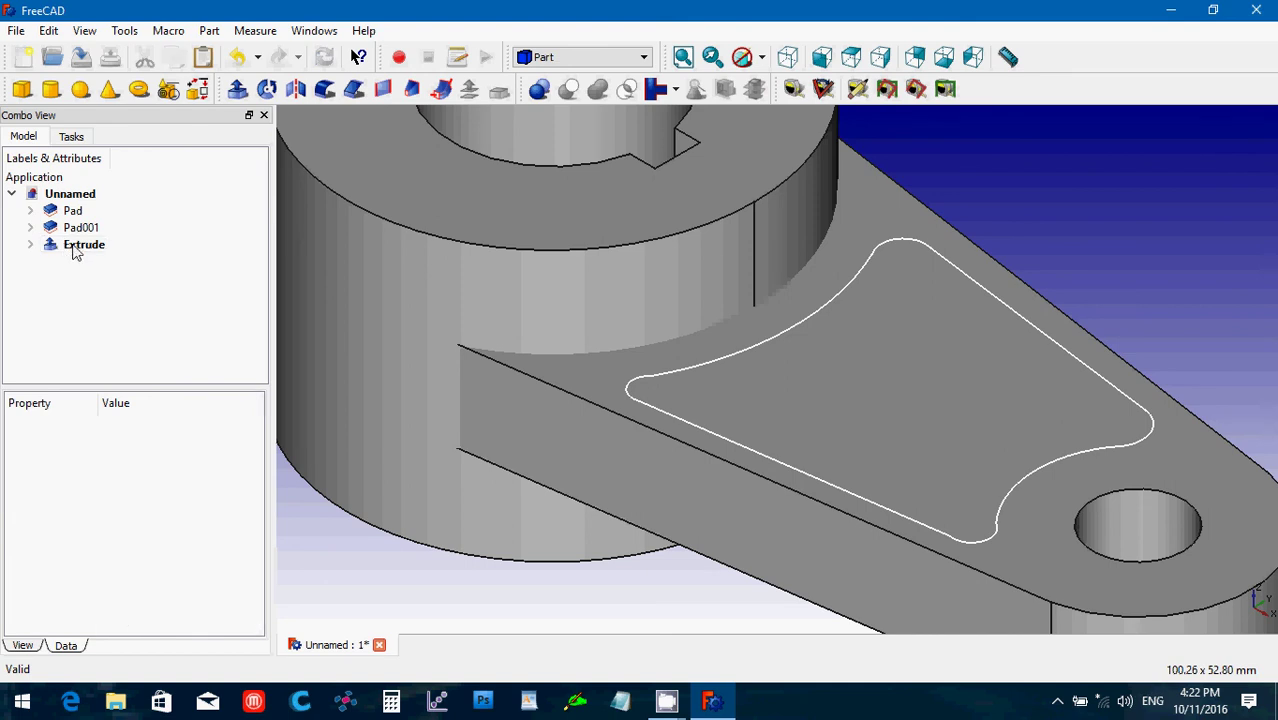
- Duplicate the recess extrusion without copying its dependent objects, and select the copy
{"action": "left_click", "coordinate": [73, 248]}
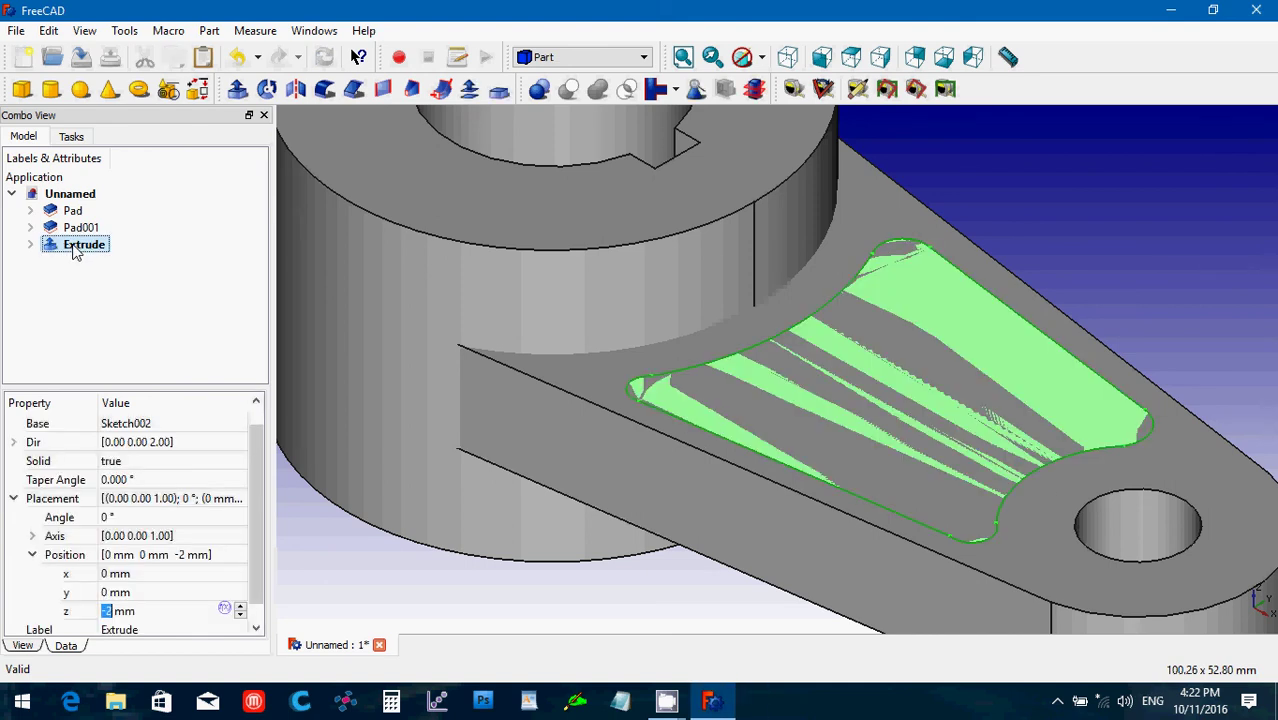
{"action": "key", "text": "ctrl+c"}
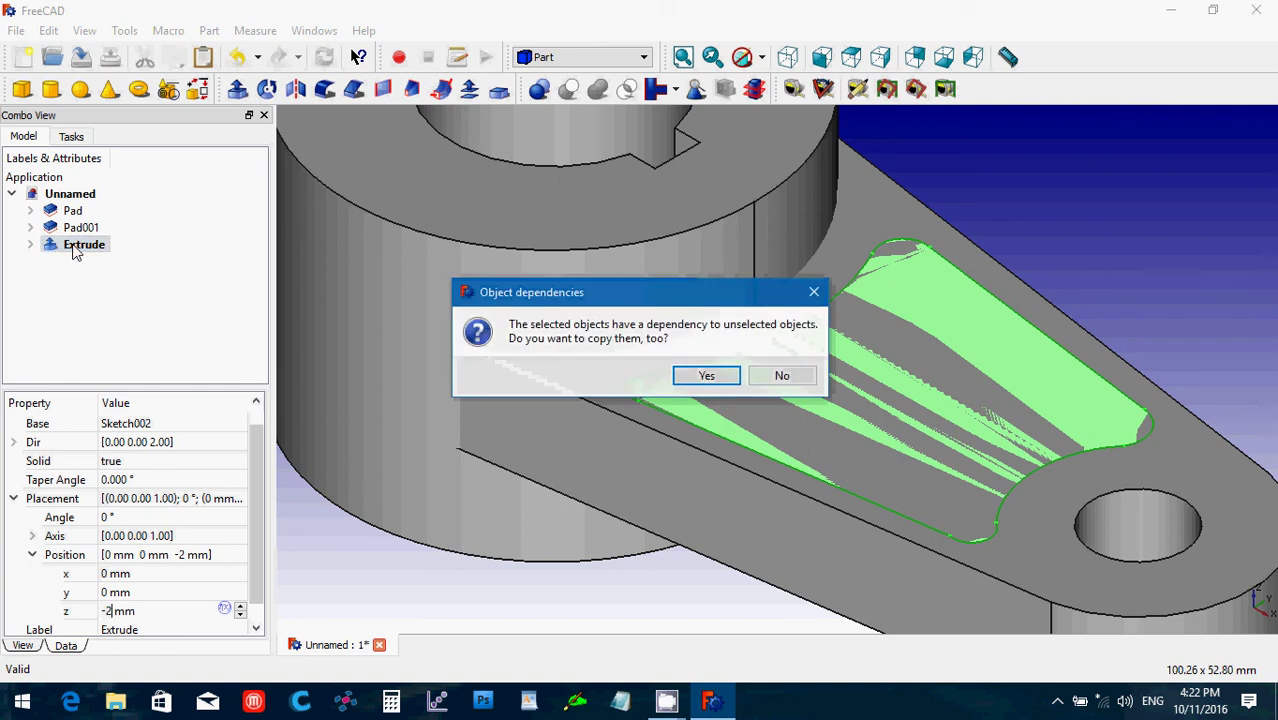
{"action": "left_click", "coordinate": [775, 377]}
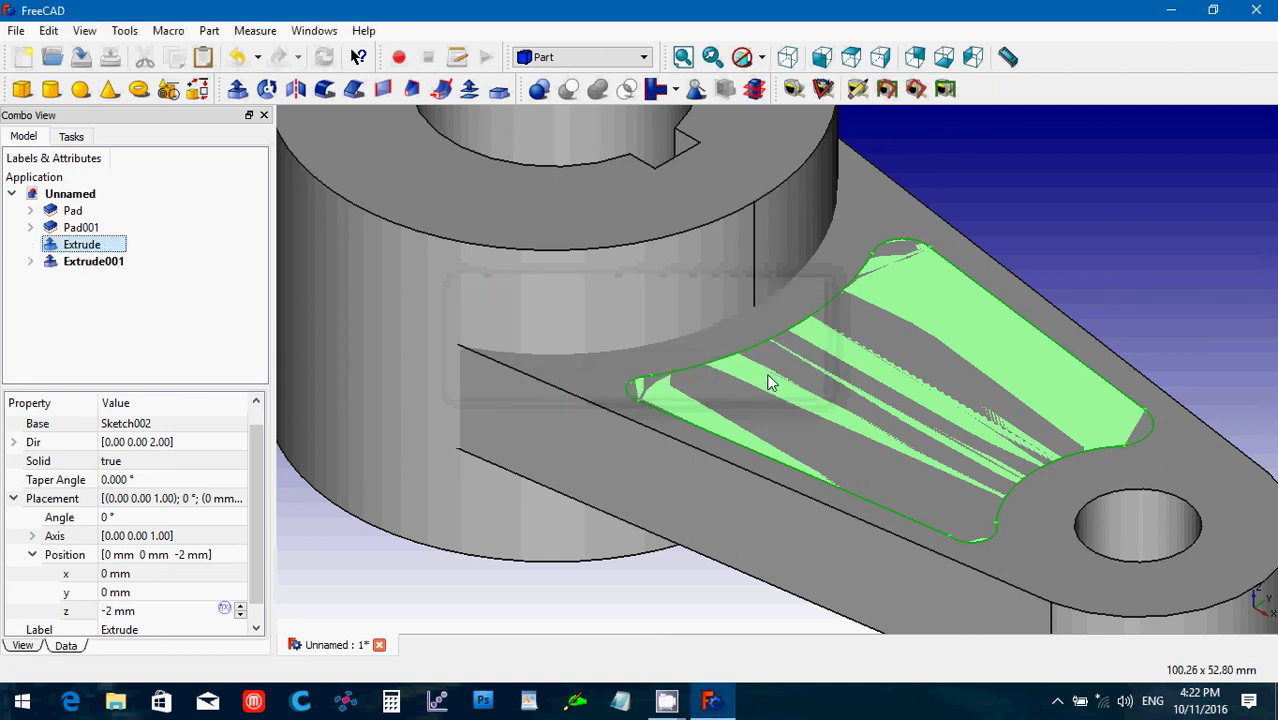
{"action": "left_click", "coordinate": [65, 262]}
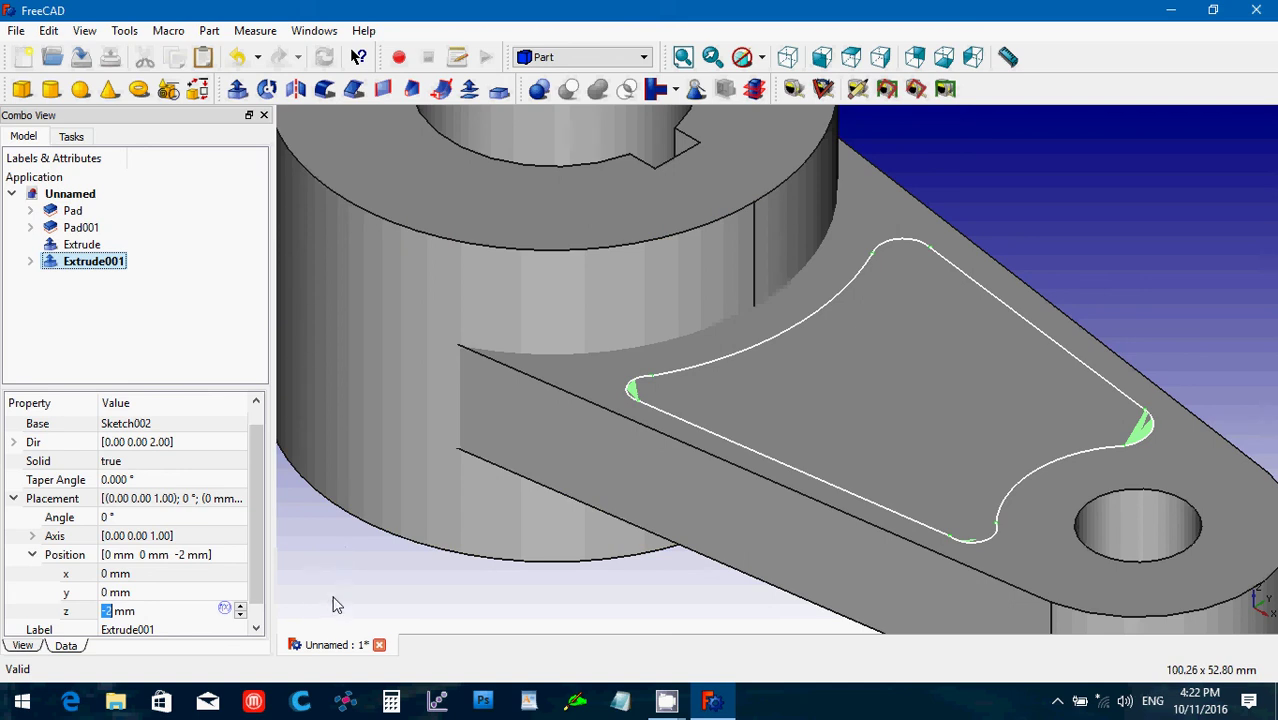
- Switch to Calculator, compute 12.7 ÷ 2 for half the arm's thickness, and close it
{"action": "left_click", "coordinate": [392, 704]}
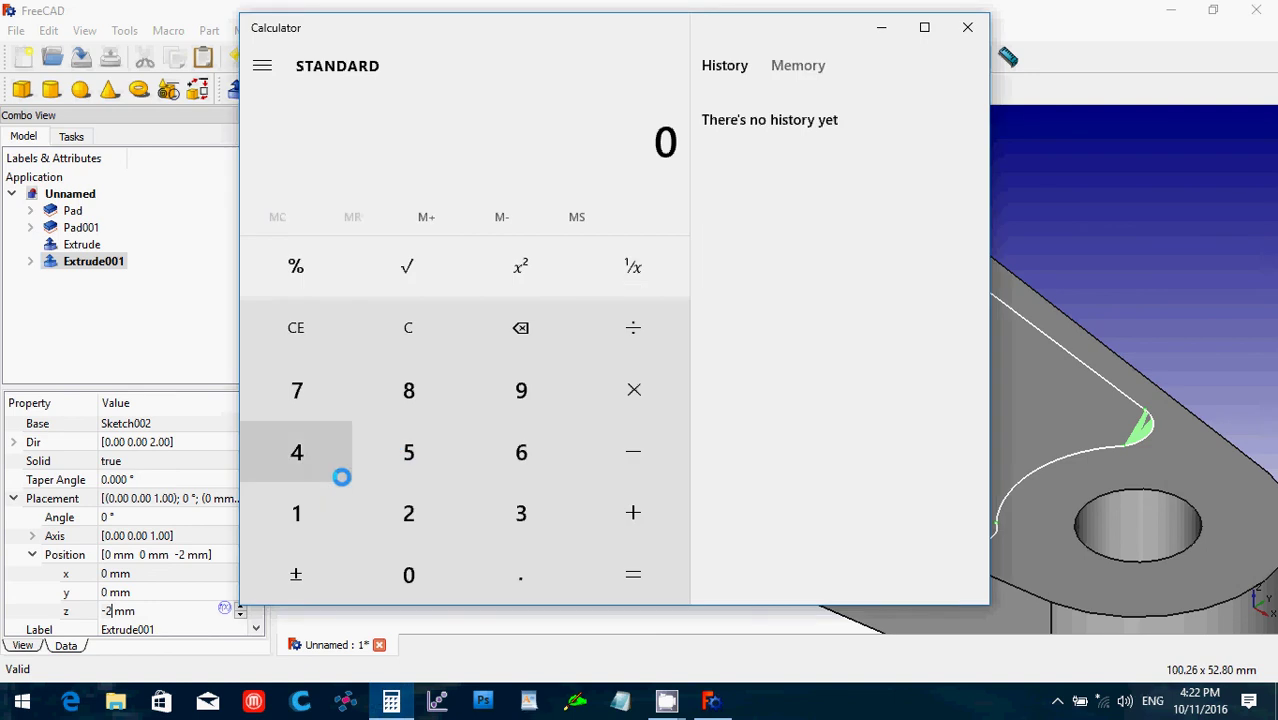
{"action": "left_click", "coordinate": [298, 514]}
{"action": "left_click", "coordinate": [411, 516]}
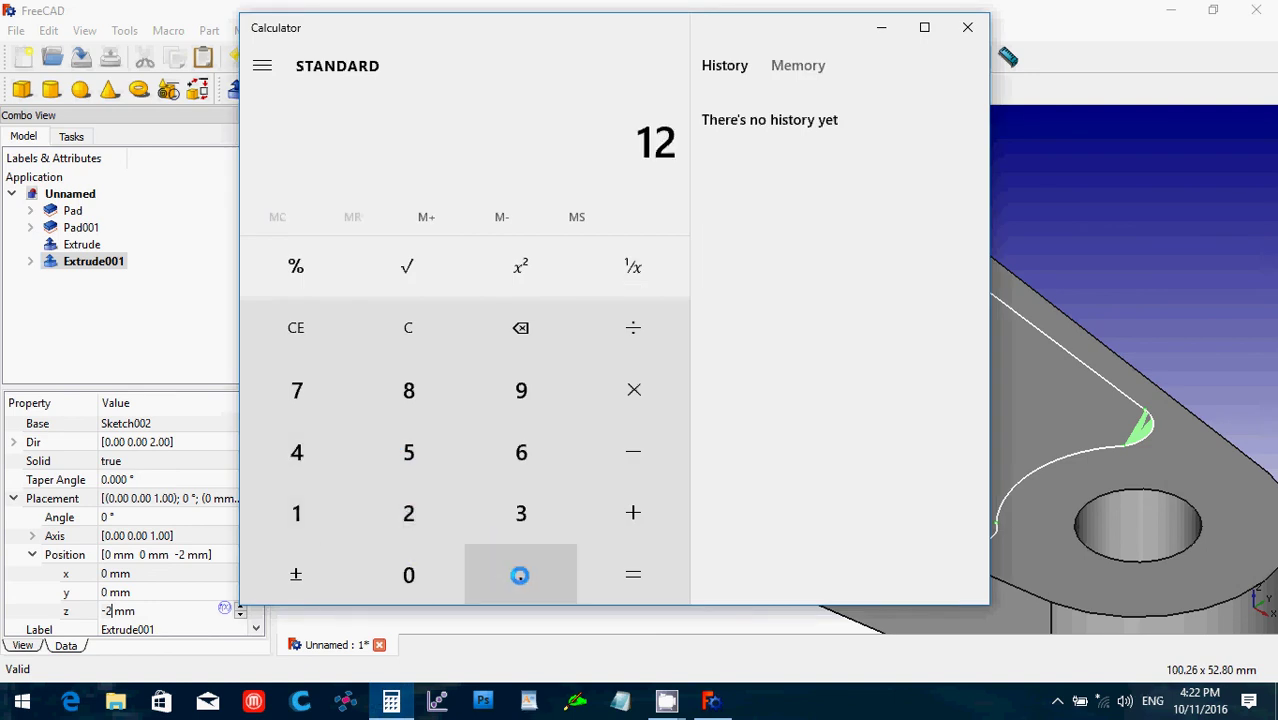
{"action": "left_click", "coordinate": [519, 573]}
{"action": "left_click", "coordinate": [305, 408]}
{"action": "left_click", "coordinate": [629, 318]}
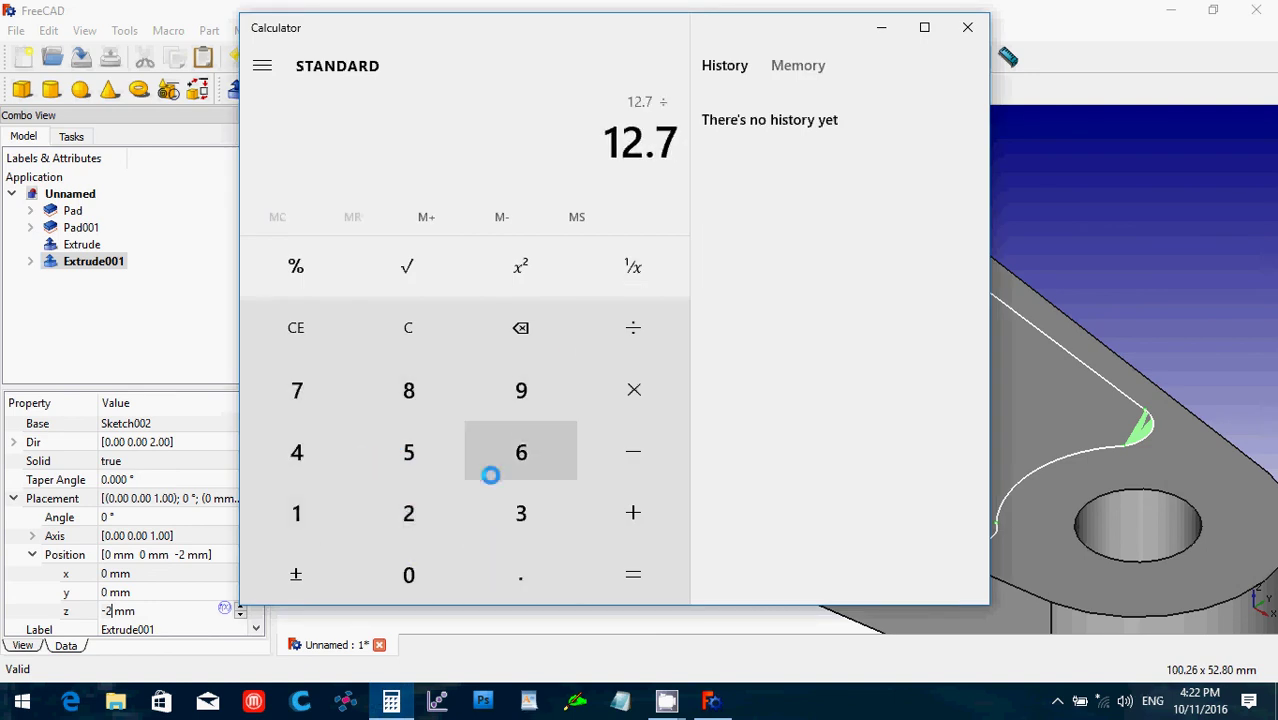
{"action": "left_click", "coordinate": [399, 516]}
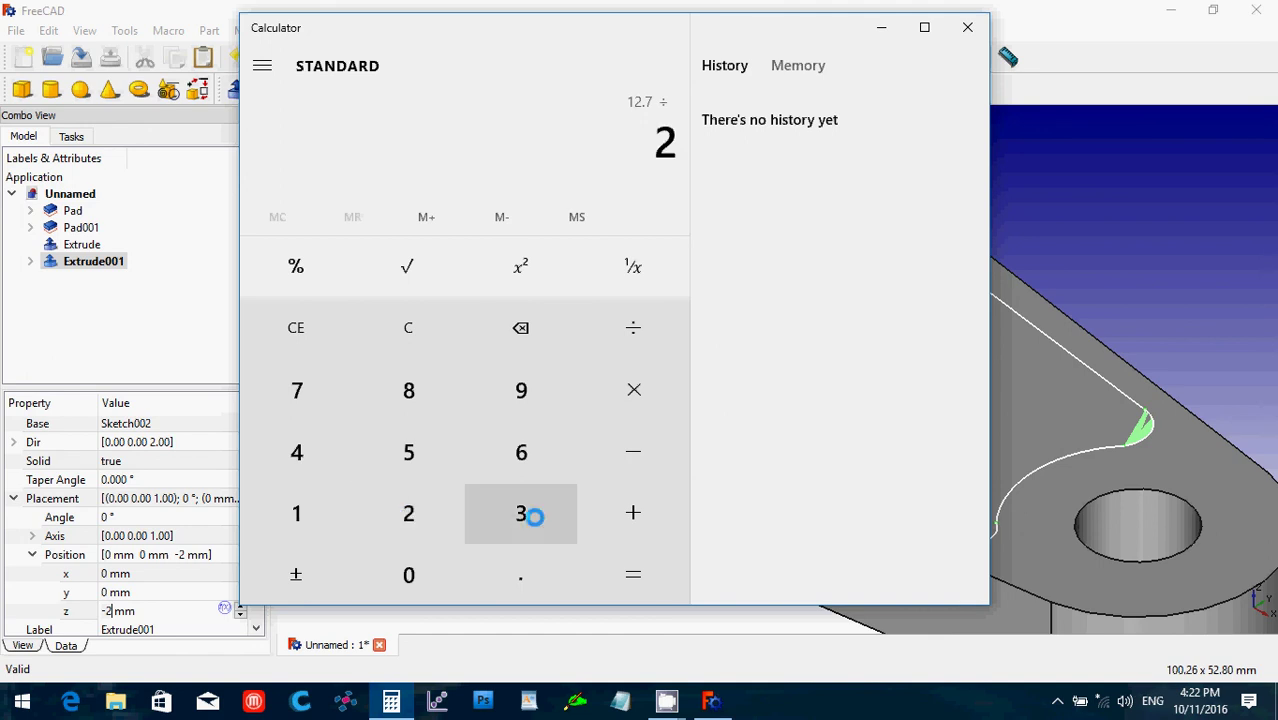
{"action": "left_click", "coordinate": [634, 562]}
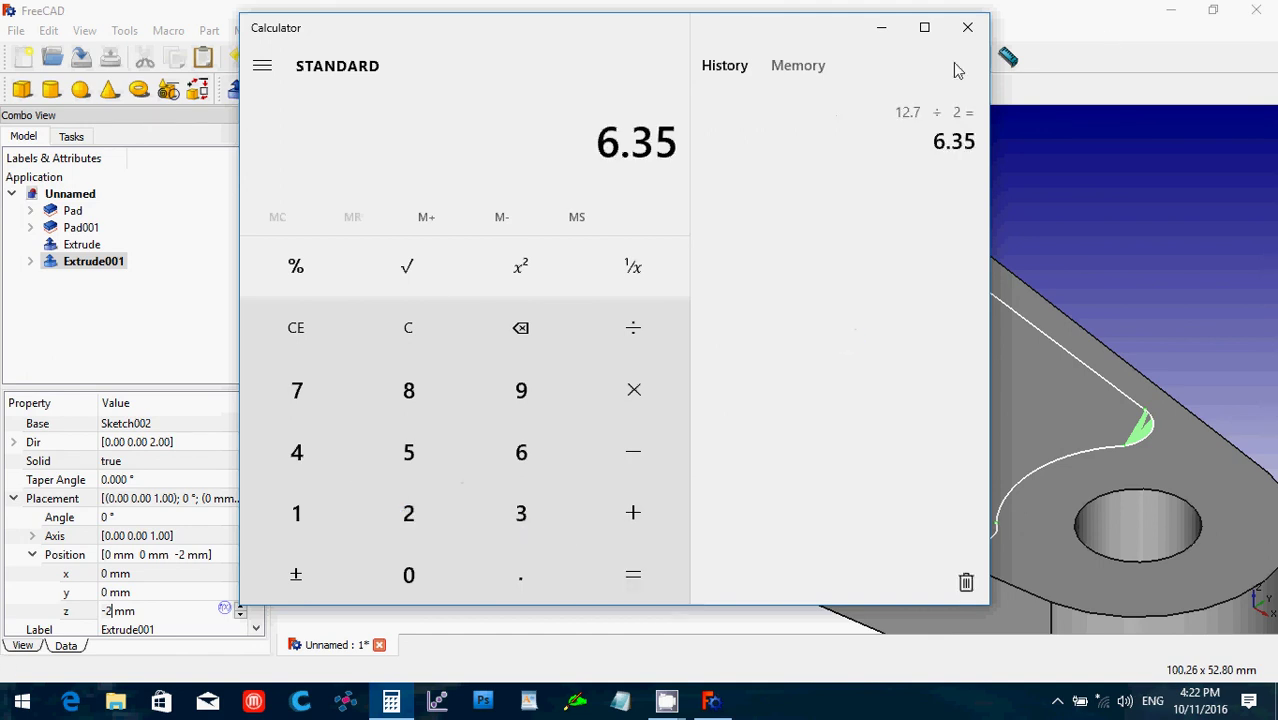
{"action": "left_click", "coordinate": [967, 28]}
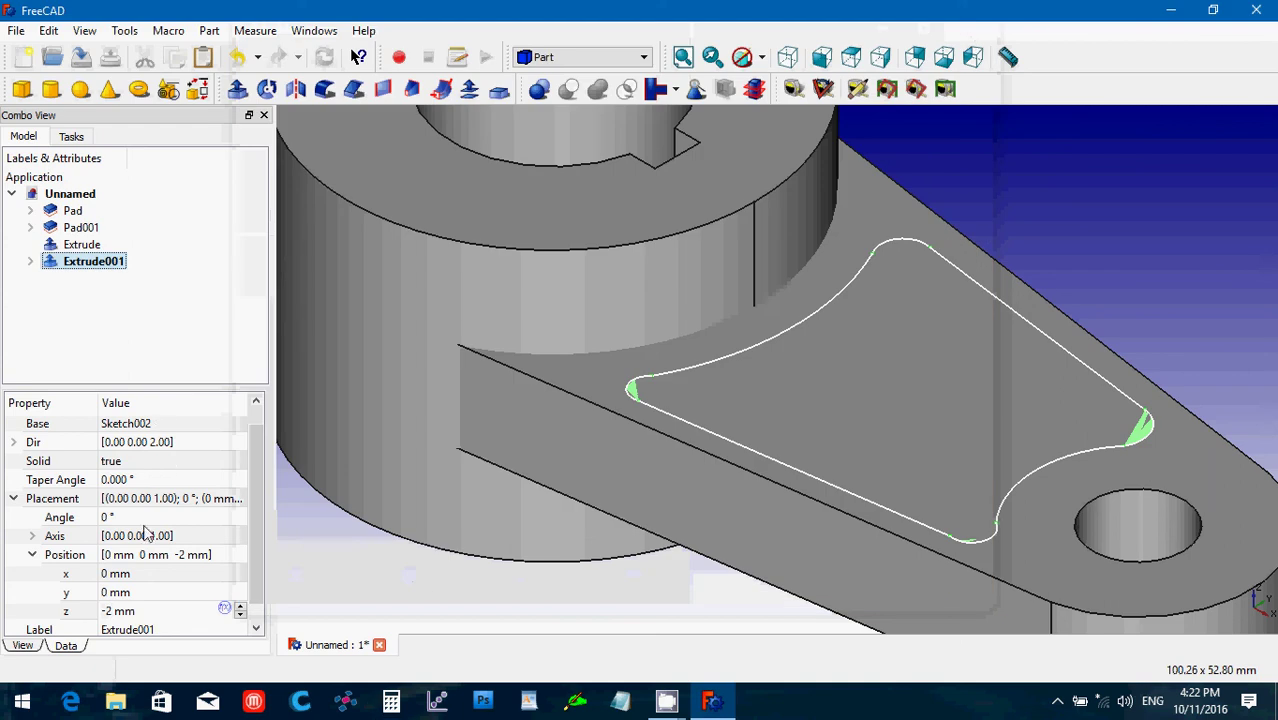
- Set the copied extrusion's z position to -6.35 mm
{"action": "left_click", "coordinate": [132, 612]}
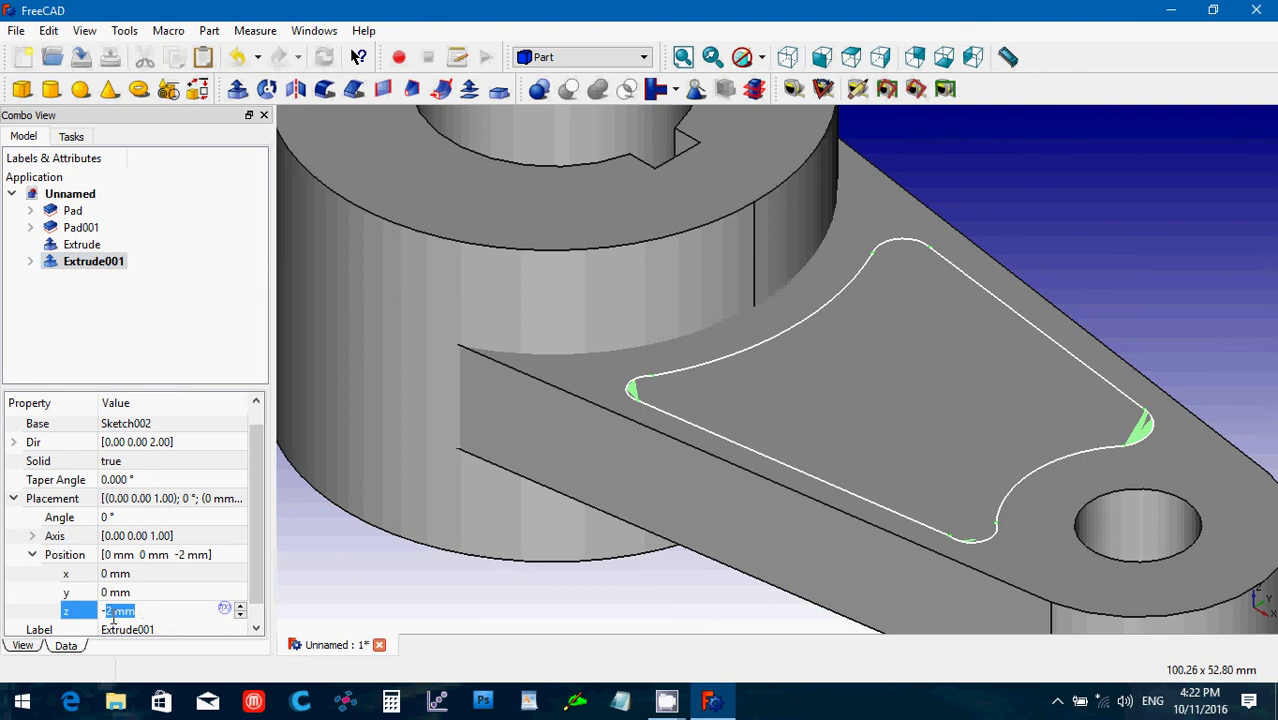
{"action": "type", "text": "-6.35"}
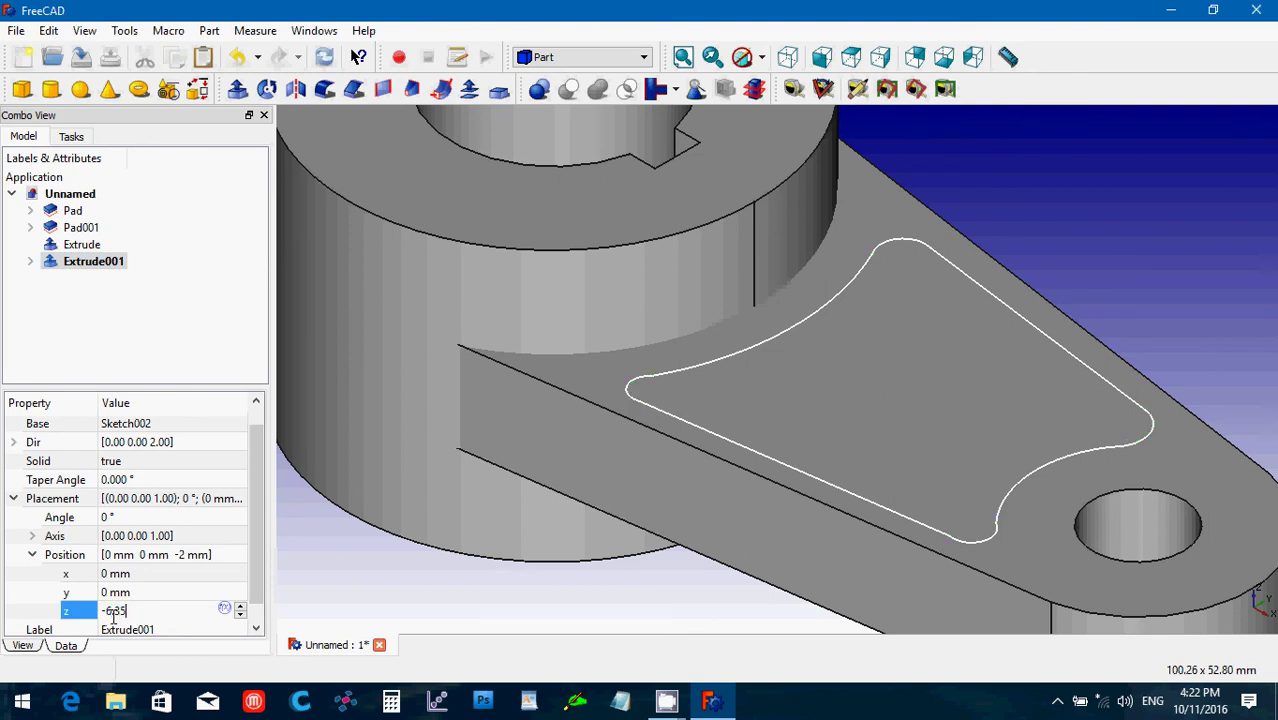
{"action": "key", "text": "Return"}
{"action": "left_click", "coordinate": [330, 600]}
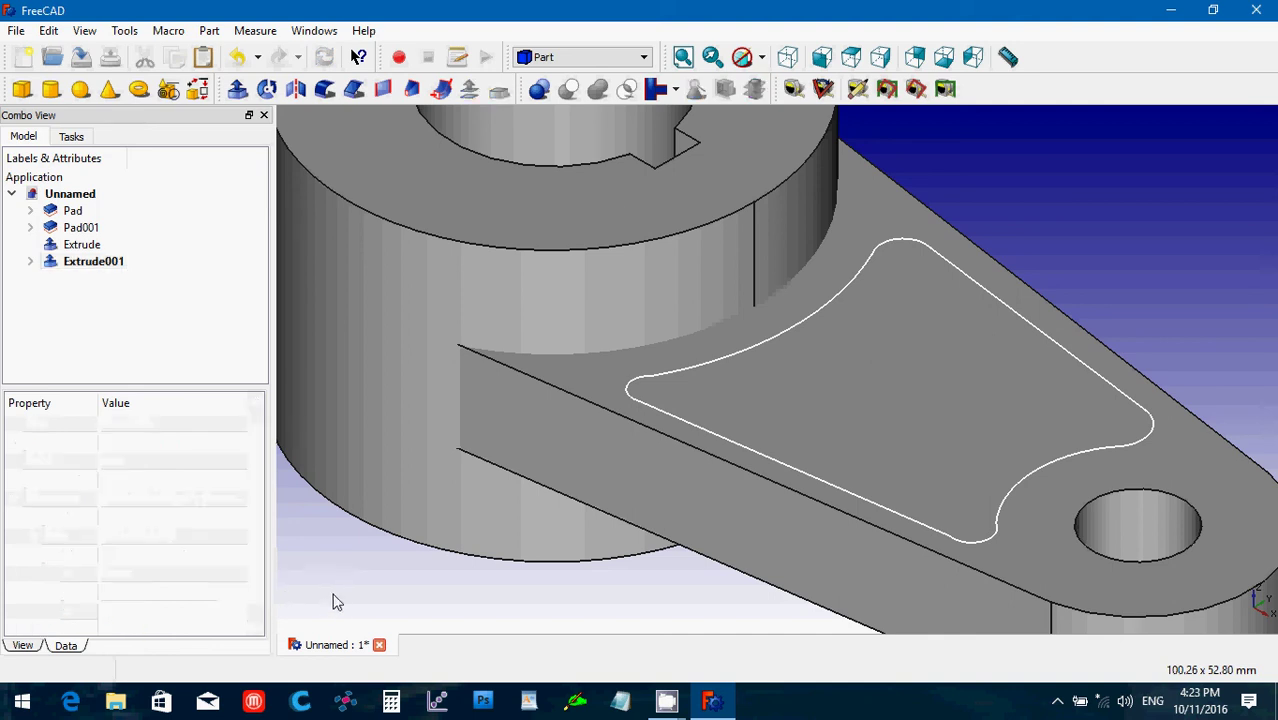
- Examine the arm from below with the copied extrusion selected to check its placement
{"action": "left_click", "coordinate": [944, 58]}
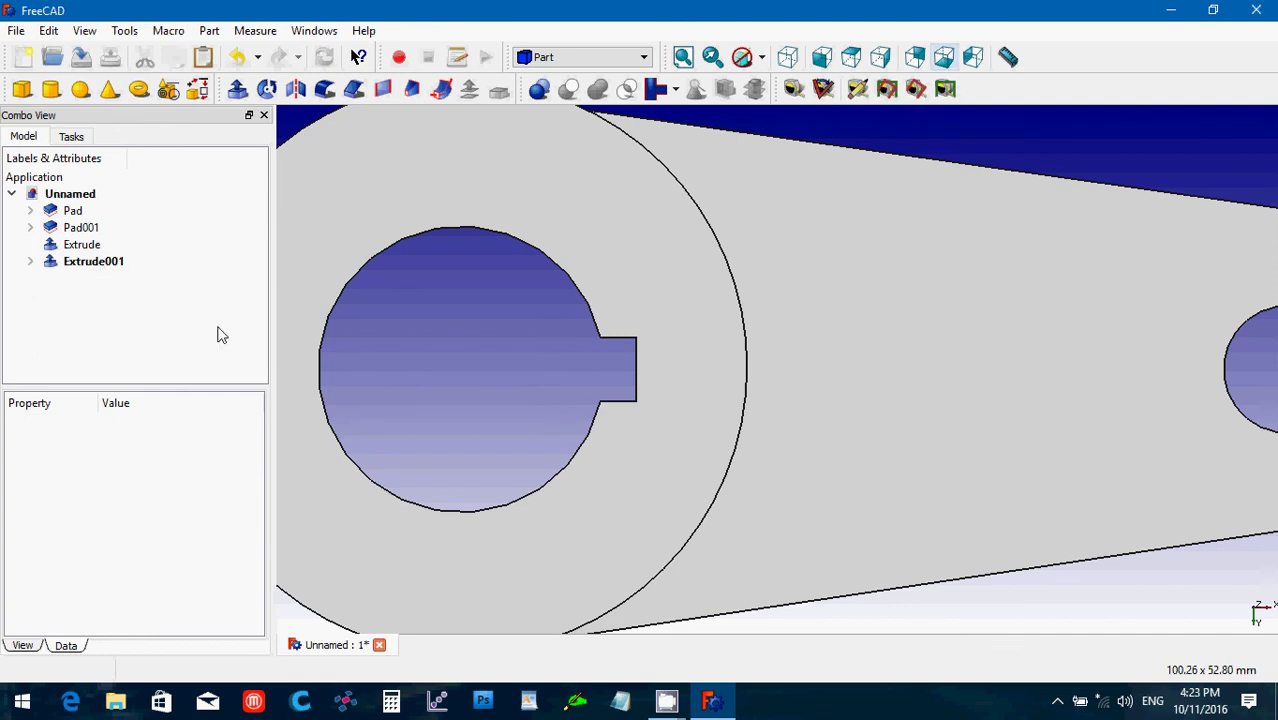
{"action": "left_click", "coordinate": [93, 266]}
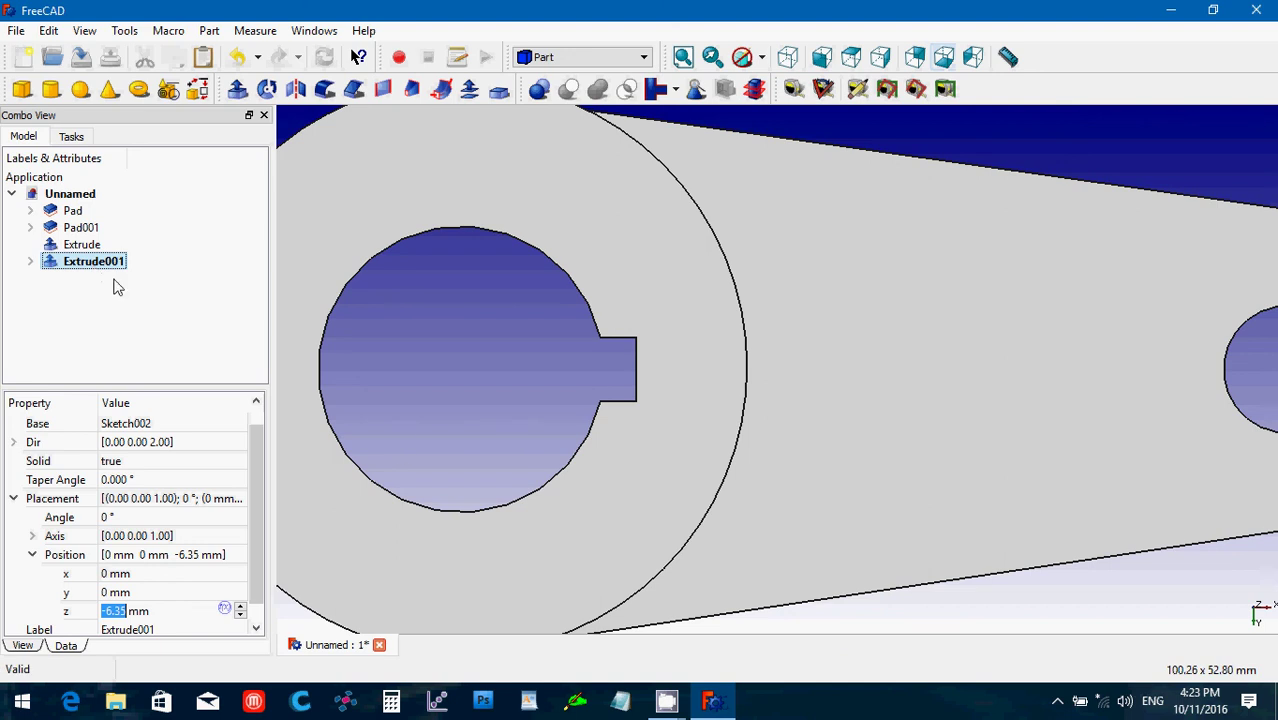
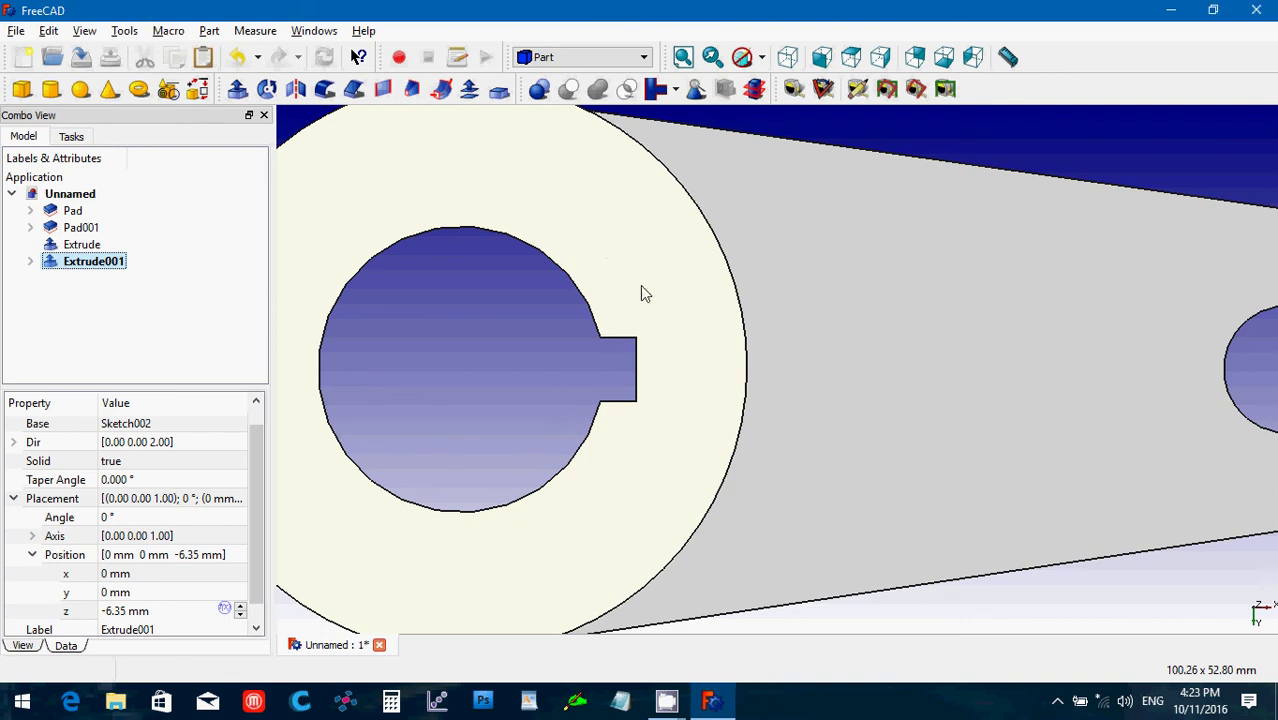
{"action": "middle_click_drag", "start_coordinate": [642, 291], "coordinate": [703, 410]}
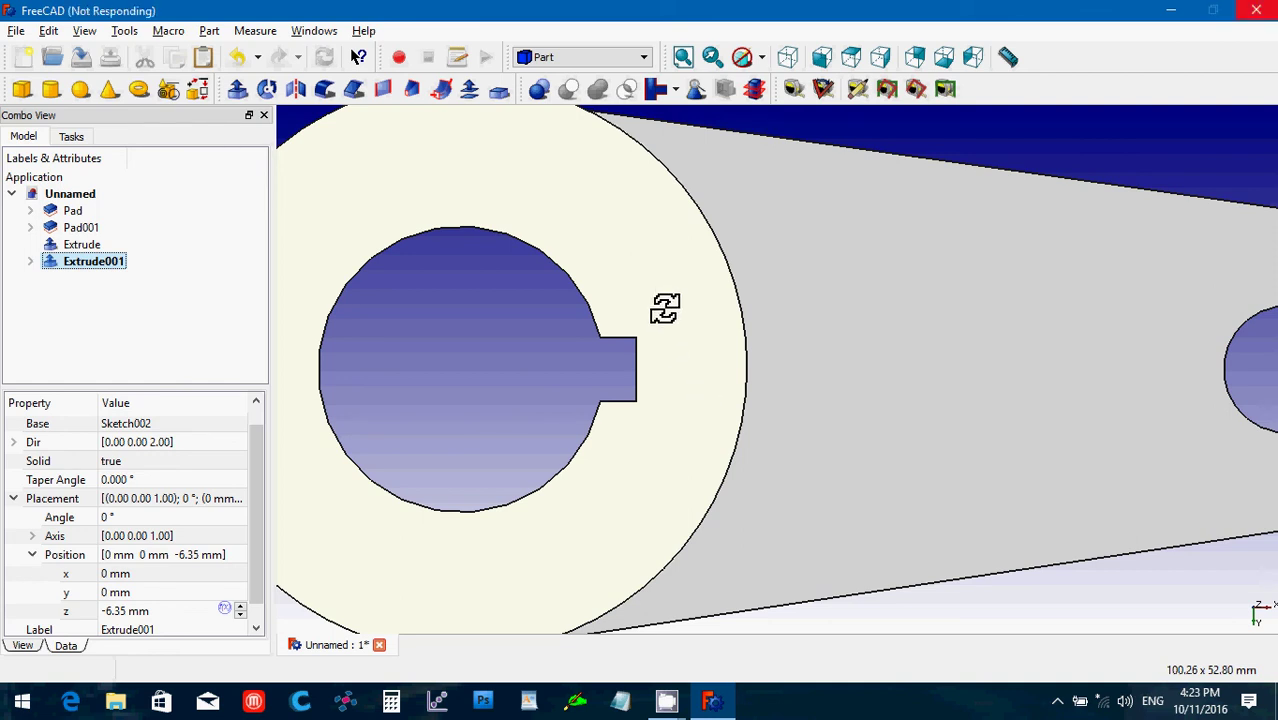
{"action": "middle_click_drag", "start_coordinate": [703, 404], "coordinate": [590, 183]}
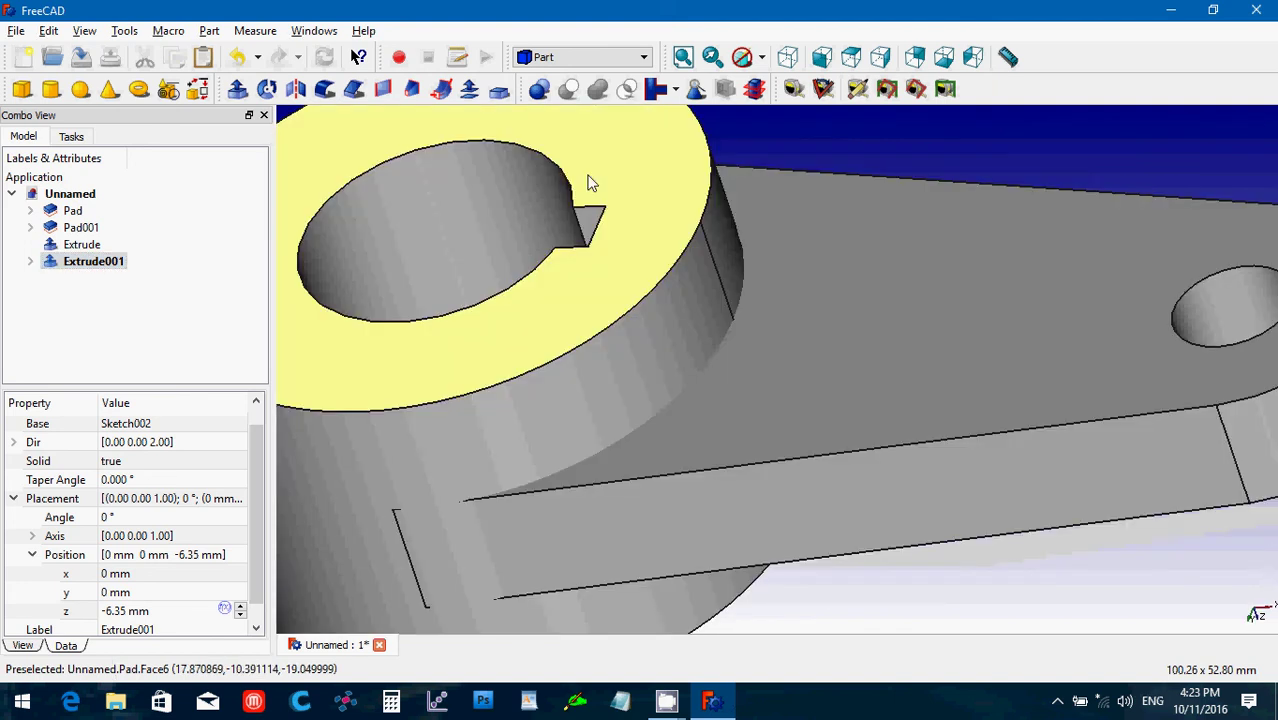
{"action": "left_click", "coordinate": [590, 183]}
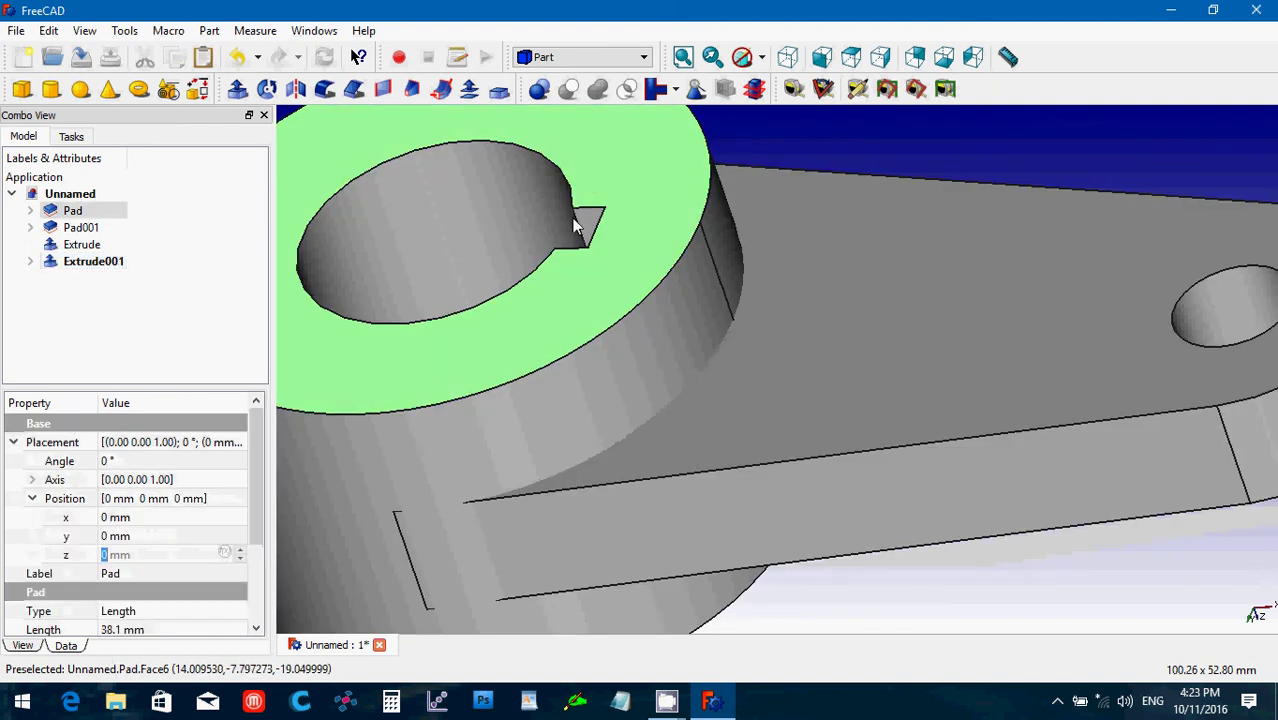
- Set the copied recess extrusion's z position to -8.35 mm
{"action": "left_click", "coordinate": [85, 264]}
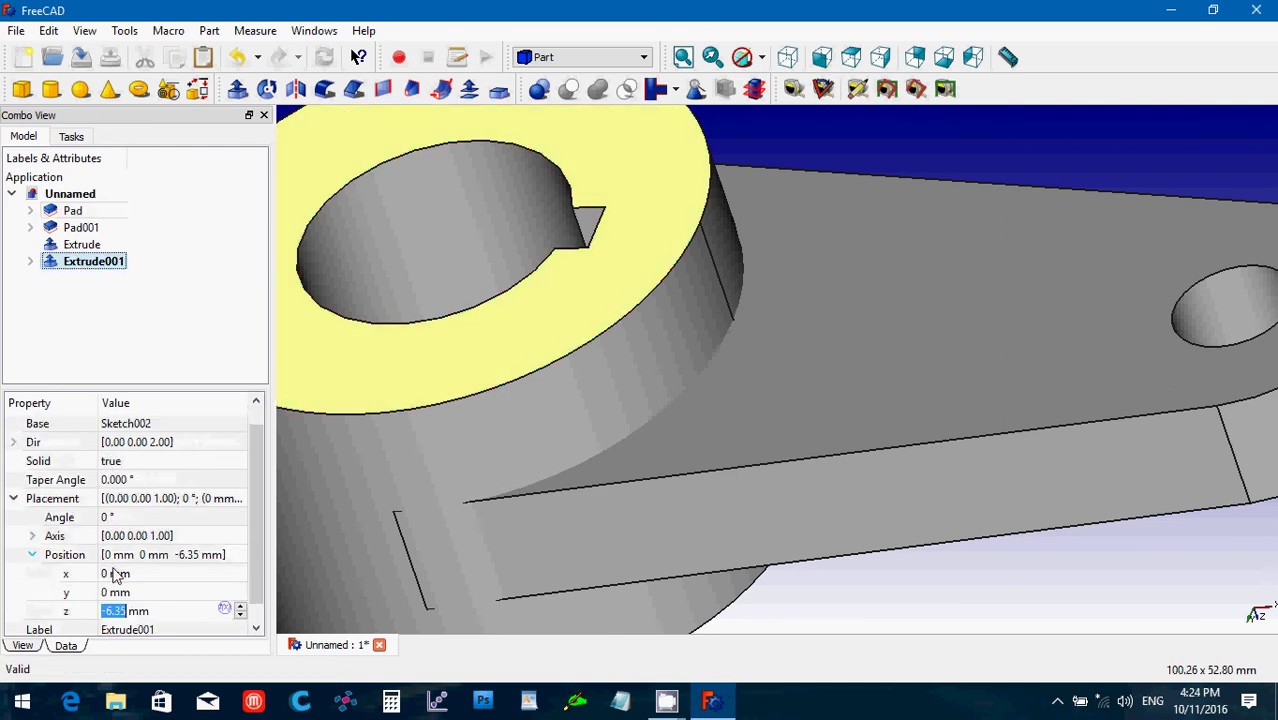
{"action": "left_click", "coordinate": [110, 611]}
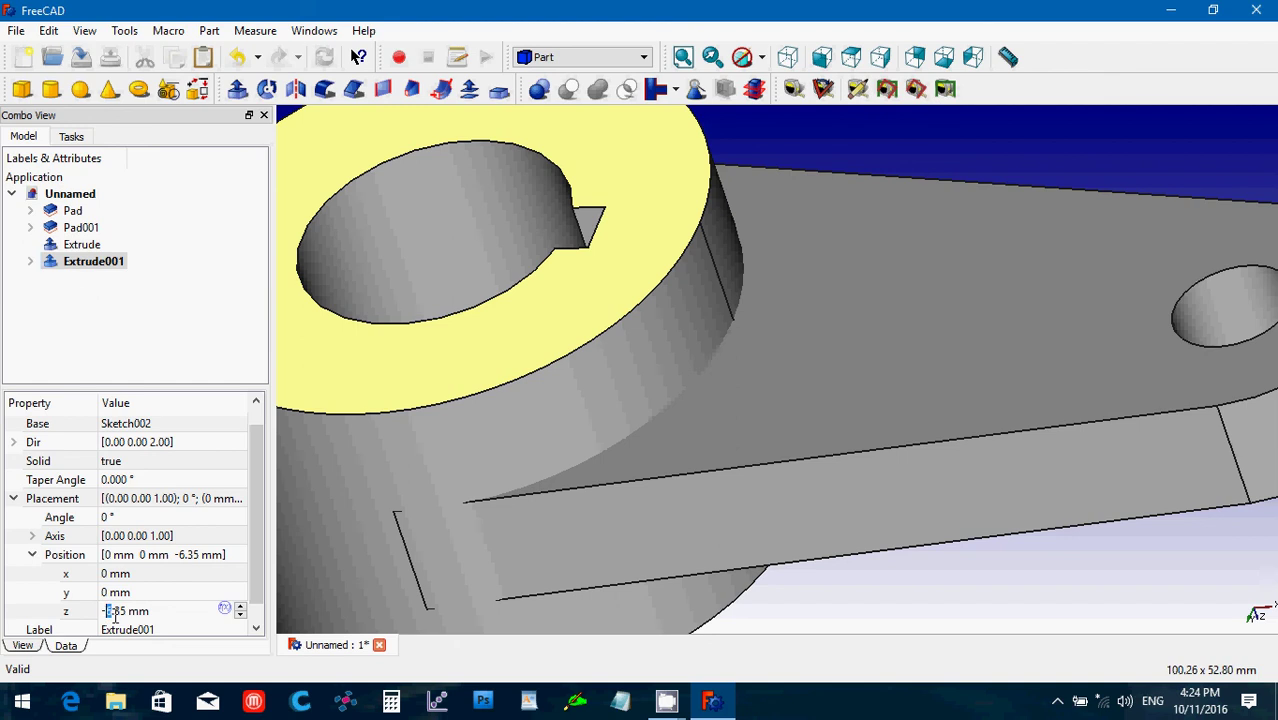
{"action": "type", "text": "8"}
{"action": "key", "text": "Return"}
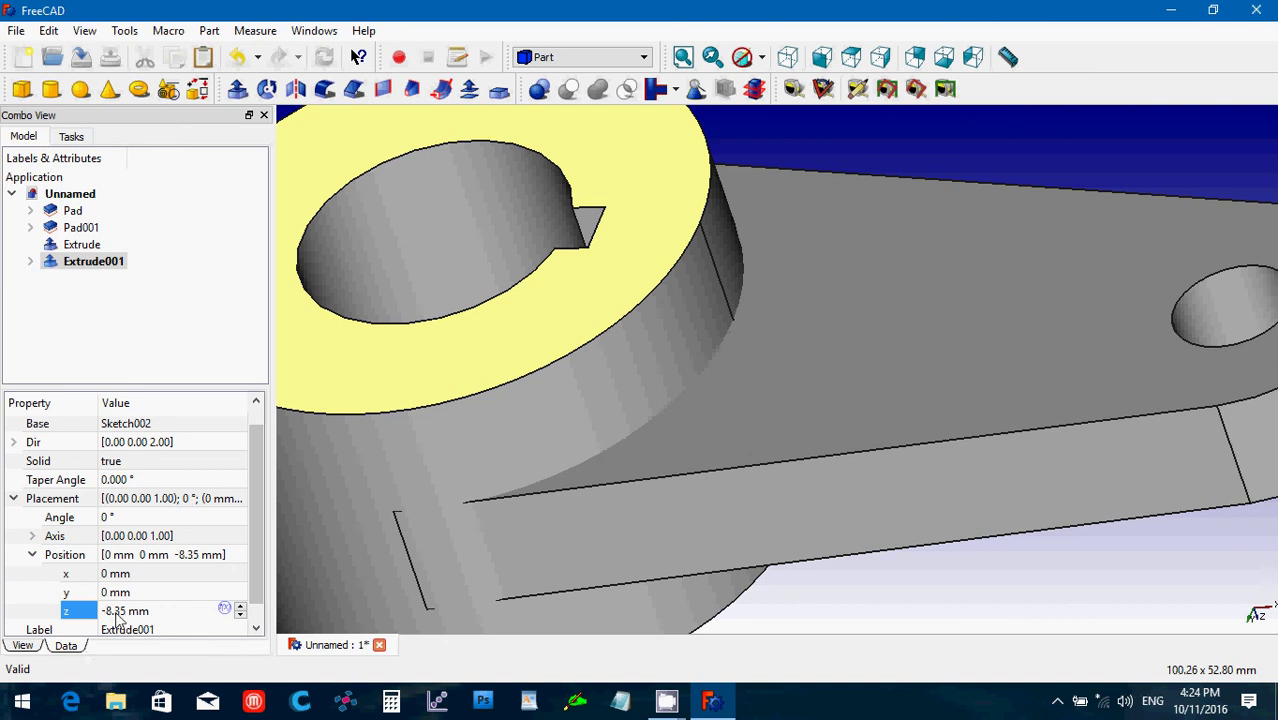
- Lower the copied extrusion's z position in 1 mm increments to -13.35 mm
{"action": "scroll", "coordinate": [117, 614], "scroll_direction": "down", "scroll_amount": 3}
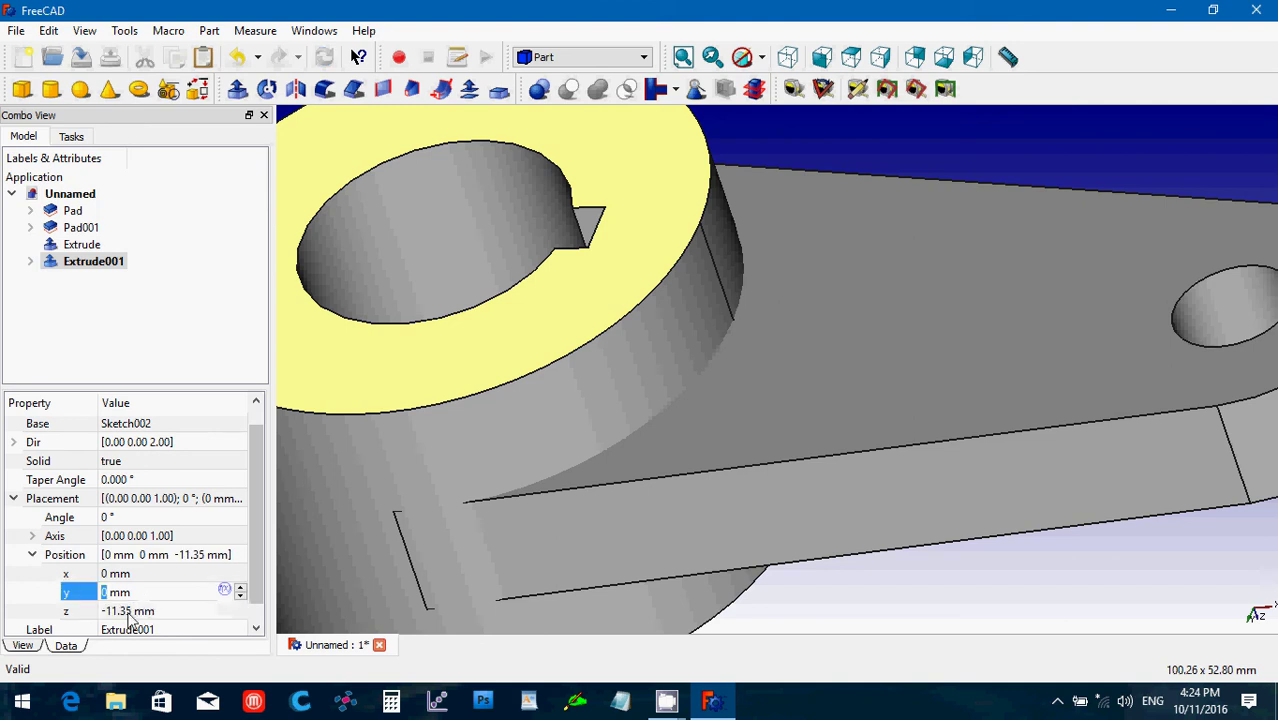
{"action": "scroll", "coordinate": [128, 618], "scroll_direction": "up", "scroll_amount": 1}
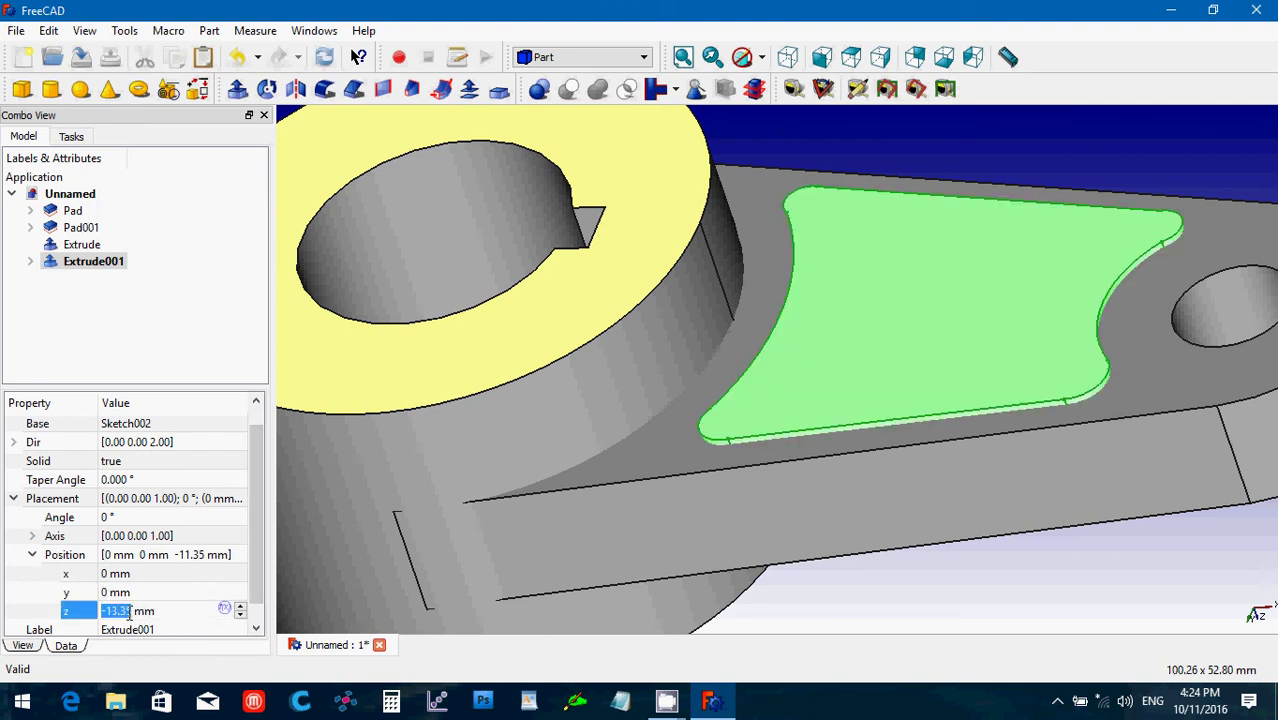
{"action": "scroll", "coordinate": [129, 615], "scroll_direction": "up", "scroll_amount": 1}
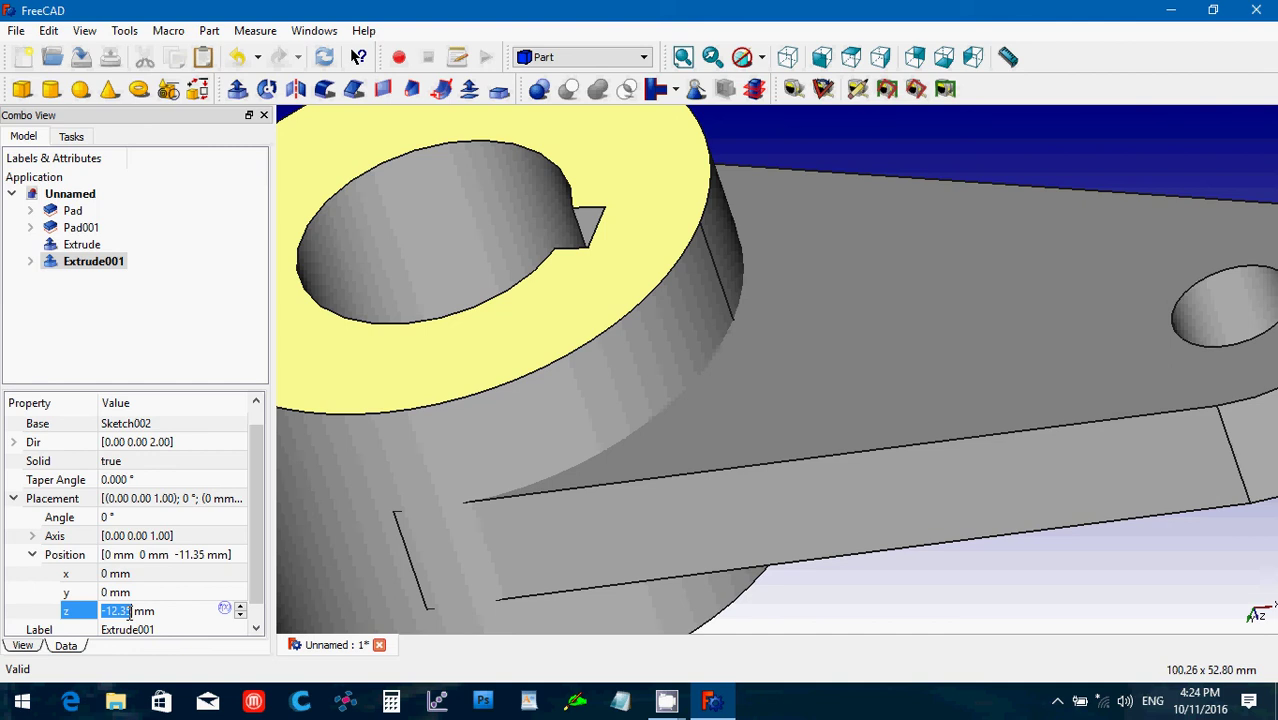
{"action": "scroll", "coordinate": [129, 615], "scroll_direction": "down", "scroll_amount": 1}
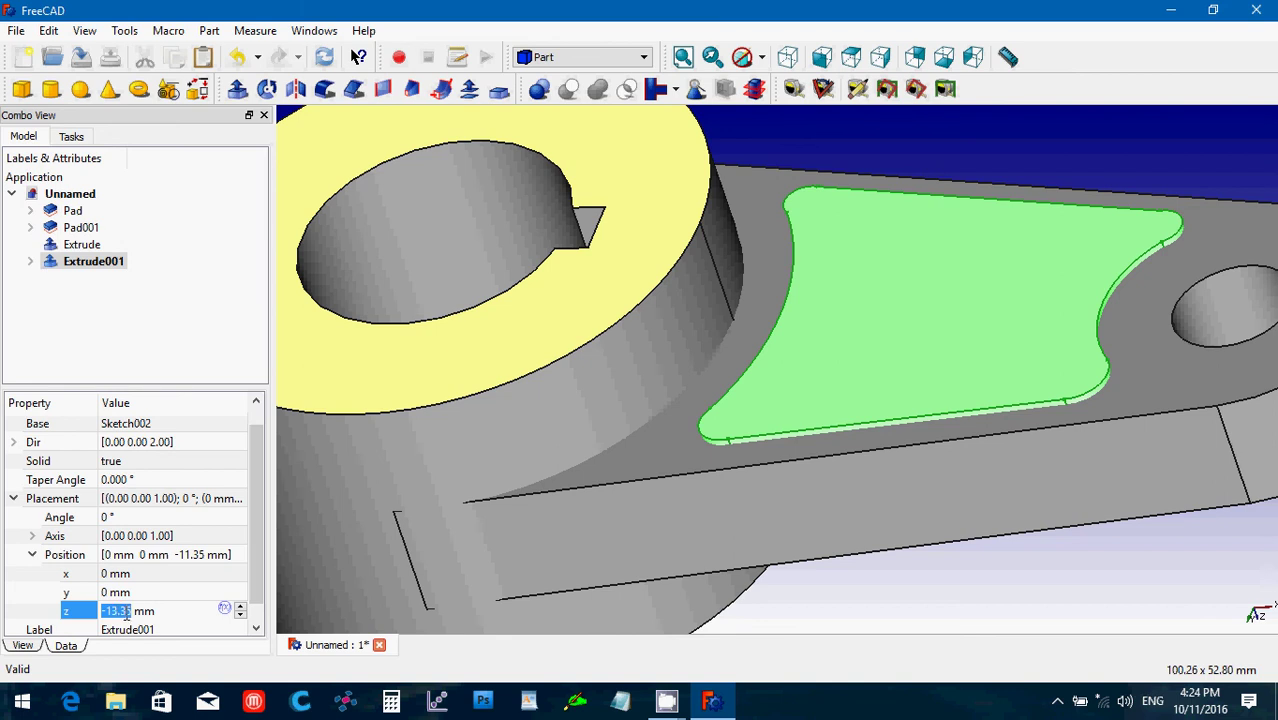
- Set the copied recess extrusion's z position to -13 mm
{"action": "key", "text": "End"}
{"action": "key", "text": "shift+Left"}
{"action": "key", "text": "shift+Left"}
{"action": "key", "text": "BackSpace"}
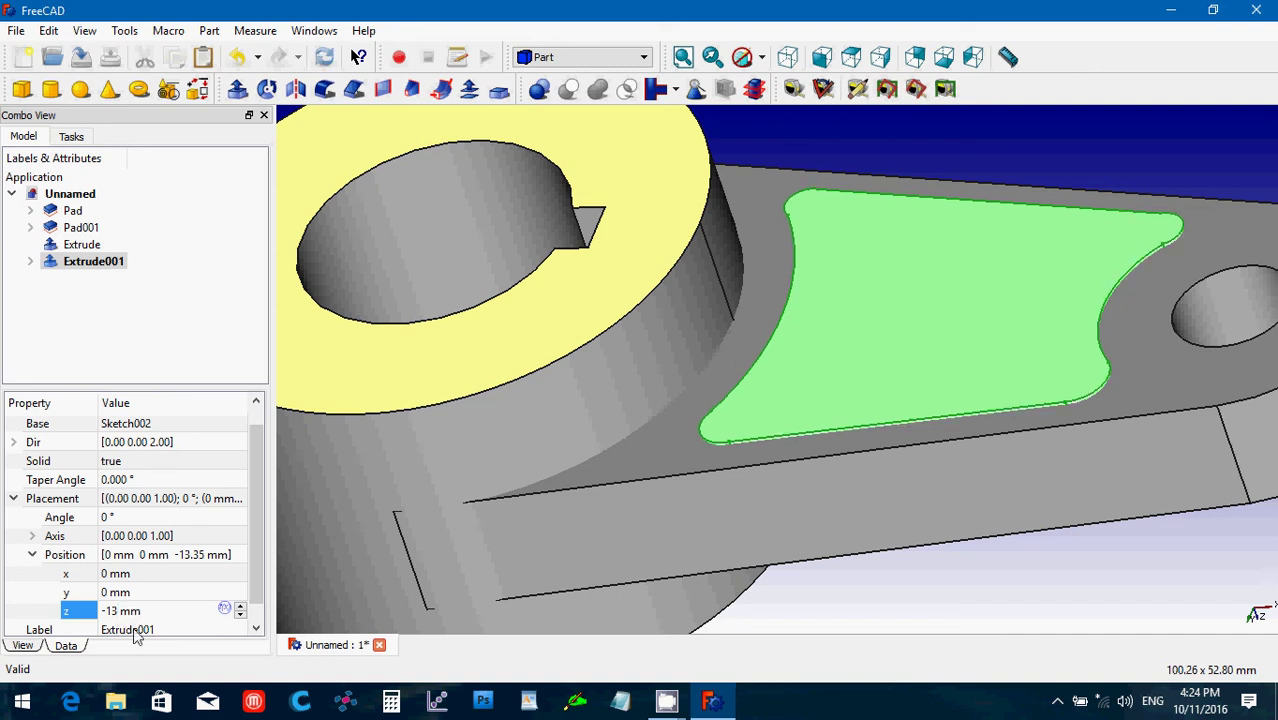
{"action": "double_click", "coordinate": [138, 593]}
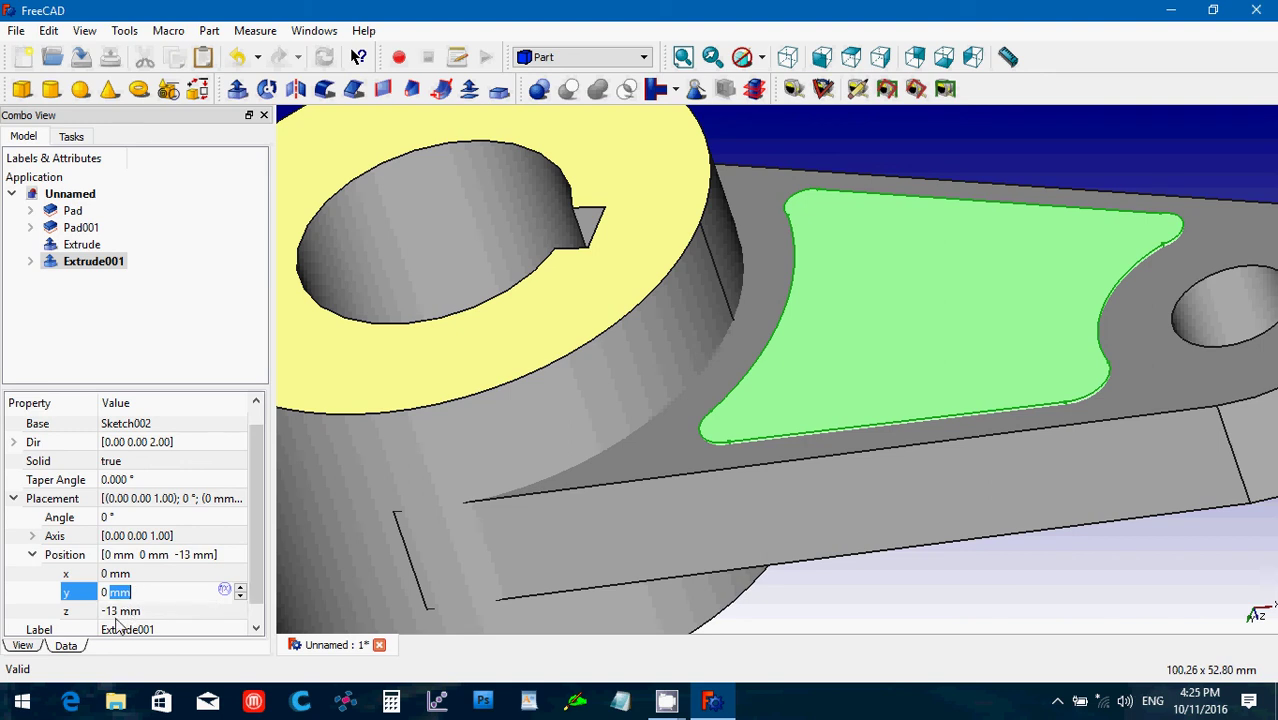
- Try z positions near the arm's underside for the copied extrusion, ending with -12.65 mm
{"action": "left_click", "coordinate": [116, 612]}
{"action": "left_click", "coordinate": [114, 612]}
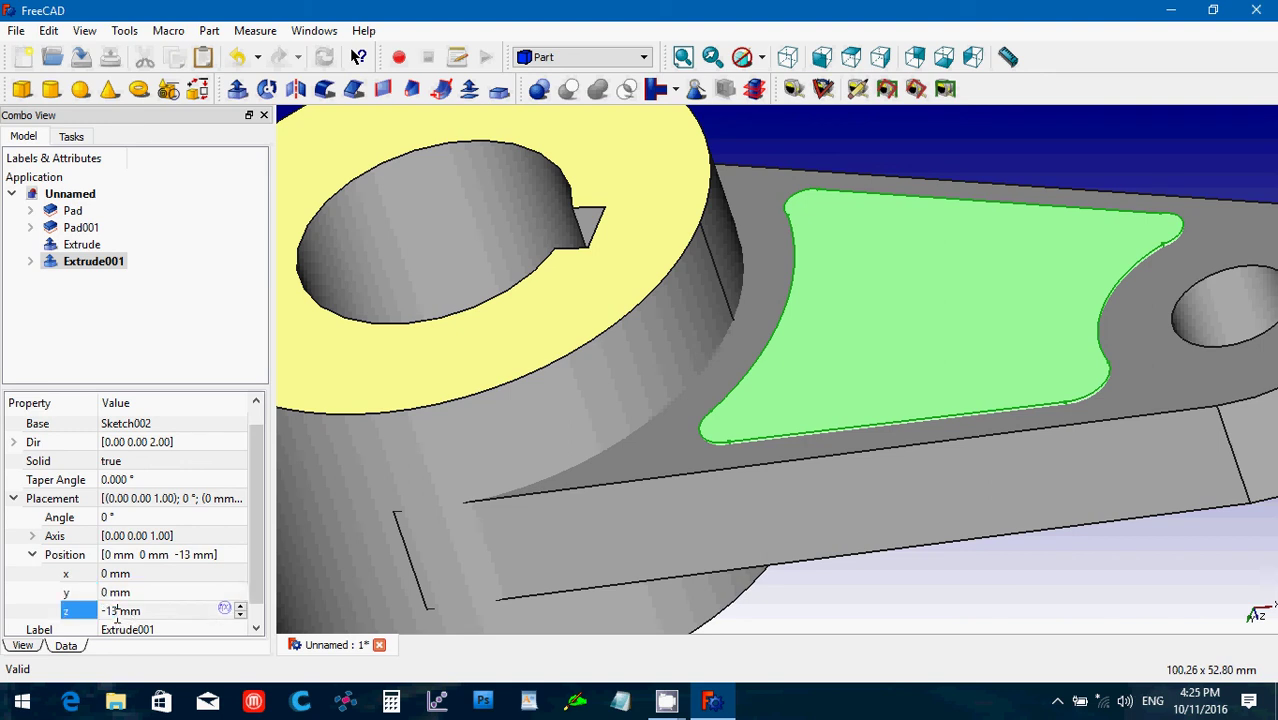
{"action": "key", "text": "BackSpace"}
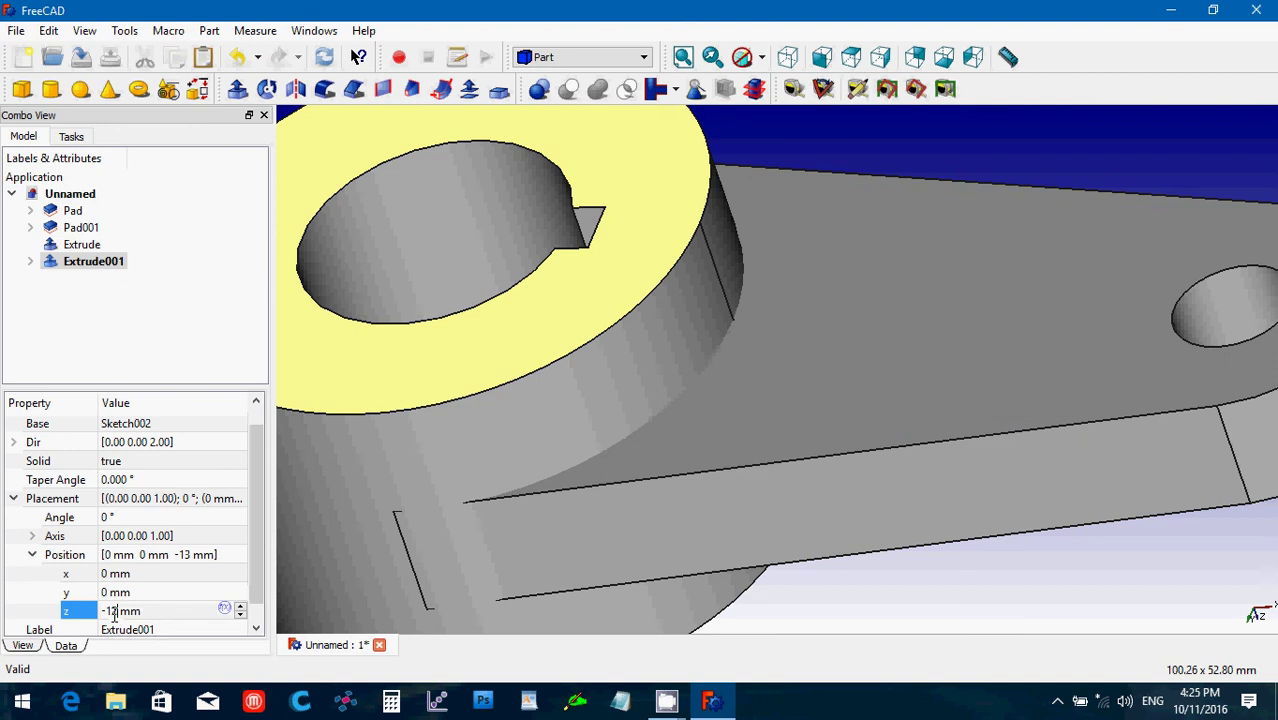
{"action": "type", "text": "2.86"}
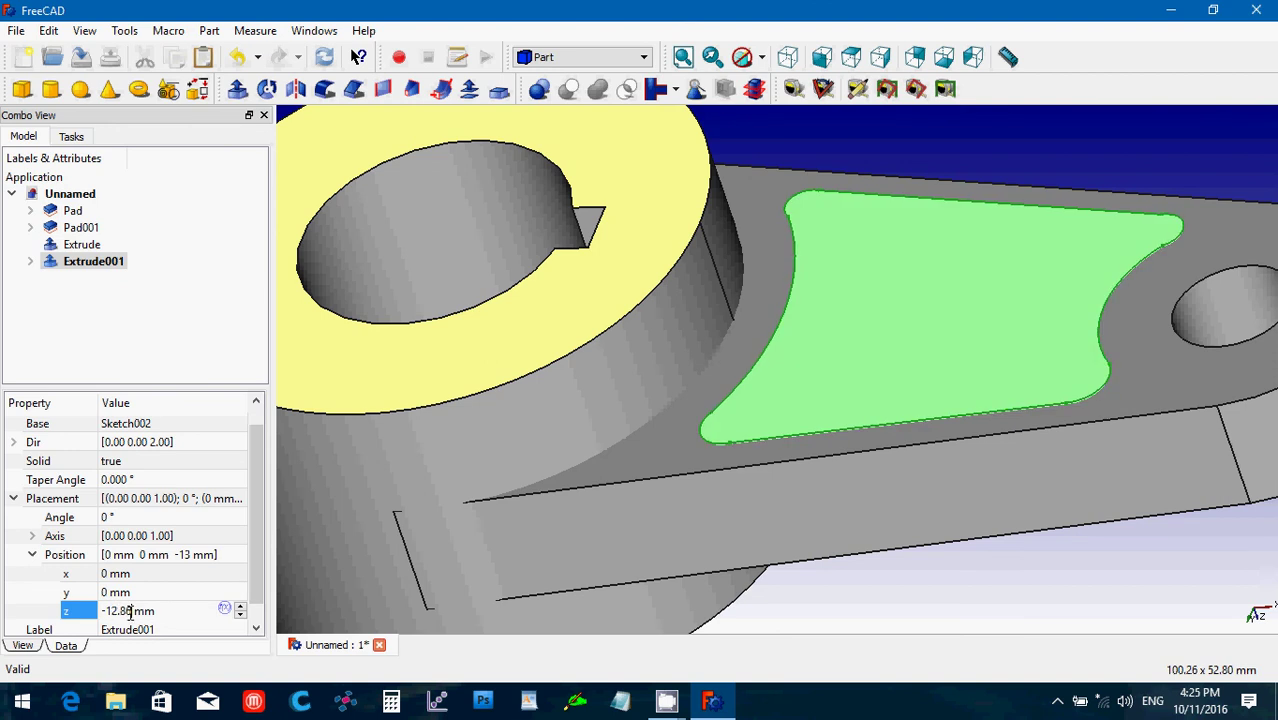
{"action": "left_click", "coordinate": [127, 611]}
{"action": "type", "text": "5"}
{"action": "left_click", "coordinate": [140, 611]}
{"action": "key", "text": "BackSpace"}
{"action": "left_click", "coordinate": [125, 611]}
{"action": "key", "text": "BackSpace"}
{"action": "type", "text": "7"}
{"action": "key", "text": "BackSpace"}
{"action": "type", "text": "6"}
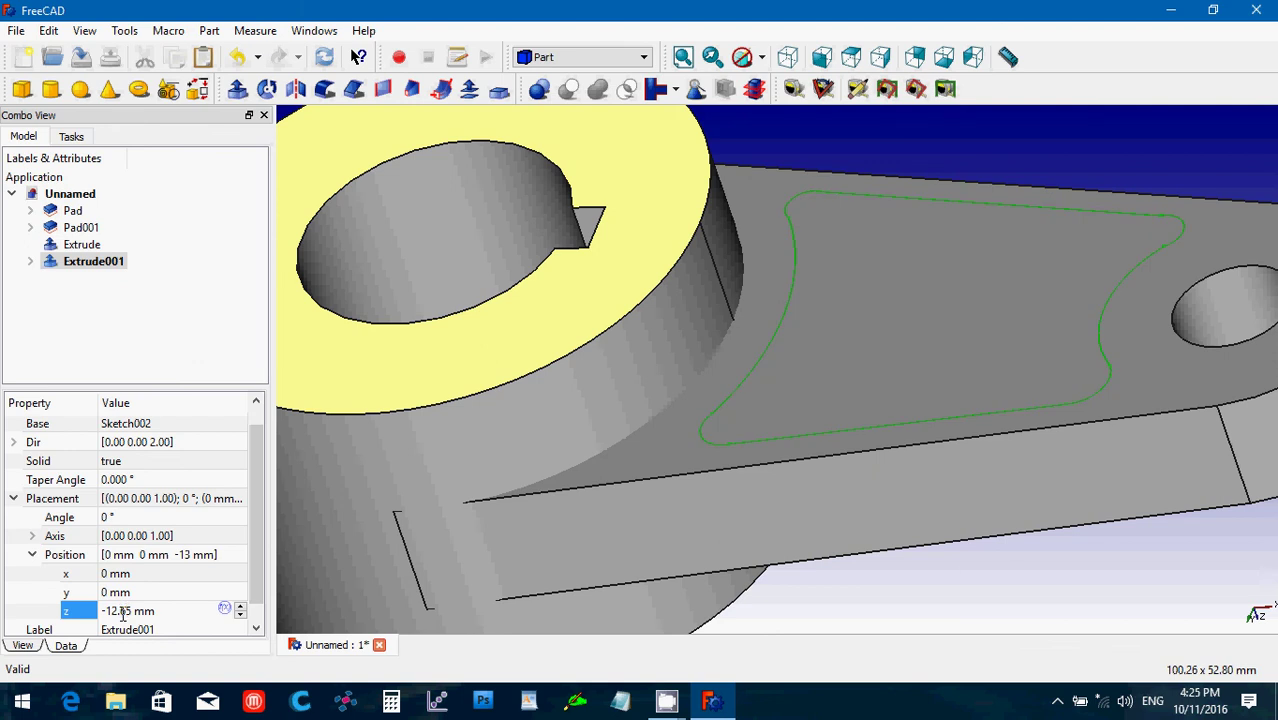
{"action": "left_click", "coordinate": [175, 594]}
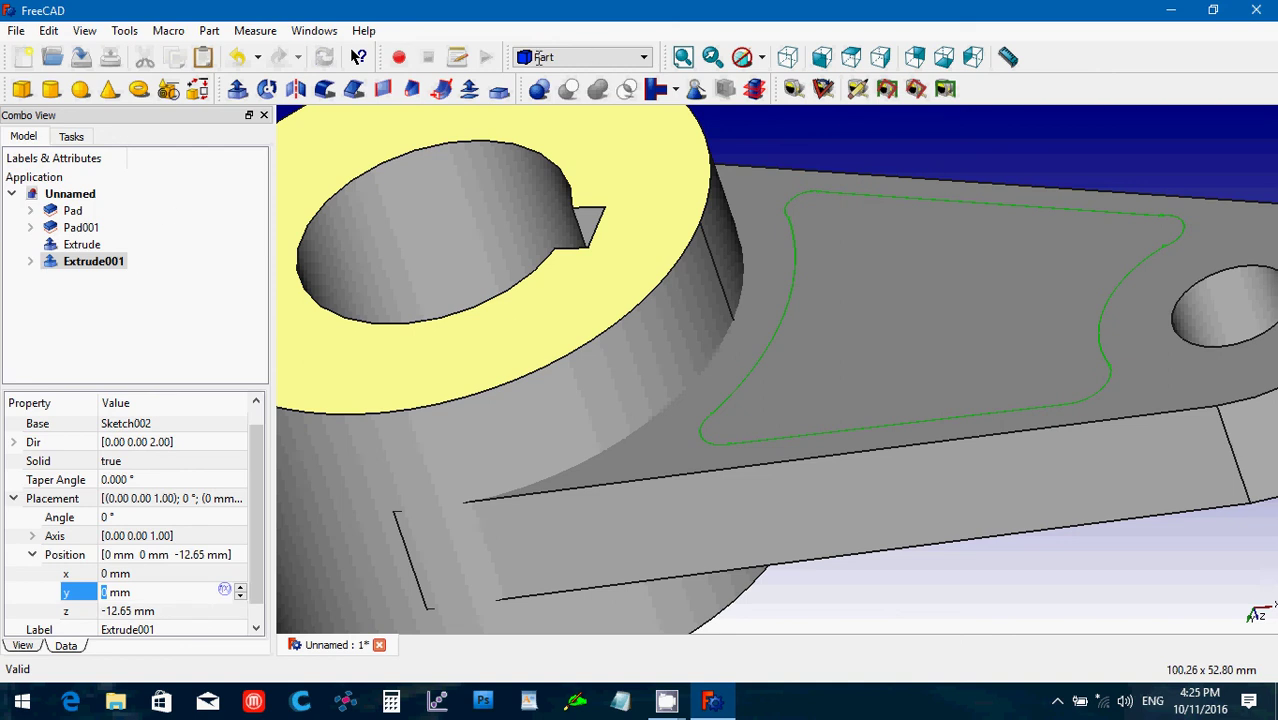
- Cut the copied recess extrusion, Extrude001, from the arm solid, Pad001
{"action": "left_click", "coordinate": [86, 229]}
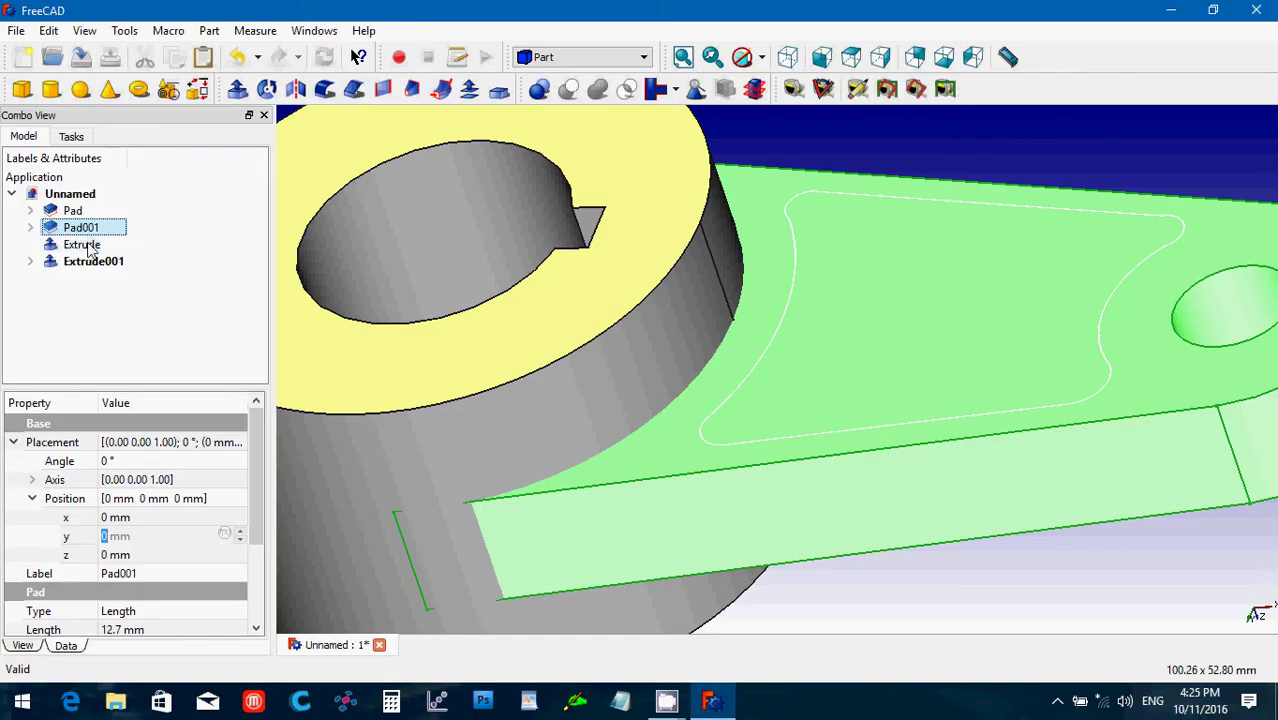
{"action": "left_click", "coordinate": [90, 263]}
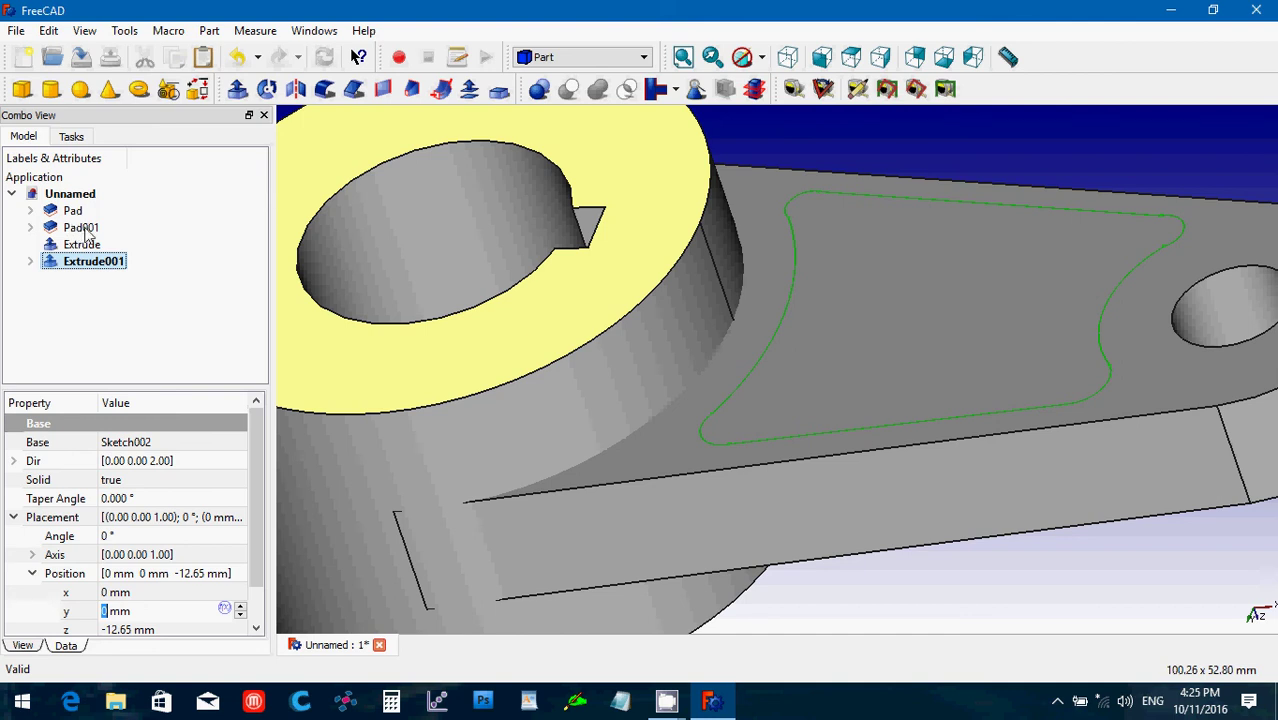
{"action": "left_click", "coordinate": [84, 228]}
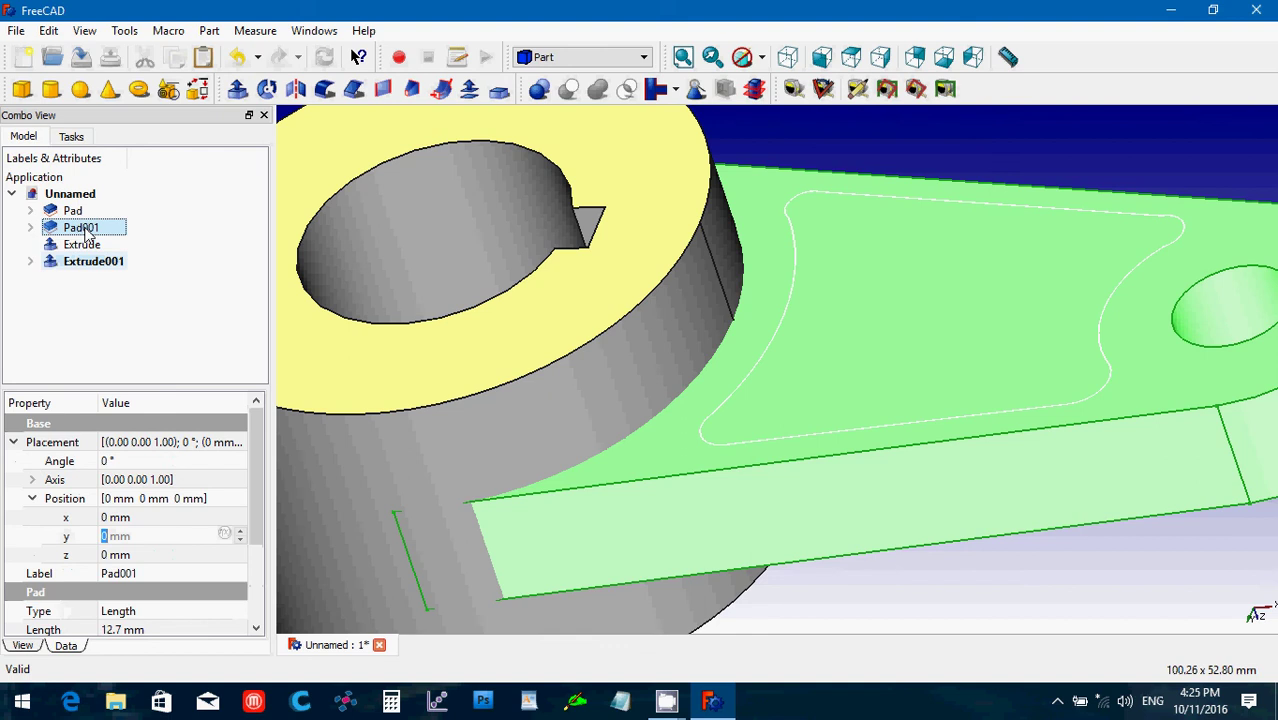
{"action": "left_click", "coordinate": [92, 262], "text": "ctrl"}
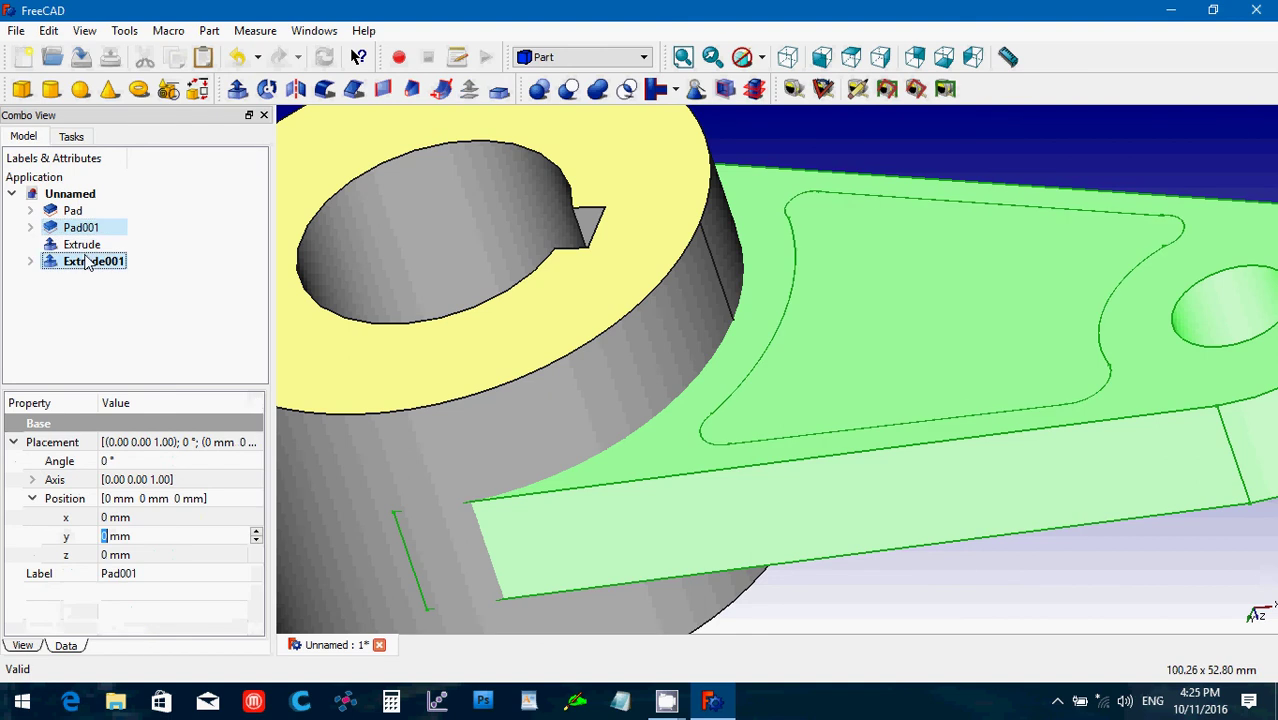
{"action": "left_click", "coordinate": [569, 90]}
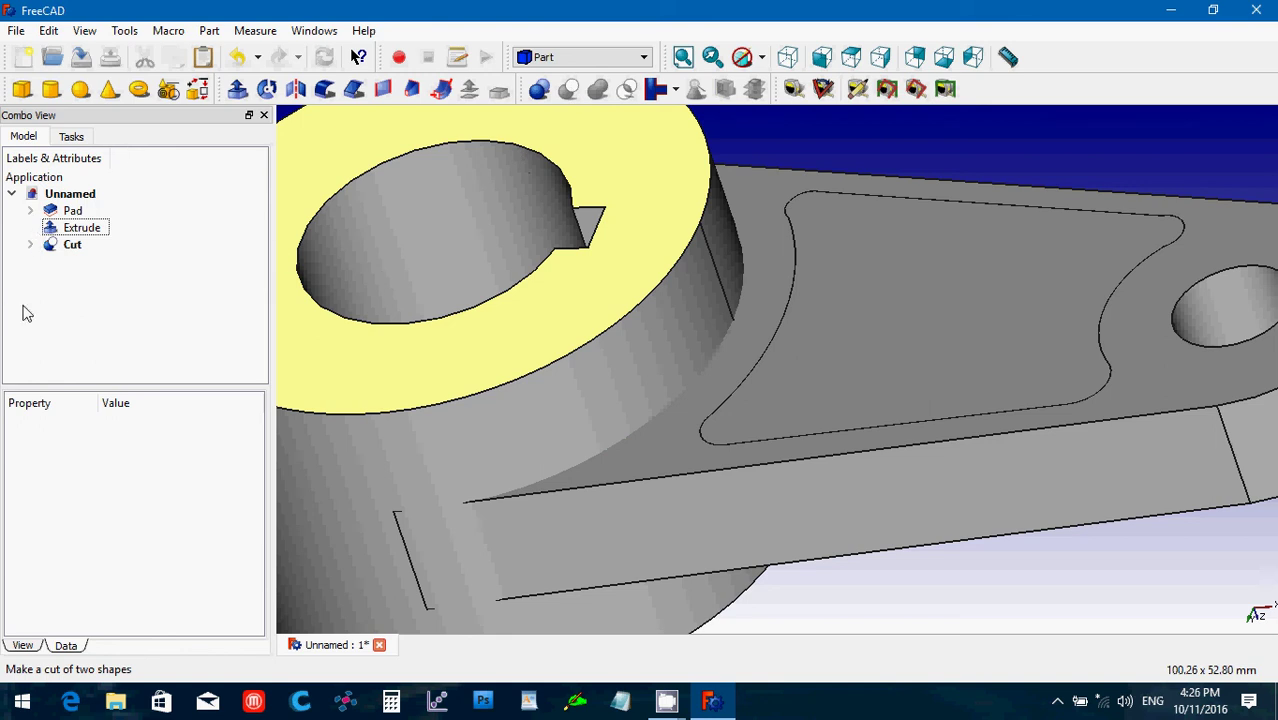
- Set the z position of Extrude001, the recess extrusion inside the arm's cut, to -12.7 mm
{"action": "left_click", "coordinate": [31, 245]}
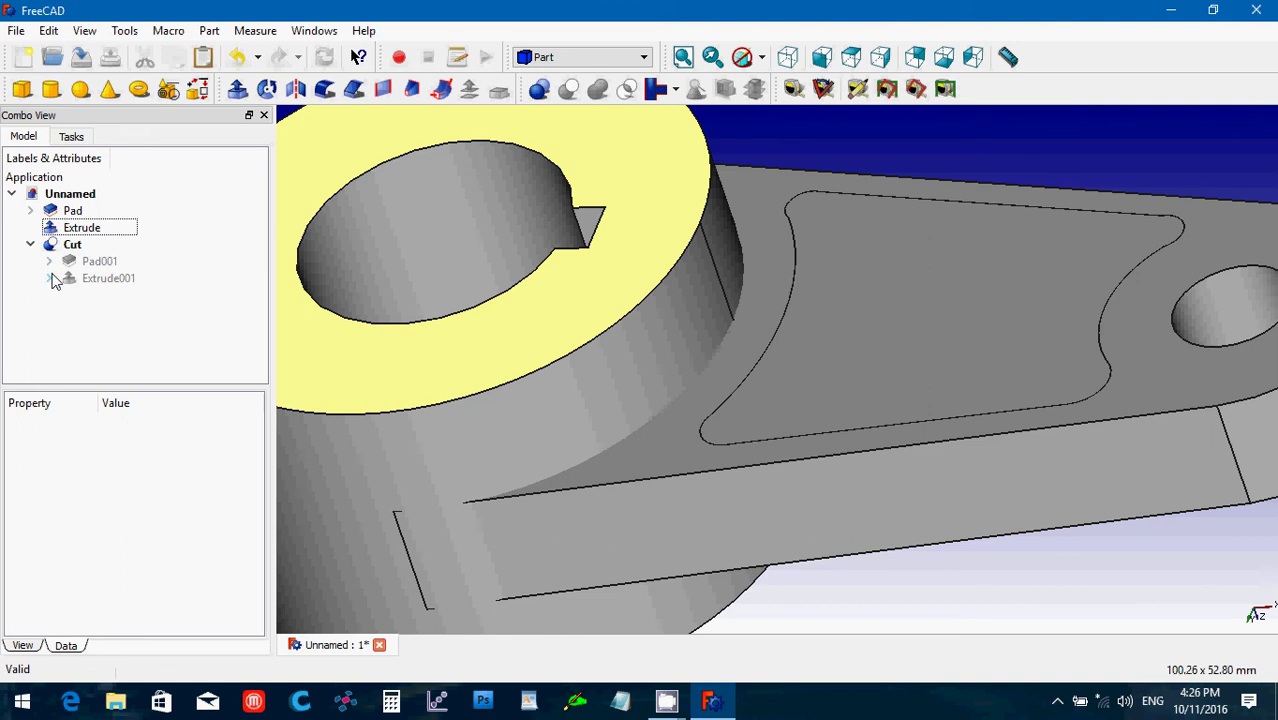
{"action": "left_click", "coordinate": [50, 278]}
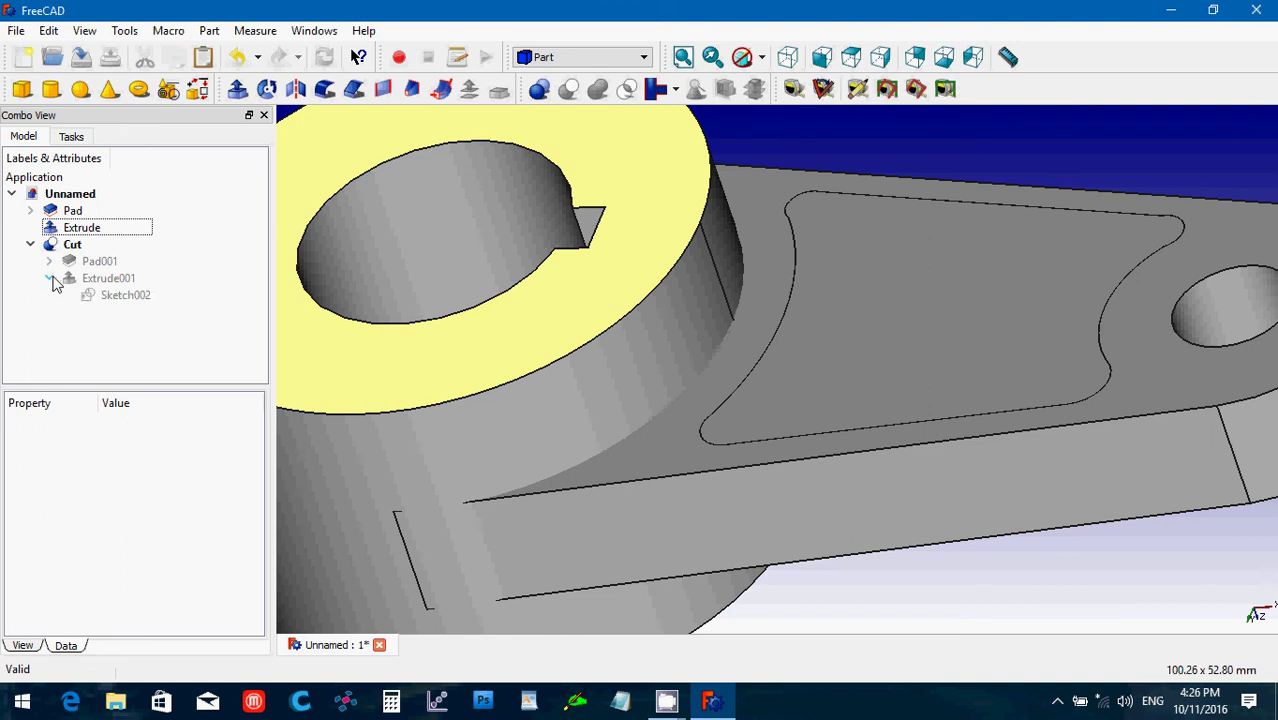
{"action": "left_click", "coordinate": [115, 295]}
{"action": "left_click", "coordinate": [105, 555]}
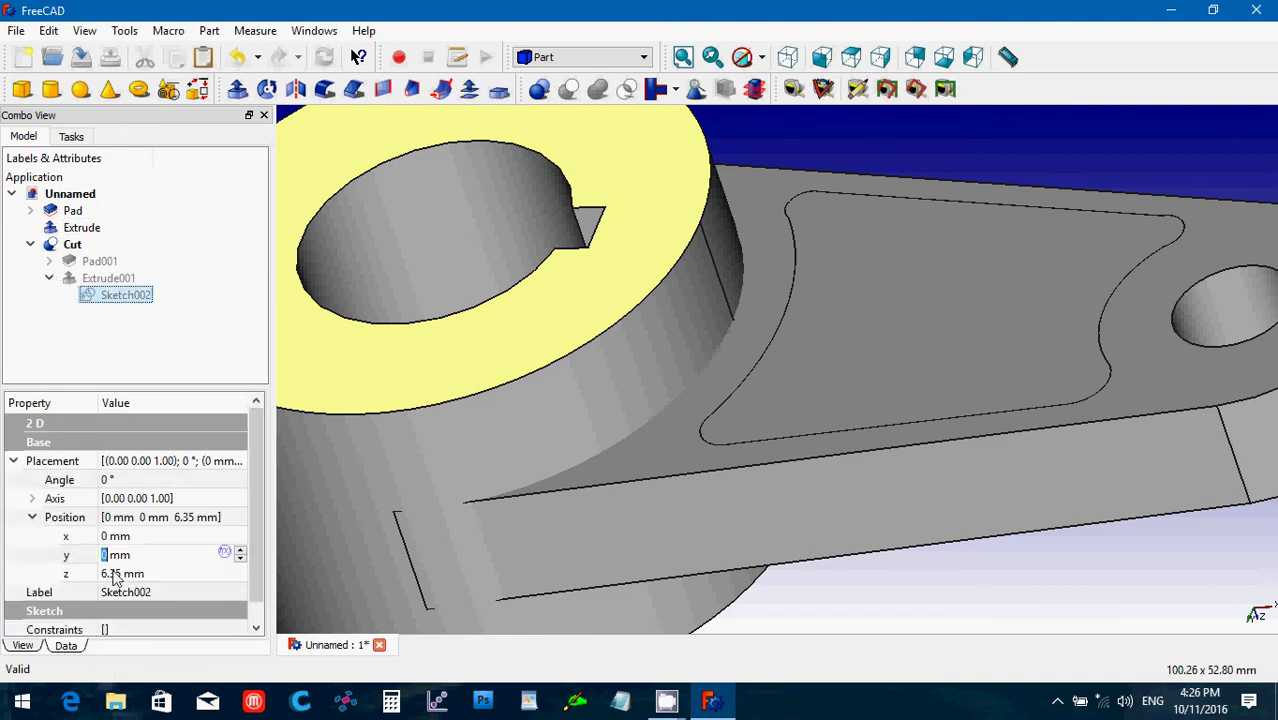
{"action": "left_click", "coordinate": [49, 278]}
{"action": "left_click", "coordinate": [72, 283]}
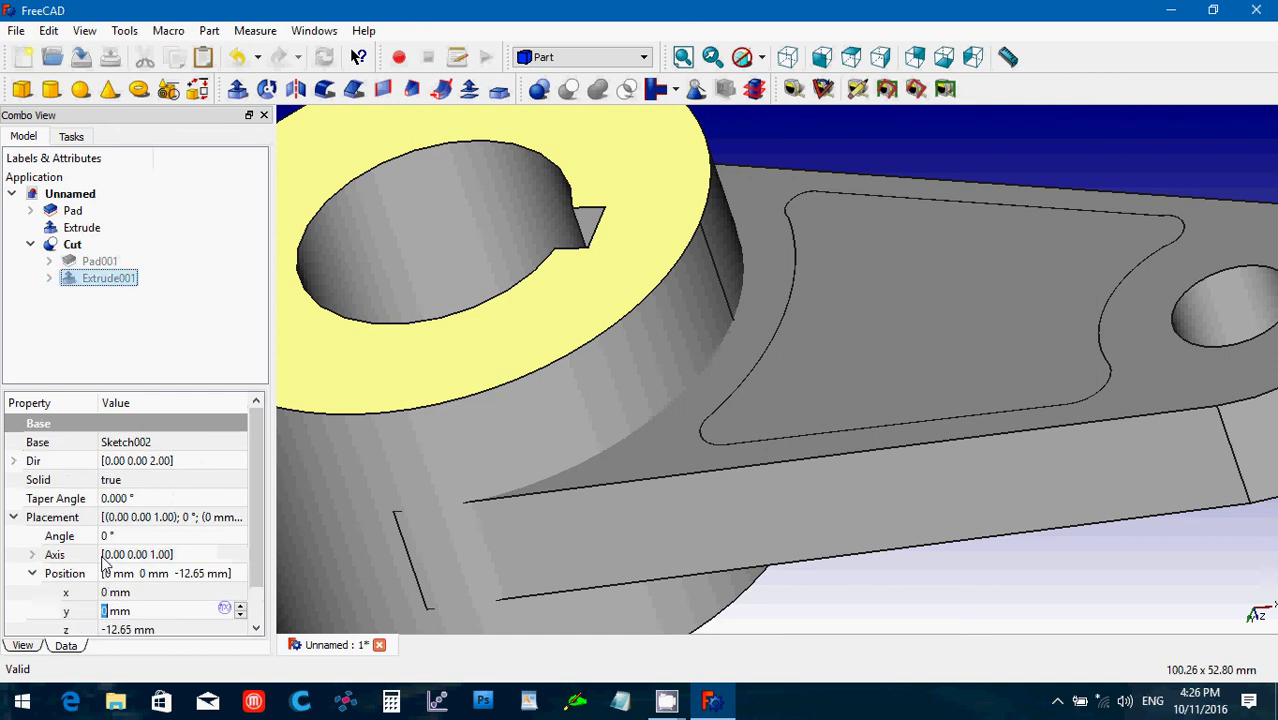
{"action": "left_click_drag", "start_coordinate": [252, 565], "coordinate": [252, 580]}
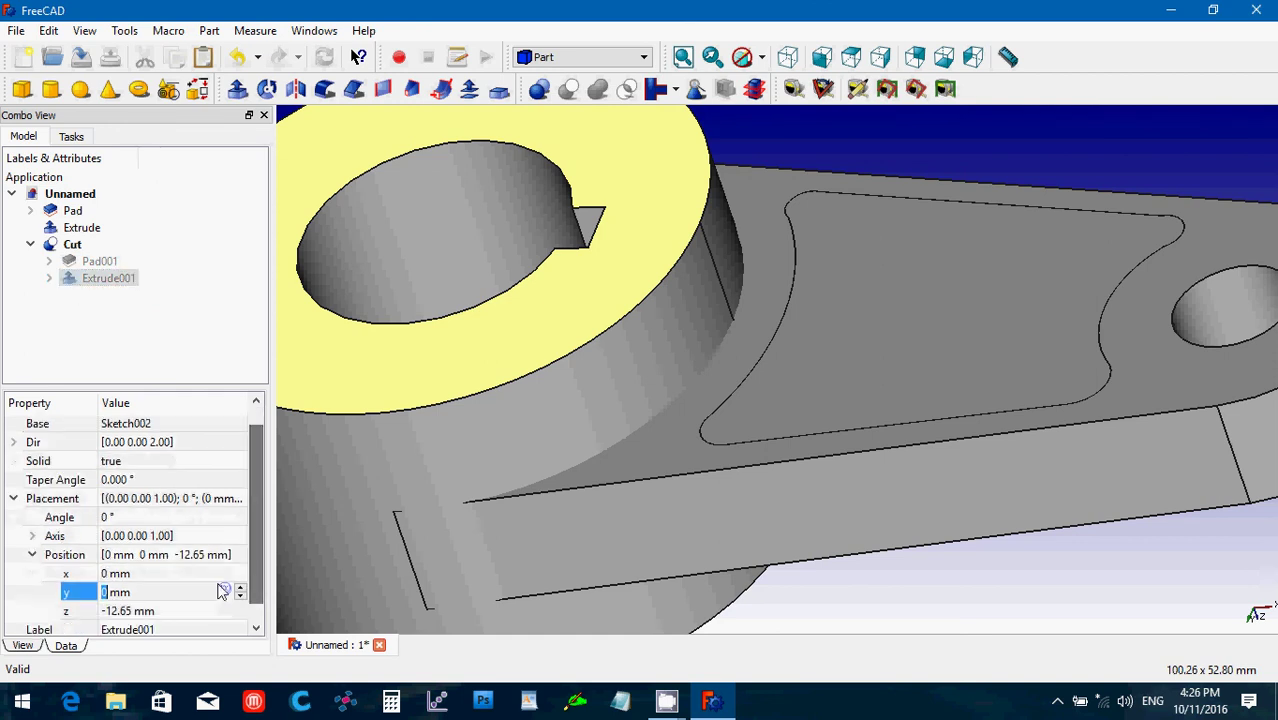
{"action": "left_click", "coordinate": [127, 610]}
{"action": "left_click", "coordinate": [127, 610]}
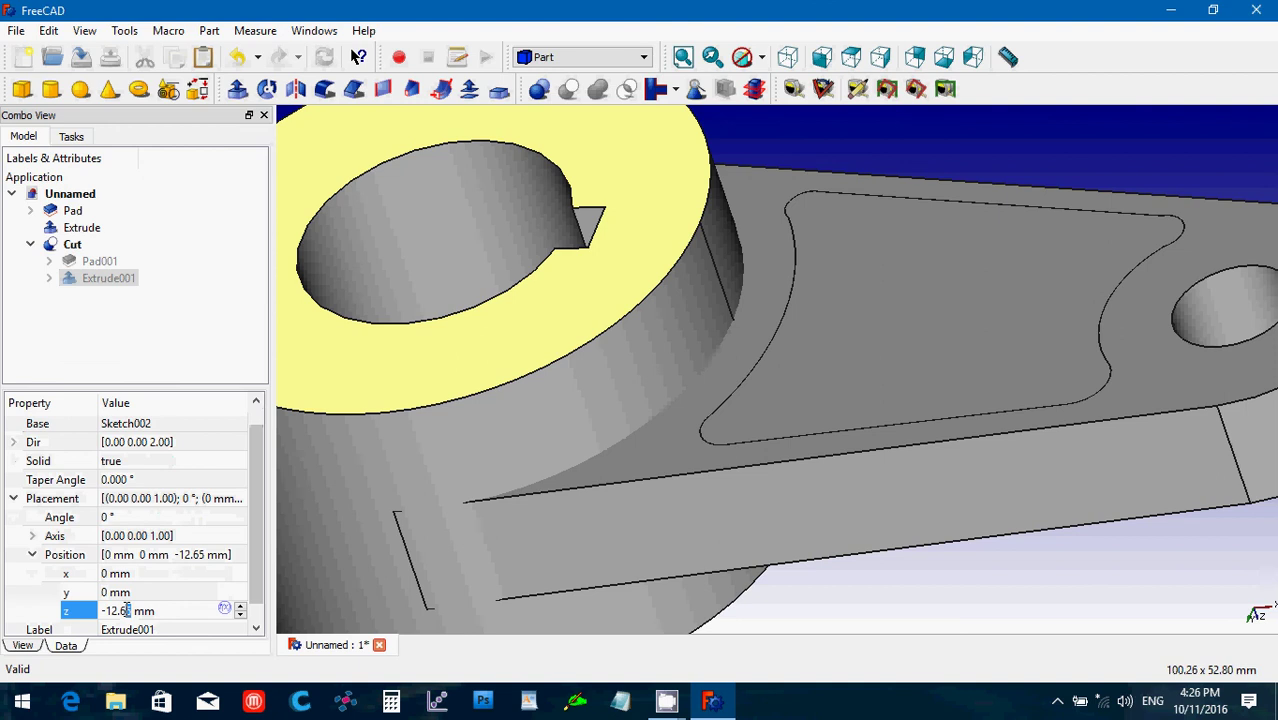
{"action": "double_click", "coordinate": [125, 610]}
{"action": "type", "text": "7"}
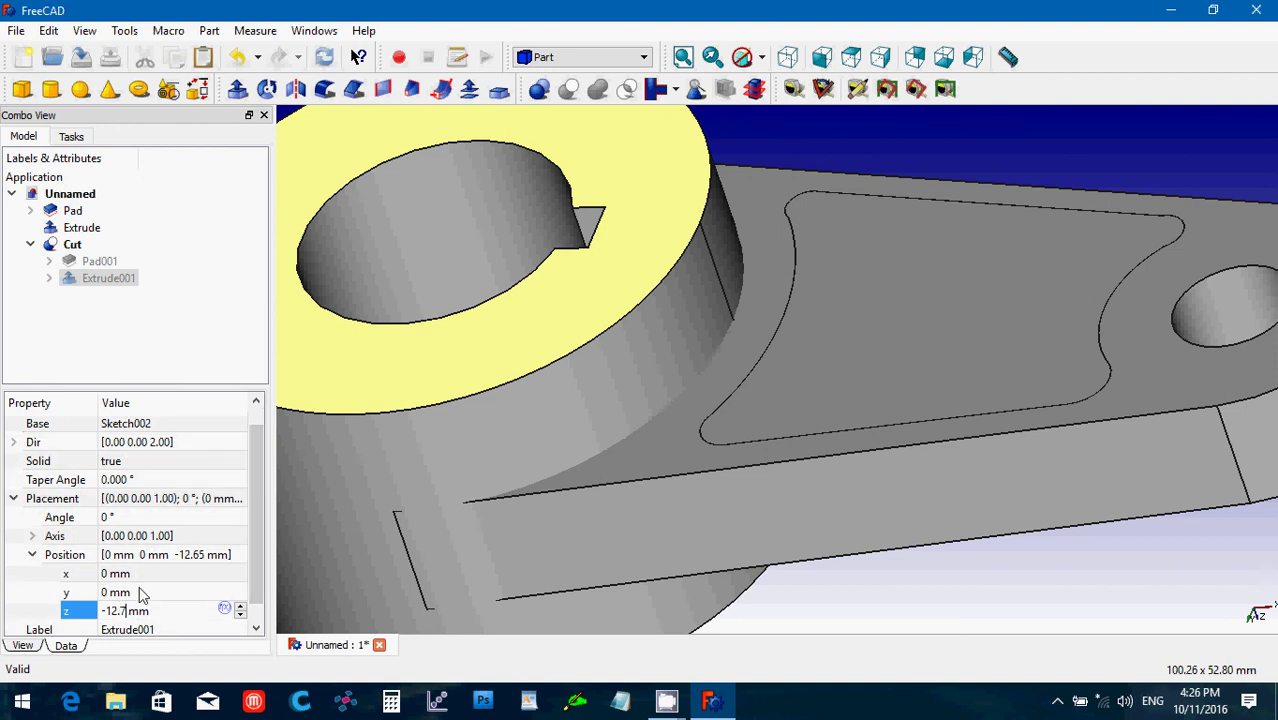
{"action": "left_click", "coordinate": [140, 594]}
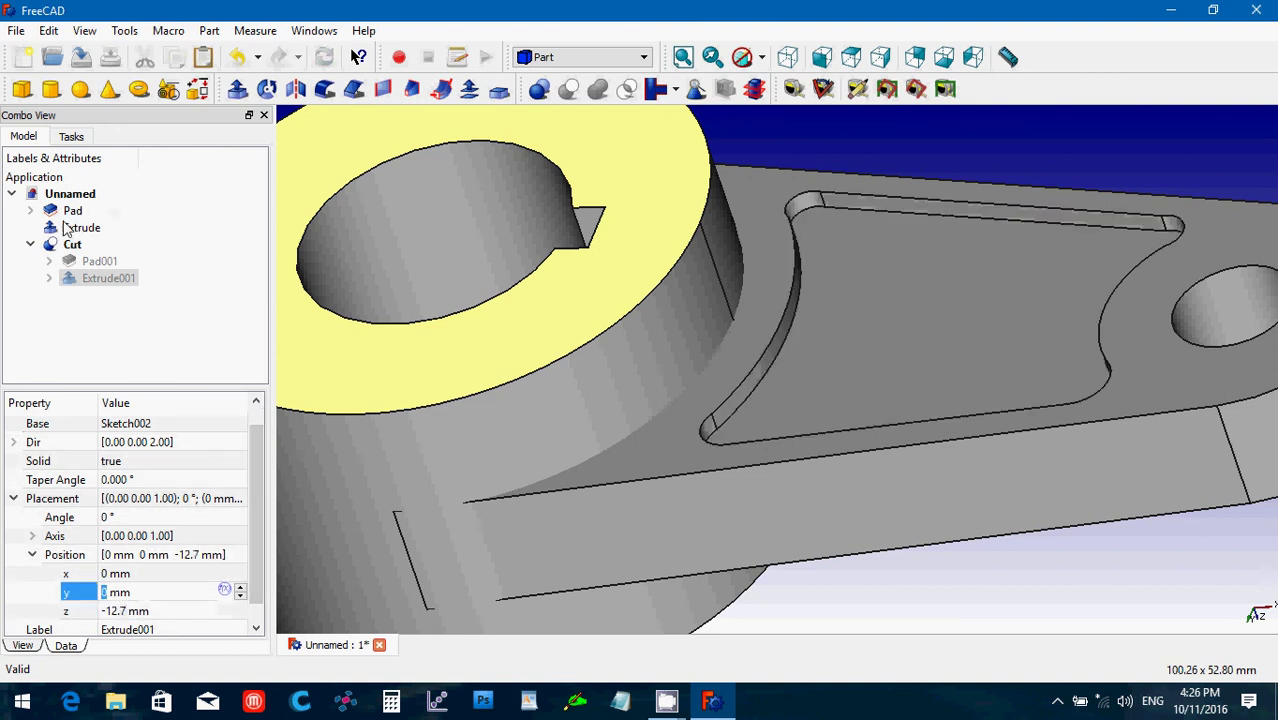
- Cut the original recess extrusion, Extrude, from the arm that already has the underside recess
{"action": "left_click", "coordinate": [30, 245]}
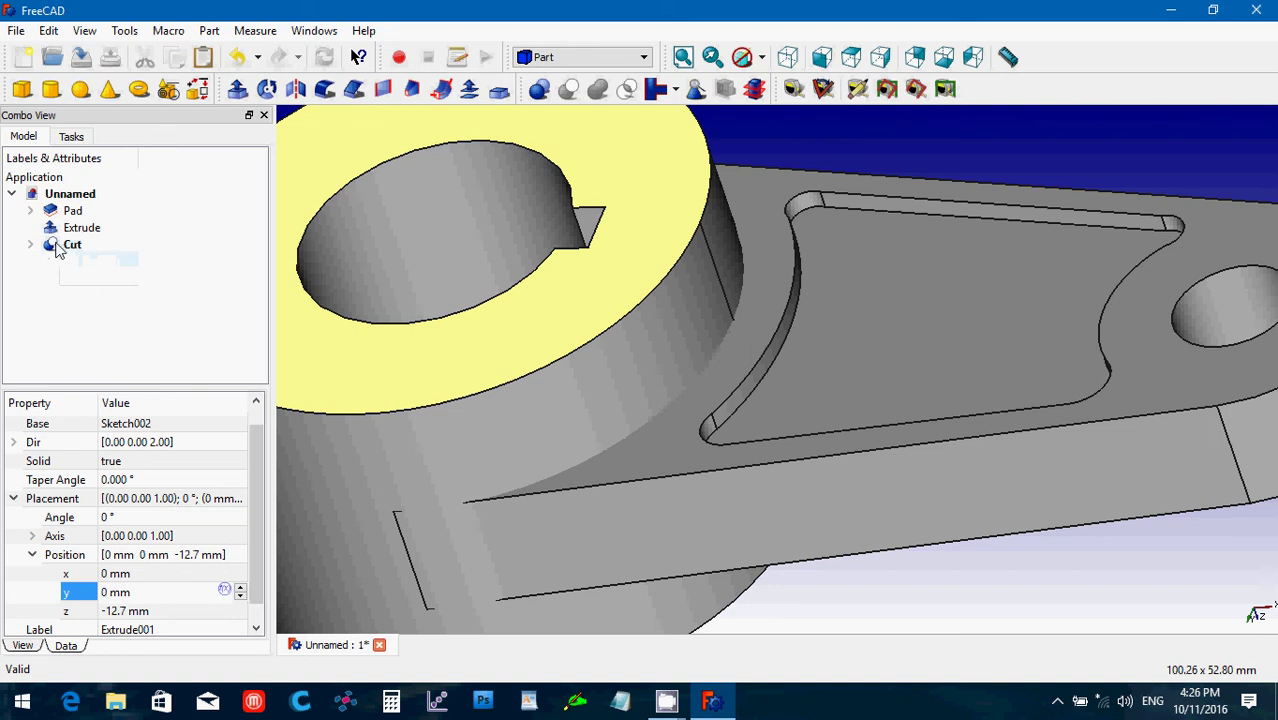
{"action": "left_click", "coordinate": [55, 244]}
{"action": "left_click", "coordinate": [60, 228], "text": "ctrl"}
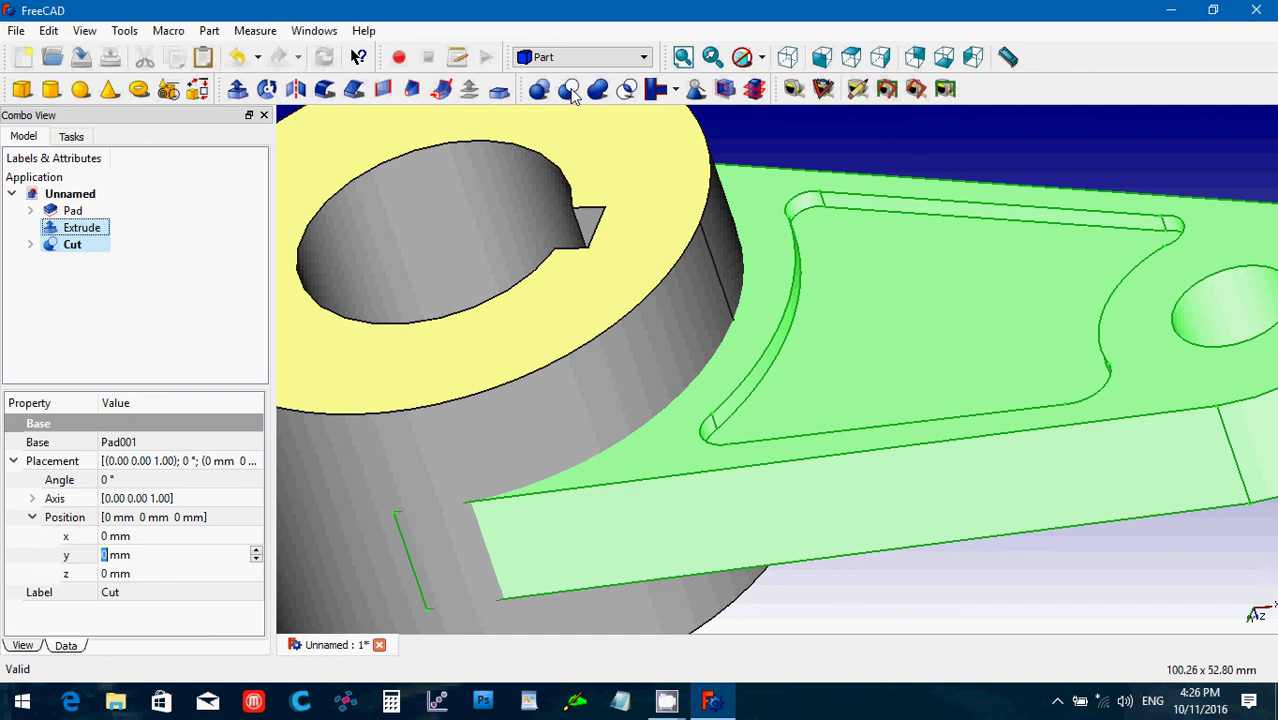
{"action": "left_click", "coordinate": [570, 91]}
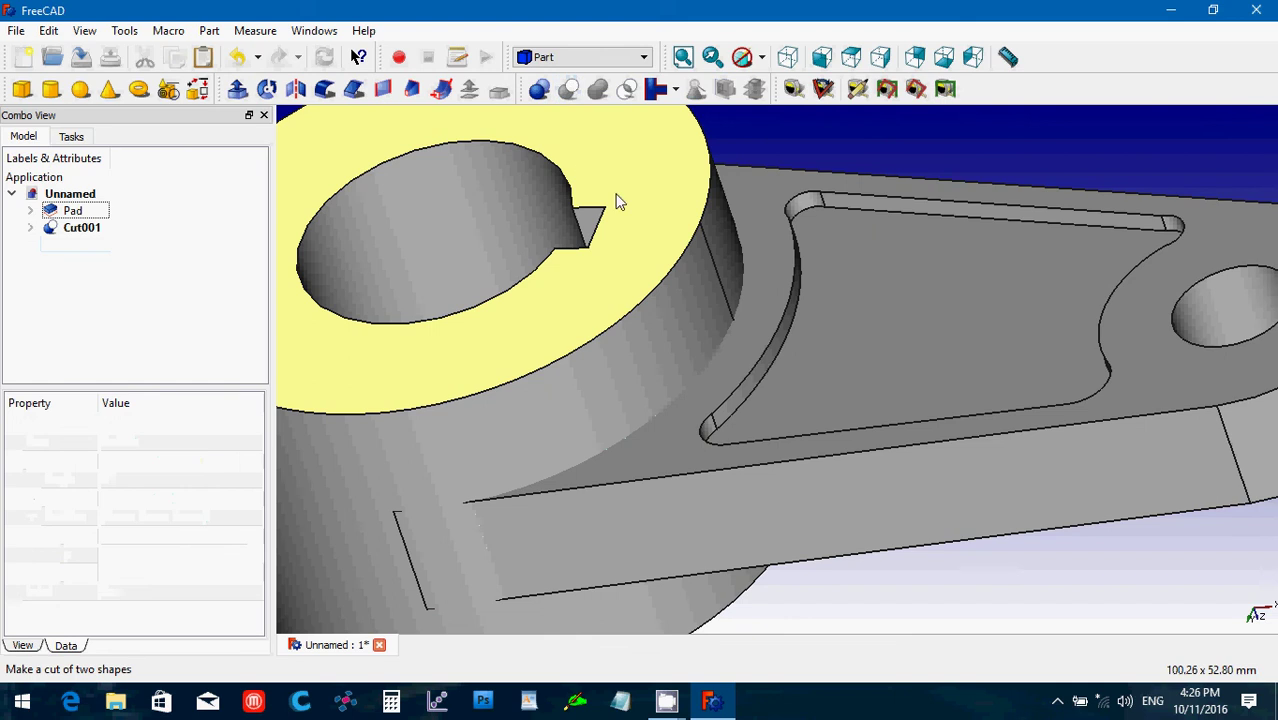
- Fuse the keyed hub with the recessed arm into one solid, with the whole part shown in axonometric view
{"action": "left_click", "coordinate": [788, 60]}
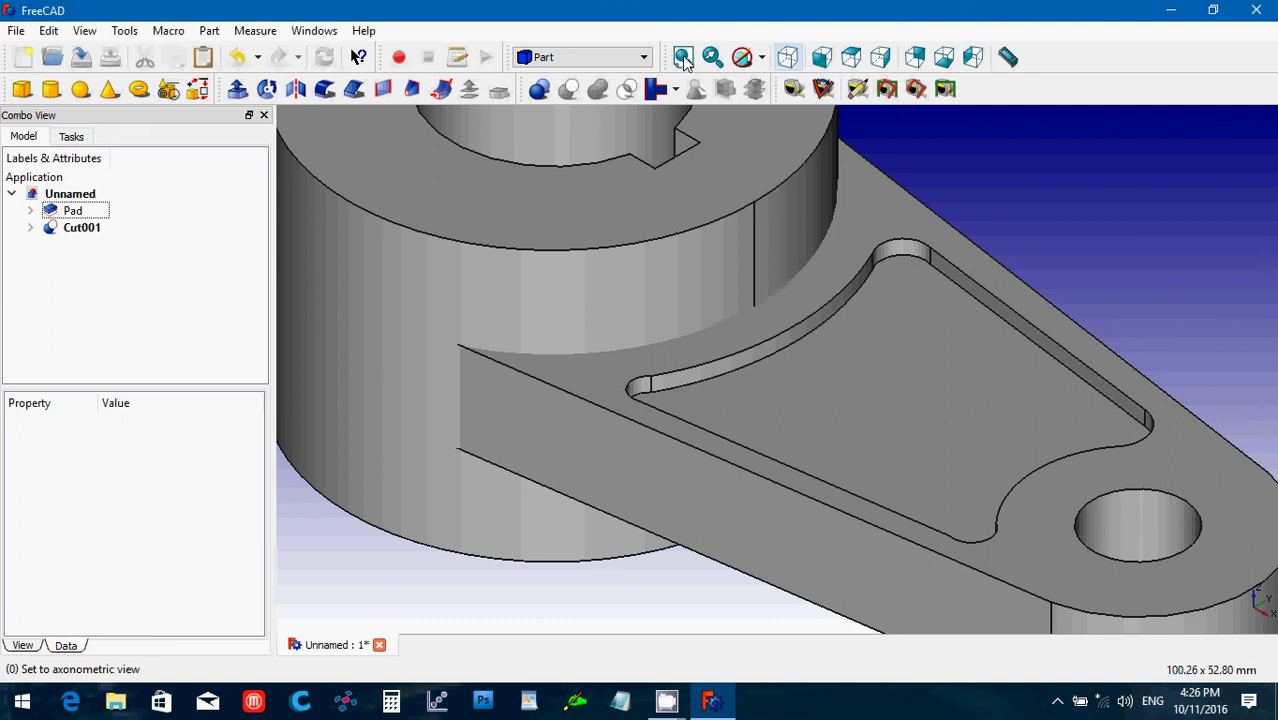
{"action": "left_click", "coordinate": [684, 58]}
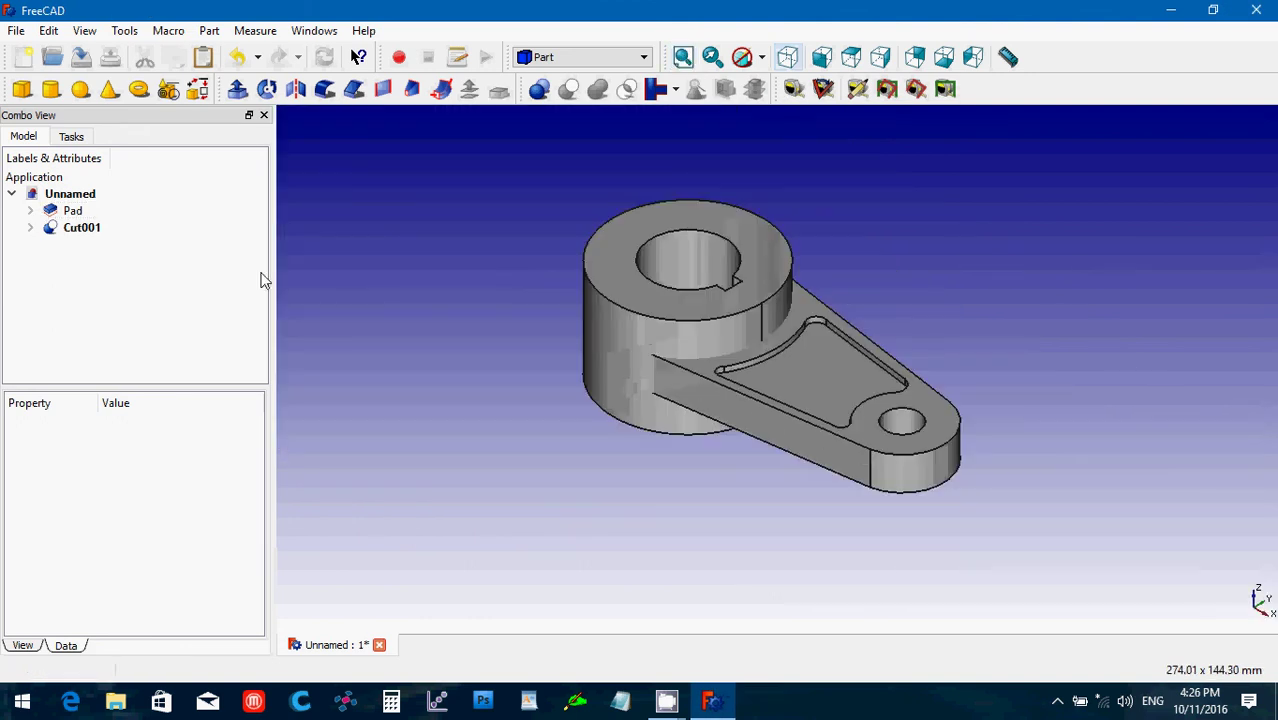
{"action": "left_click", "coordinate": [74, 214]}
{"action": "left_click", "coordinate": [77, 228], "text": "ctrl"}
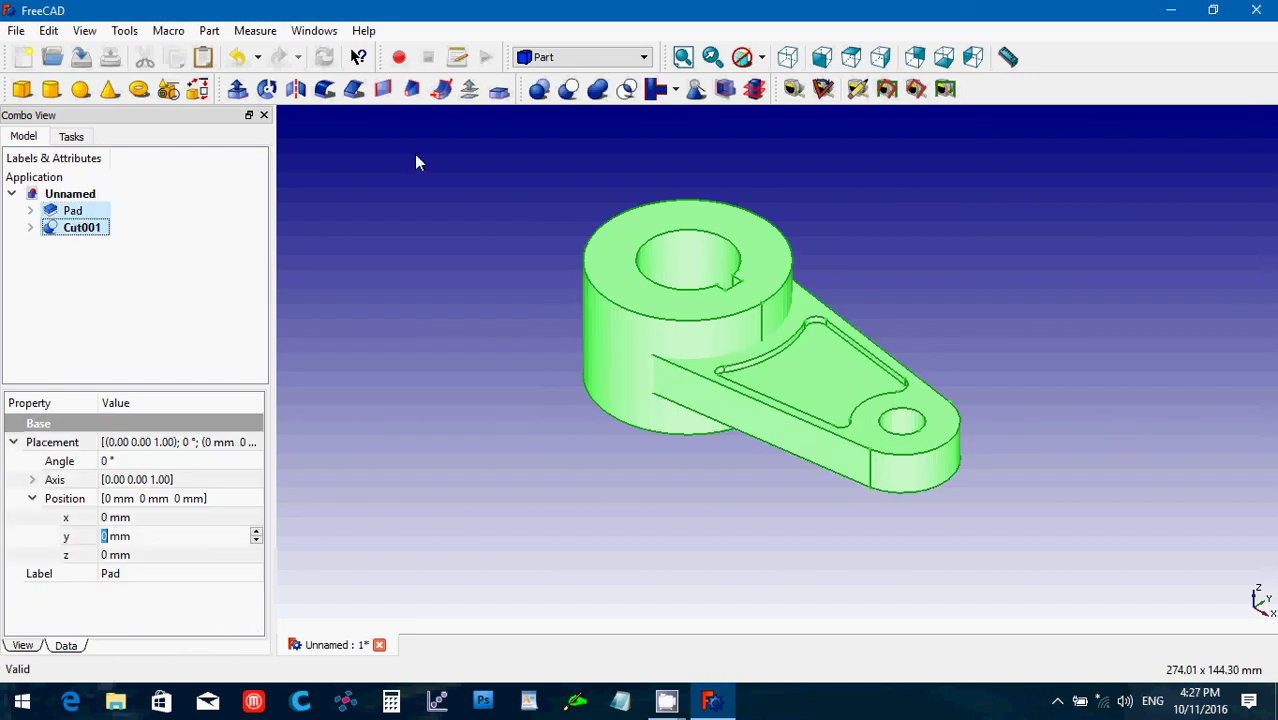
{"action": "left_click", "coordinate": [598, 90]}
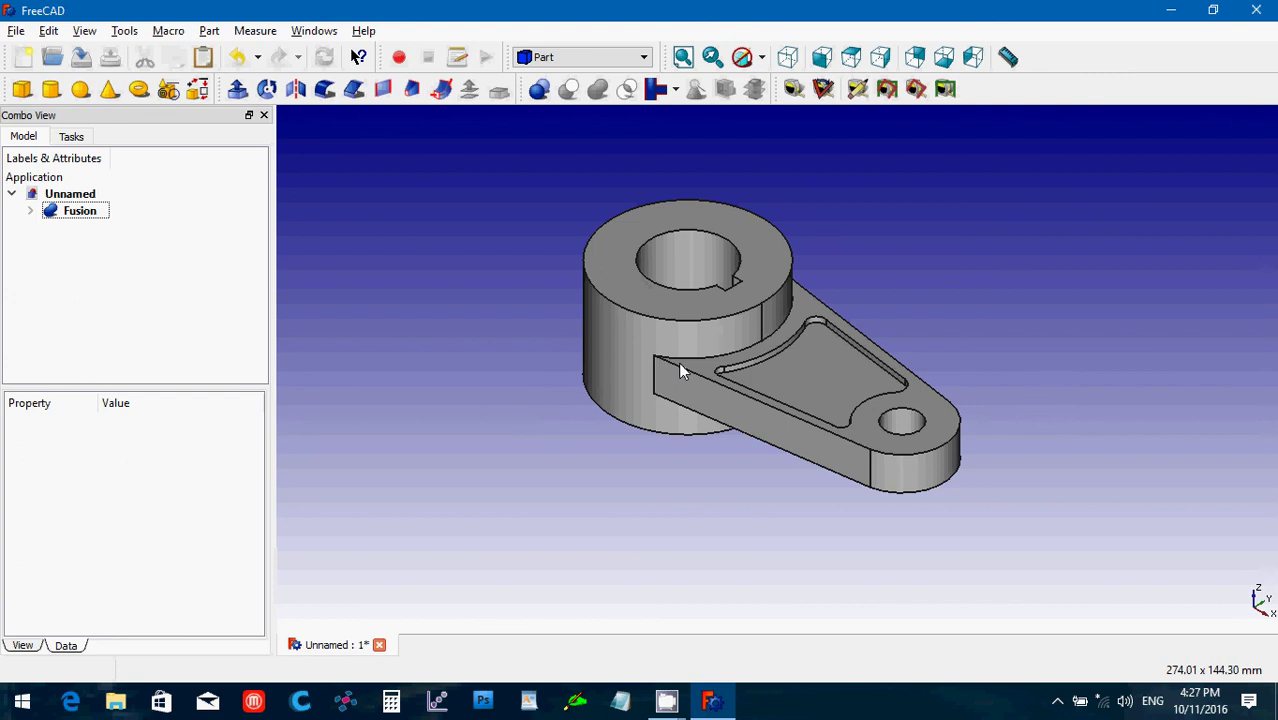
{"action": "left_click", "coordinate": [732, 300]}
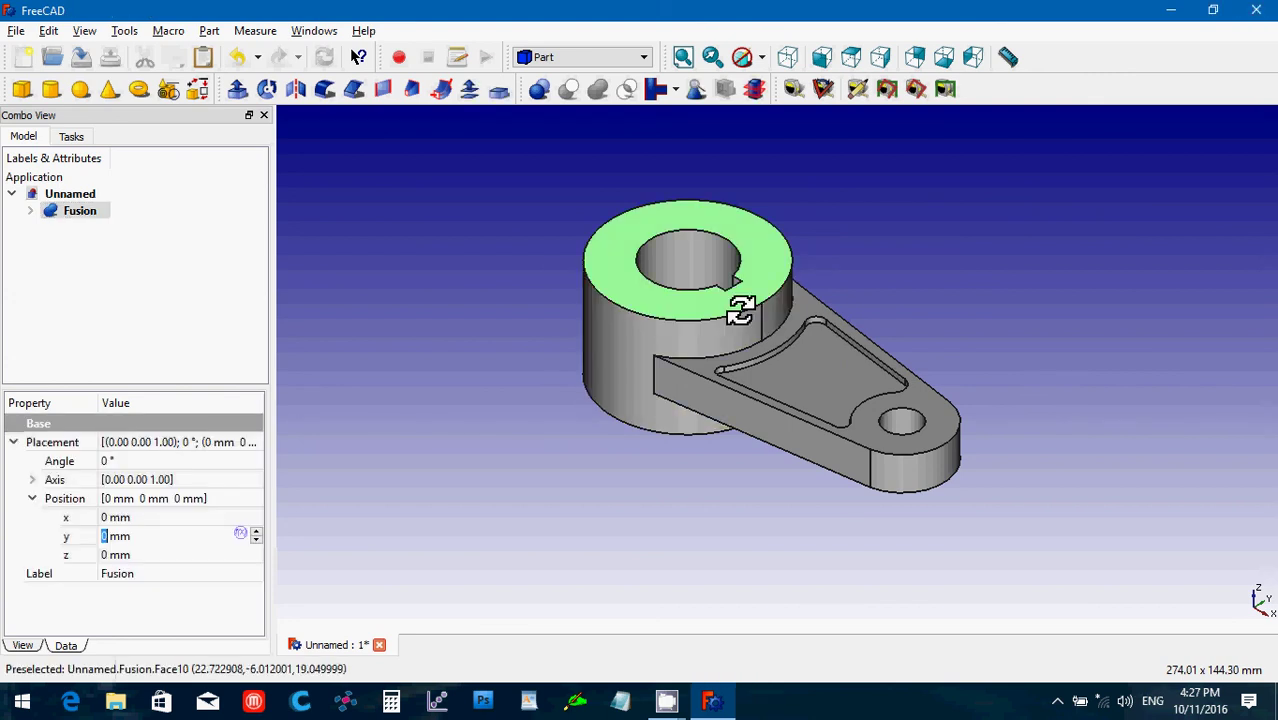
- Save the finished lever document under the file name Ch1ConnectingRod in the SolidWorks2010Examples folder
{"action": "middle_click_drag", "start_coordinate": [740, 310], "coordinate": [645, 418]}
{"action": "left_click", "coordinate": [645, 418]}
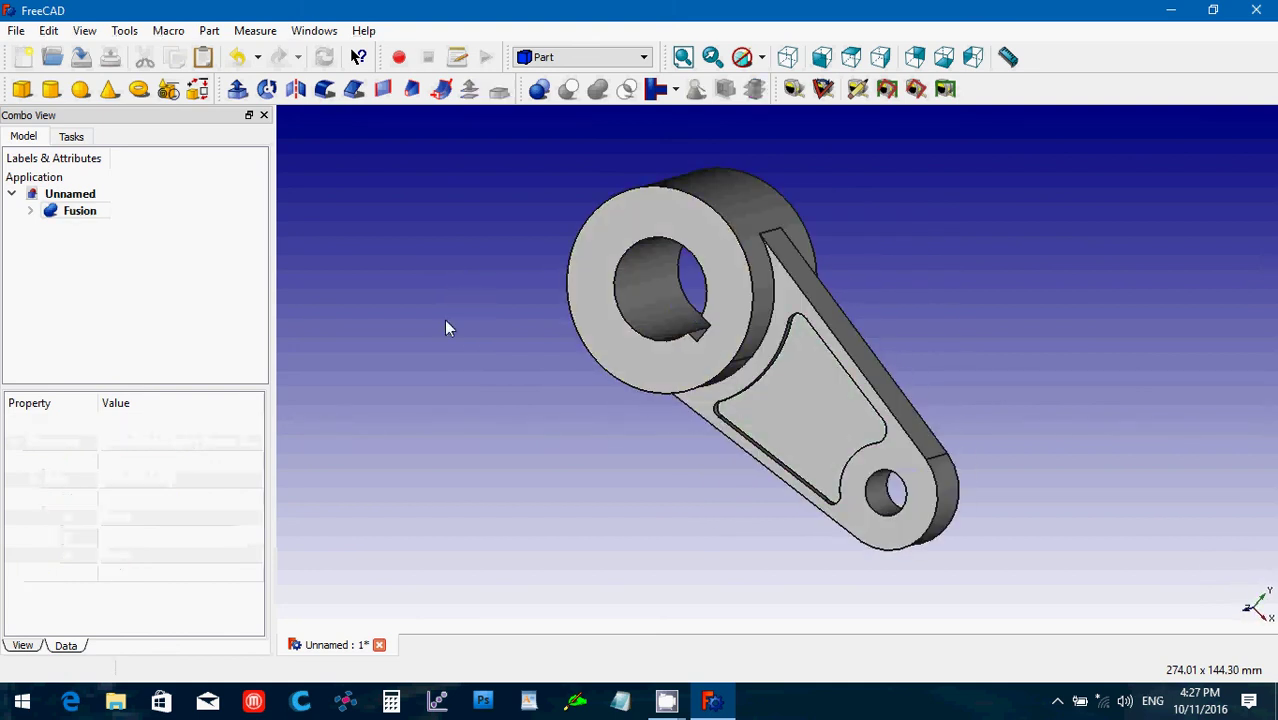
{"action": "left_click", "coordinate": [16, 32]}
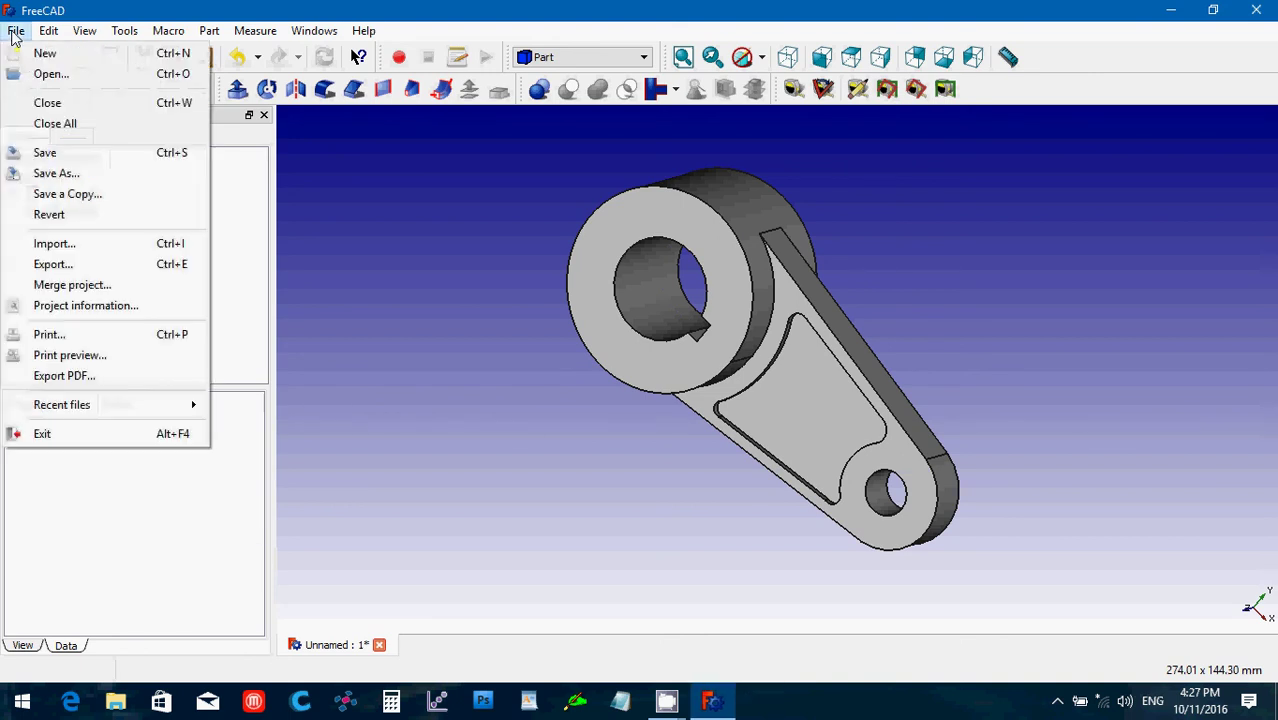
{"action": "left_click", "coordinate": [62, 171]}
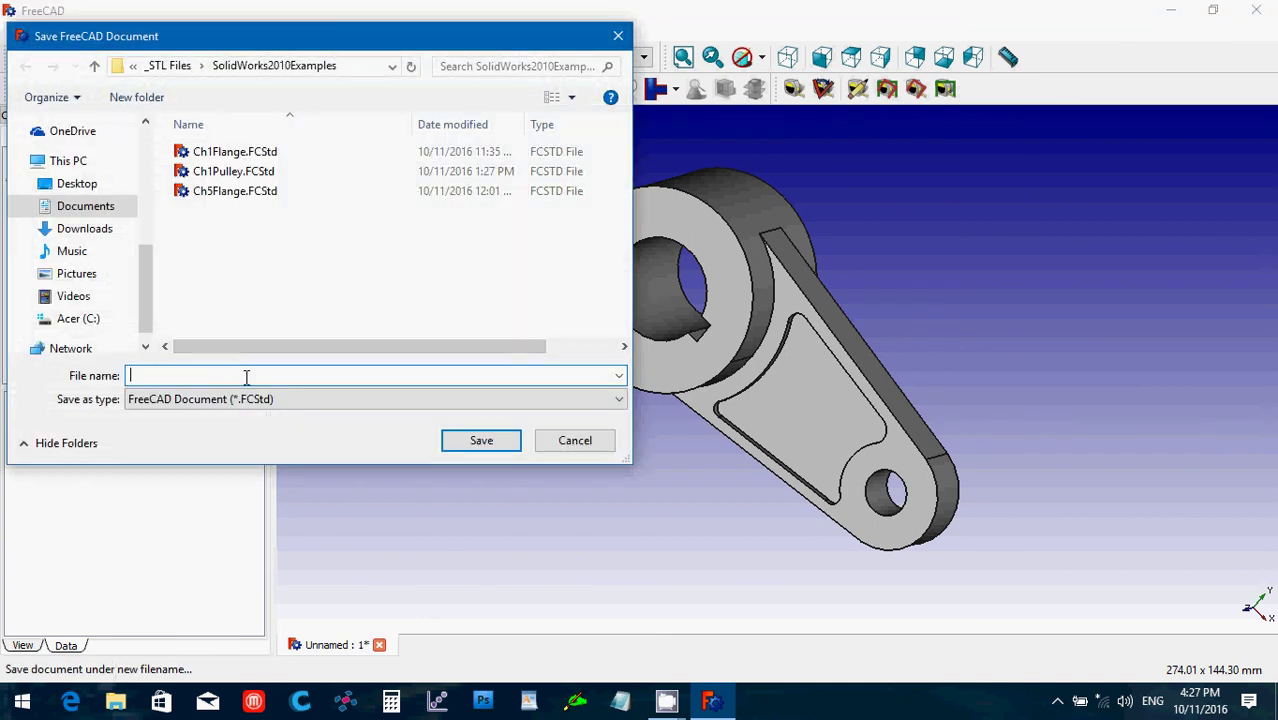
{"action": "type", "text": "Ch"}
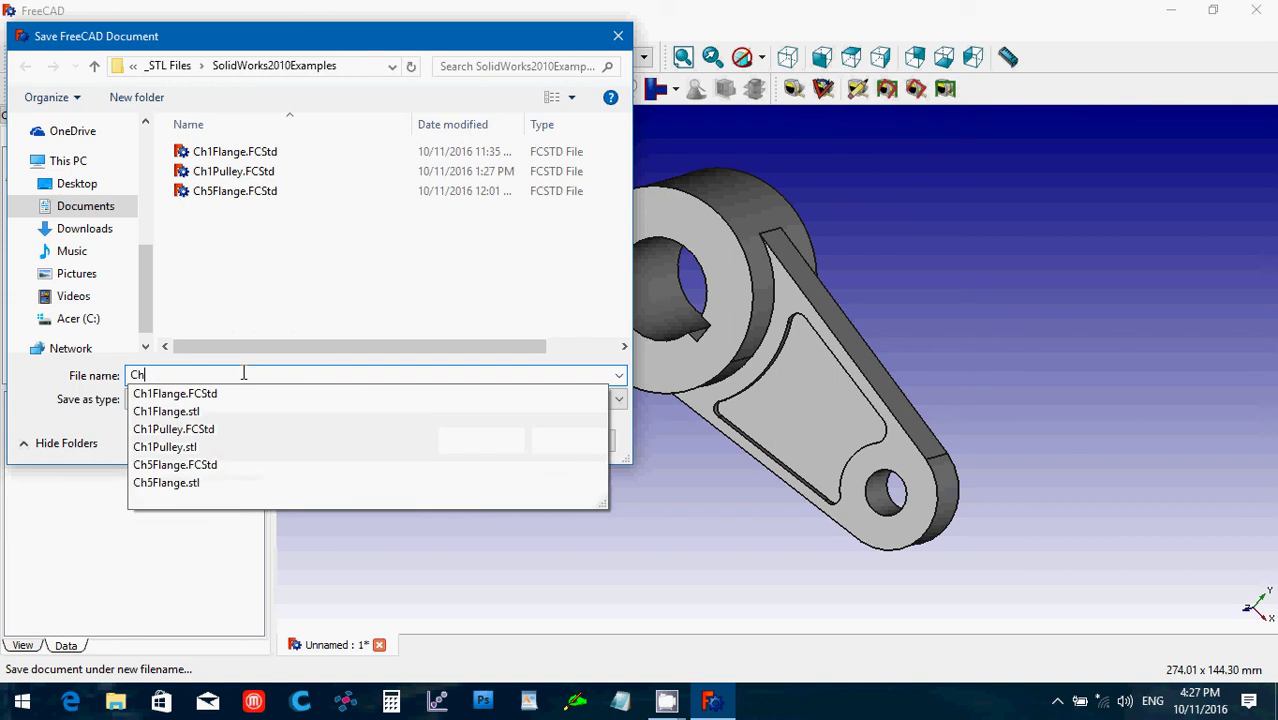
{"action": "type", "text": "1C"}
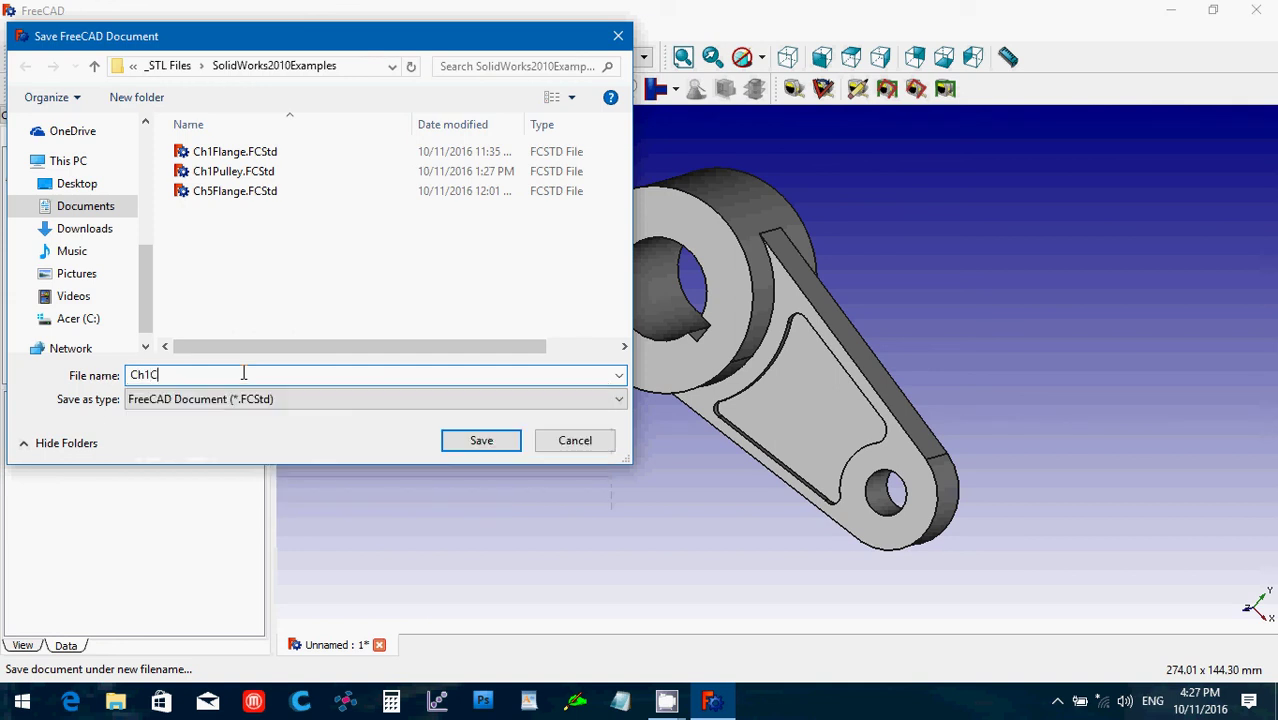
{"action": "type", "text": "onneci"}
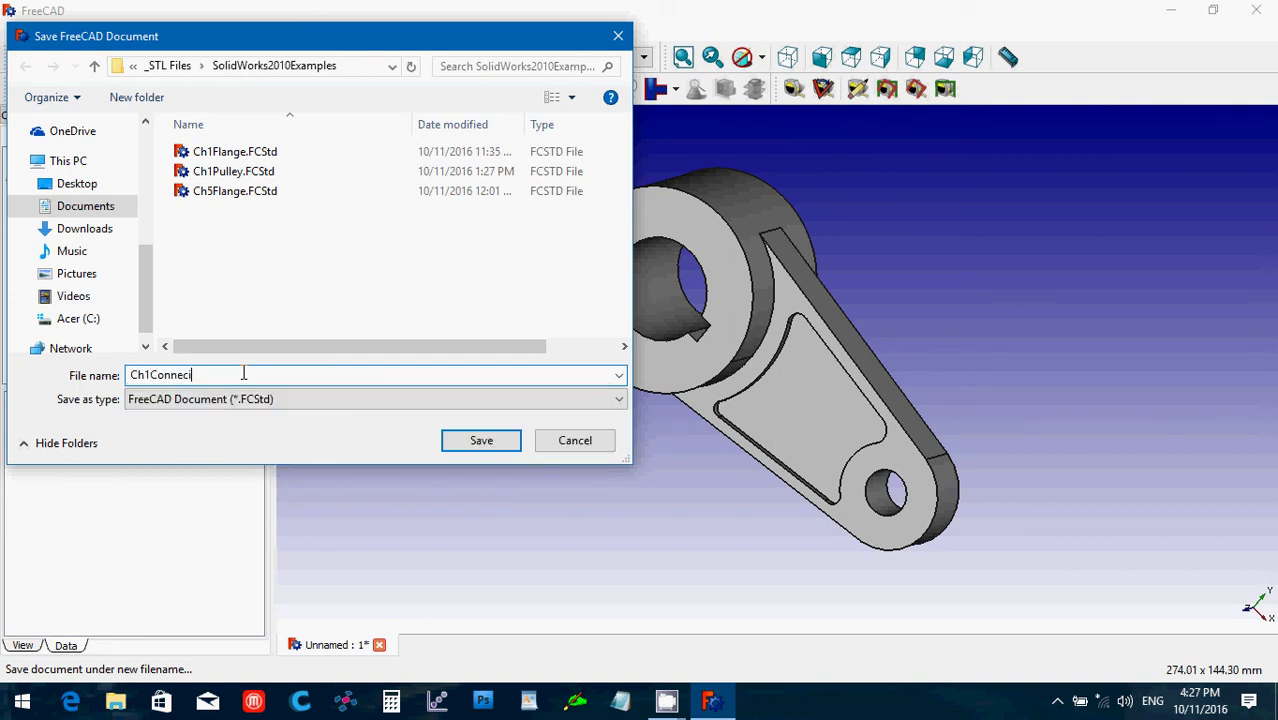
{"action": "type", "text": "tingRod"}
{"action": "key", "text": "Return"}
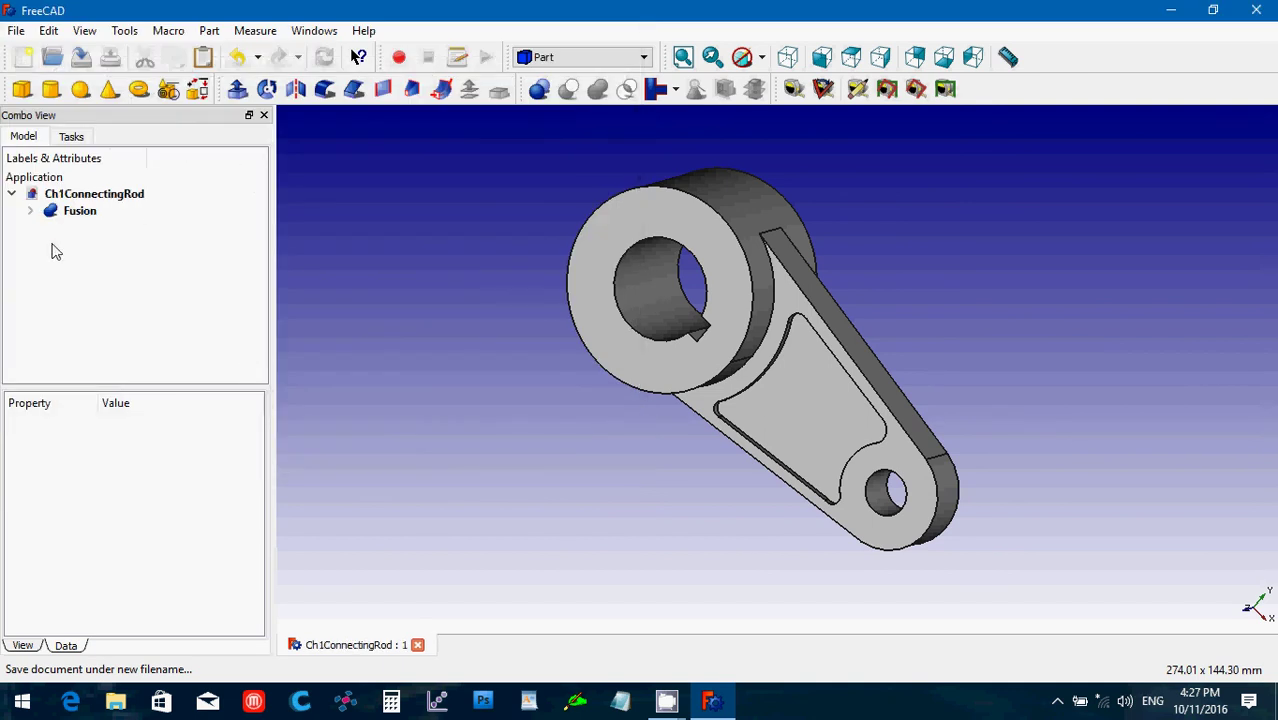
- Export the Fusion solid as an STL mesh named Ch1ConnectingRod in the same folder
{"action": "left_click", "coordinate": [67, 214]}
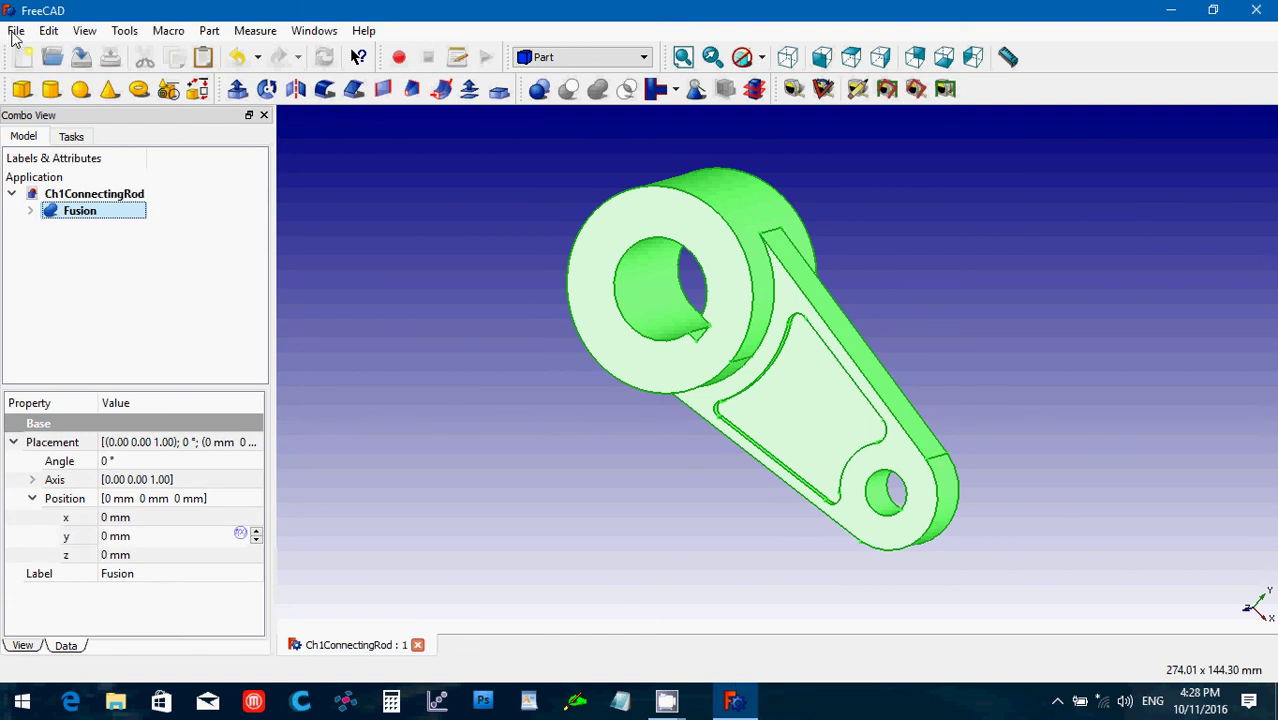
{"action": "left_click", "coordinate": [16, 31]}
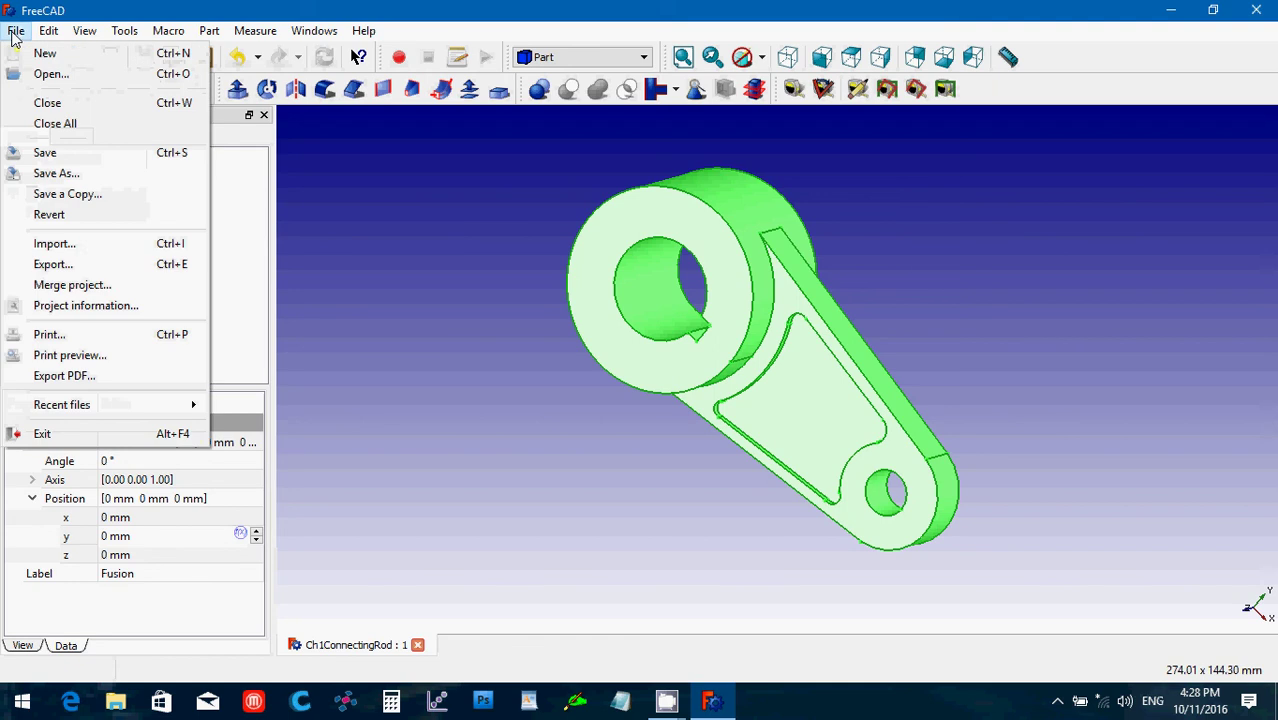
{"action": "left_click", "coordinate": [58, 266]}
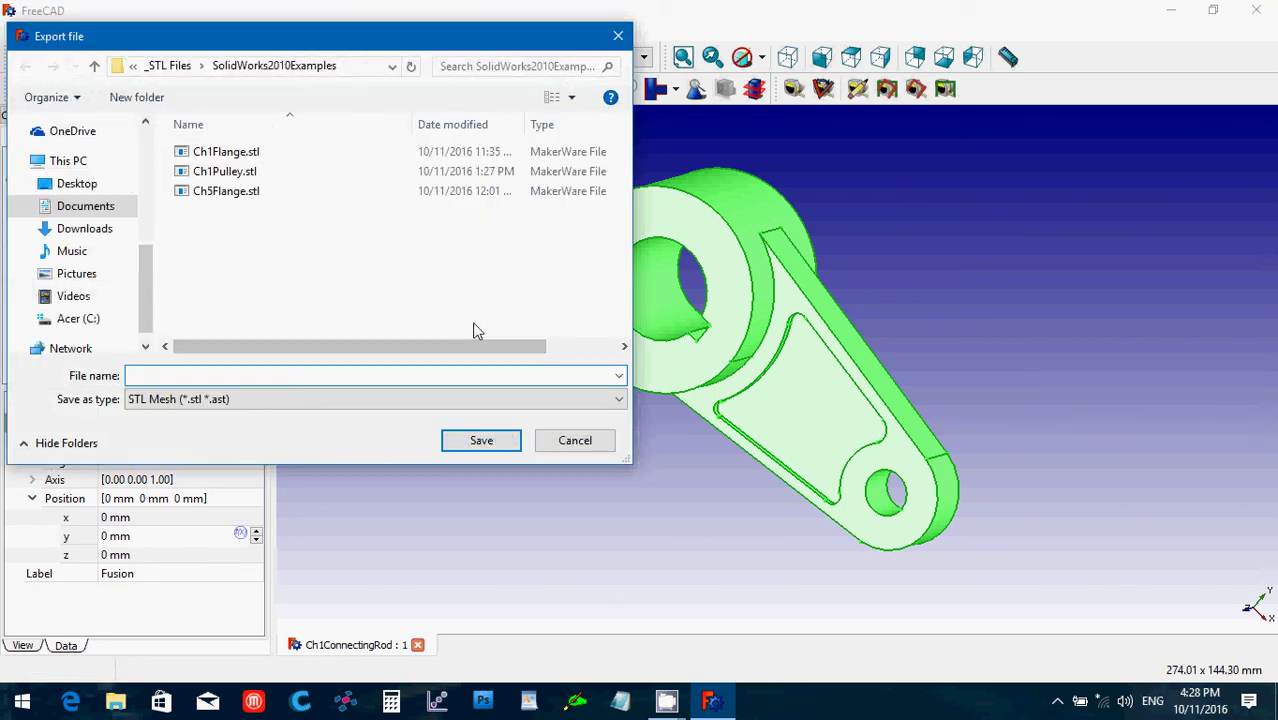
{"action": "type", "text": "Ch"}
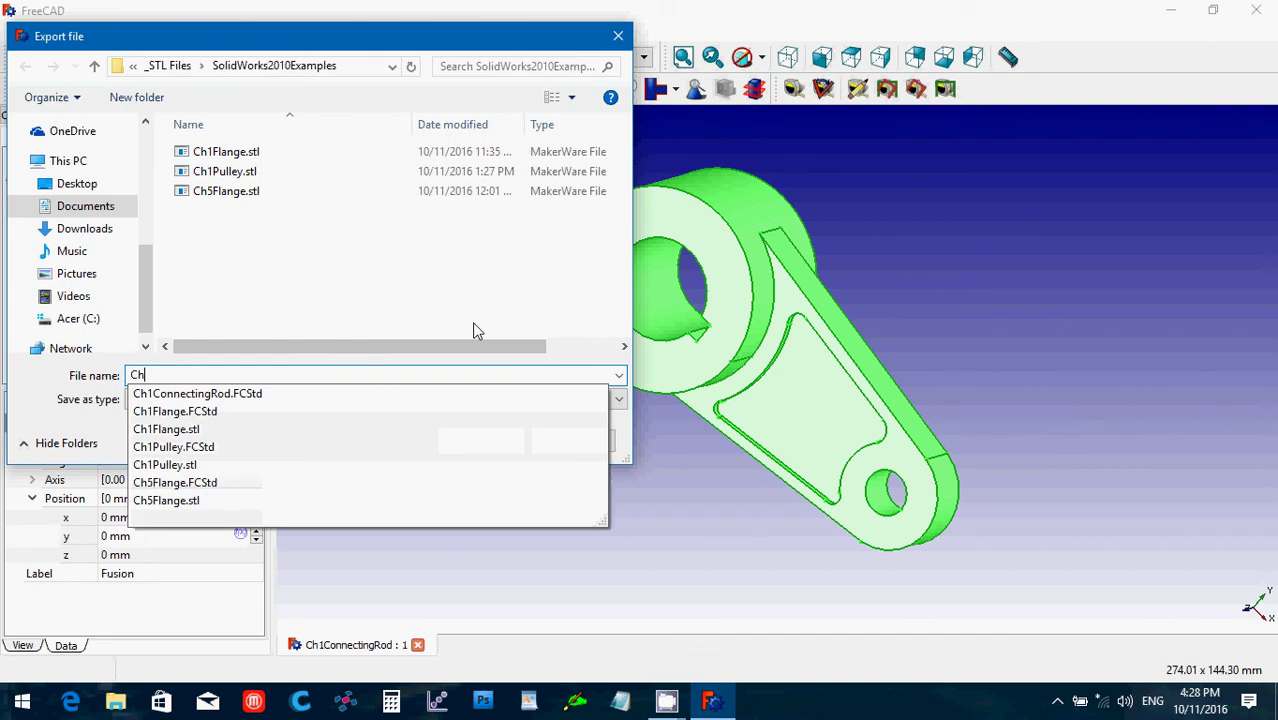
{"action": "type", "text": "1"}
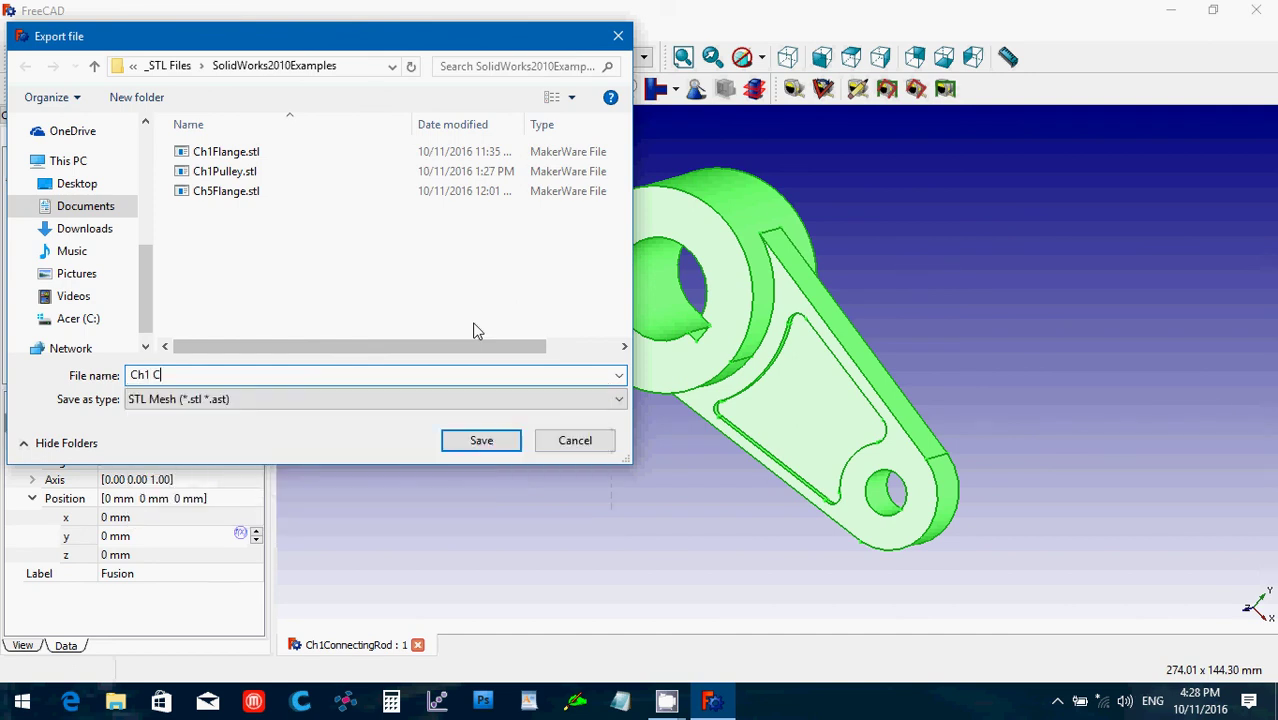
{"action": "key", "text": "BackSpace"}
{"action": "type", "text": "Co"}
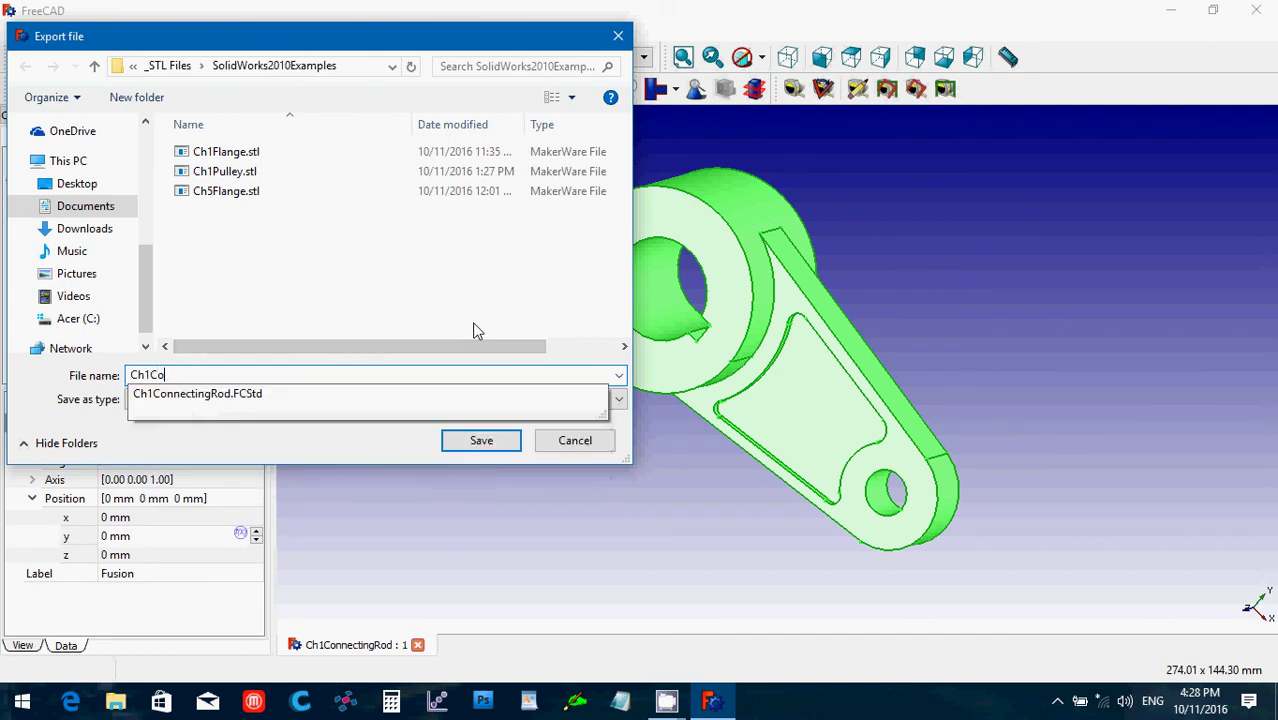
{"action": "type", "text": "nnectingRod"}
{"action": "key", "text": "Return"}
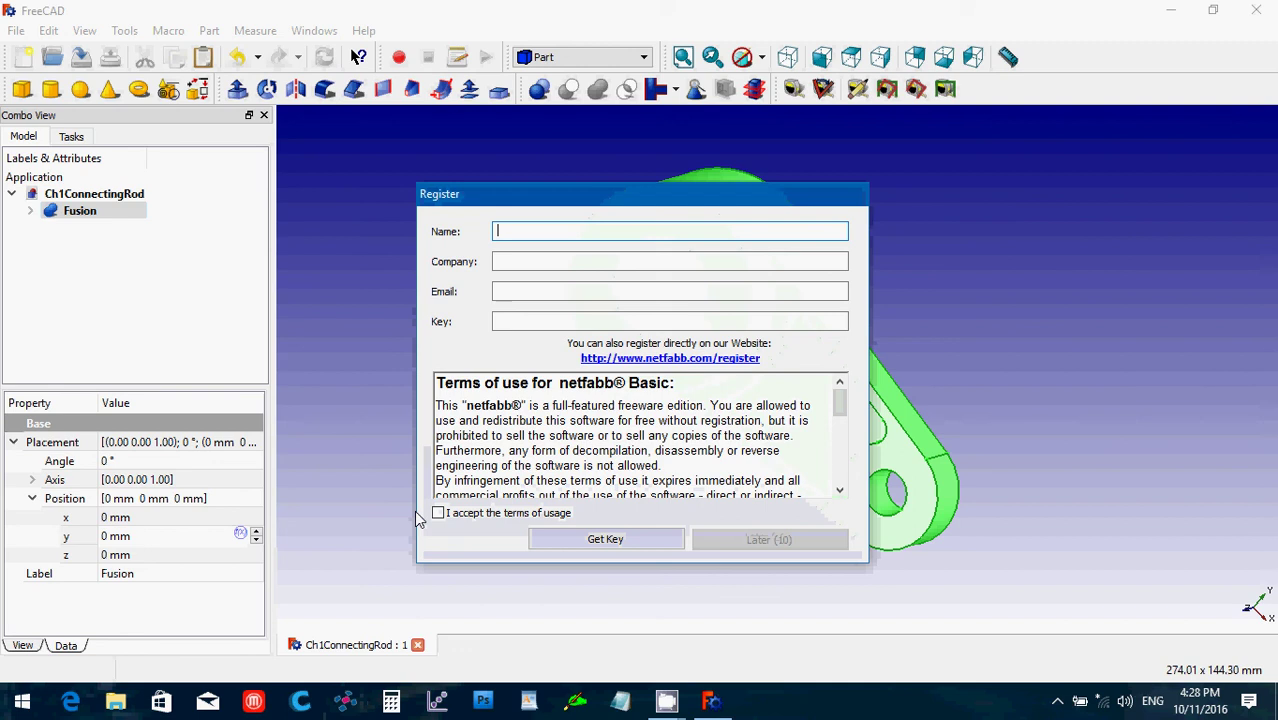
- Accept the netfabb Basic terms of usage, postpone the registration and switch to the netfabb window
{"action": "left_click", "coordinate": [439, 513]}
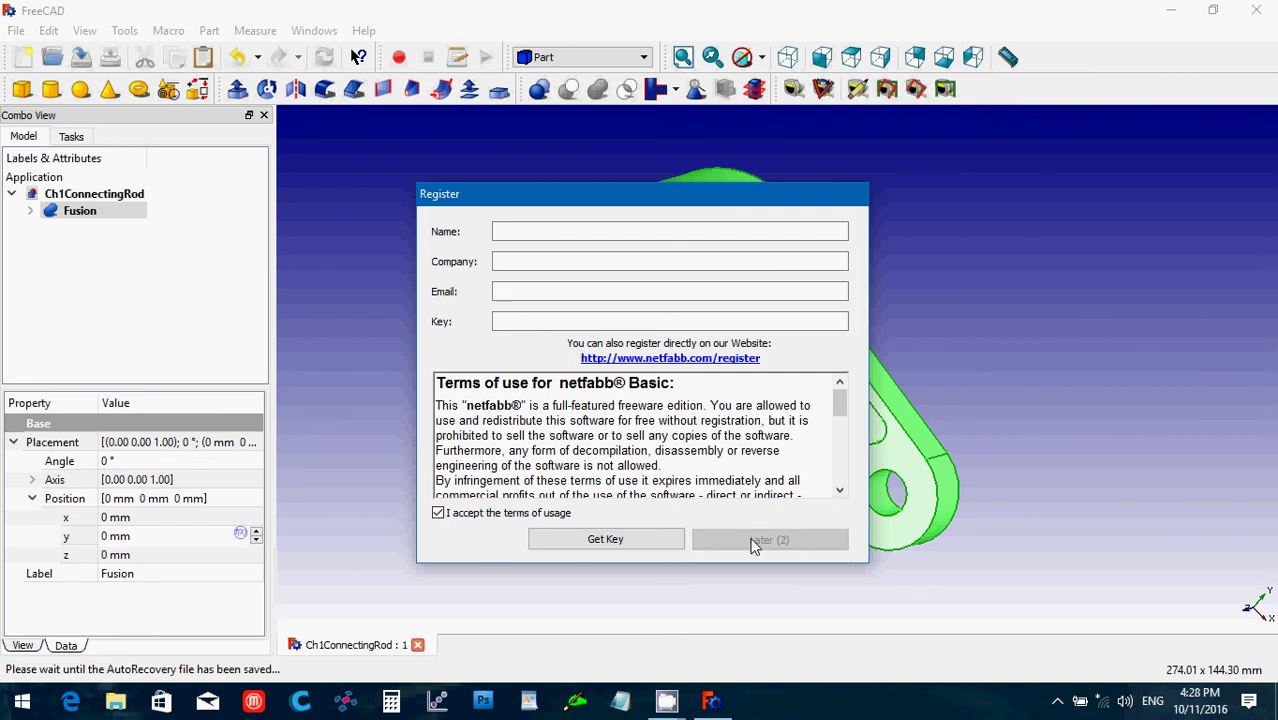
{"action": "left_click", "coordinate": [756, 541]}
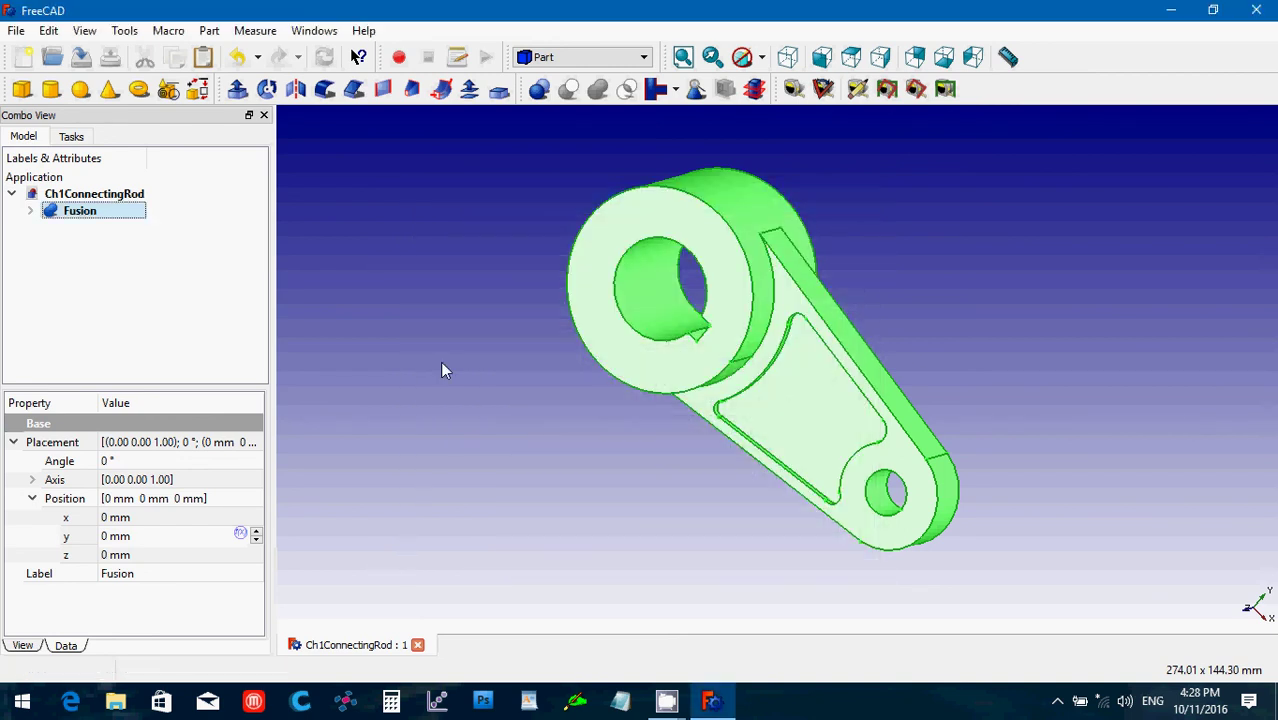
{"action": "key", "text": "alt+Tab"}
- Add the exported part Ch1ConnectingRod.stl to the netfabb project
{"action": "left_click", "coordinate": [103, 39]}
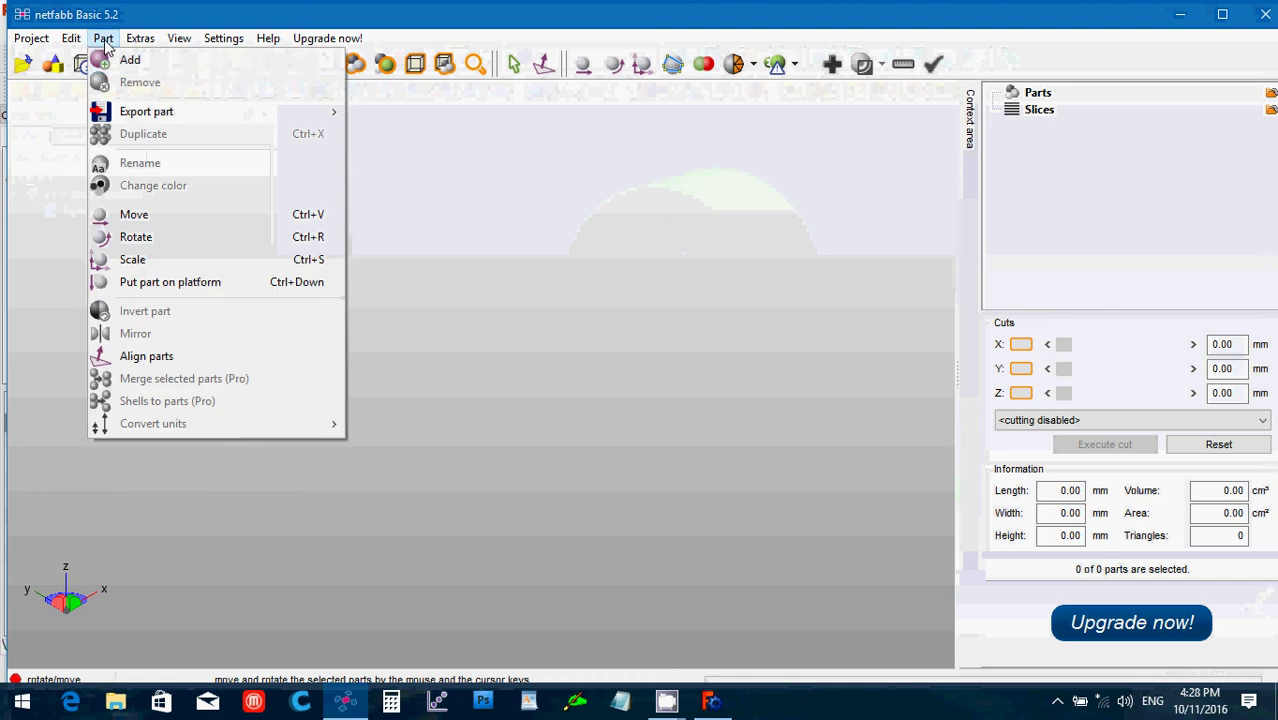
{"action": "left_click", "coordinate": [128, 60]}
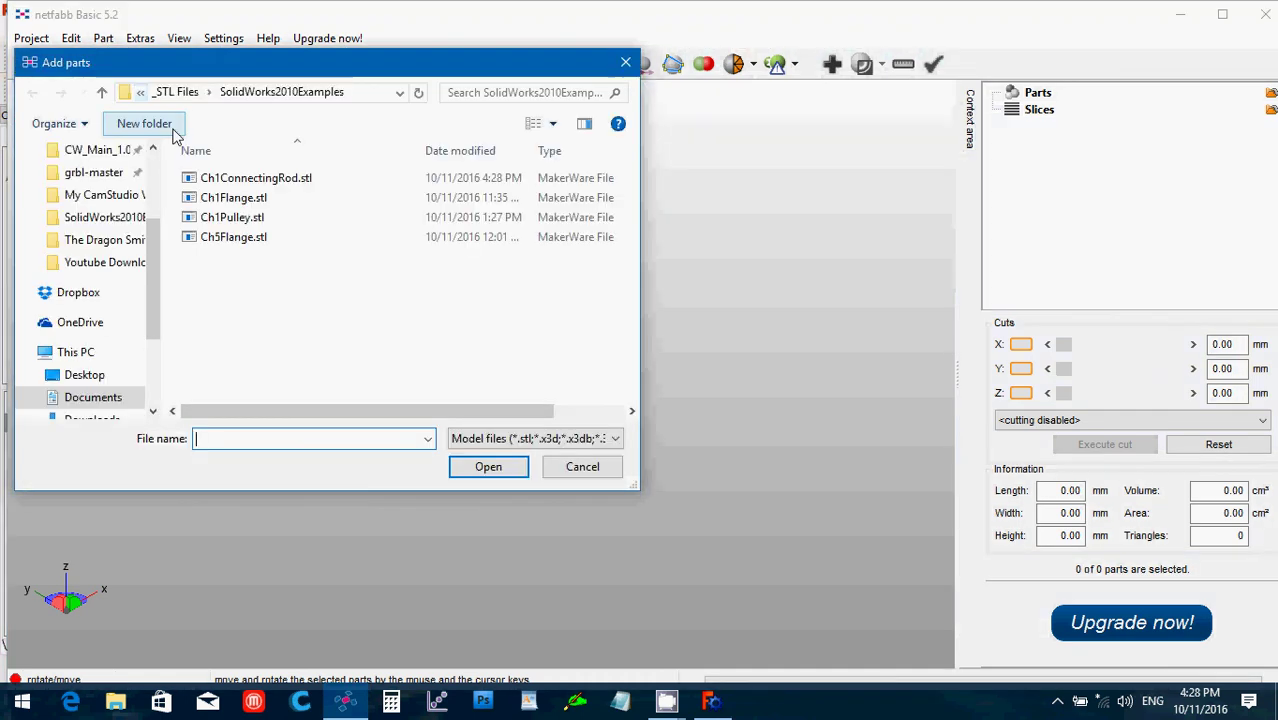
{"action": "left_click", "coordinate": [227, 180]}
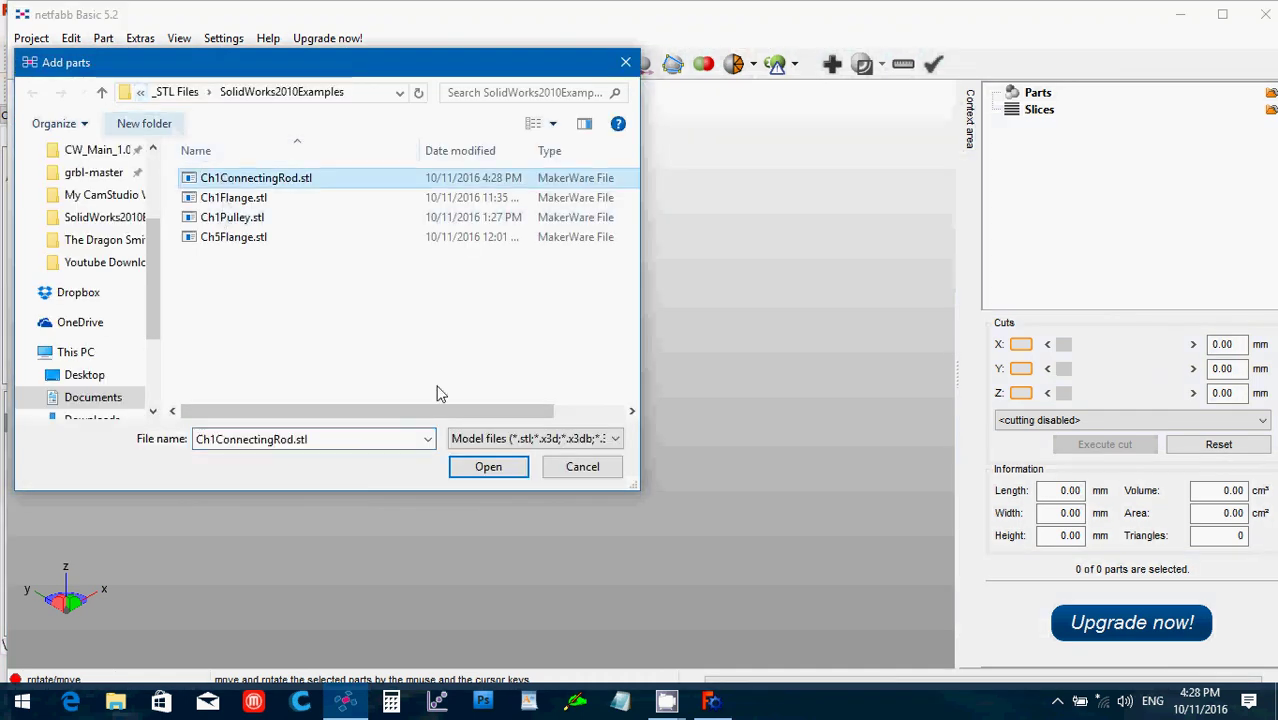
{"action": "left_click", "coordinate": [488, 467]}
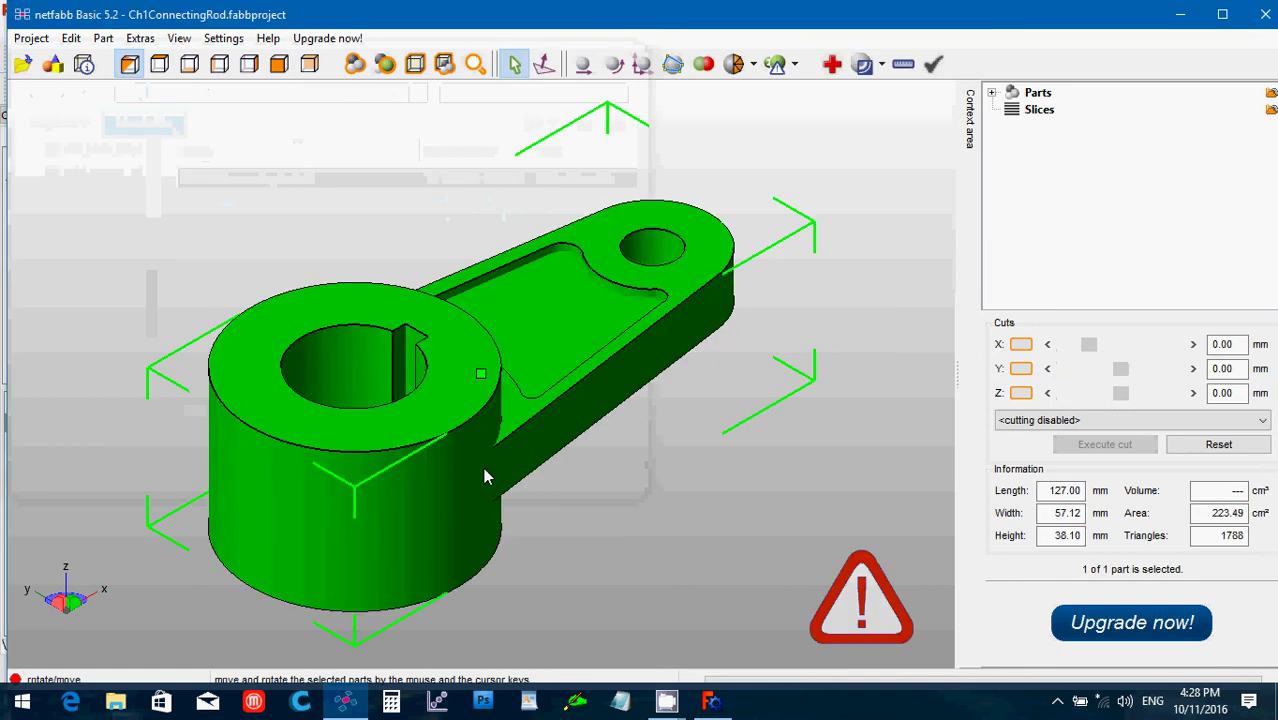
- Run an automatic repair on the connecting rod mesh and apply it, removing the old part
{"action": "left_click", "coordinate": [832, 65]}
{"action": "left_click", "coordinate": [1022, 652]}
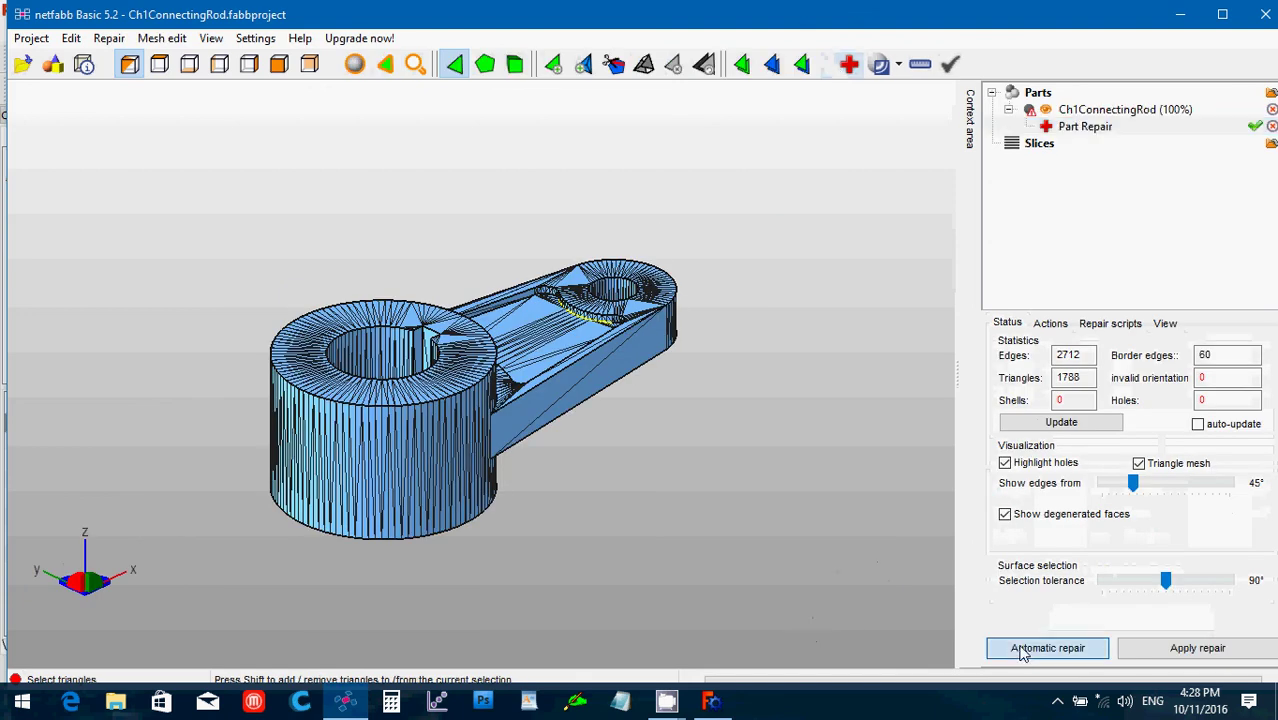
{"action": "left_click", "coordinate": [592, 403]}
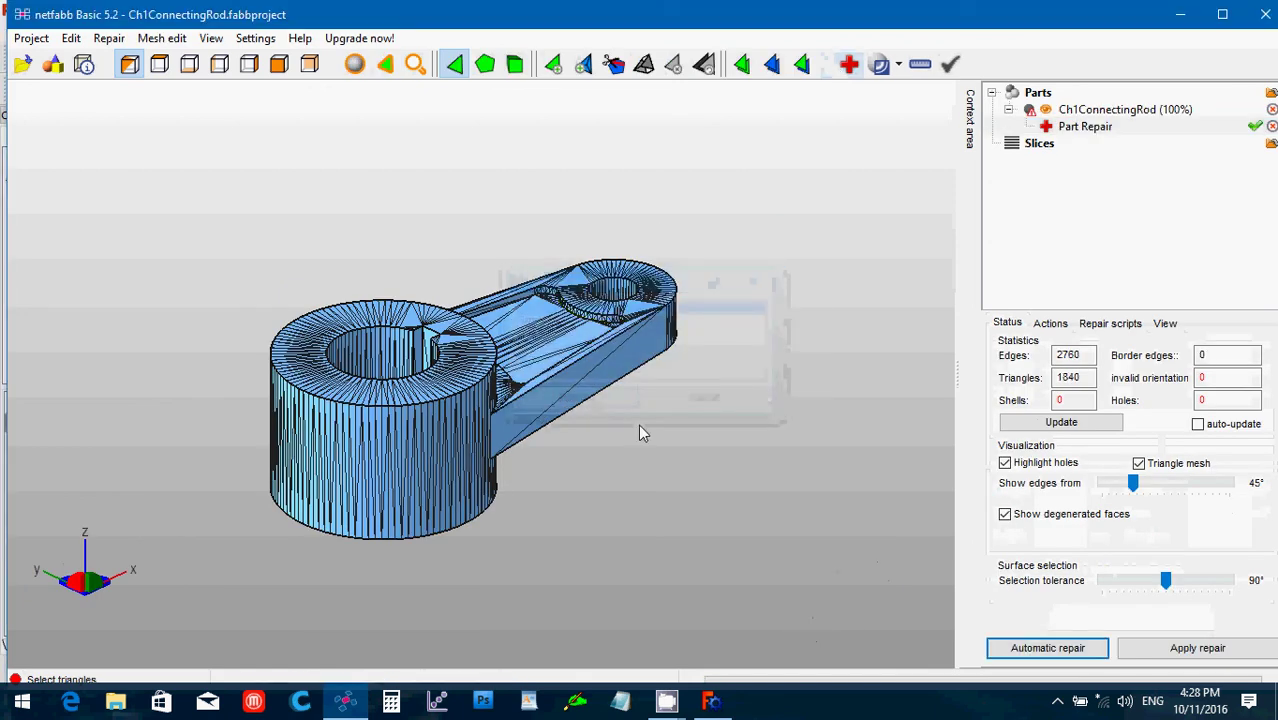
{"action": "left_click", "coordinate": [1212, 656]}
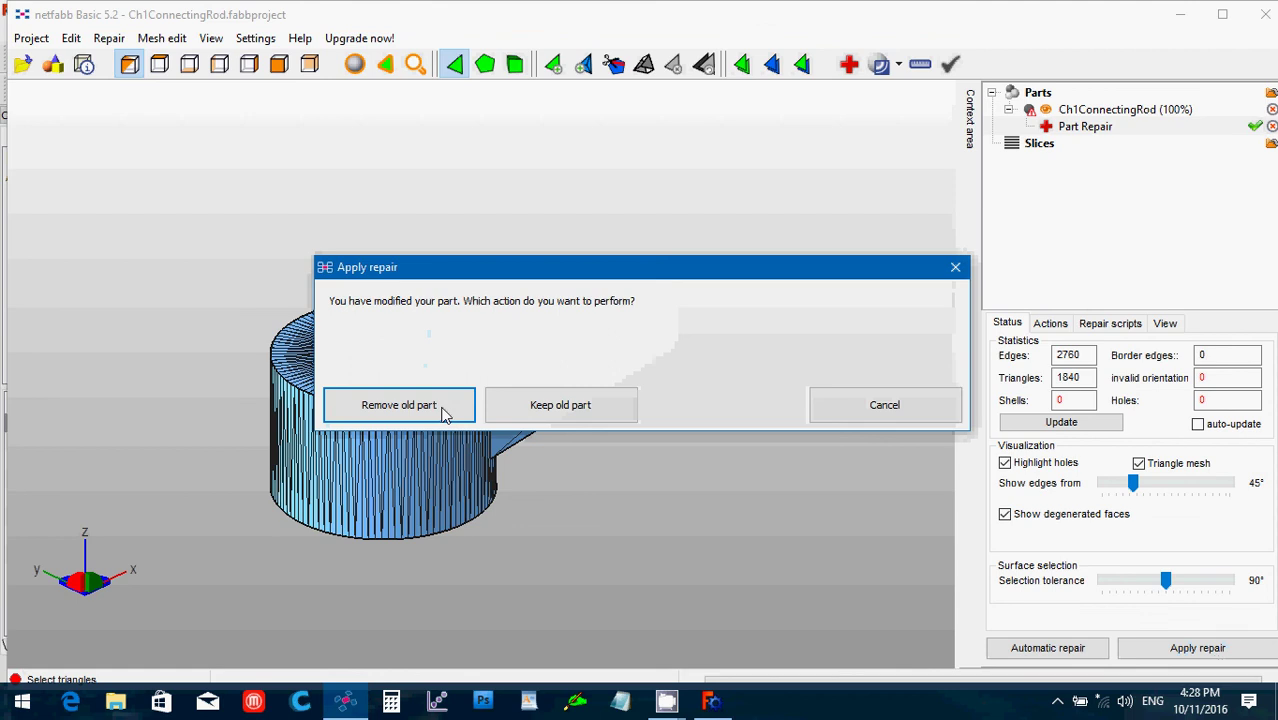
{"action": "left_click", "coordinate": [444, 410]}
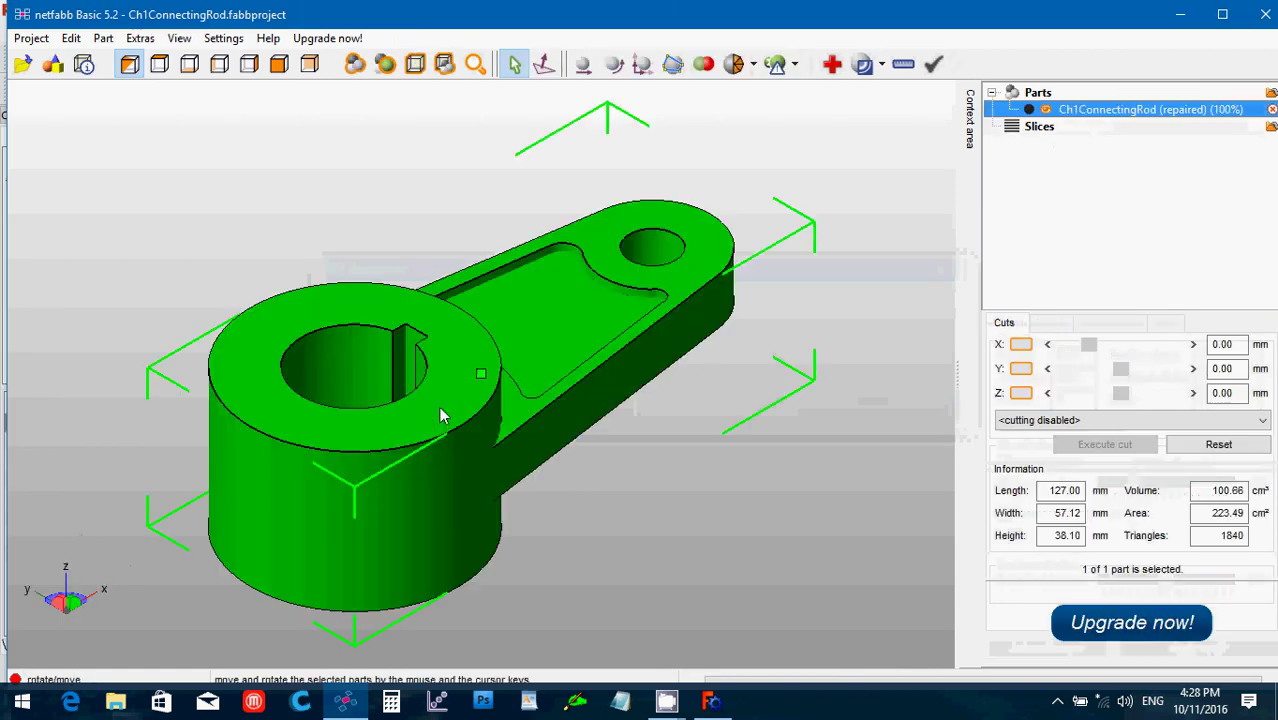
- Export the repaired part as Ch1ConnectingRod (repaired).stl and close netfabb without saving the project
{"action": "left_click", "coordinate": [103, 38]}
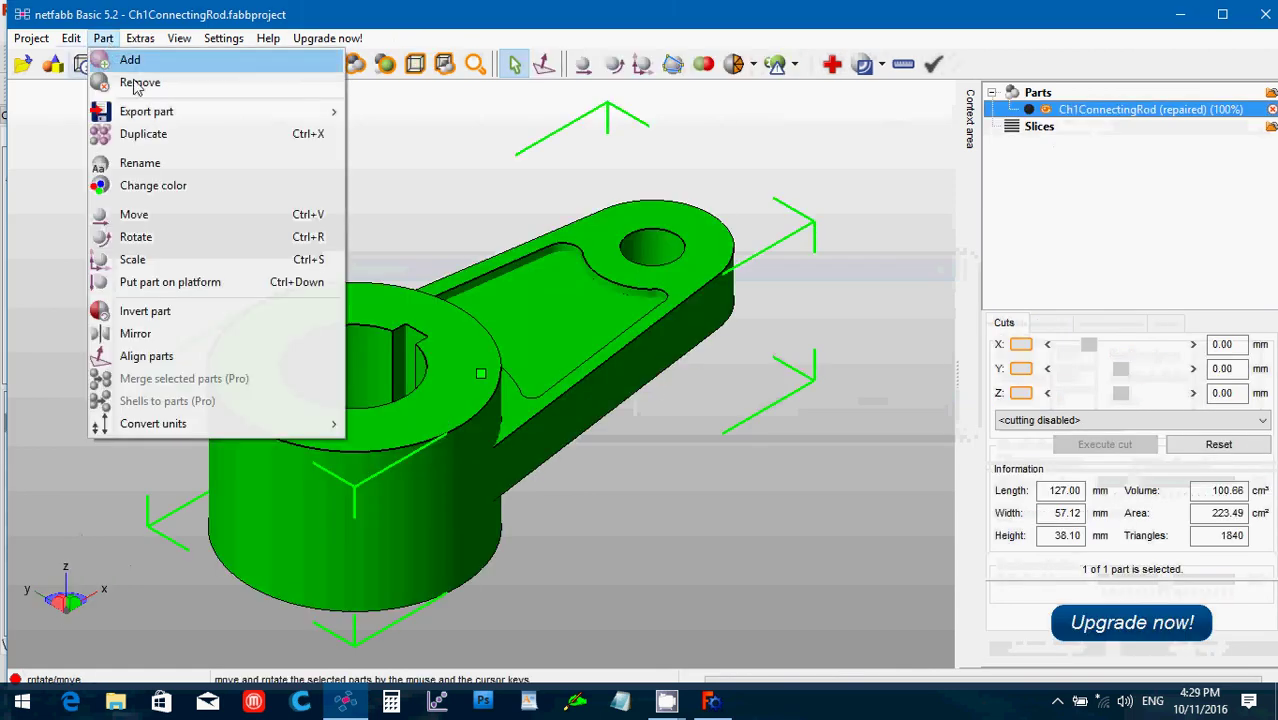
{"action": "mouse_move", "coordinate": [271, 114]}
{"action": "left_click", "coordinate": [391, 112]}
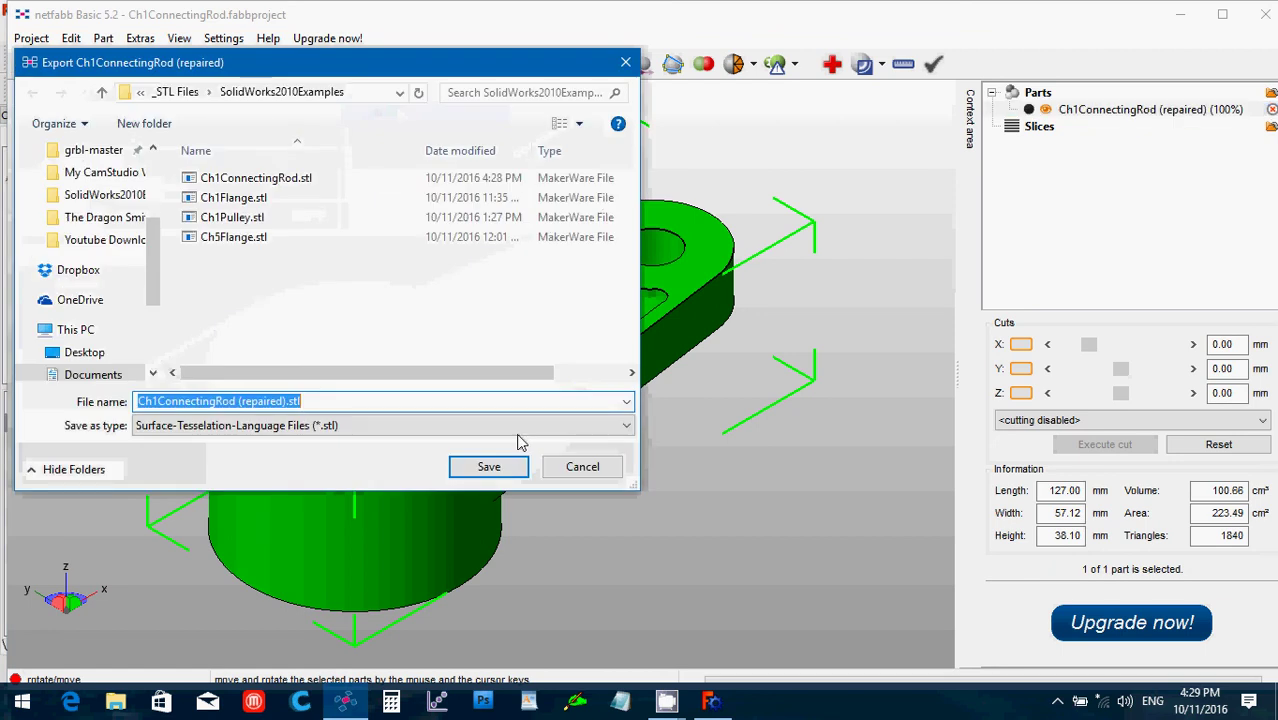
{"action": "left_click", "coordinate": [487, 469]}
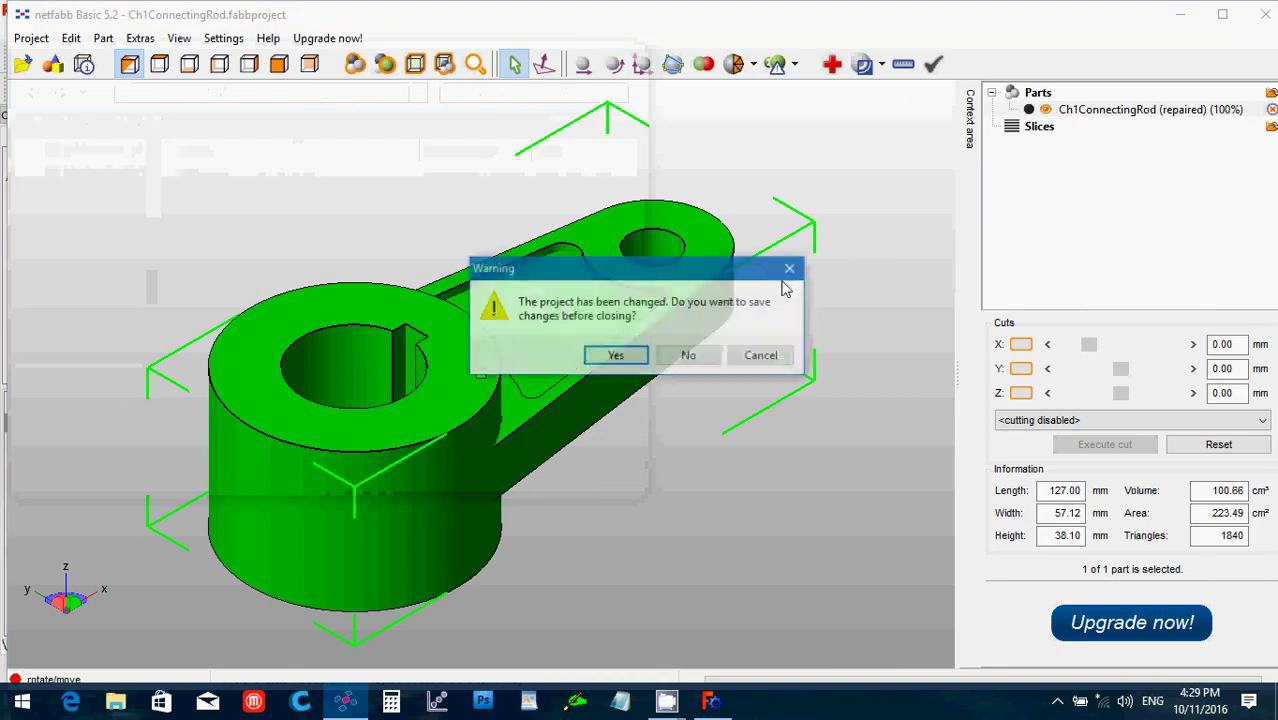
{"action": "left_click", "coordinate": [674, 365]}
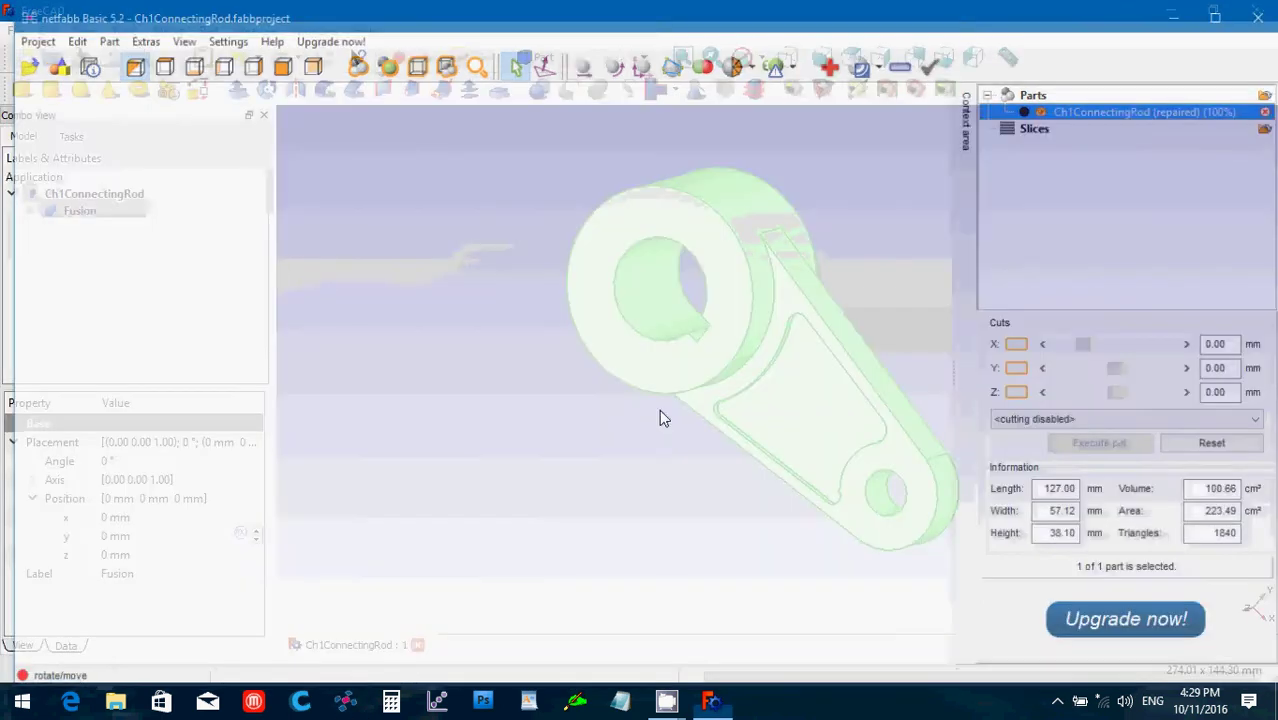